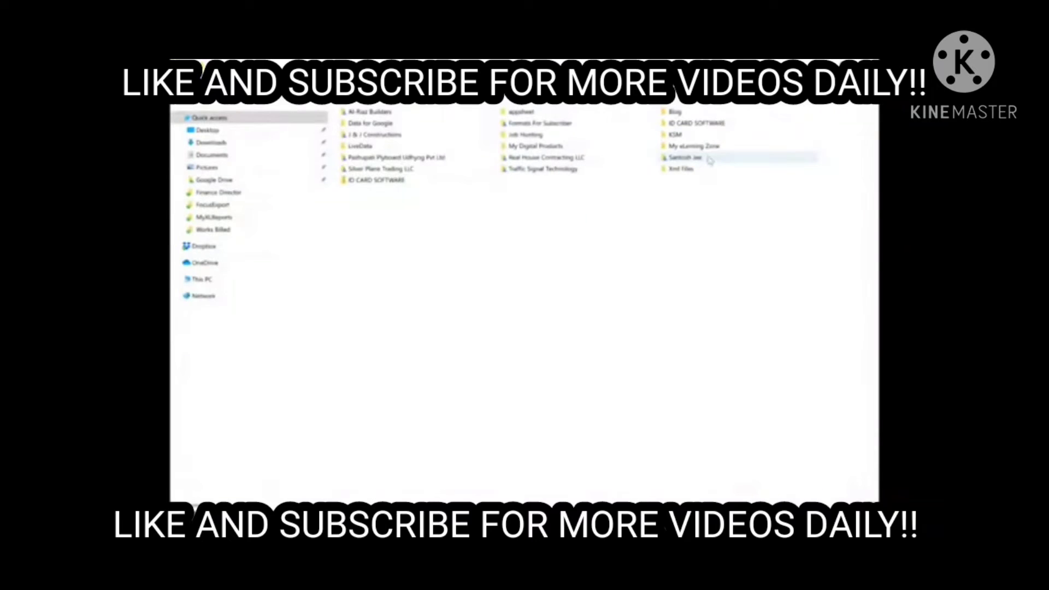
Step: Go into the My eLearning Zone folder and pick the OptionChainAnalysis Ver 1.0 spreadsheet
left_click(708, 147)
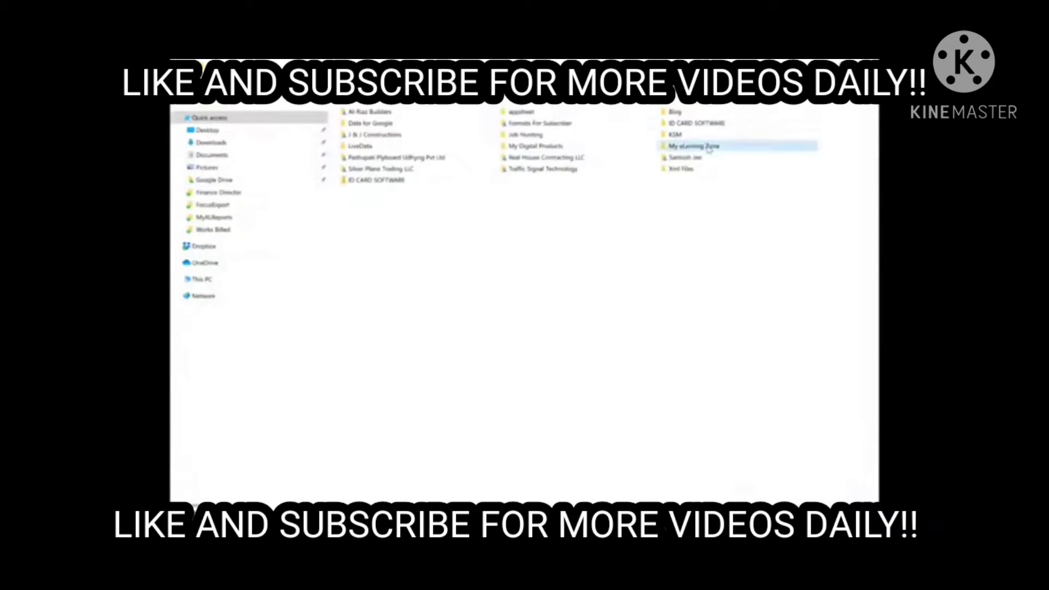
double_click(708, 146)
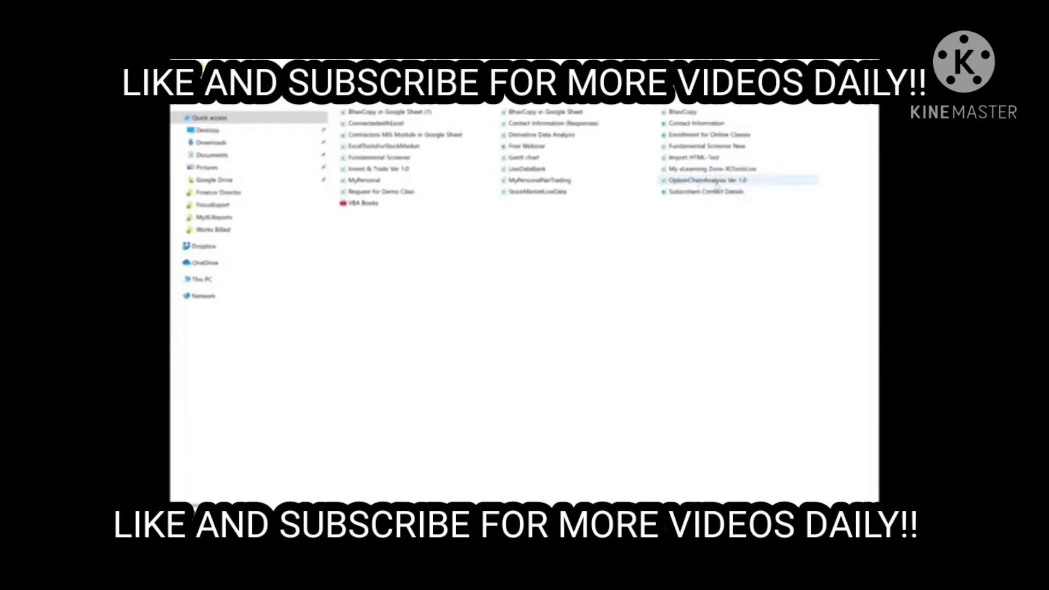
left_click(716, 185)
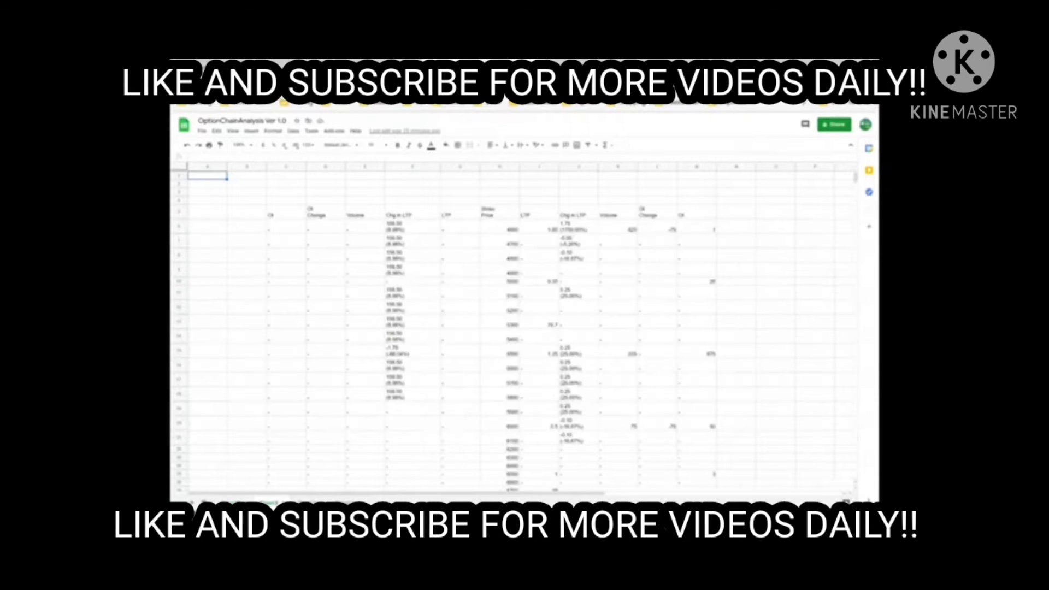
Step: Delete the old option-chain data sheet and confirm the deletion
right_click(270, 502)
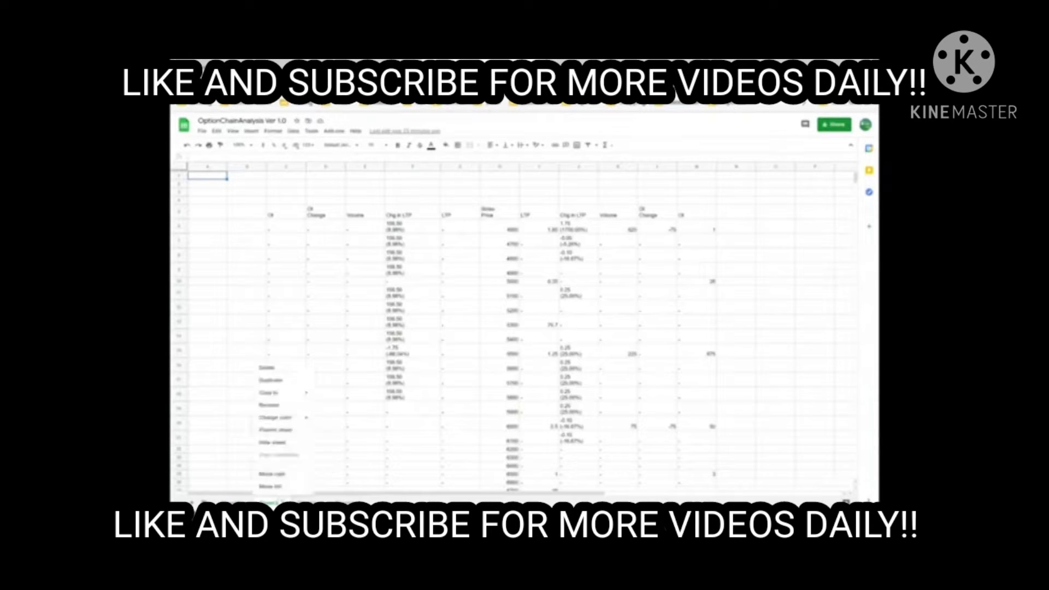
left_click(268, 368)
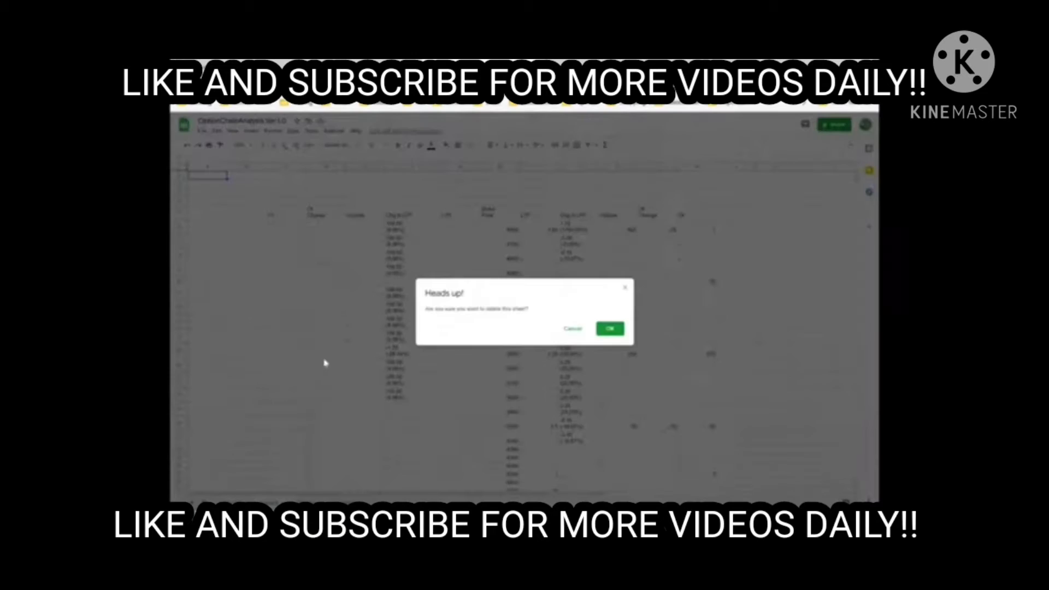
left_click(608, 329)
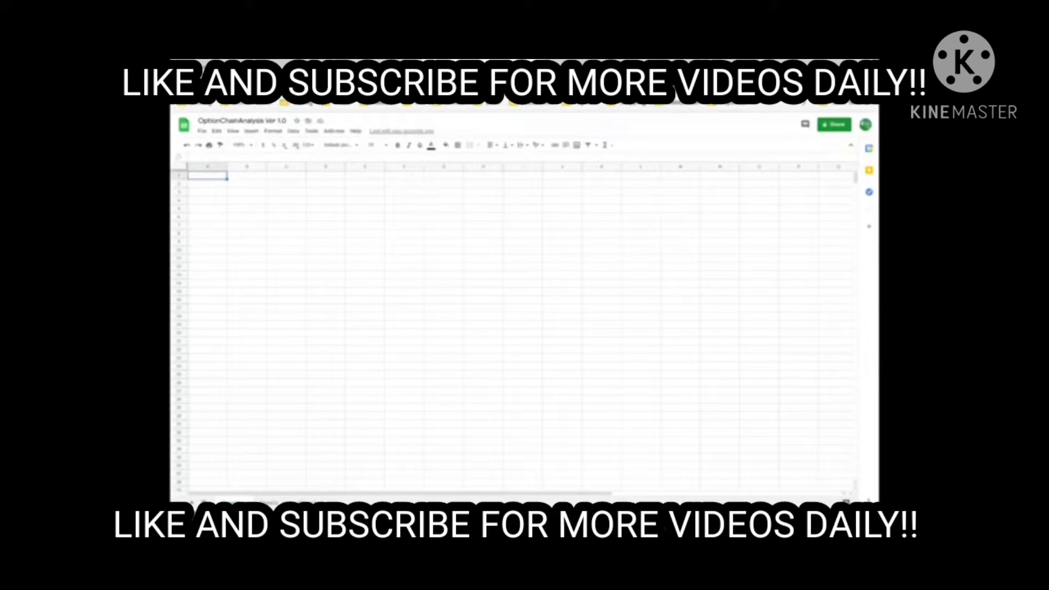
Step: Confirm the remaining empty sheet's name via Rename and return to its grid
right_click(232, 501)
left_click(236, 409)
key("BackSpace")
left_click(285, 366)
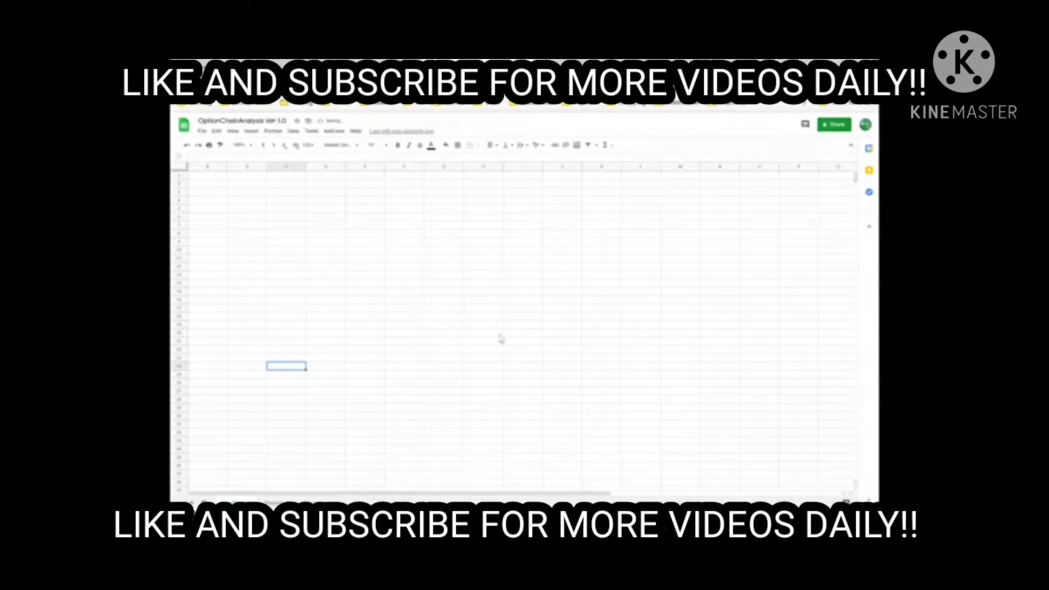
Step: Load the moneycontrol website from the 'money' address-bar suggestion and scroll its homepage
left_click(365, 275)
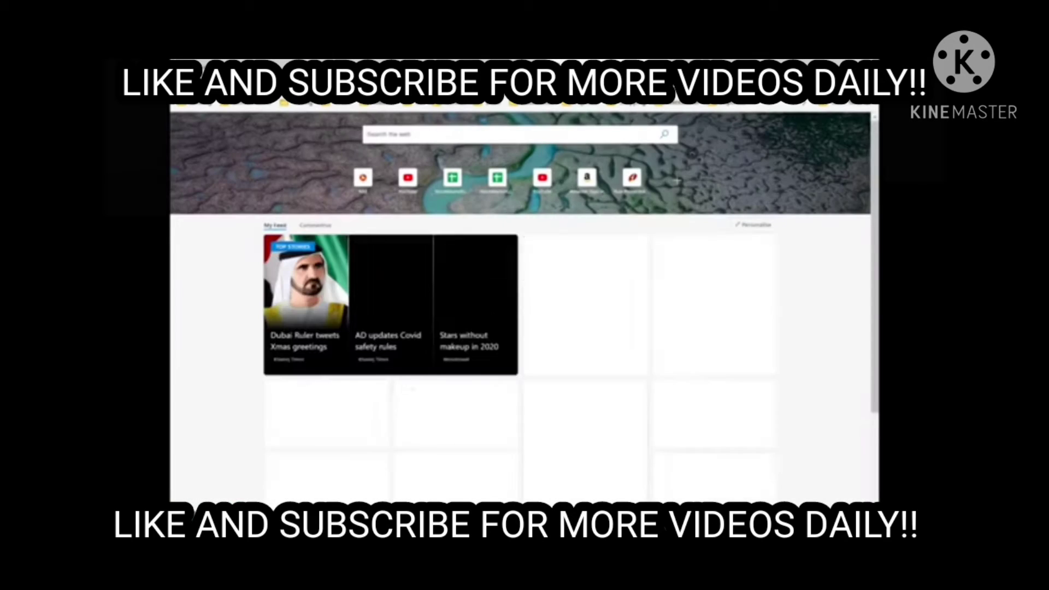
type("mon")
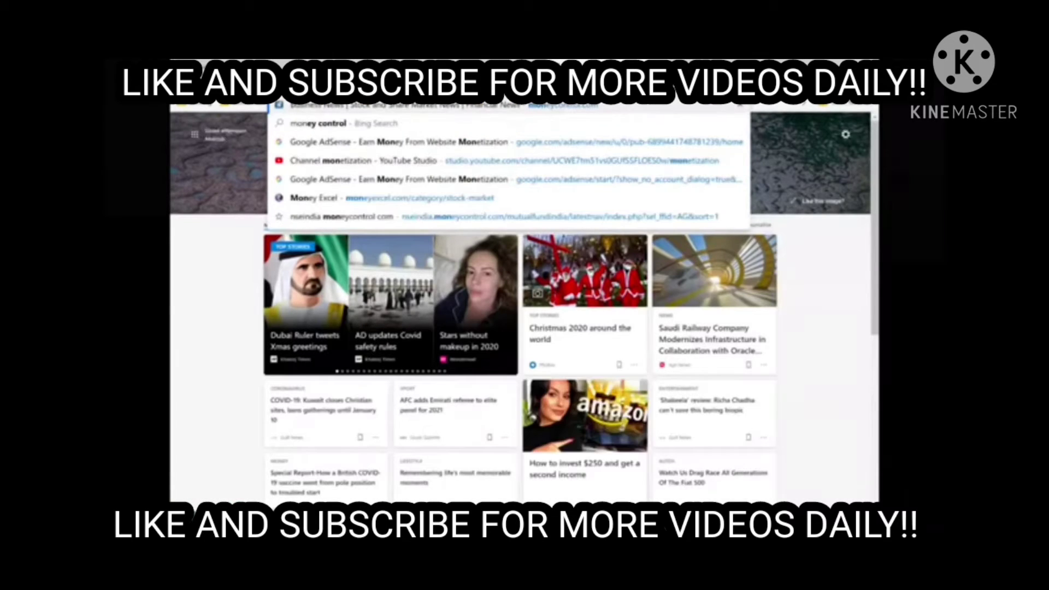
type("ey")
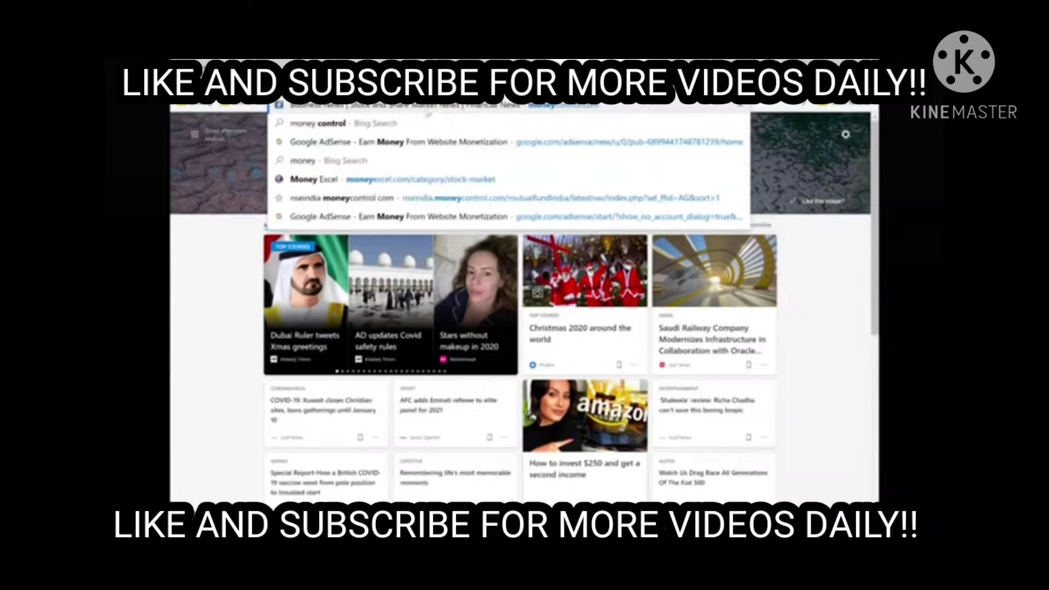
key("Return")
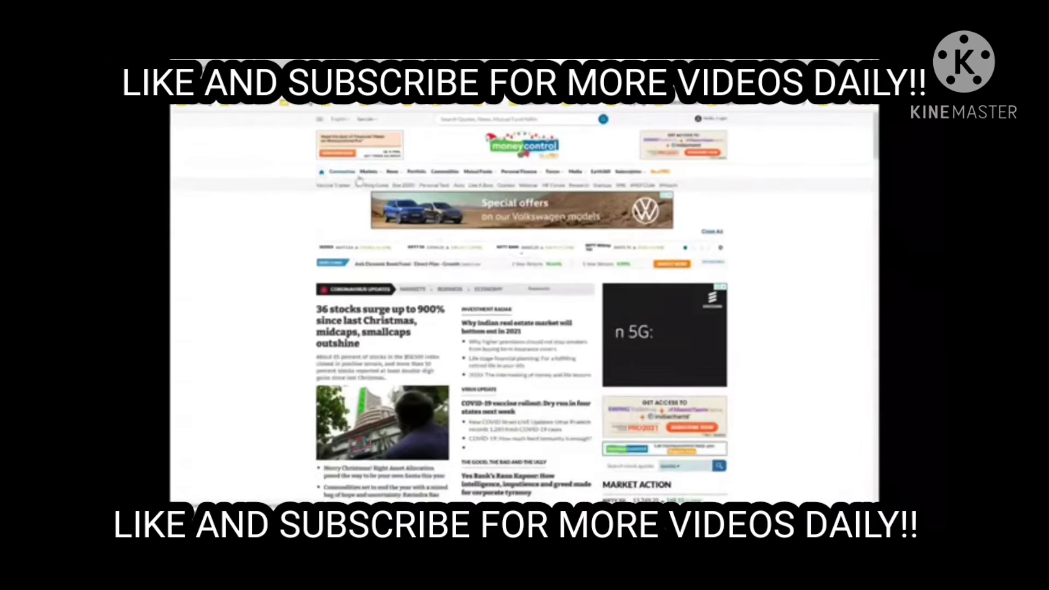
mouse_move(368, 172)
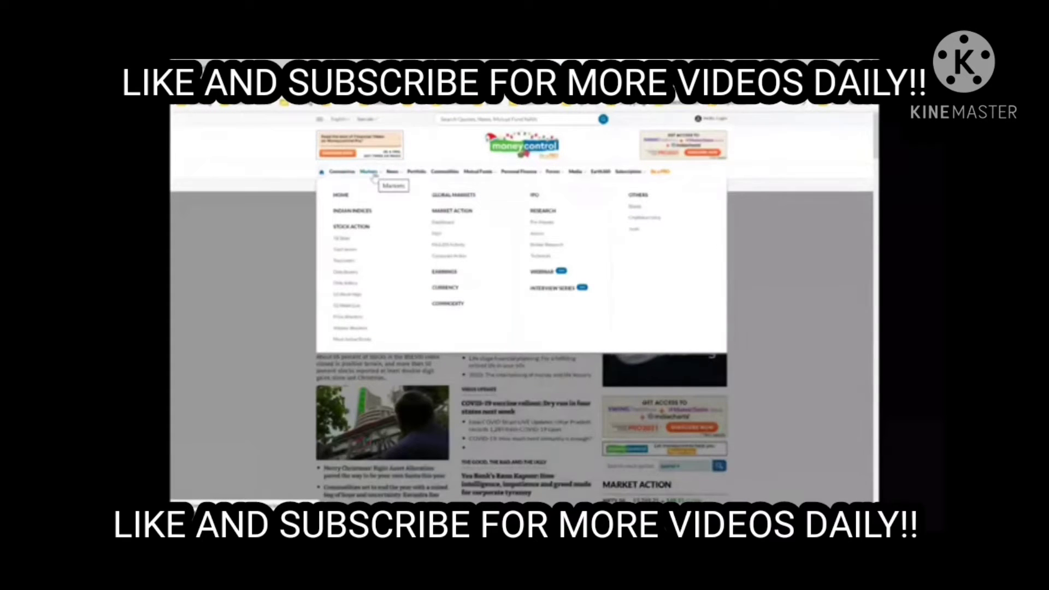
scroll(388, 204, "down", 3)
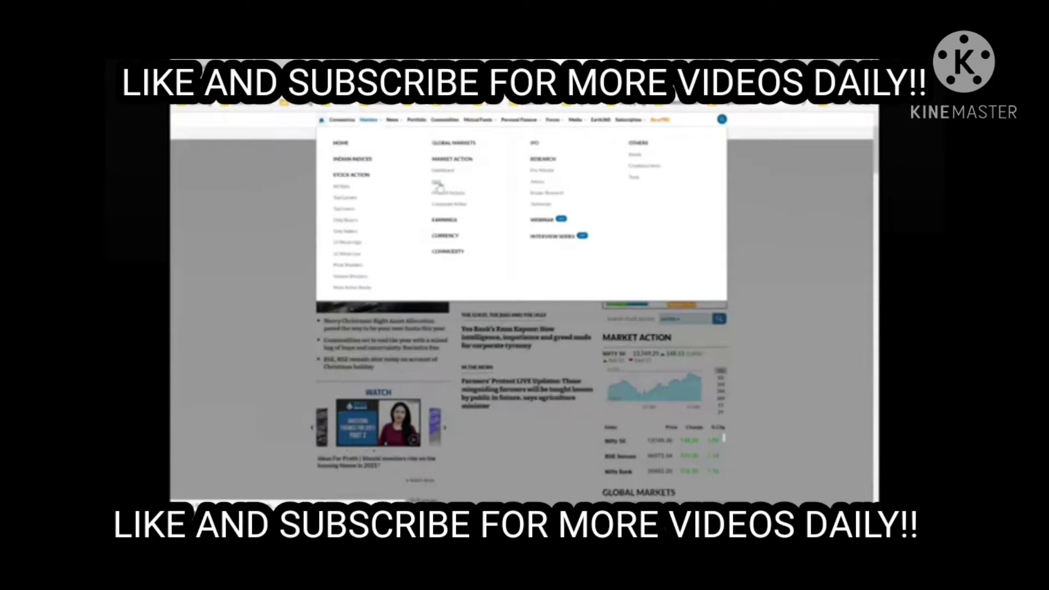
Step: Open the F&O Market Snapshot and set its search to index options
left_click(438, 183)
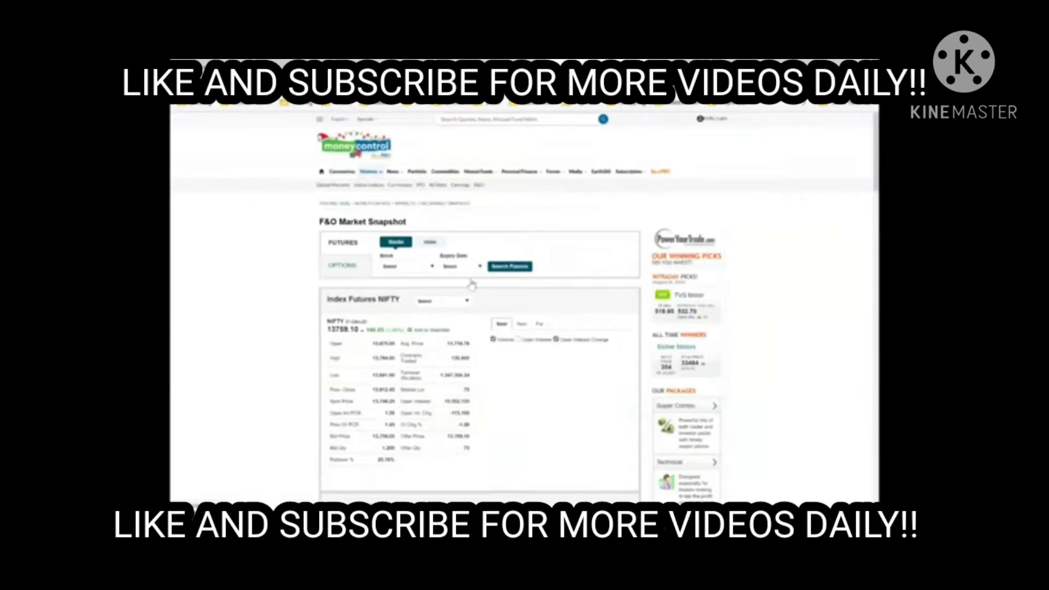
scroll(472, 285, "down", 1)
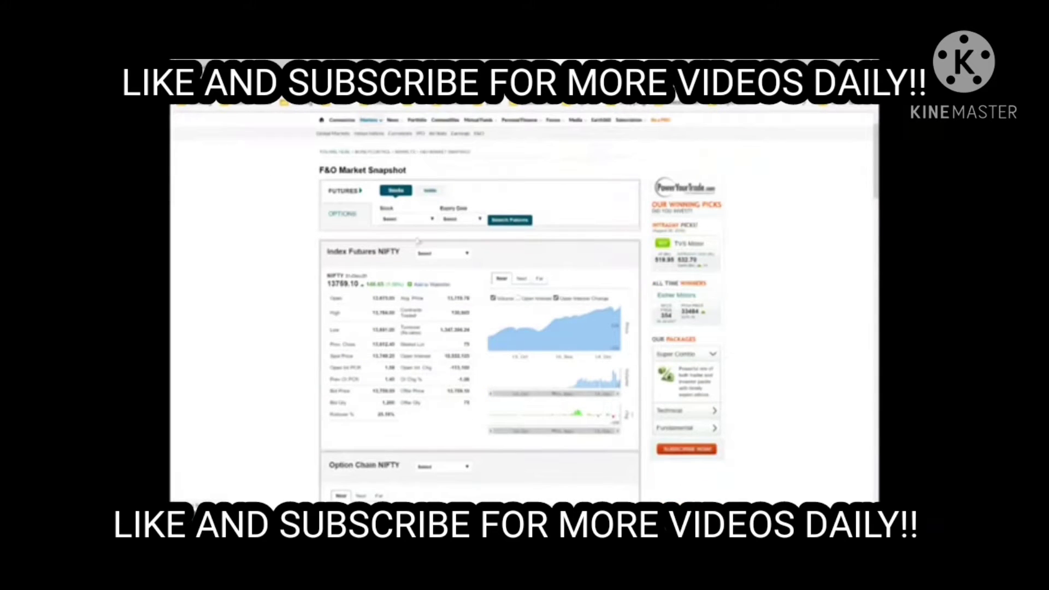
scroll(412, 251, "up", 1)
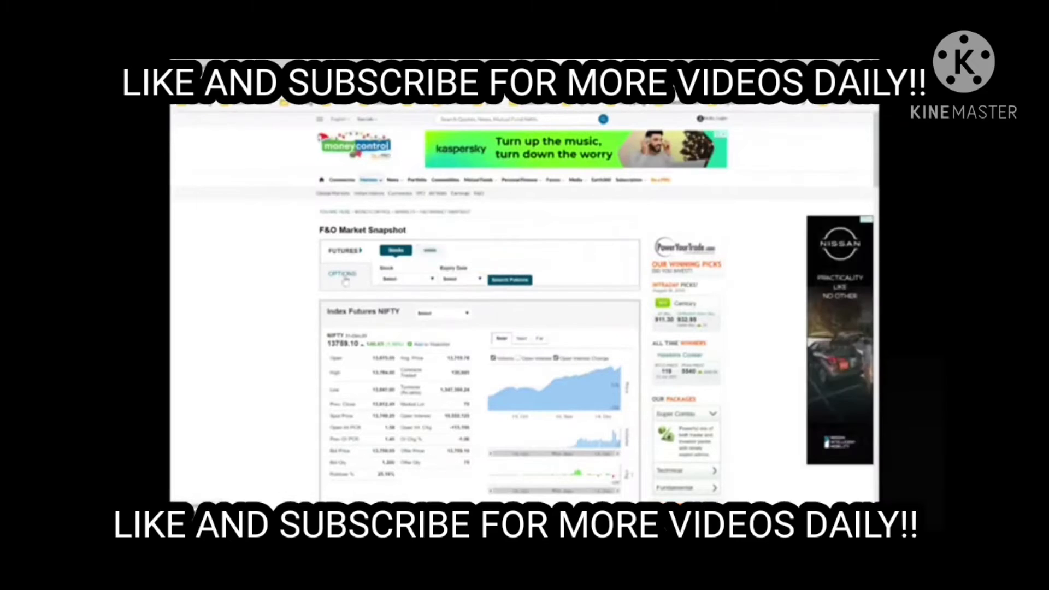
left_click(430, 251)
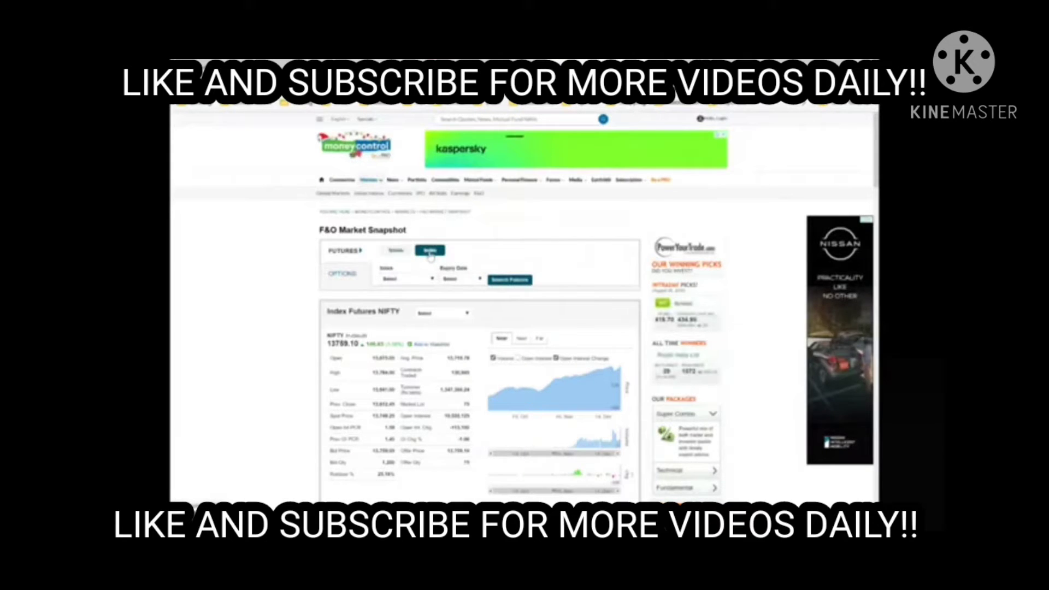
left_click(343, 275)
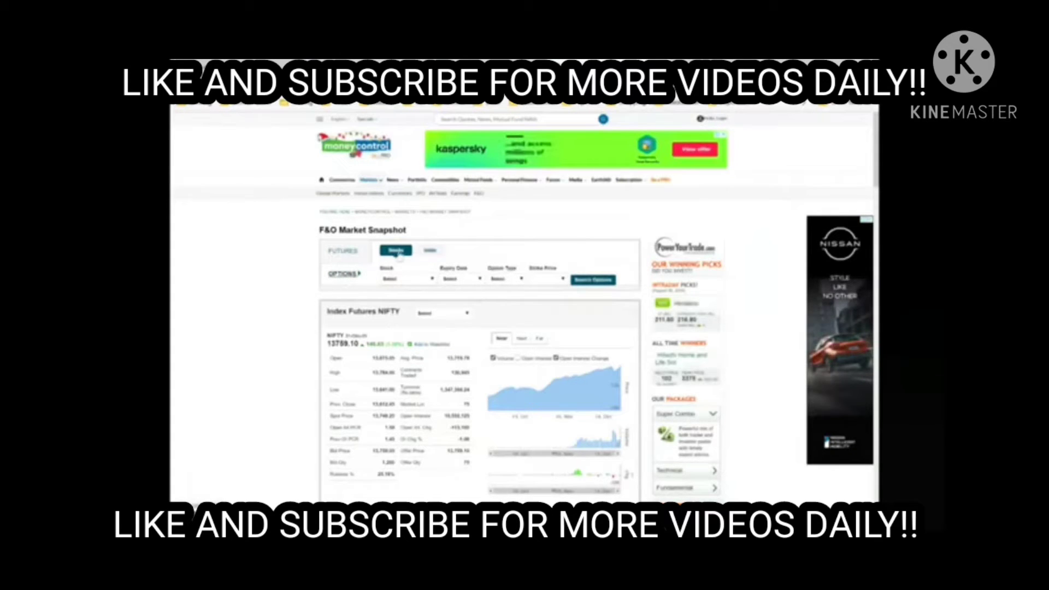
left_click(429, 251)
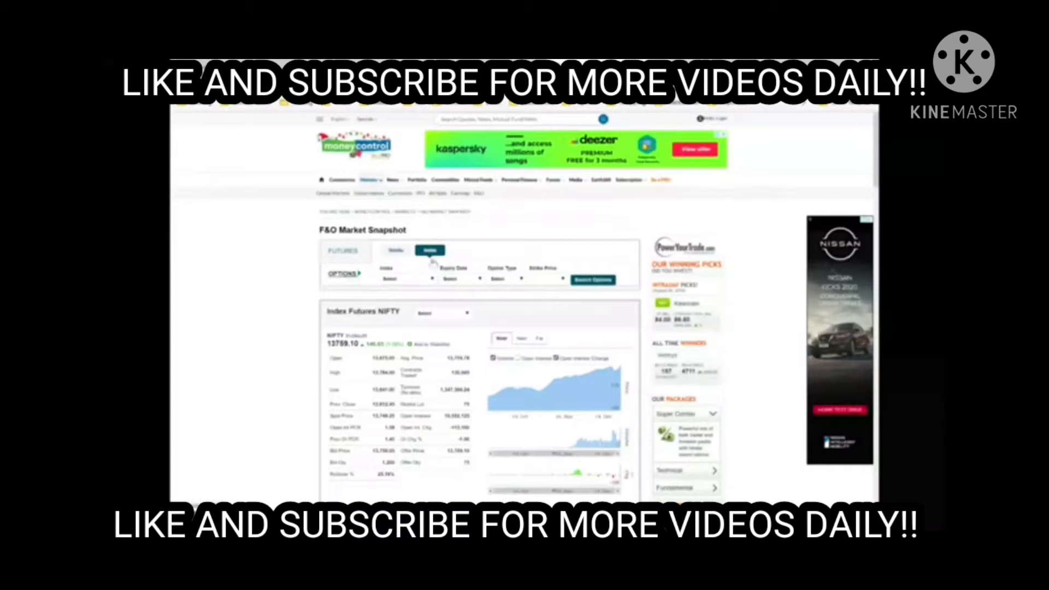
Step: Search for the NIFTY CE option expiring 31 Dec 2020 at strike 4600
left_click(425, 281)
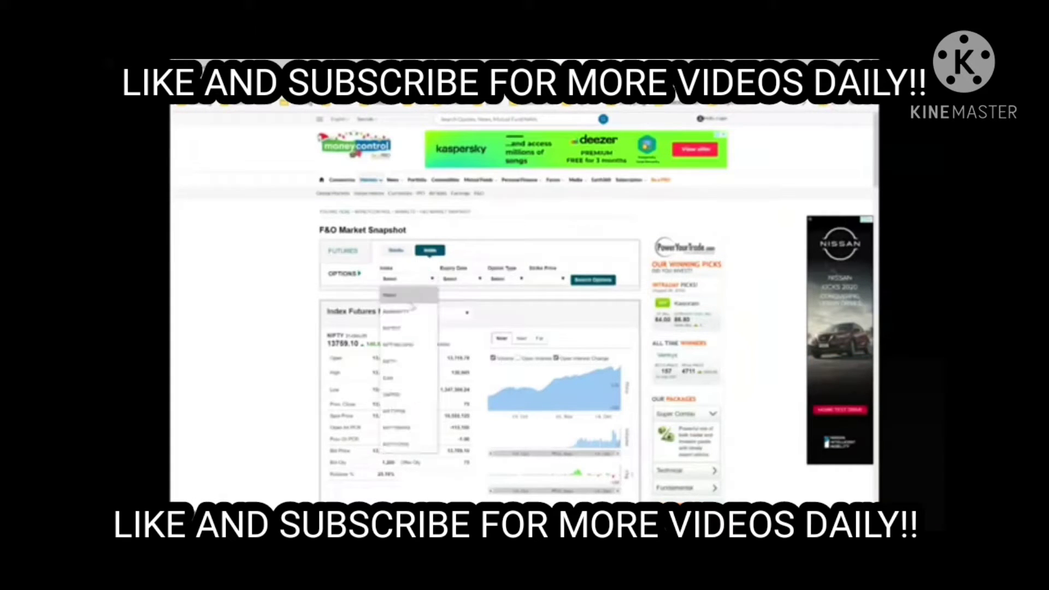
left_click(403, 363)
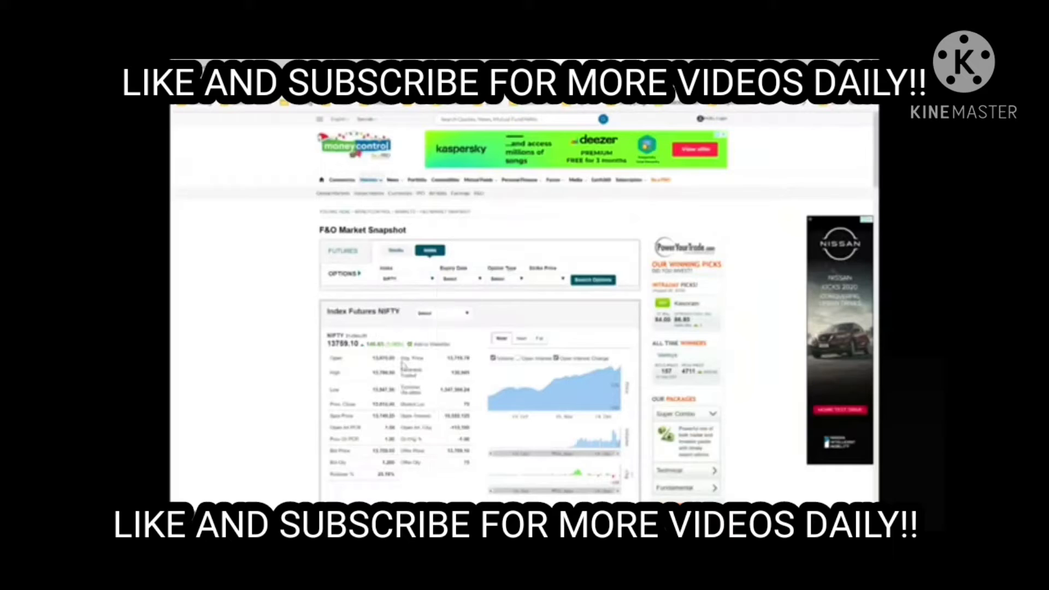
left_click(480, 282)
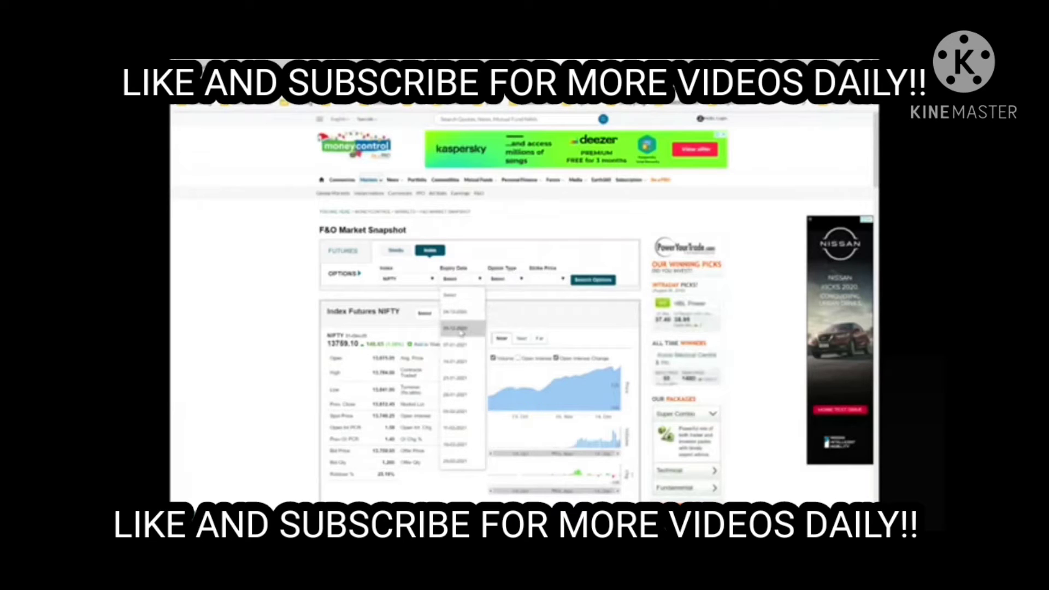
left_click(460, 328)
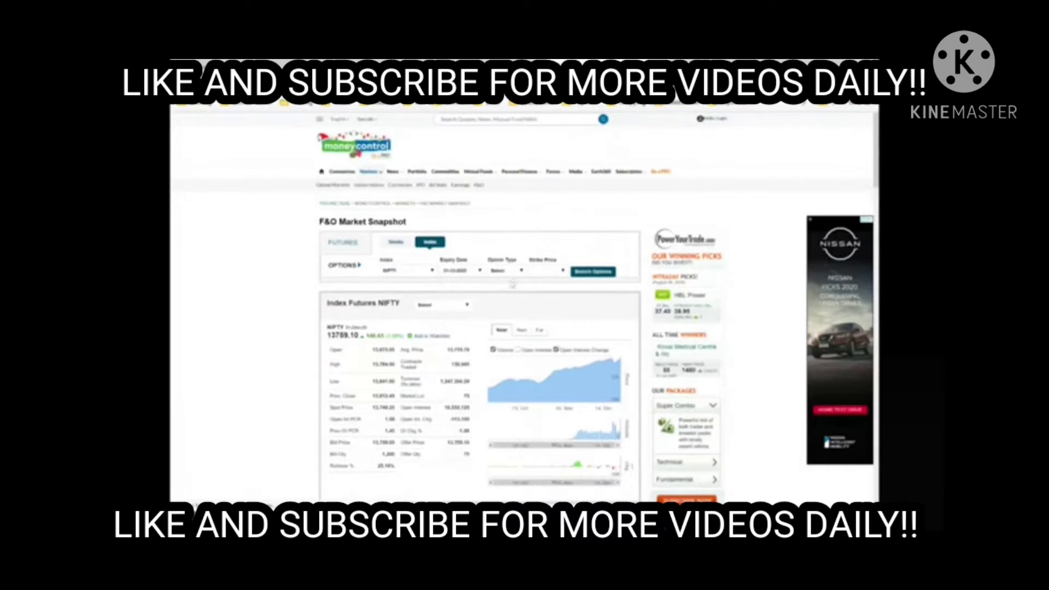
left_click(513, 271)
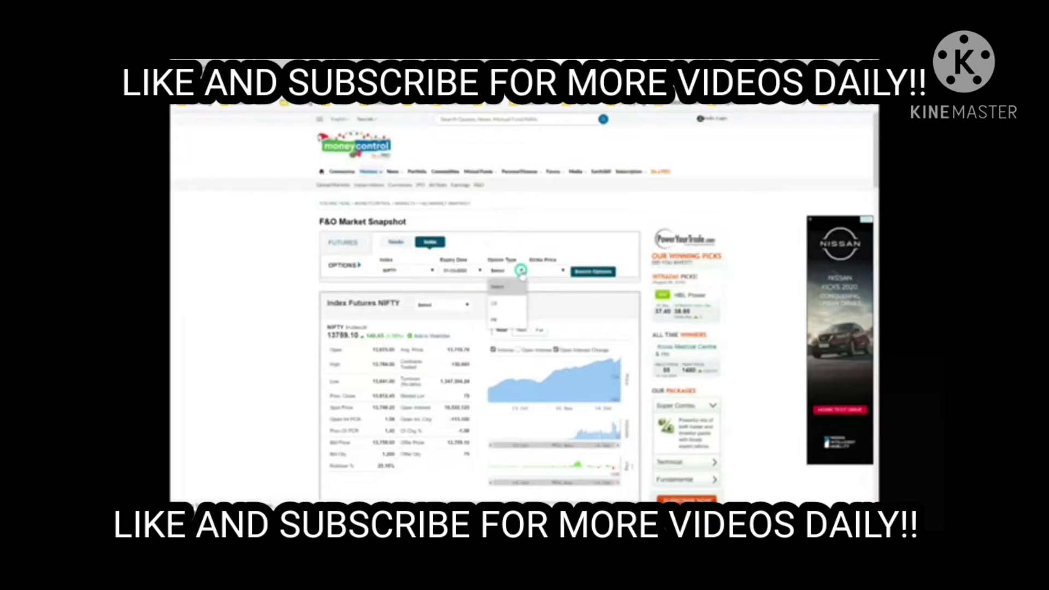
left_click(503, 310)
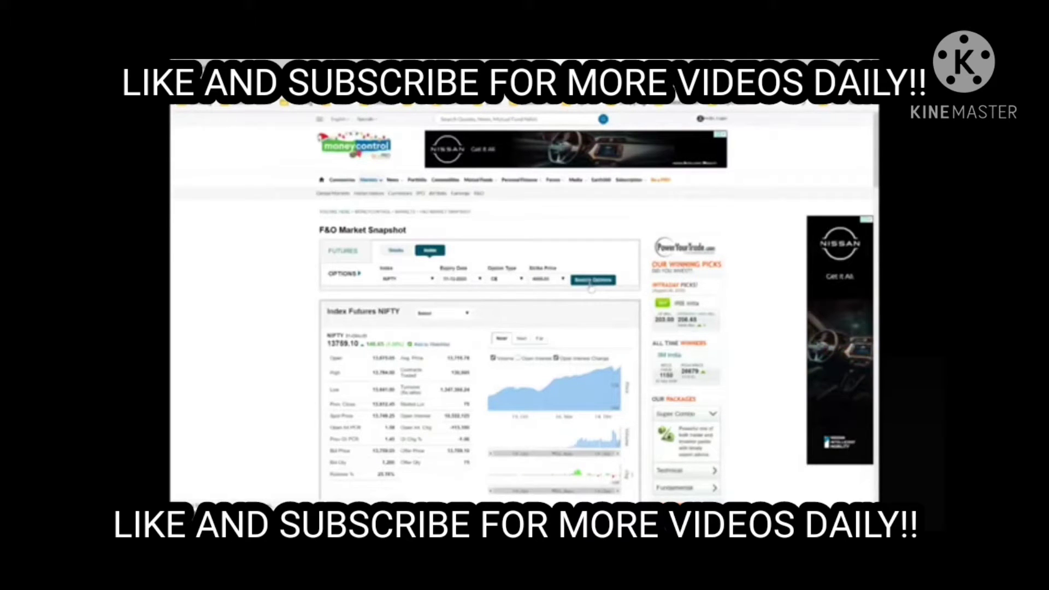
left_click(592, 281)
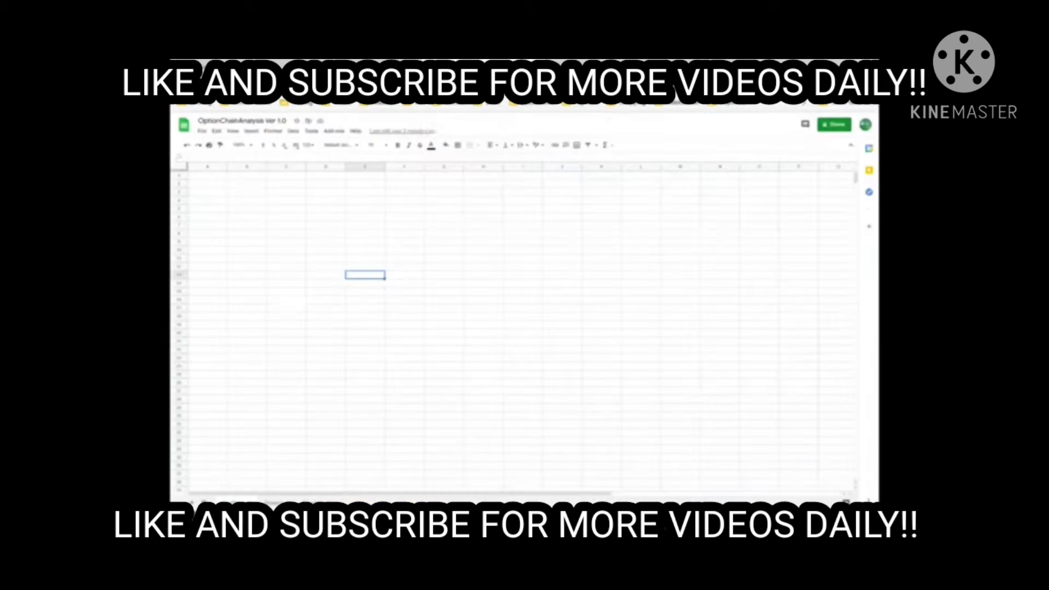
Step: Type =IMPORTHTML( in A3 with the pasted Moneycontrol option chain URL, "table", 1
left_click(224, 202)
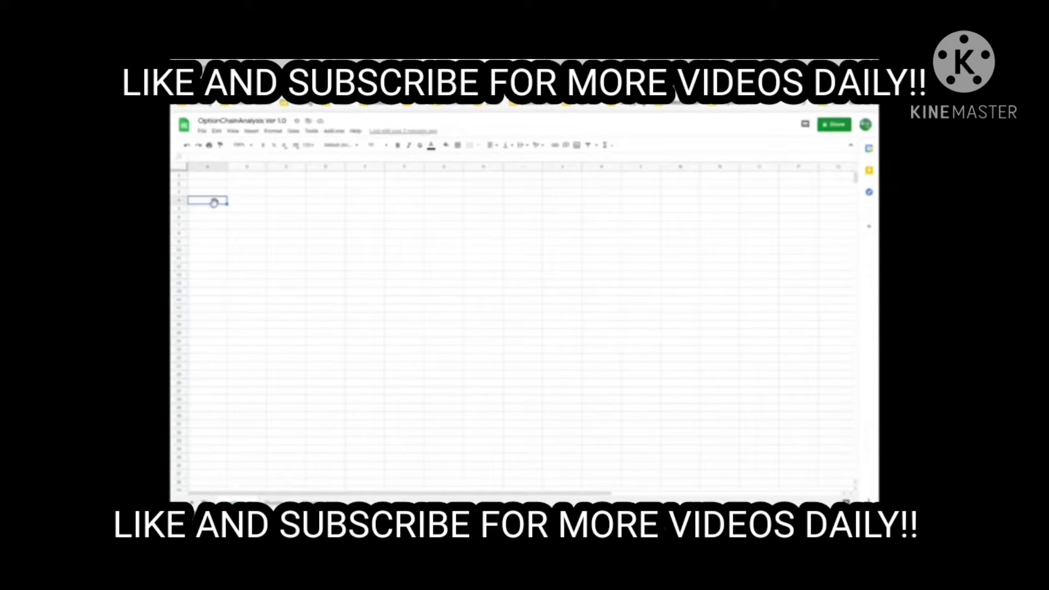
double_click(214, 202)
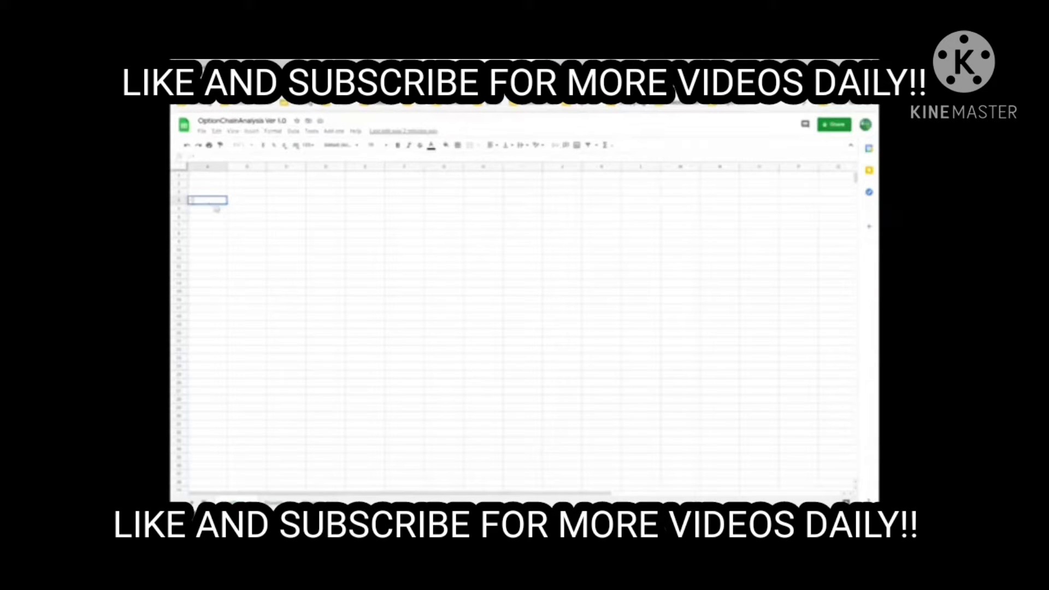
type("=I")
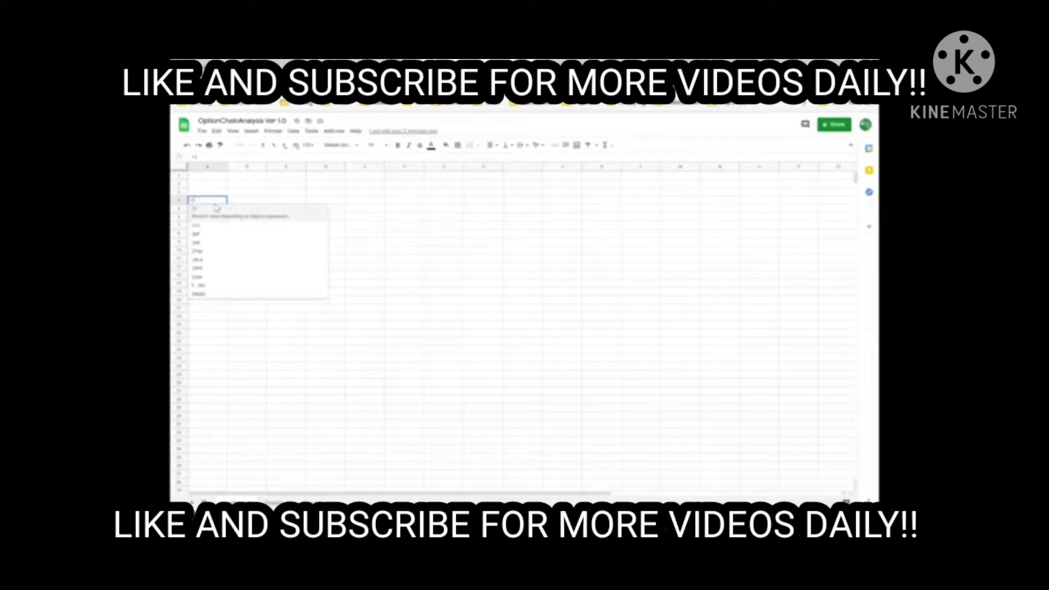
type("upp")
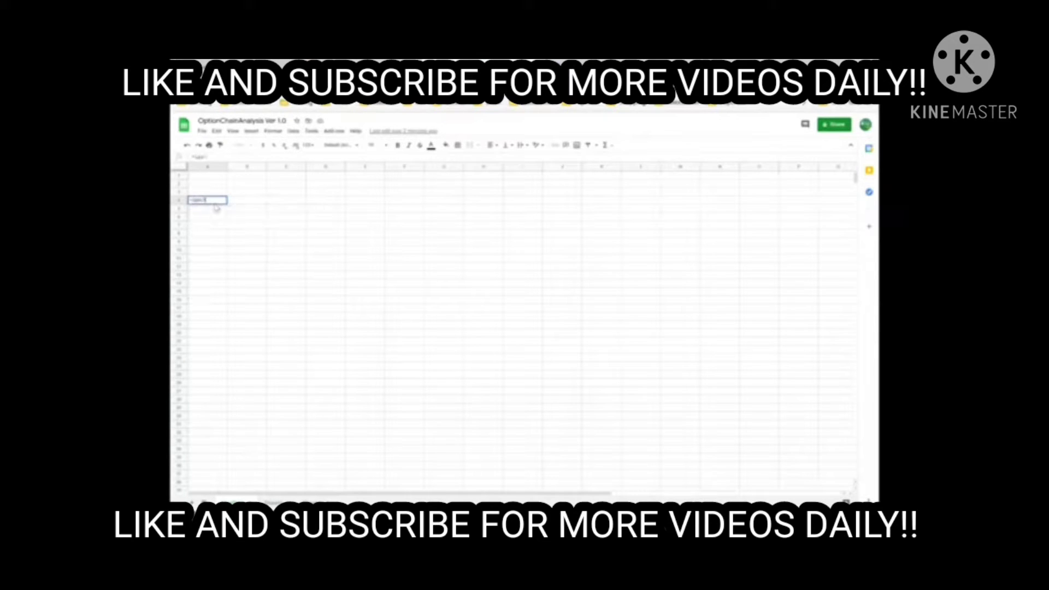
key("BackSpace")
key("BackSpace")
key("BackSpace")
type("i")
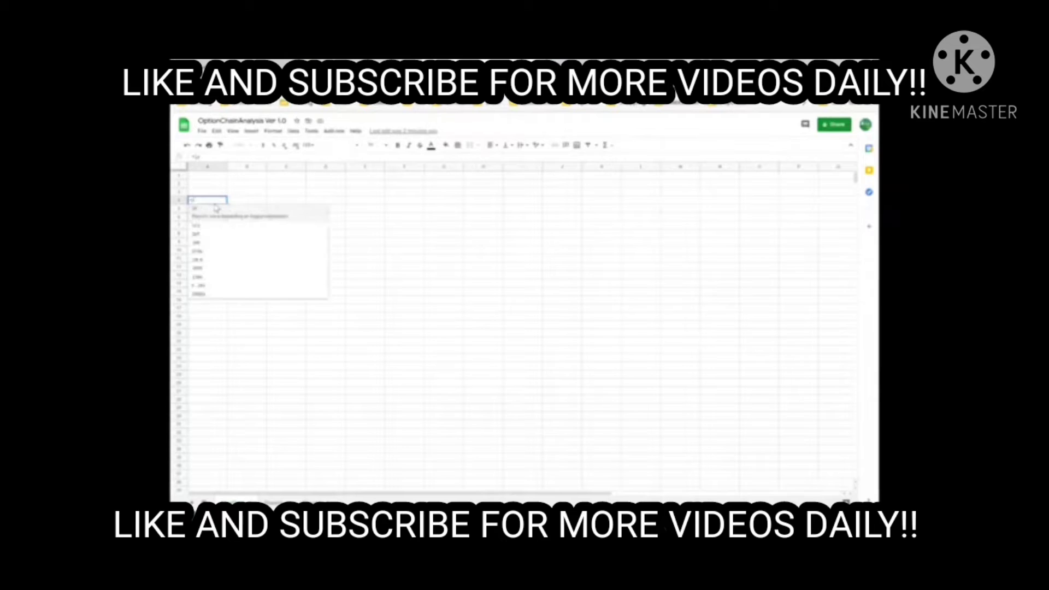
type("mp")
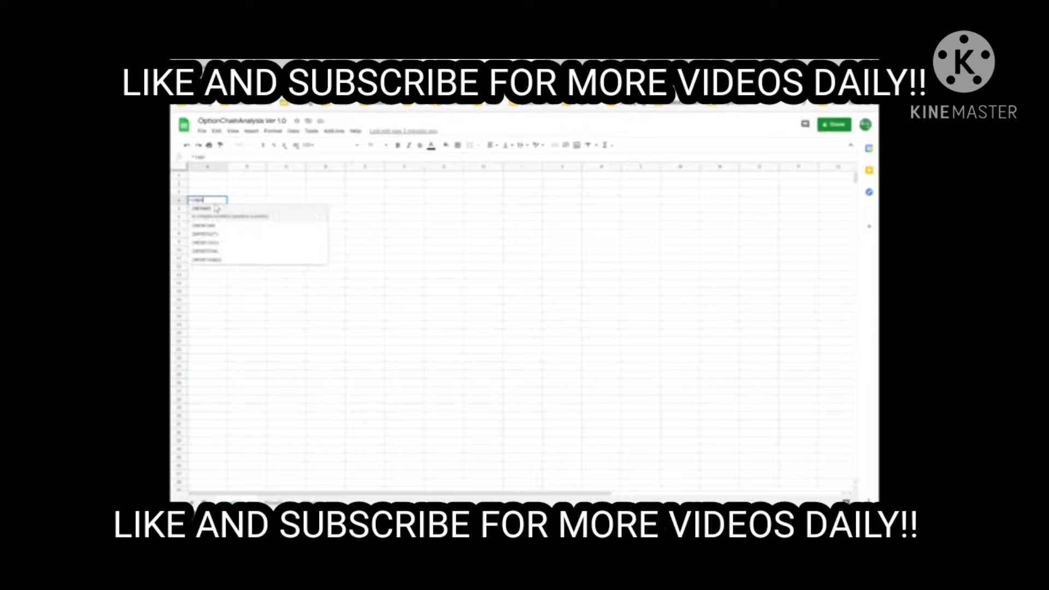
key("Down")
key("Down")
key("Down")
key("Down")
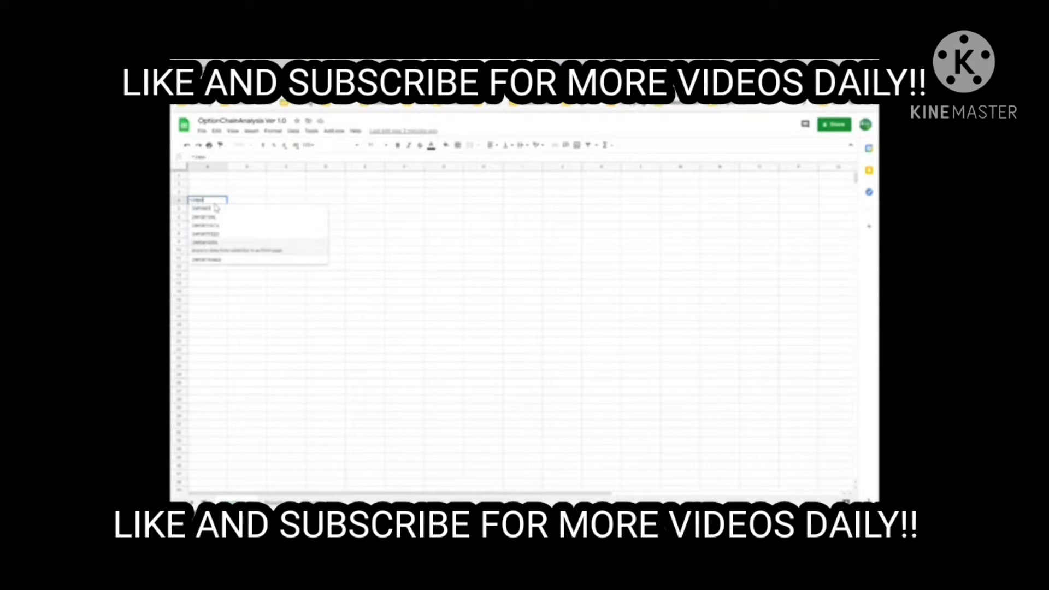
key("Tab")
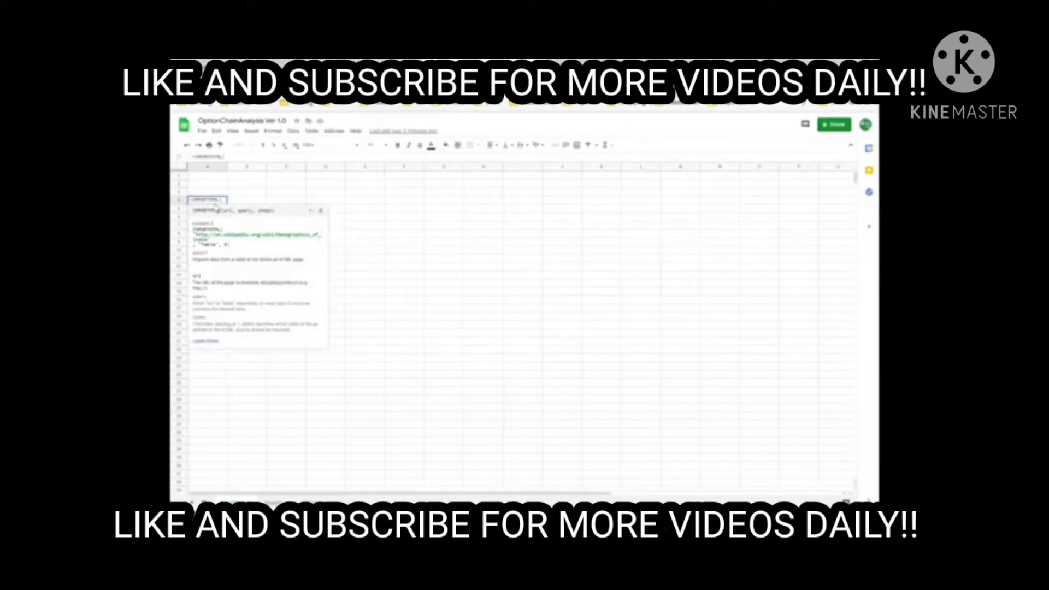
key("ctrl+v")
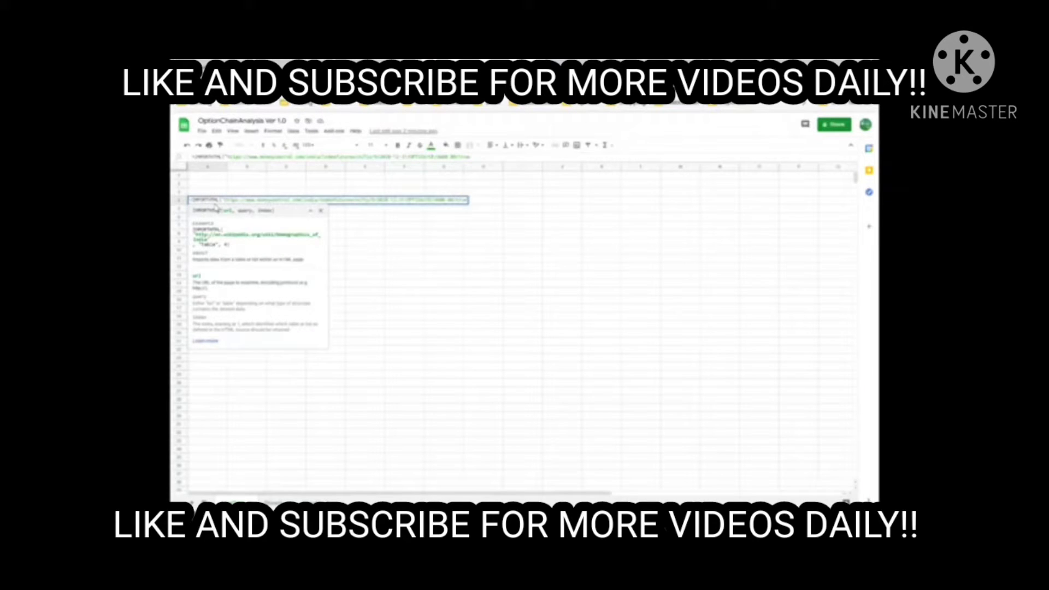
type(",")
type(",")
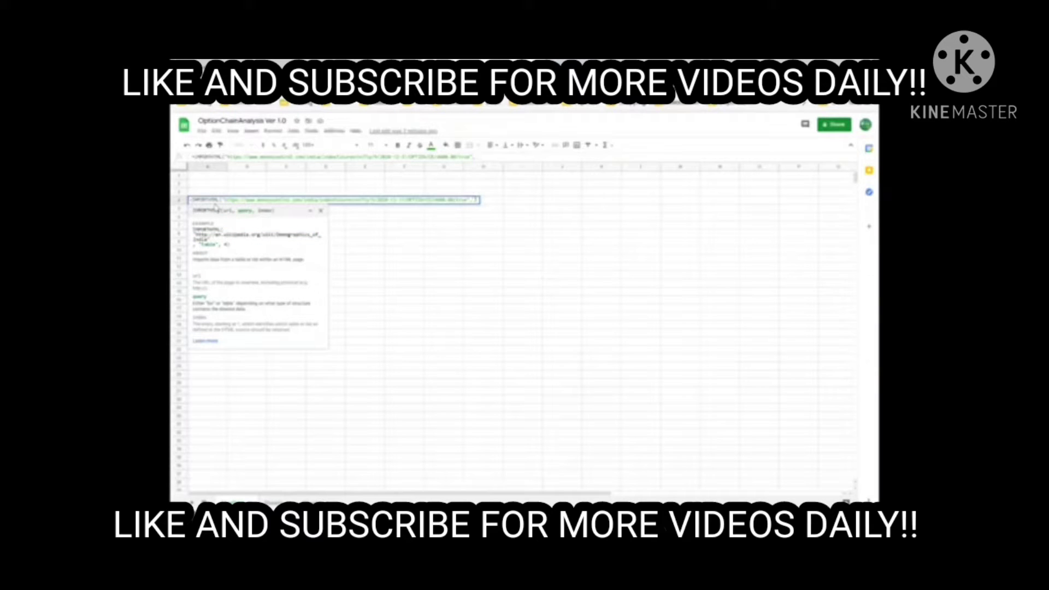
type(" \"tabl")
type("e\",")
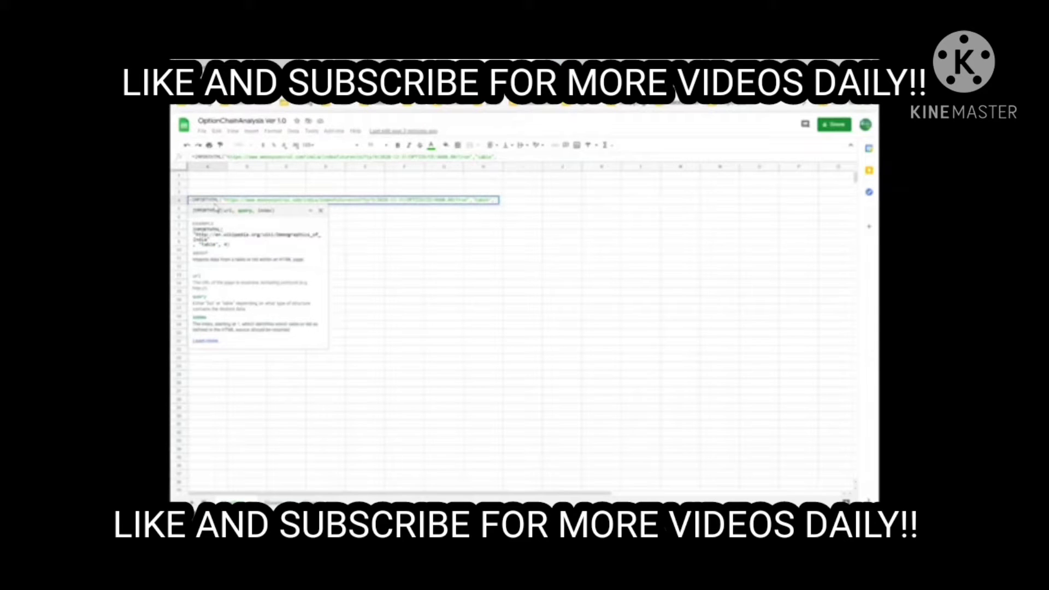
type("1")
type(")")
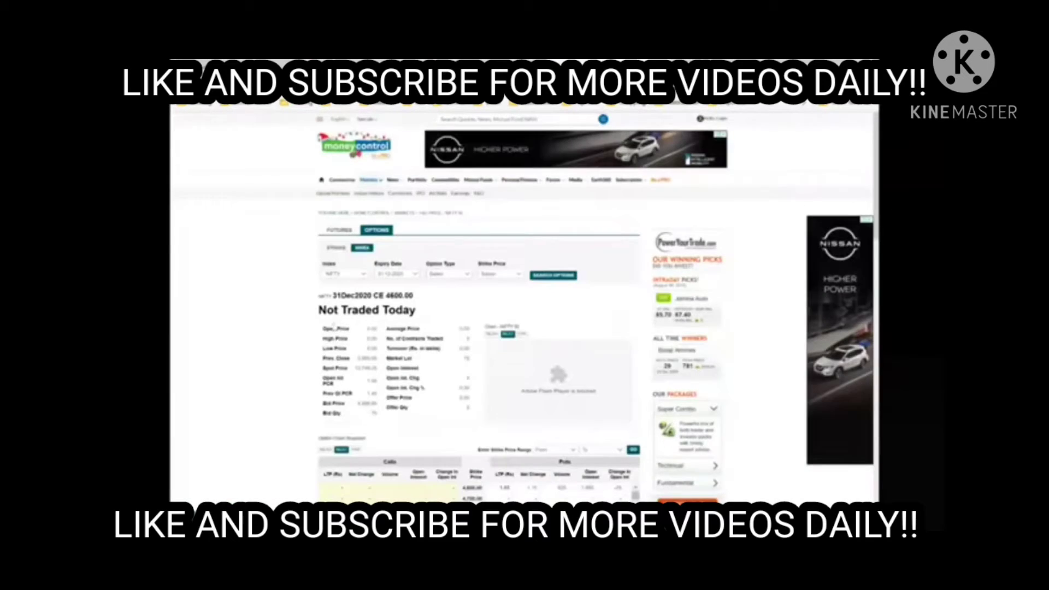
Step: Scroll to Moneycontrol's Calls/Puts table, then commit the IMPORTHTML formula in A3
scroll(647, 319, "down", 2)
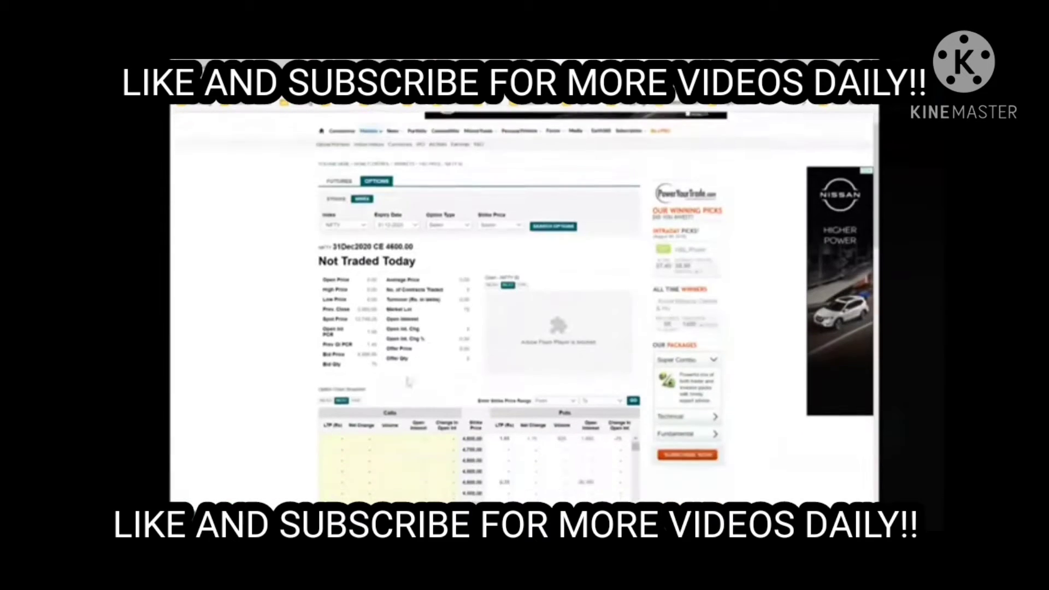
scroll(647, 320, "down", 3)
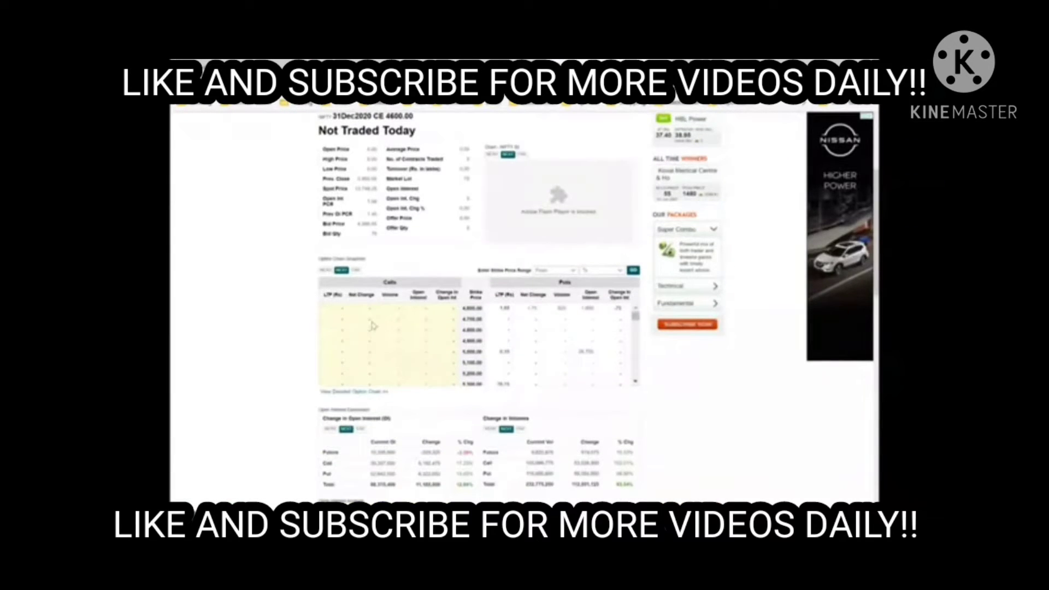
scroll(367, 329, "up", 5)
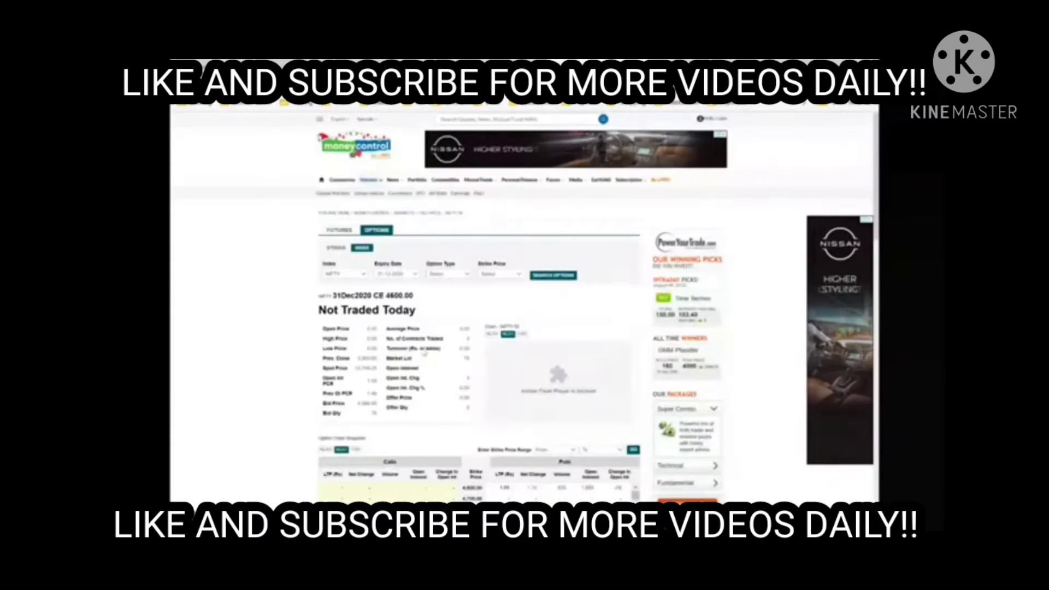
scroll(354, 257, "down", 5)
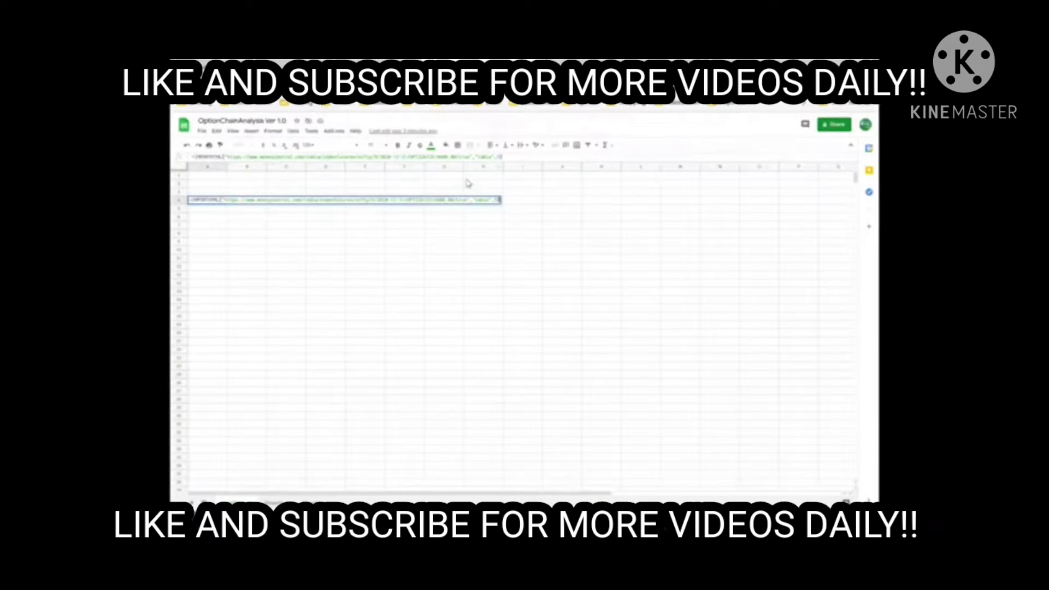
key("Return")
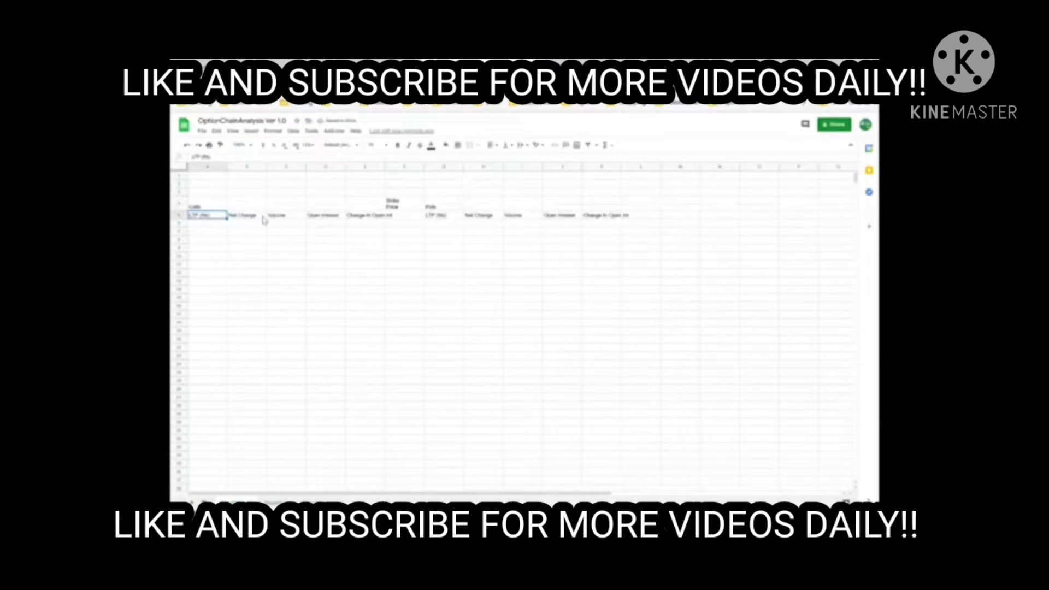
Step: Give the Calls, Strike Price and Puts header block in rows 3–4 a new text colour
left_click(217, 206)
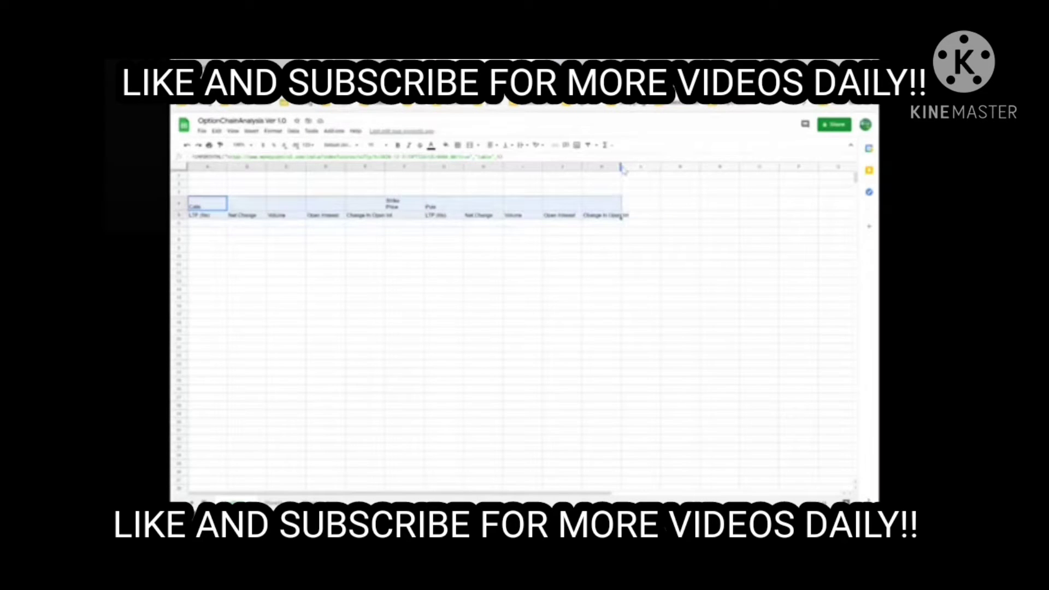
left_click_drag(619, 166, 630, 166)
left_click(431, 145)
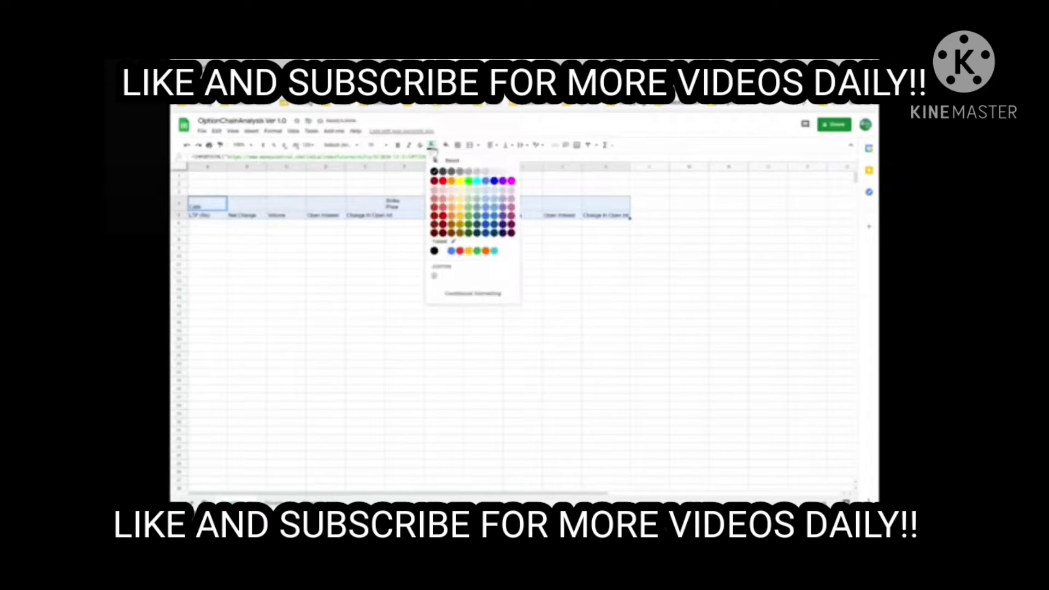
left_click(442, 171)
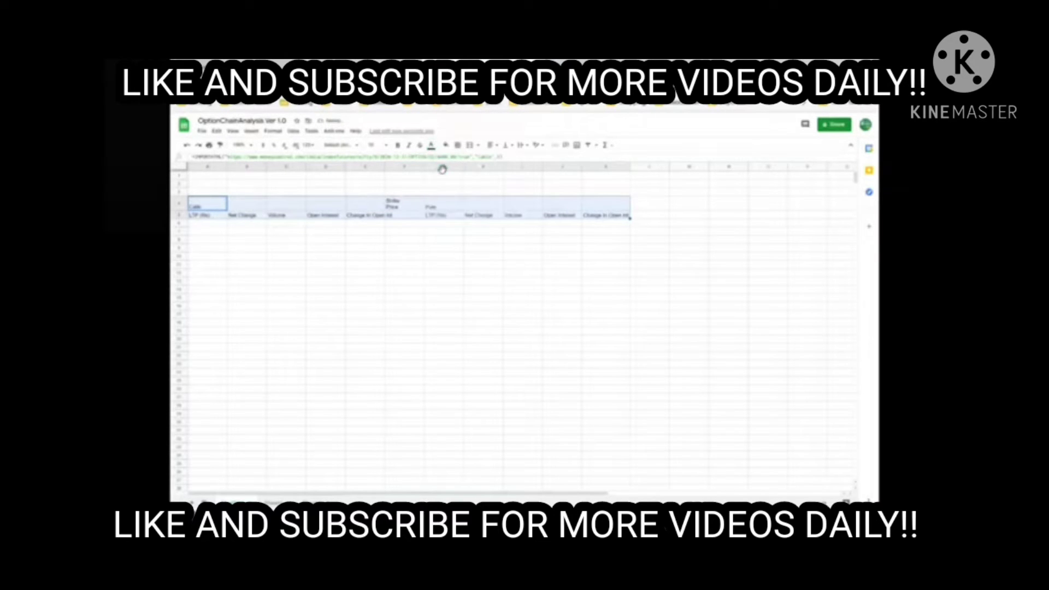
left_click(391, 285)
left_click(400, 202)
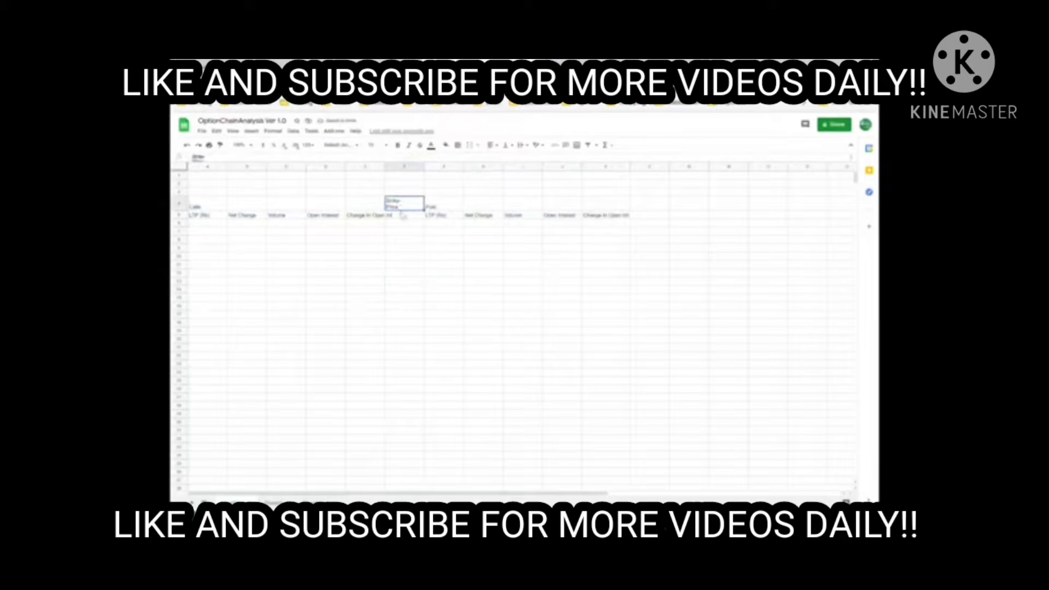
Step: Widen the Strike Price column so its heading fits
double_click(424, 166)
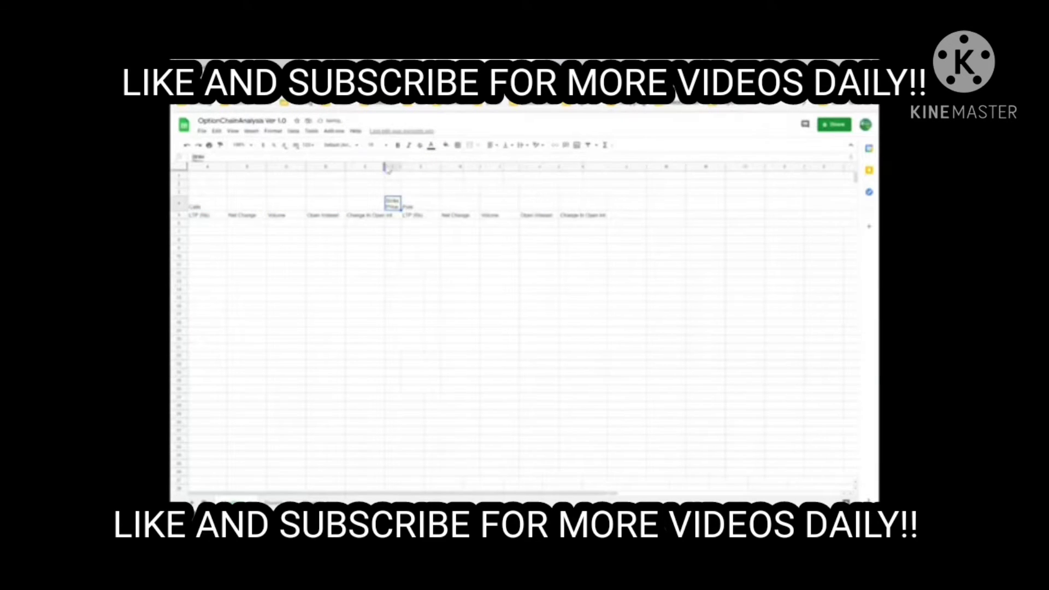
double_click(383, 165)
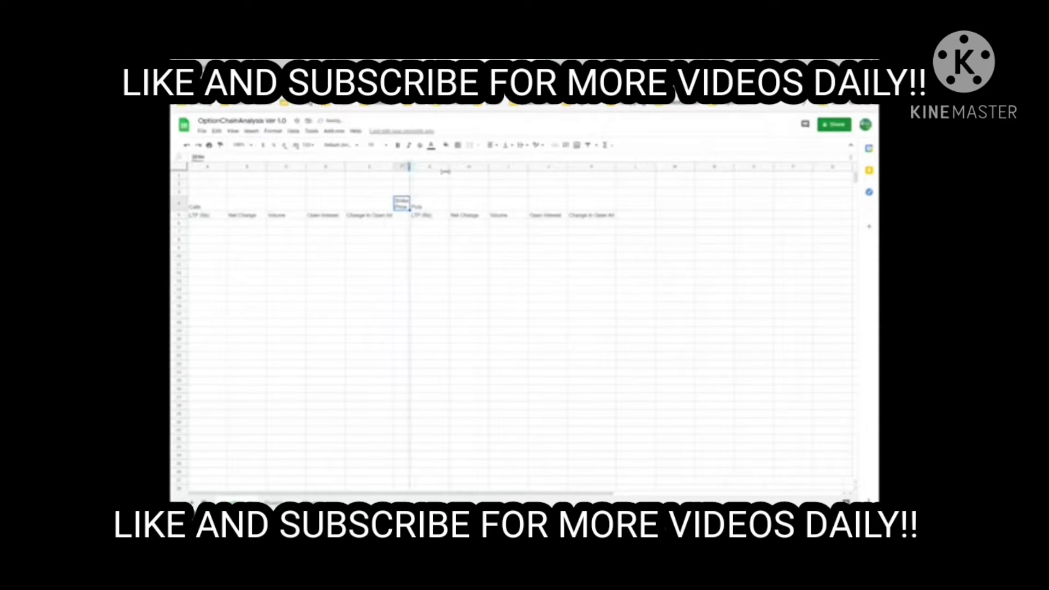
left_click_drag(408, 165, 445, 166)
Step: Select the full IMPORTHTML formula text of cell A3 in the formula bar
left_click(389, 216)
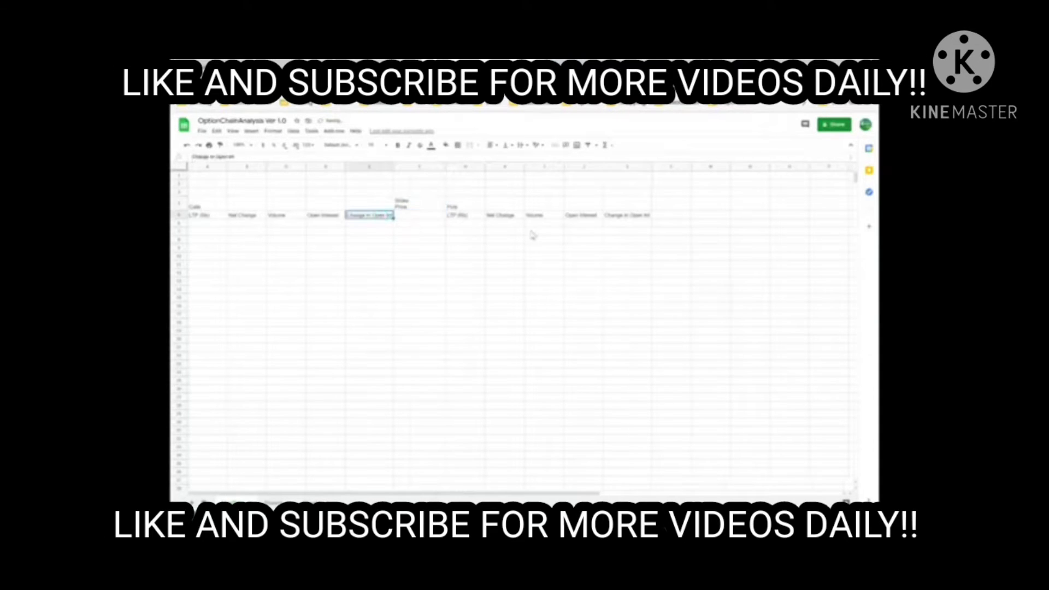
left_click(209, 216)
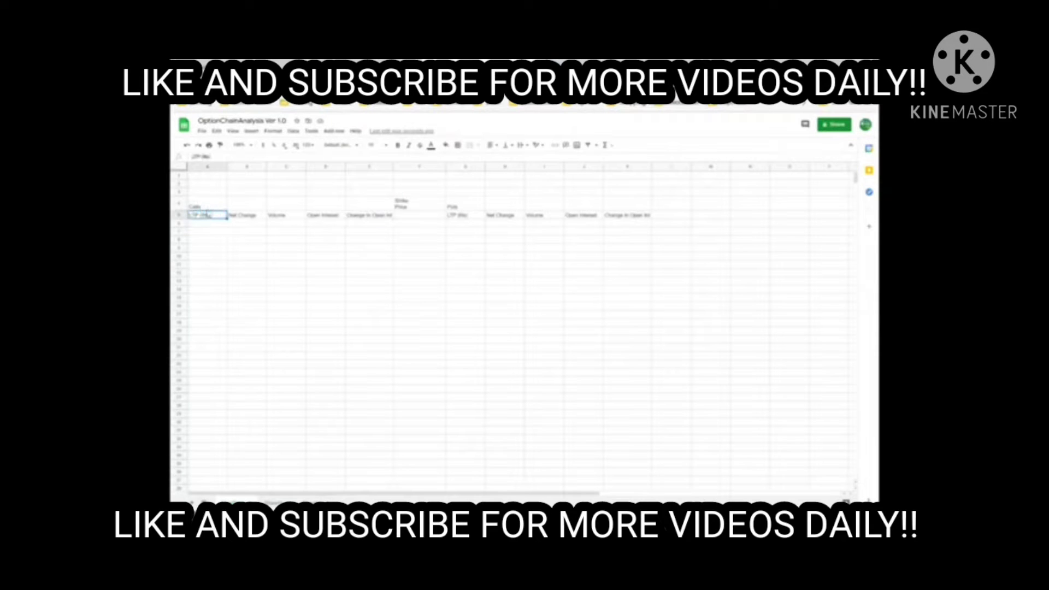
left_click(206, 205)
triple_click(484, 164)
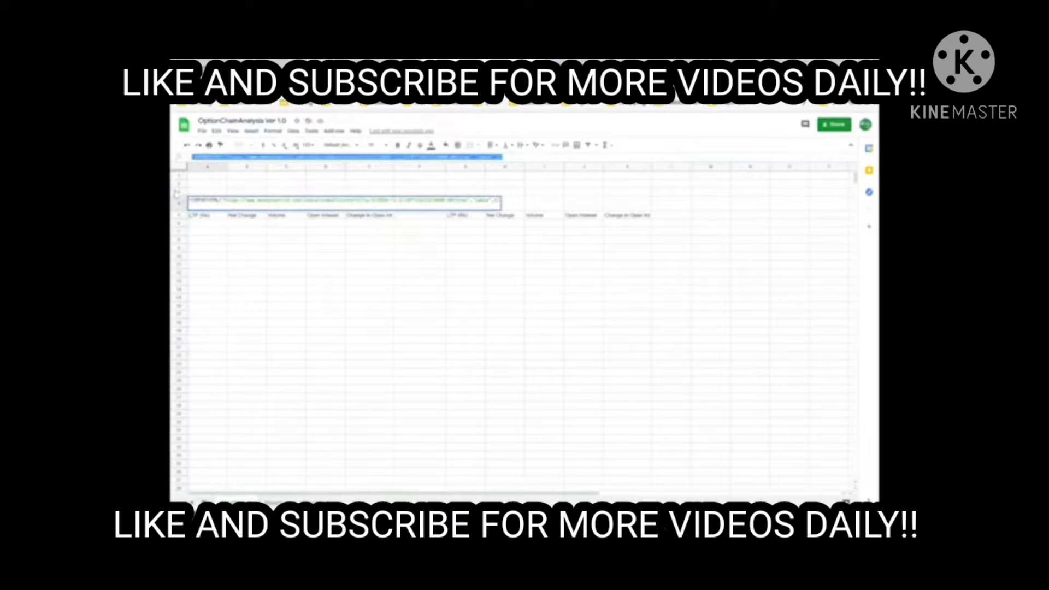
Step: Copy the IMPORTHTML formula from A3 into A5 and re-enter it to load the data rows
key("Escape")
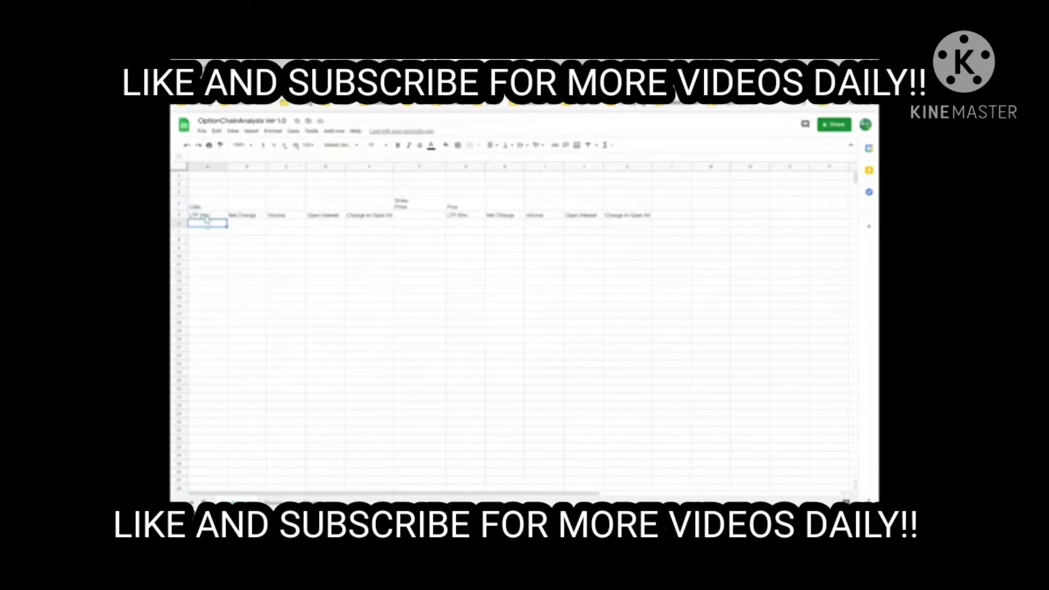
left_click(198, 204)
left_click(200, 216)
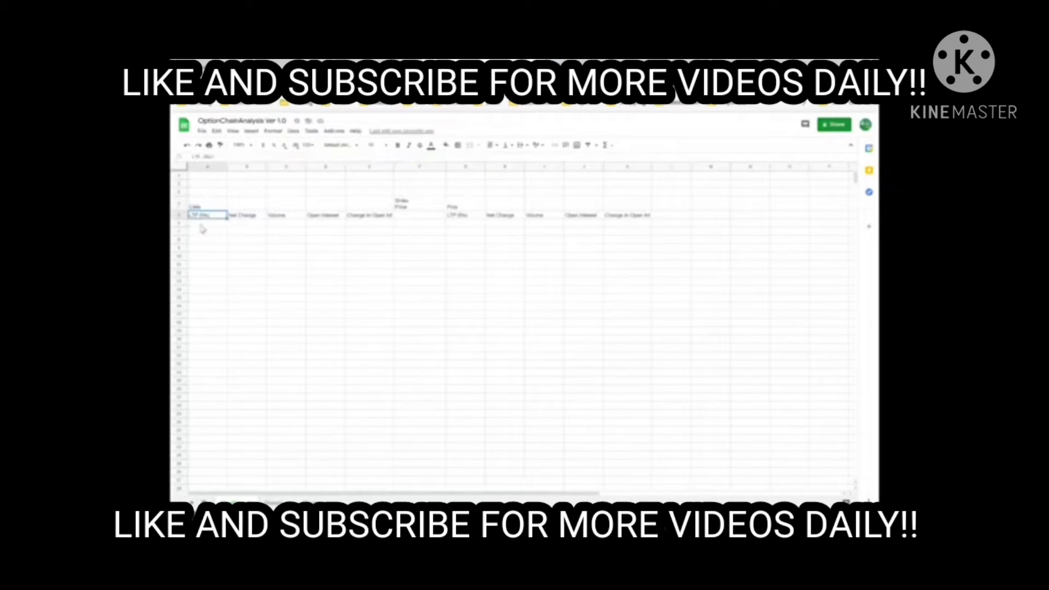
left_click(227, 222)
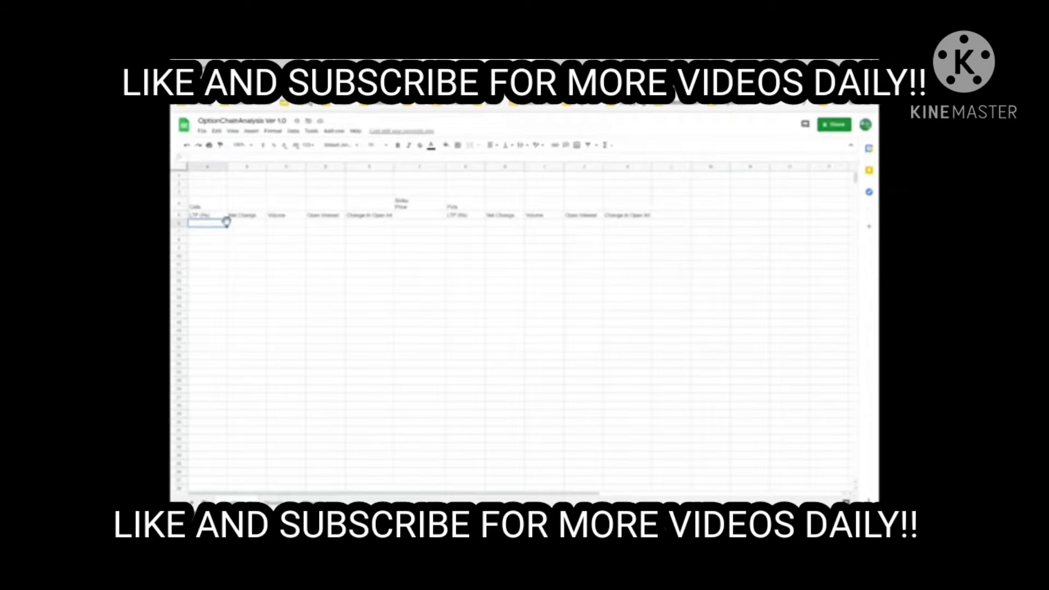
key("ctrl+v")
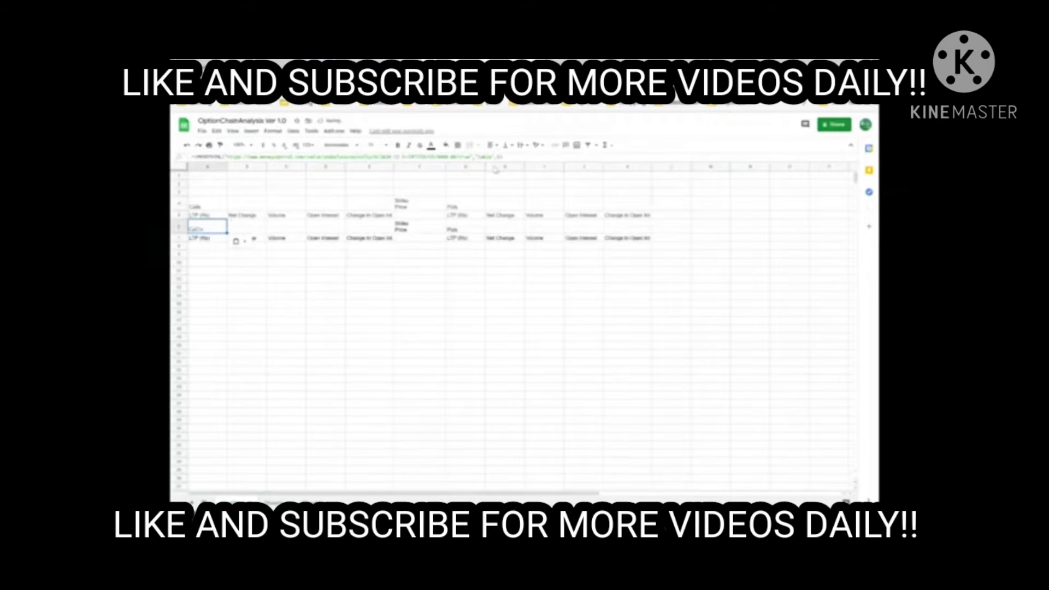
key("F2")
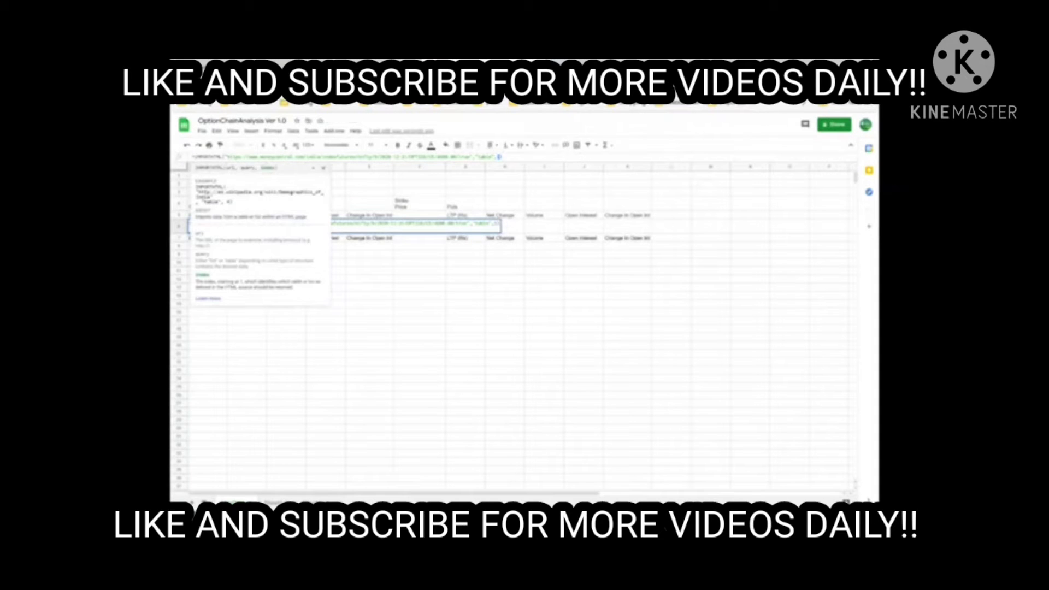
key("Return")
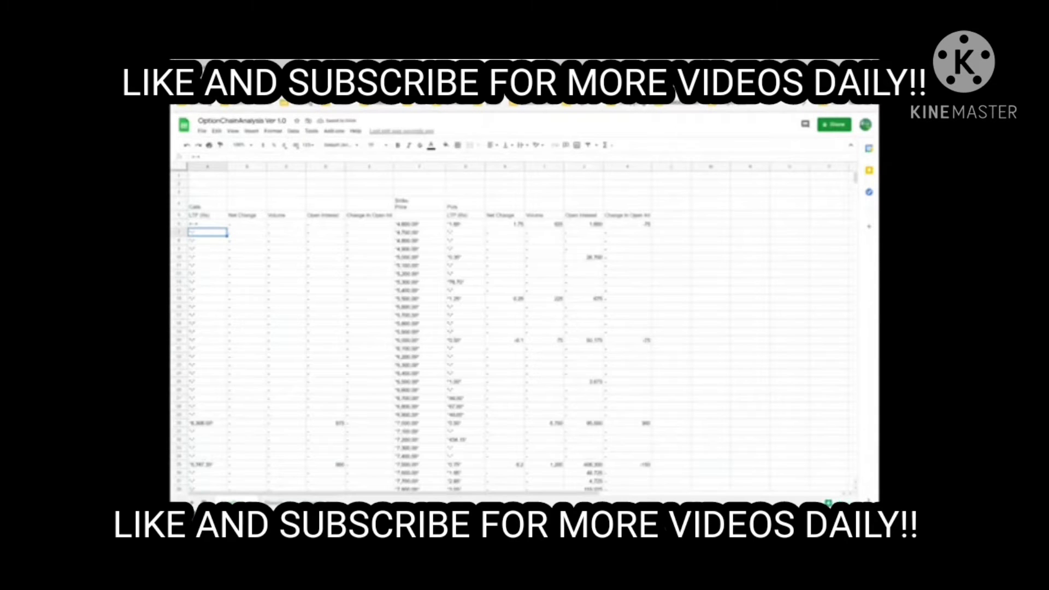
Step: Select the option chain from the last data row across the columns up to row 1
scroll(475, 291, "down", 3)
scroll(476, 291, "down", 3)
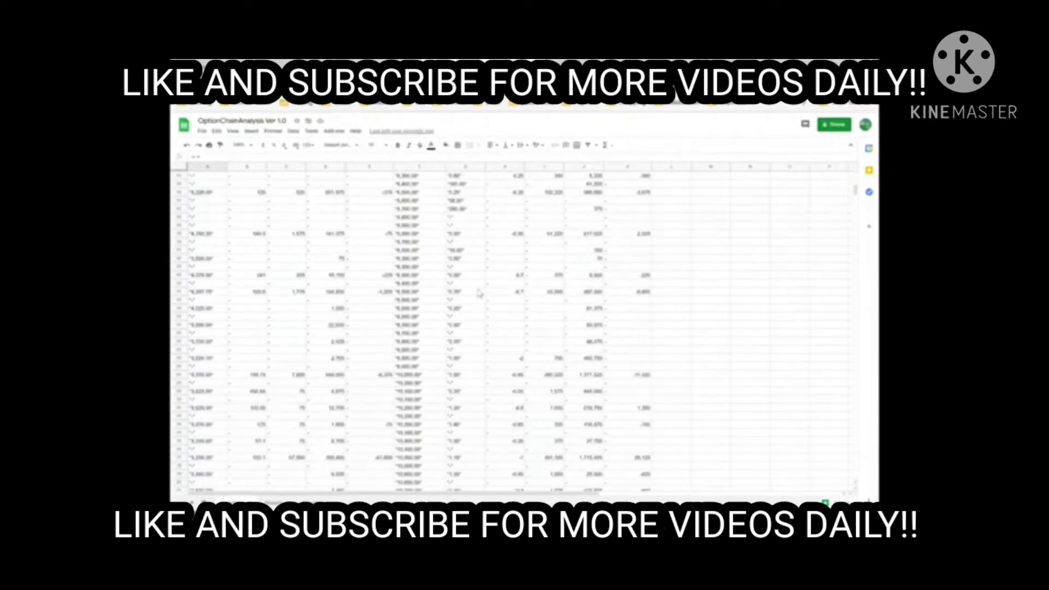
scroll(478, 292, "down", 3)
scroll(480, 293, "down", 3)
scroll(480, 294, "down", 5)
scroll(383, 317, "down", 5)
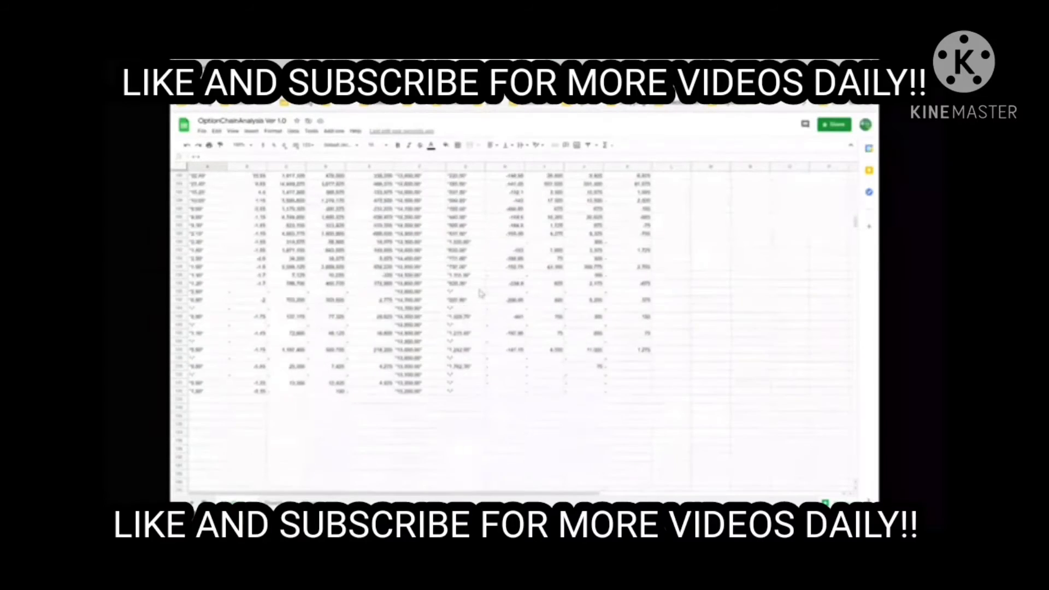
scroll(257, 346, "down", 3)
left_click(208, 308)
key("shift+Right")
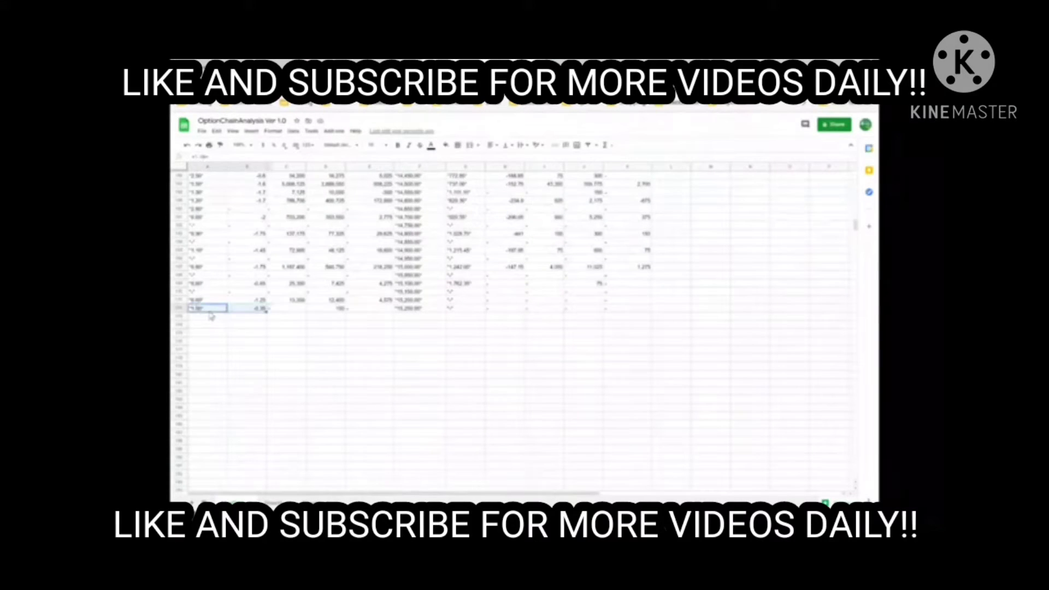
key("shift+Right")
key("shift+Right")
key("shift+Right")
key("shift+Right")
key("shift+Right")
key("shift+Right")
key("shift+Right")
key("shift+Right")
key("shift+Right")
key("shift+Right")
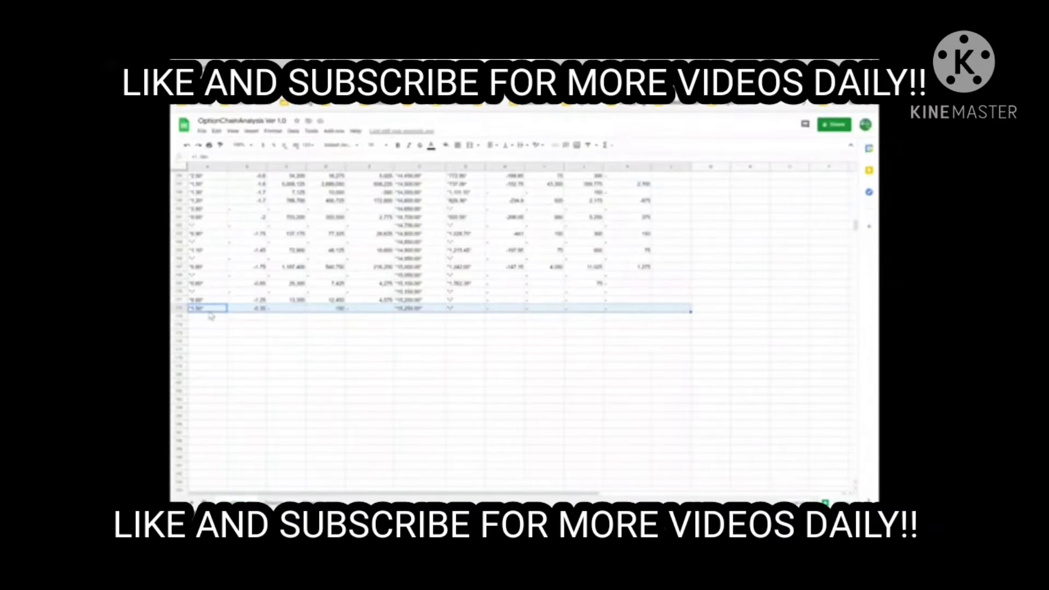
key("shift+Left")
key("ctrl+shift+Up")
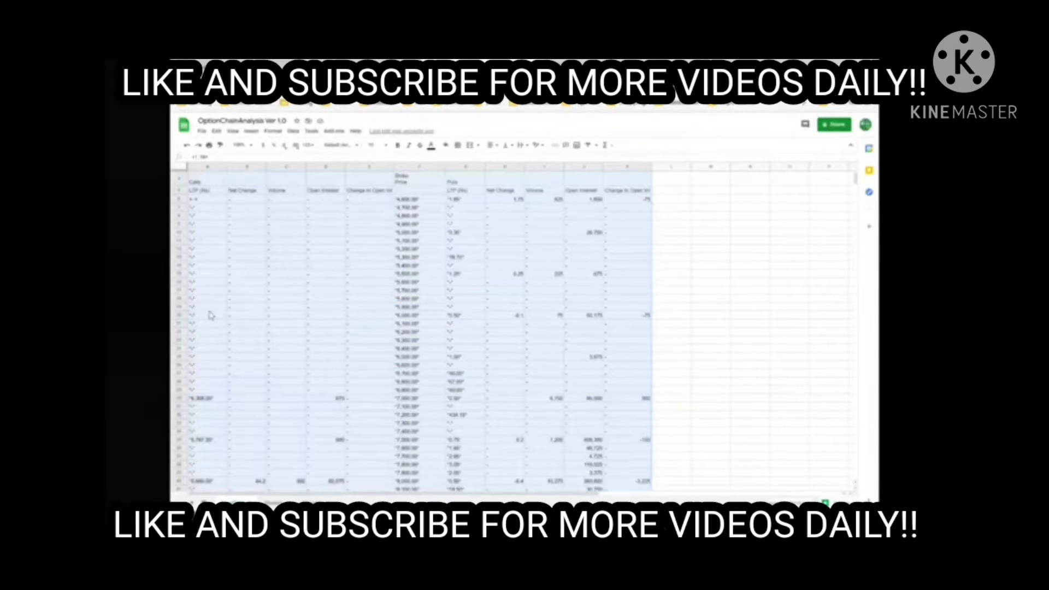
Step: Apply All borders to the selected option chain table, then move to an empty cell in column M
scroll(224, 278, "up", 1)
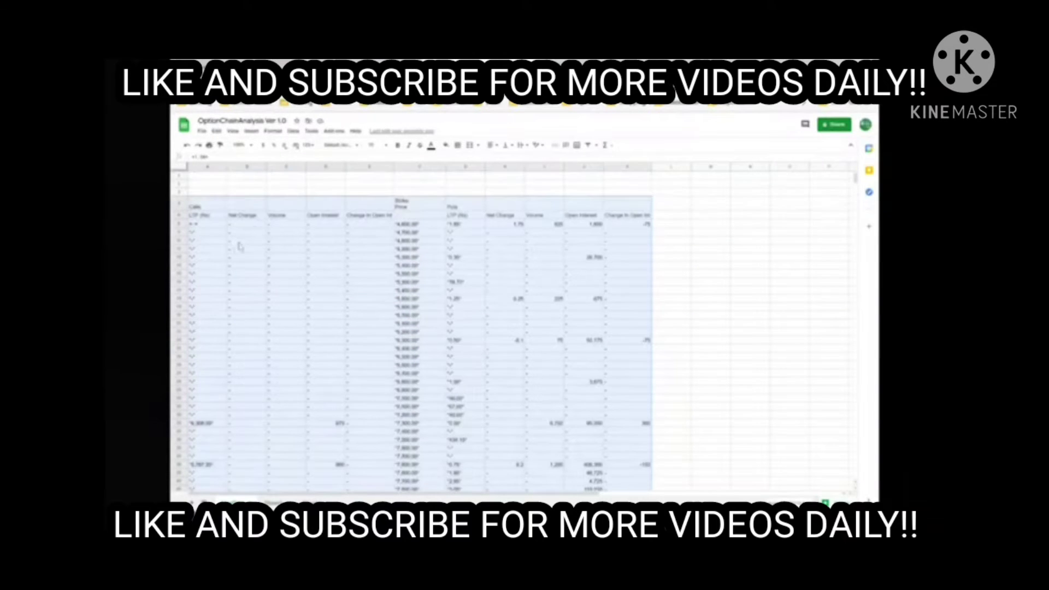
left_click(458, 145)
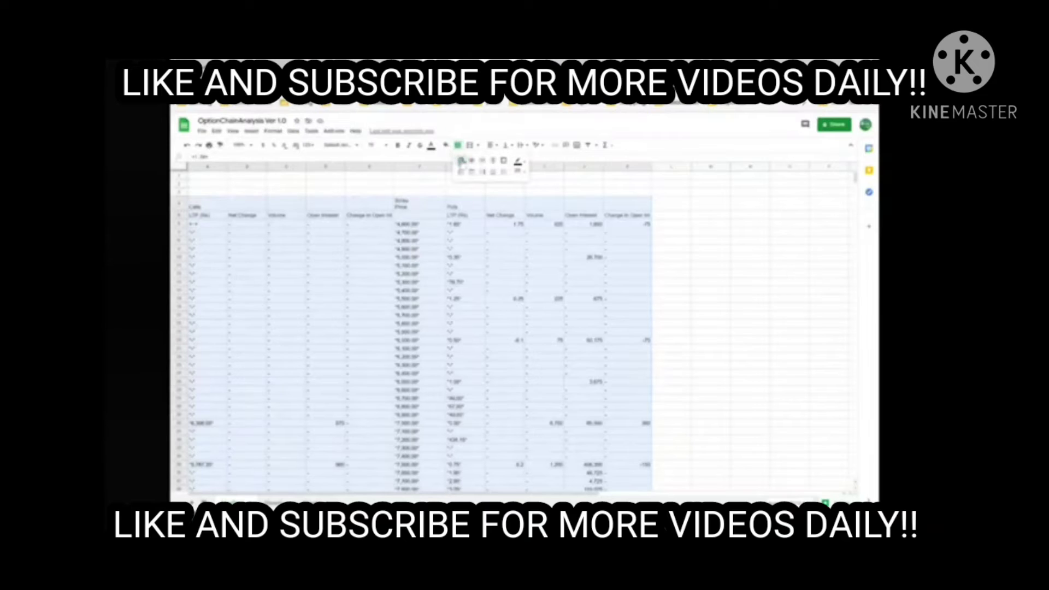
left_click(460, 160)
scroll(424, 259, "down", 2)
scroll(424, 259, "up", 2)
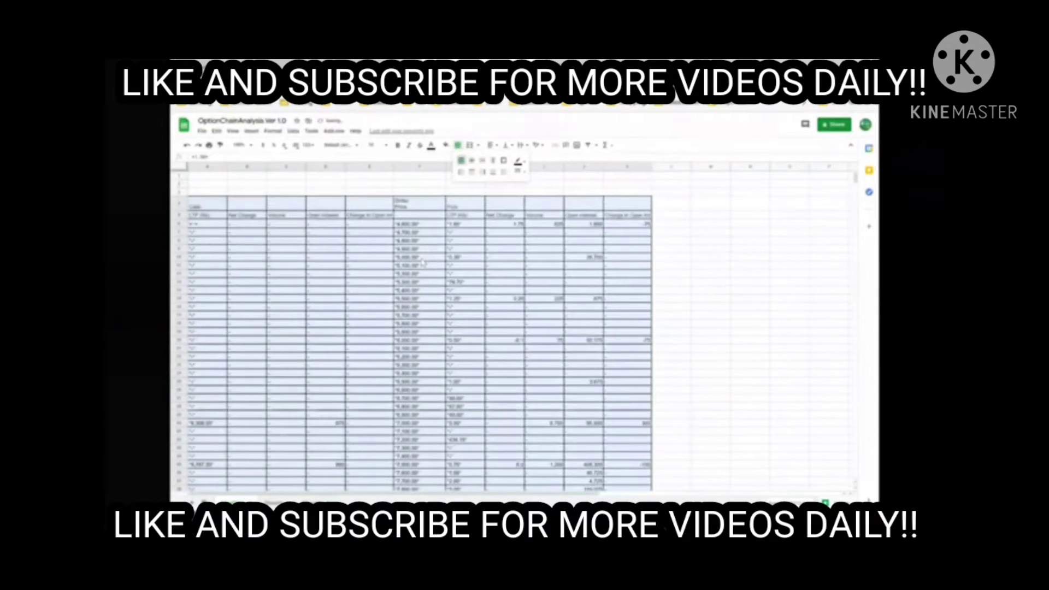
left_click(369, 281)
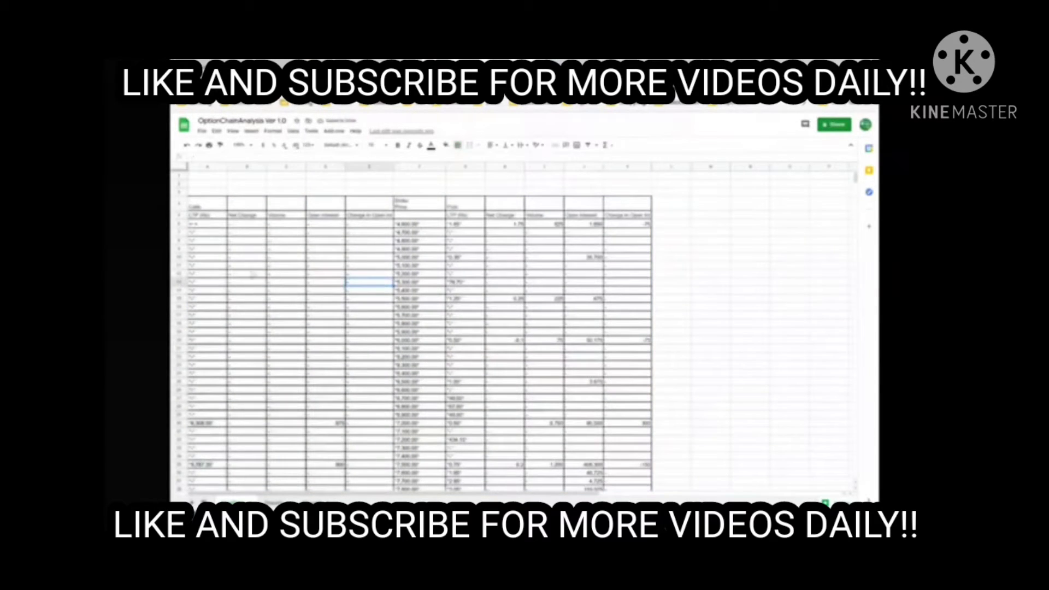
left_click(214, 227)
key("Right")
key("Right")
key("Right")
key("Right")
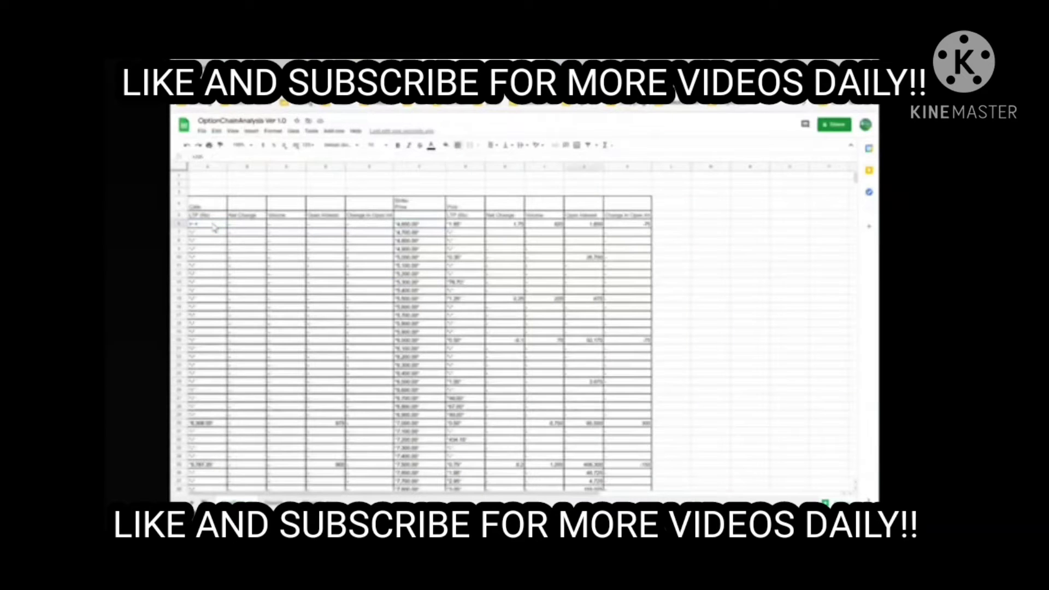
key("Right")
key("Right")
type("=")
key("Left")
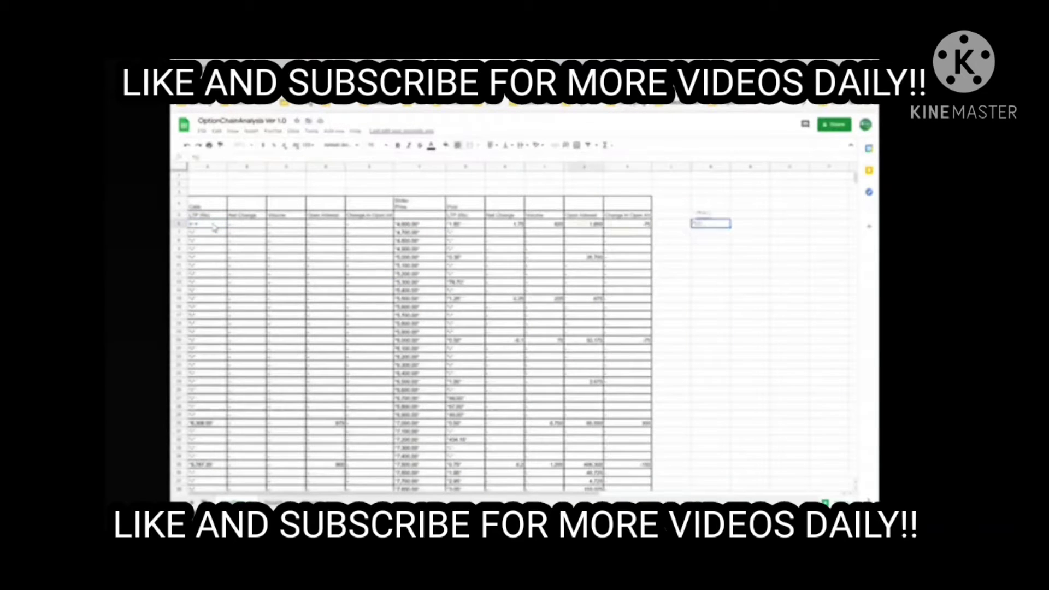
key("Left")
key("Left")
key("Left")
key("Left")
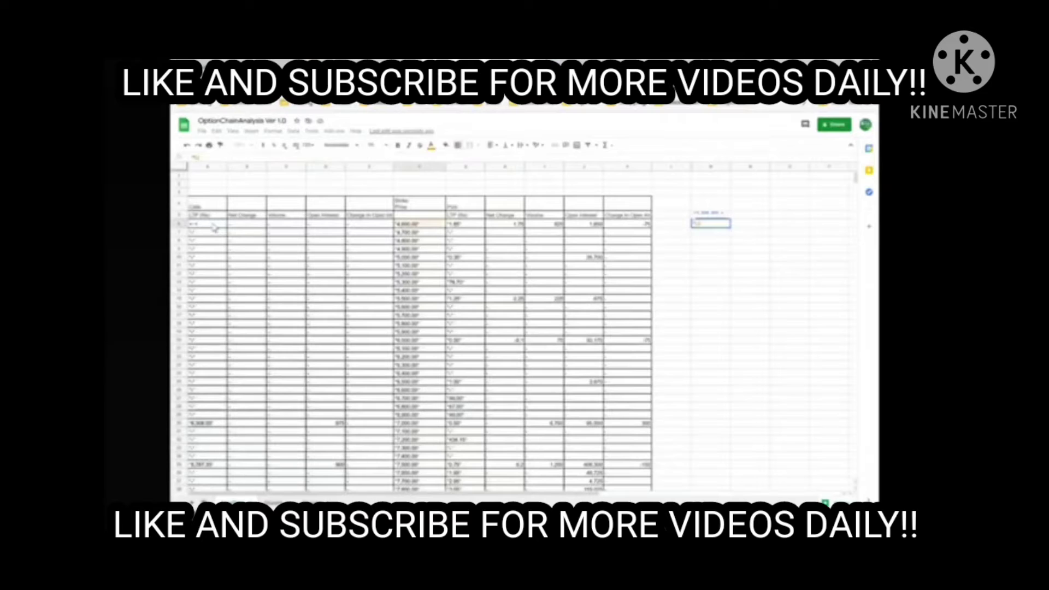
type("/")
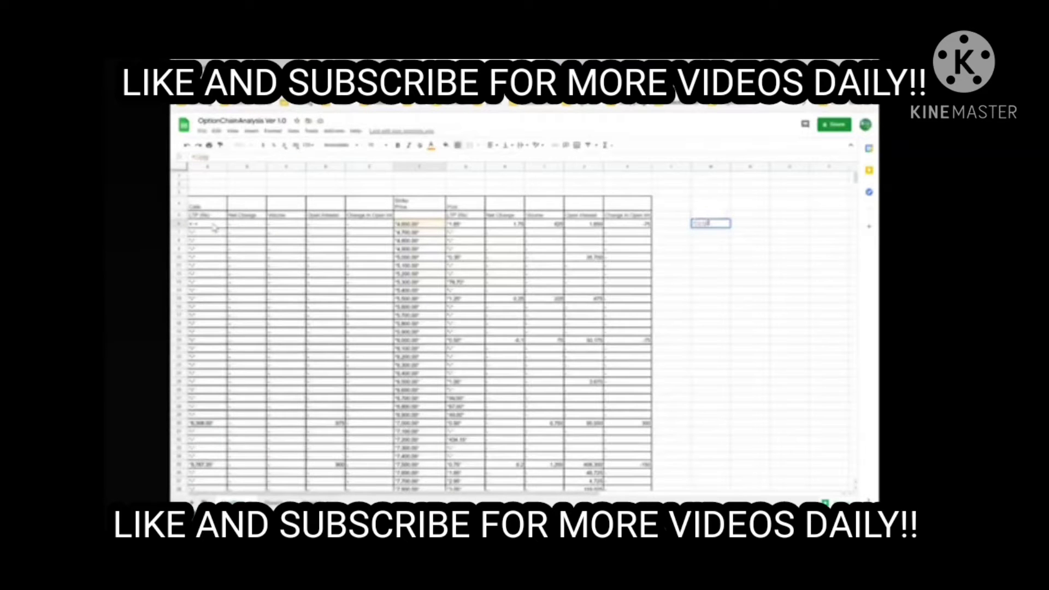
key("Return")
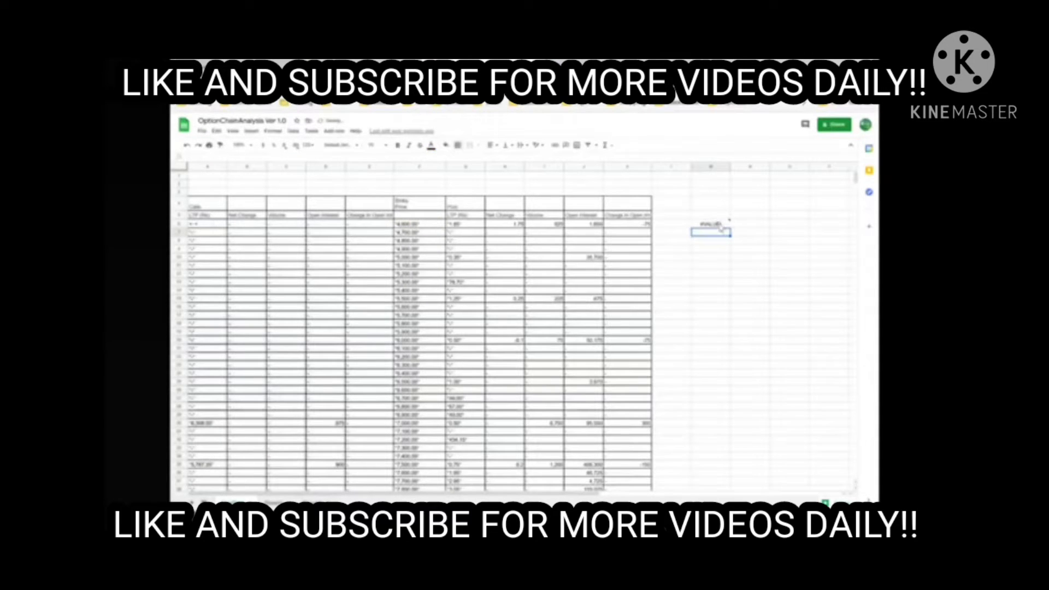
key("Up")
left_click(428, 224)
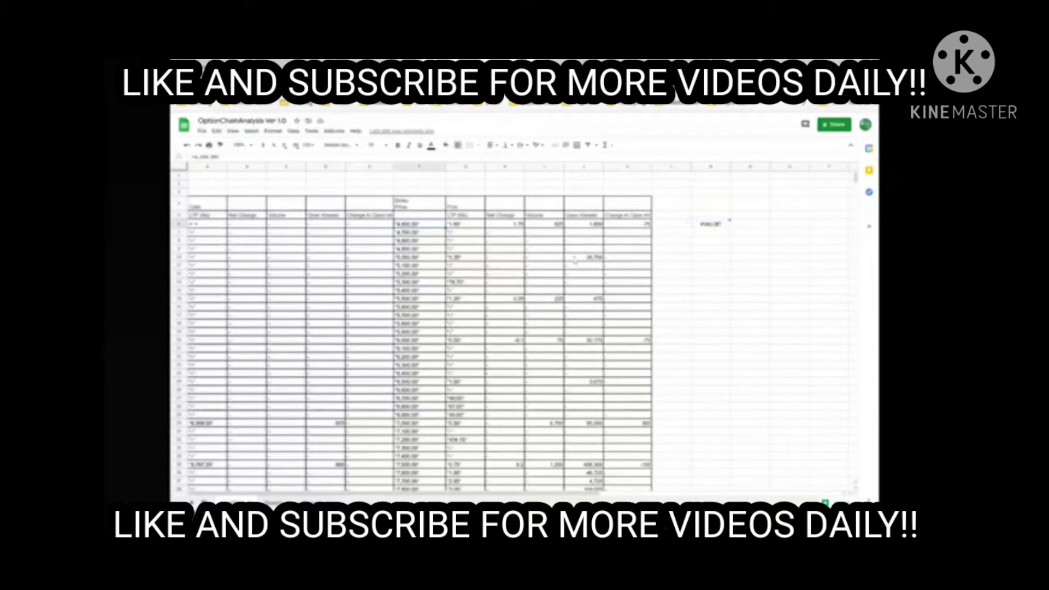
left_click(718, 226)
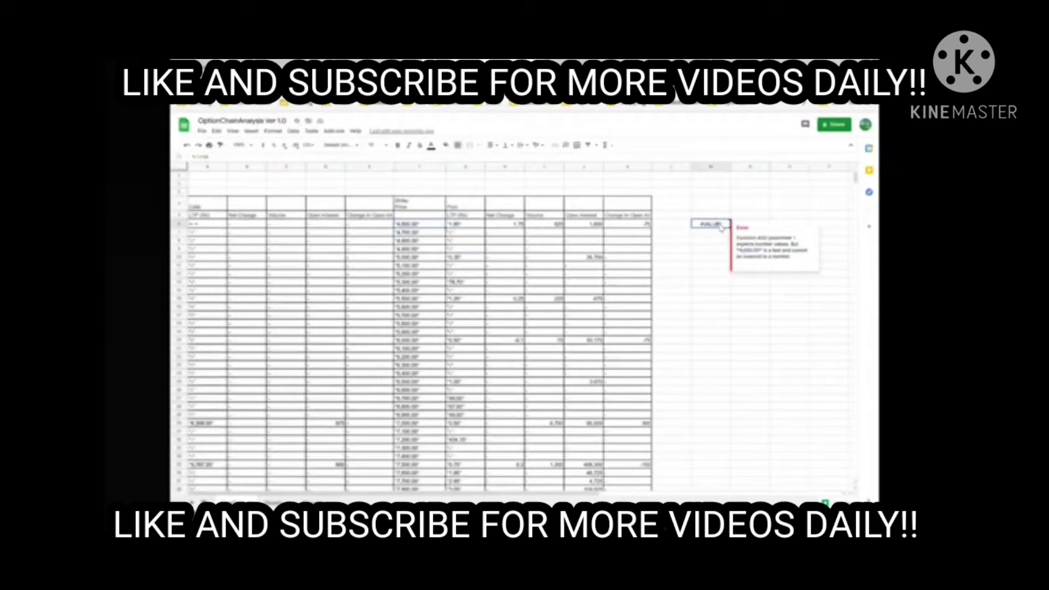
key("Delete")
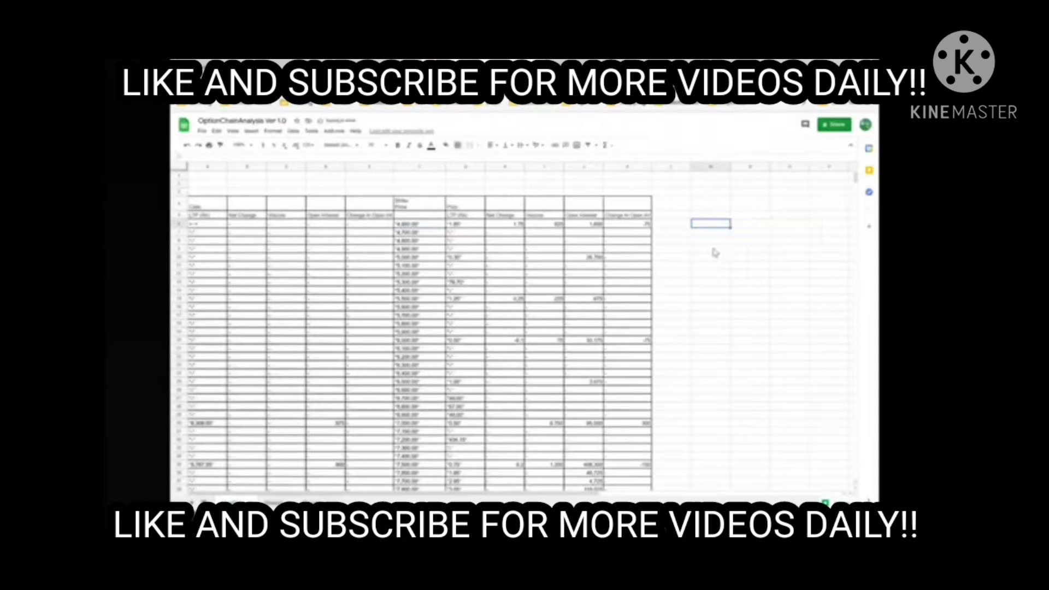
scroll(319, 296, "down", 5)
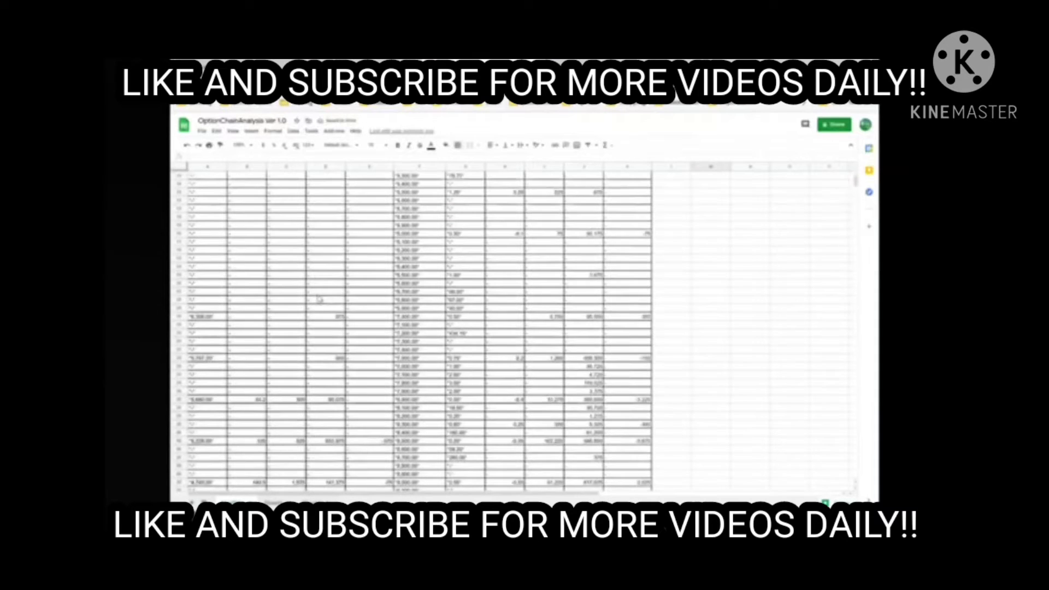
scroll(319, 296, "down", 5)
scroll(320, 296, "down", 5)
scroll(329, 316, "down", 5)
scroll(329, 317, "down", 5)
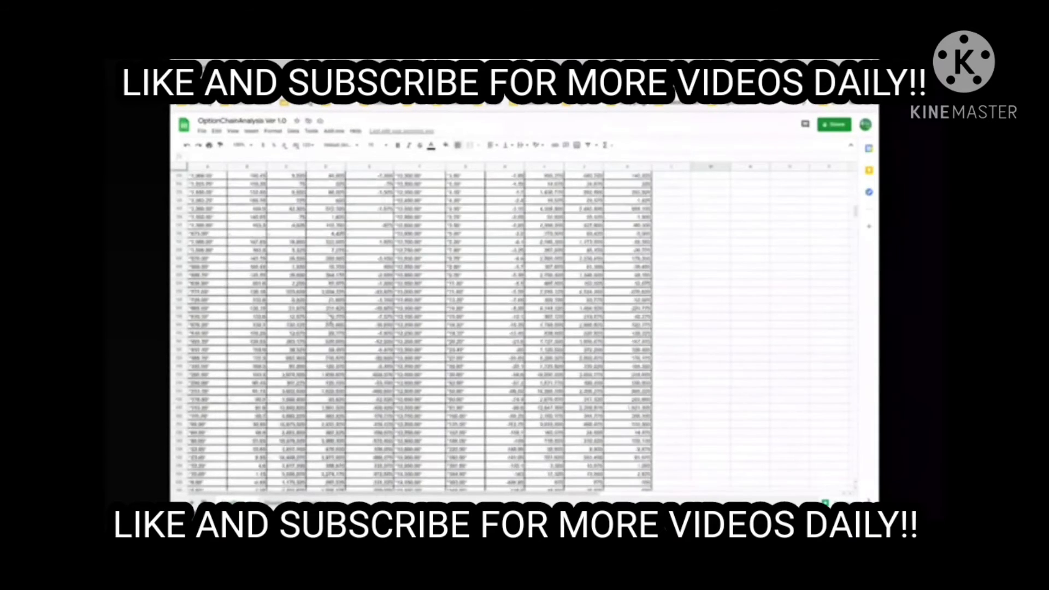
scroll(329, 317, "down", 5)
scroll(329, 317, "down", 5)
scroll(329, 316, "up", 5)
scroll(329, 317, "up", 5)
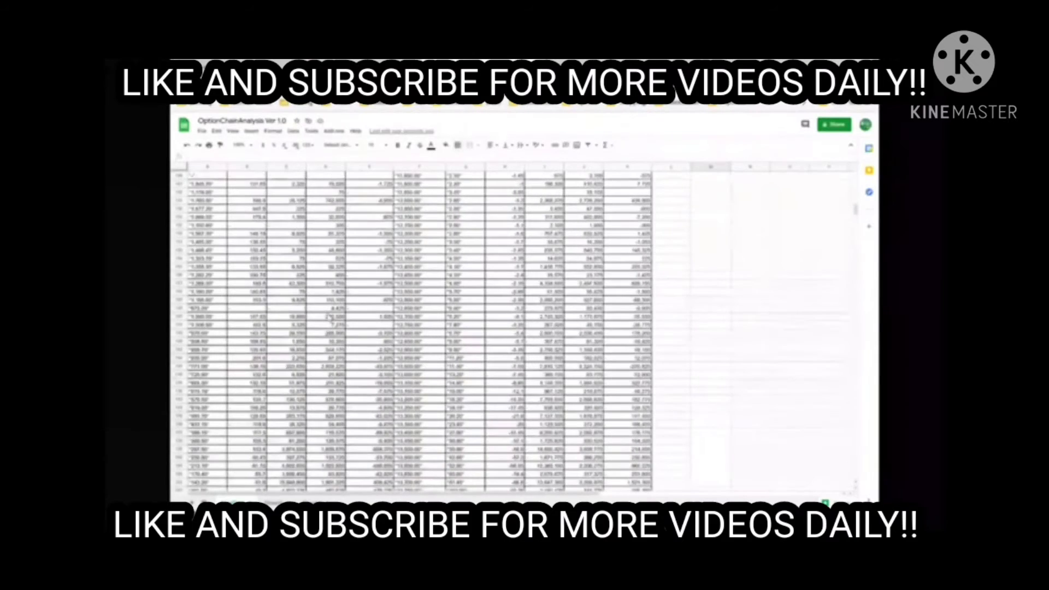
scroll(329, 317, "up", 5)
scroll(330, 317, "up", 5)
scroll(329, 317, "up", 2)
scroll(344, 325, "up", 5)
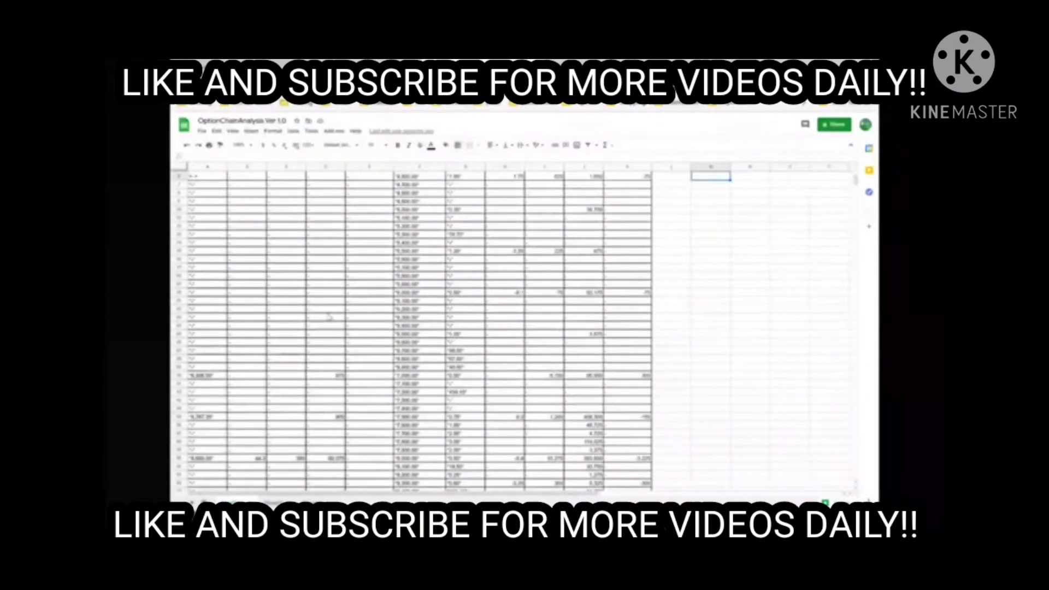
scroll(361, 336, "up", 5)
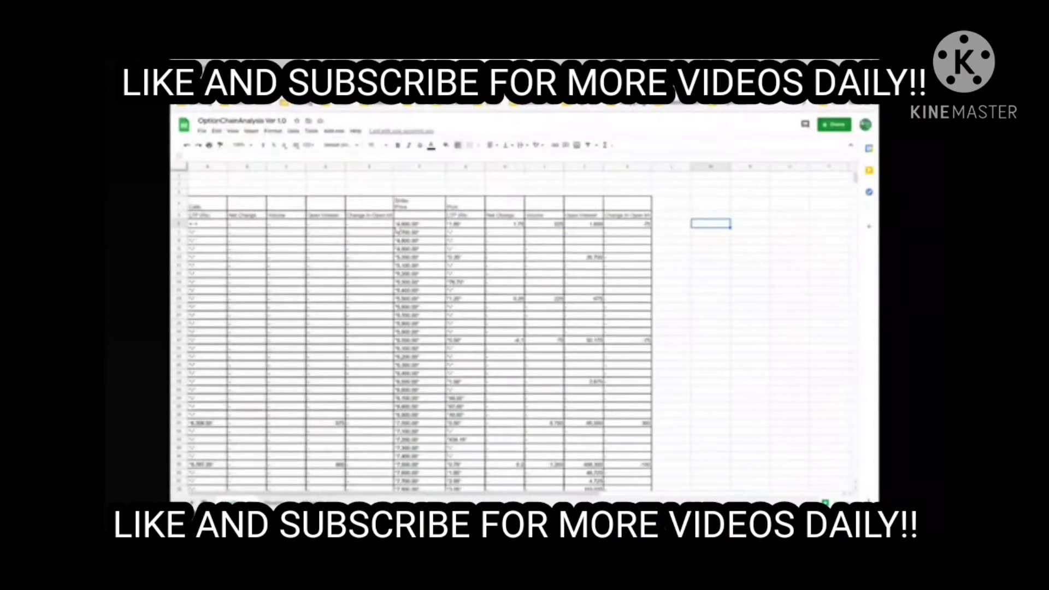
left_click(417, 223)
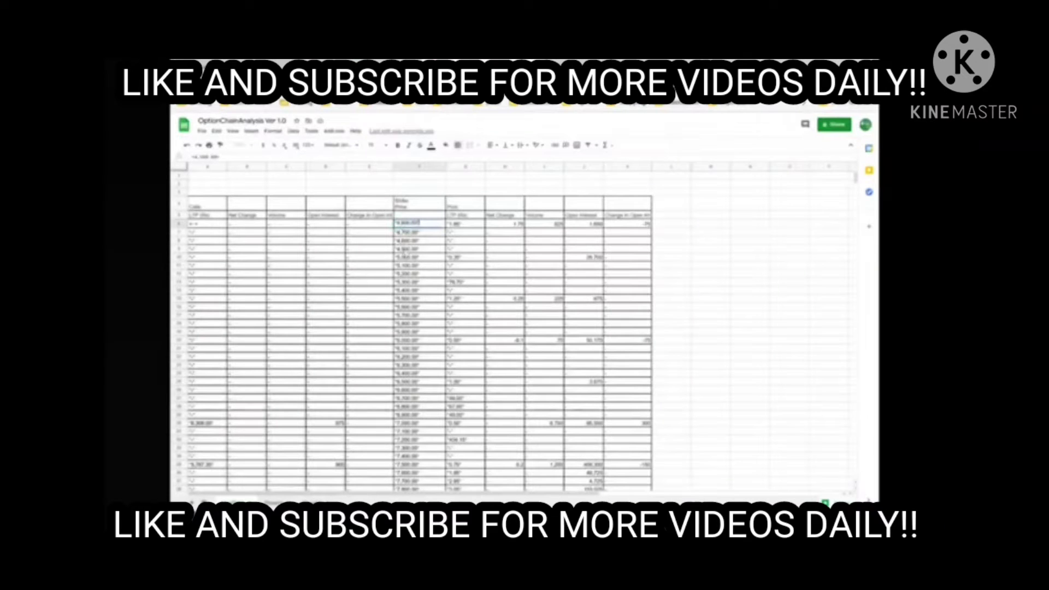
left_click(194, 224)
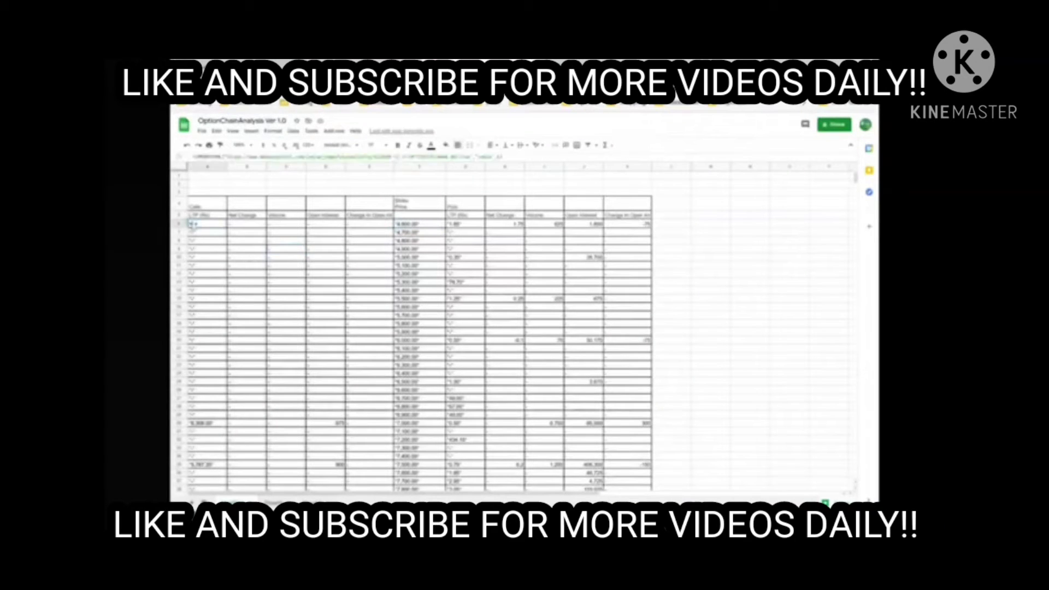
left_click(418, 340)
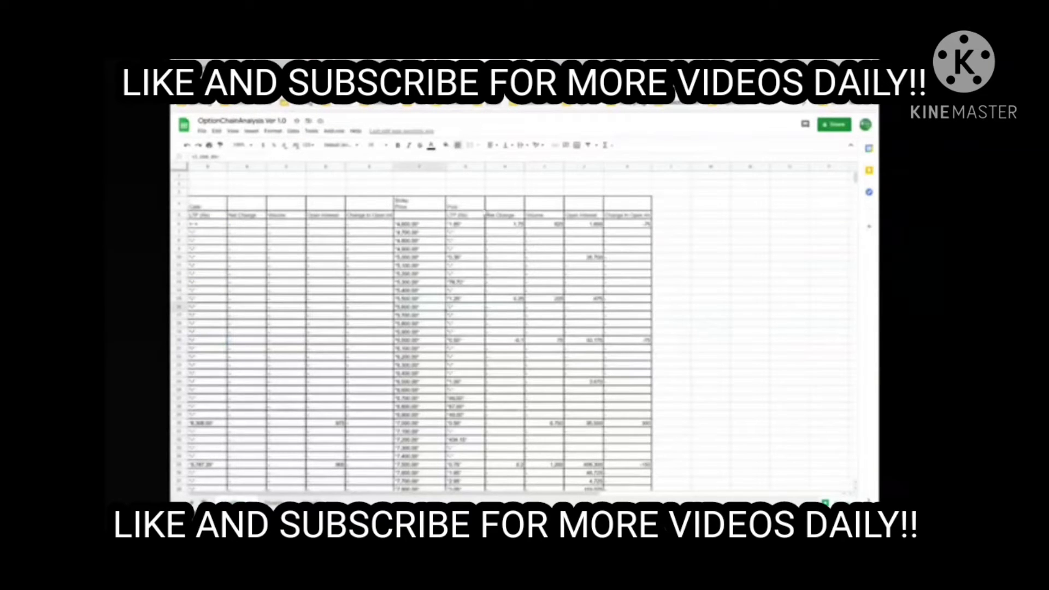
Step: Centre-align the values in the Strike Price column F
left_click(434, 170)
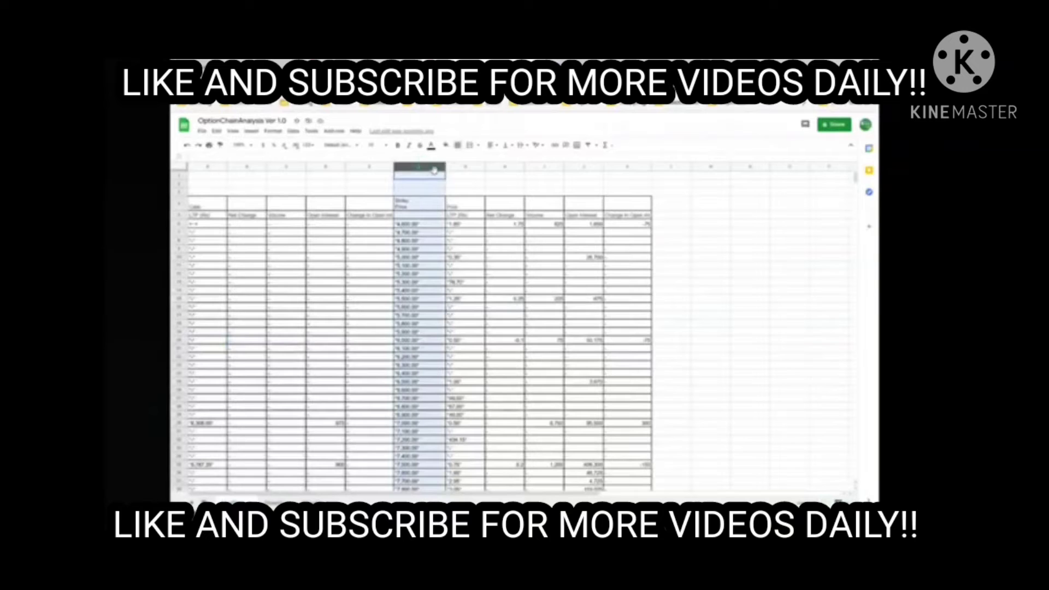
left_click(493, 145)
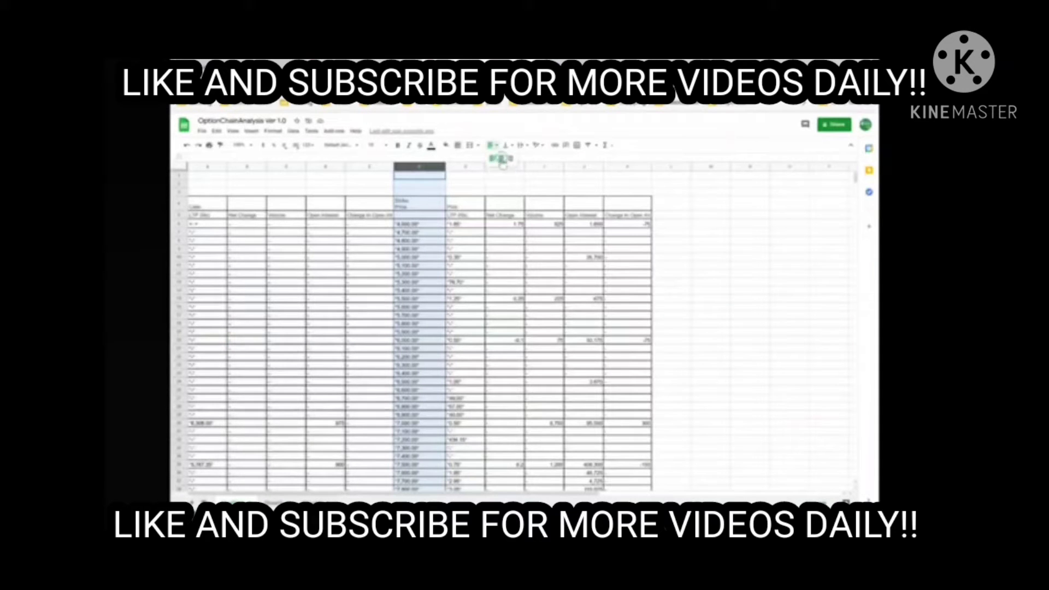
left_click(500, 158)
left_click(429, 257)
scroll(429, 257, "down", 5)
scroll(429, 257, "up", 5)
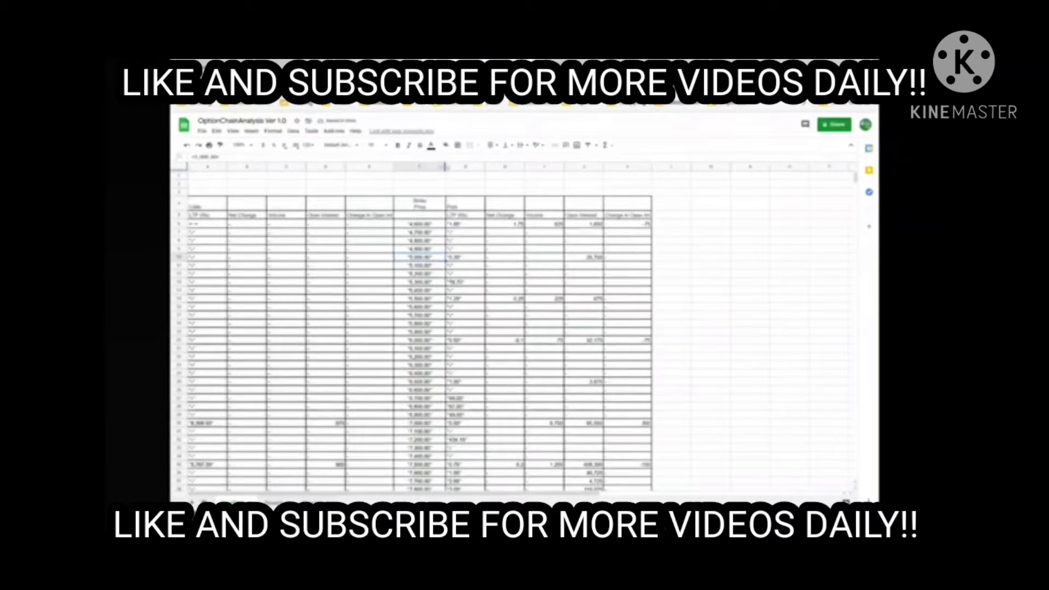
Step: Narrow the Strike Price column and slightly narrow the table's last column
left_click_drag(445, 167, 423, 167)
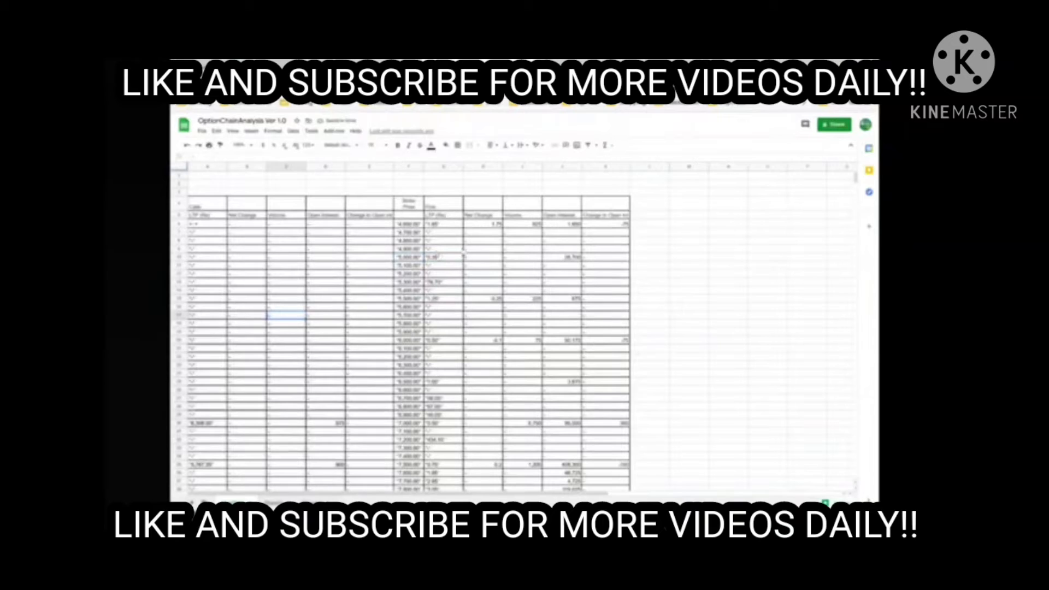
left_click_drag(441, 206, 606, 206)
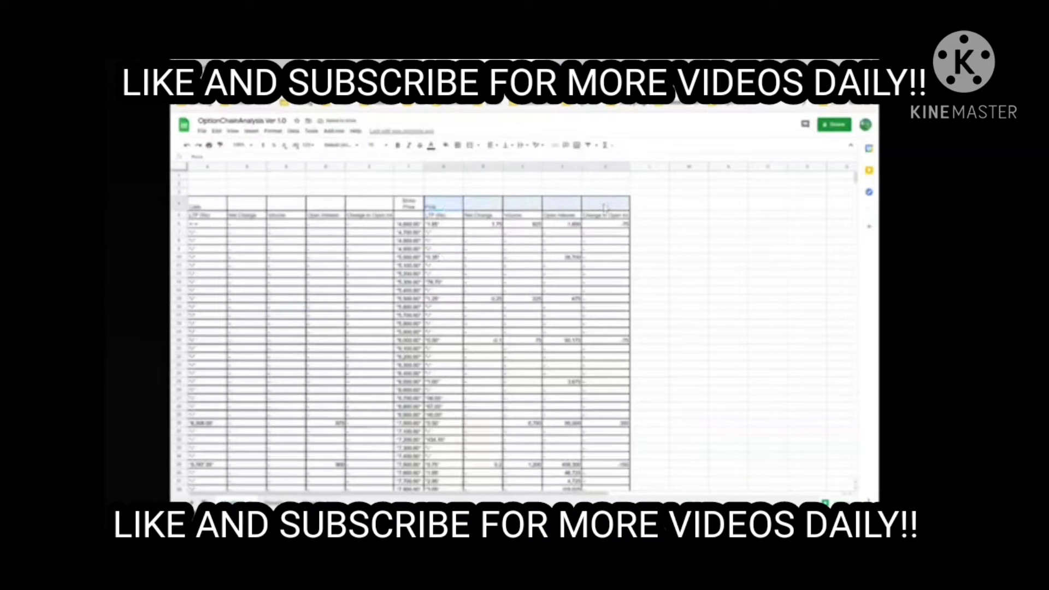
left_click(732, 258)
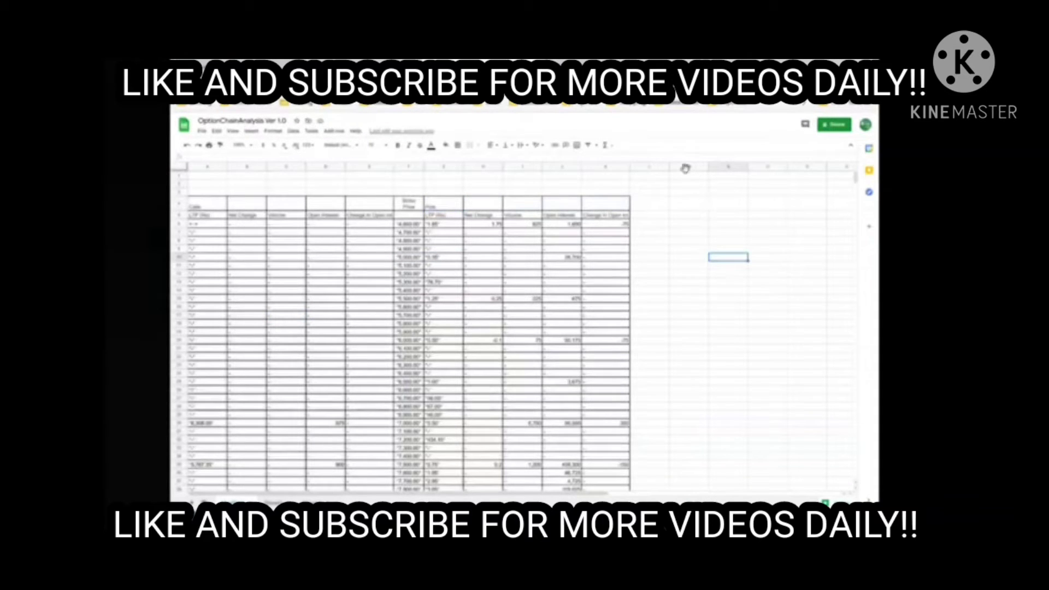
left_click_drag(668, 166, 662, 165)
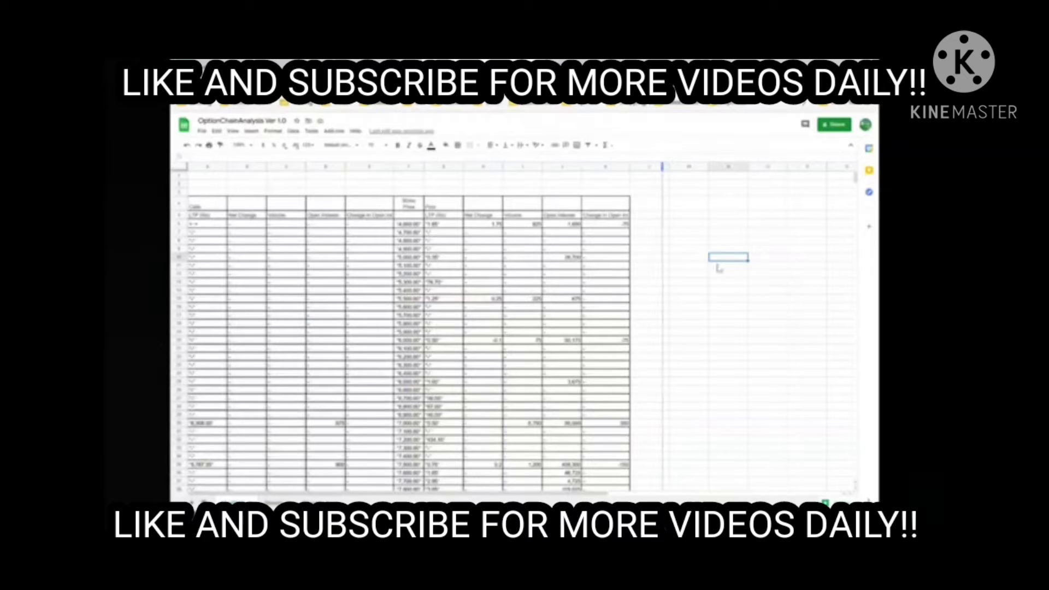
Step: Enter the StrikePrice heading in cell M5 and narrow column L
left_click(683, 206)
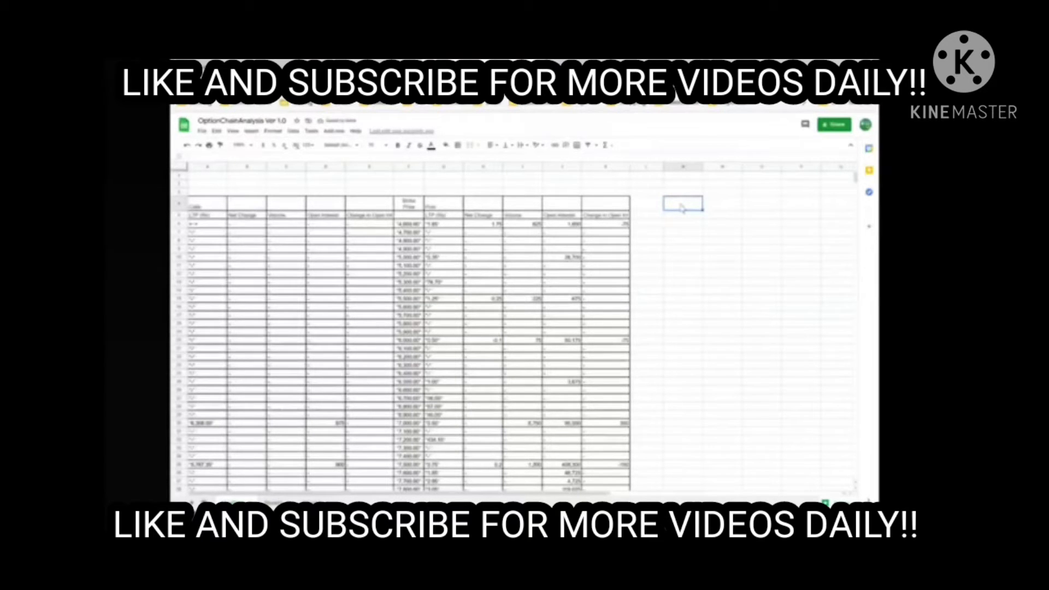
type("=")
key("Escape")
key("Down")
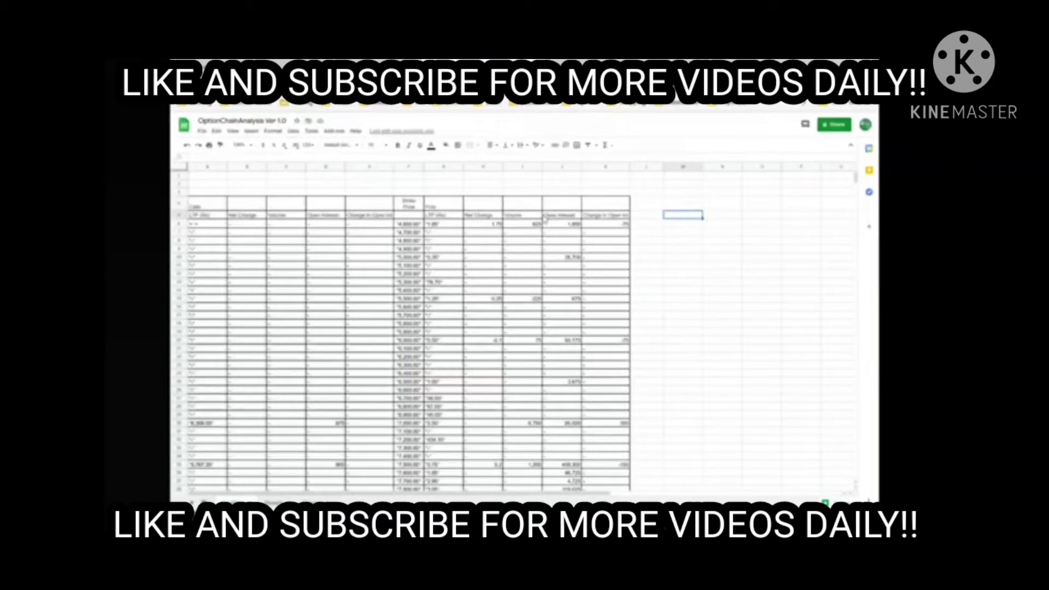
type("=")
type("I")
type("rice")
key("Return")
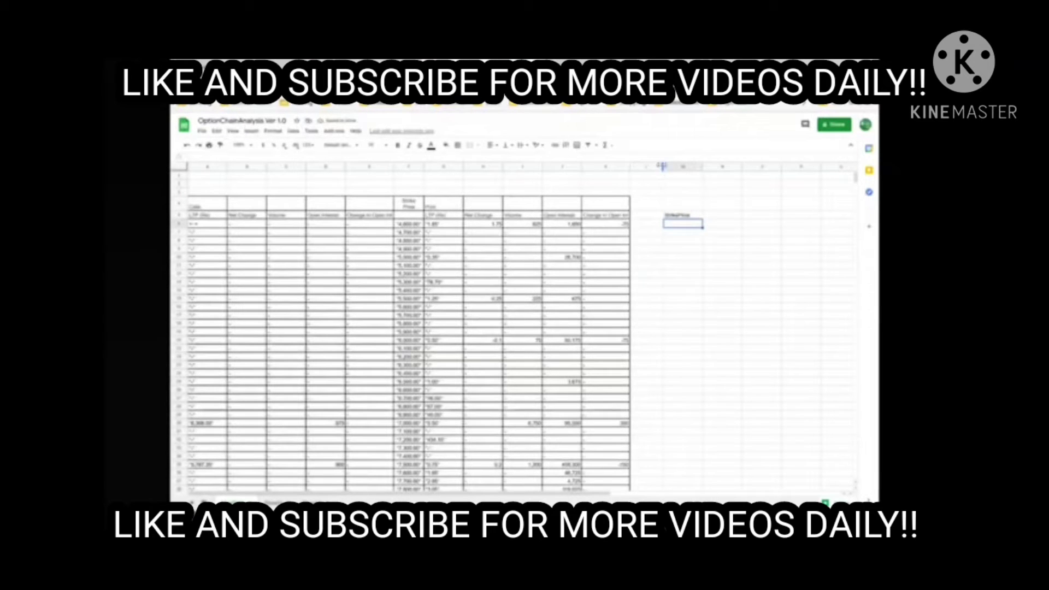
left_click_drag(664, 166, 654, 166)
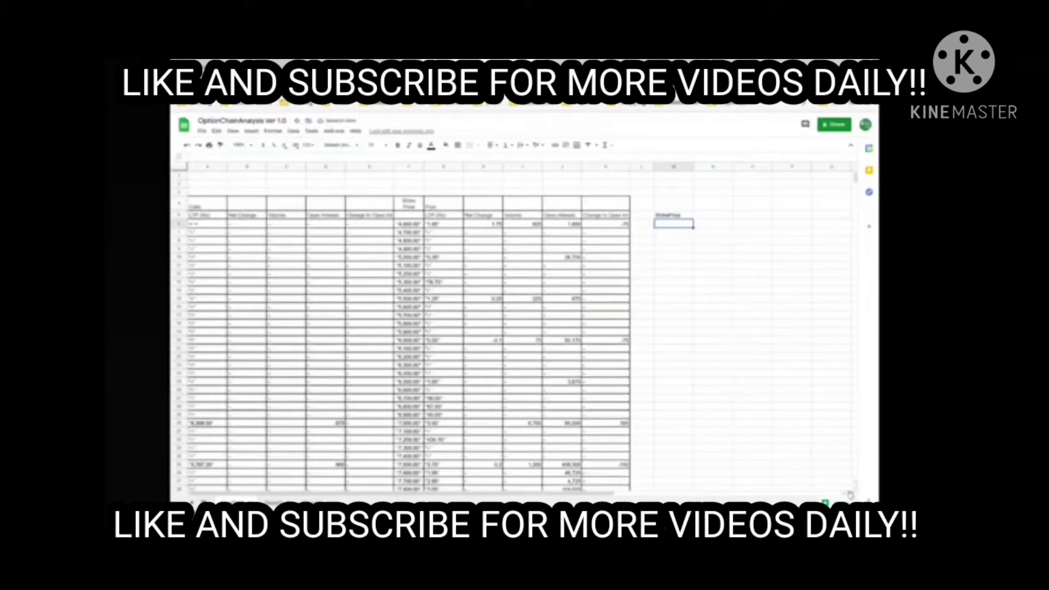
Step: Move to the empty cell above the next column, where the Calls label will go
scroll(850, 494, "right", 1)
left_click(644, 216)
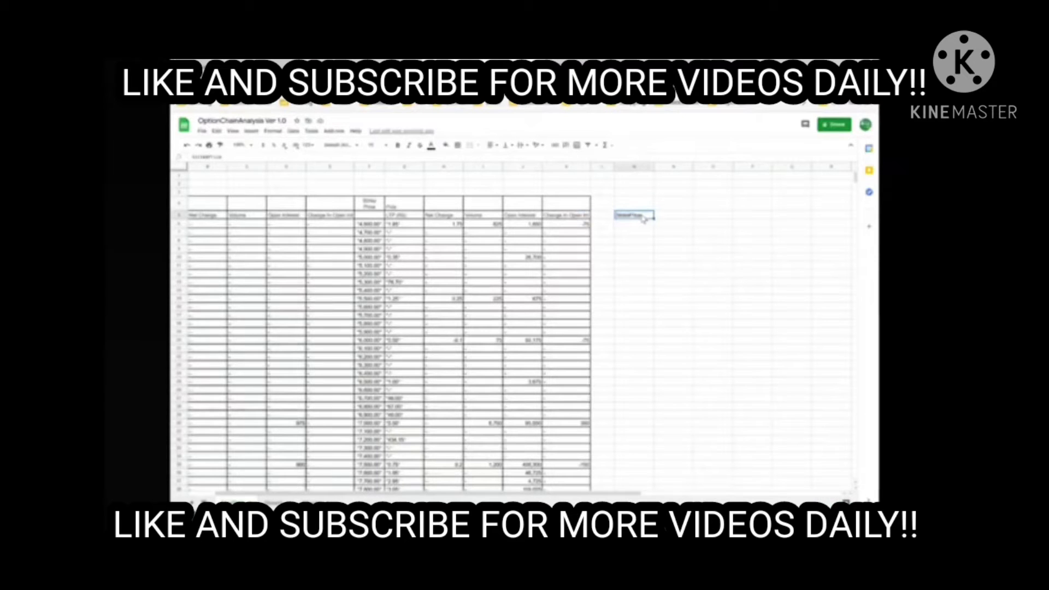
key("Left")
key("Left")
key("Left")
key("Left")
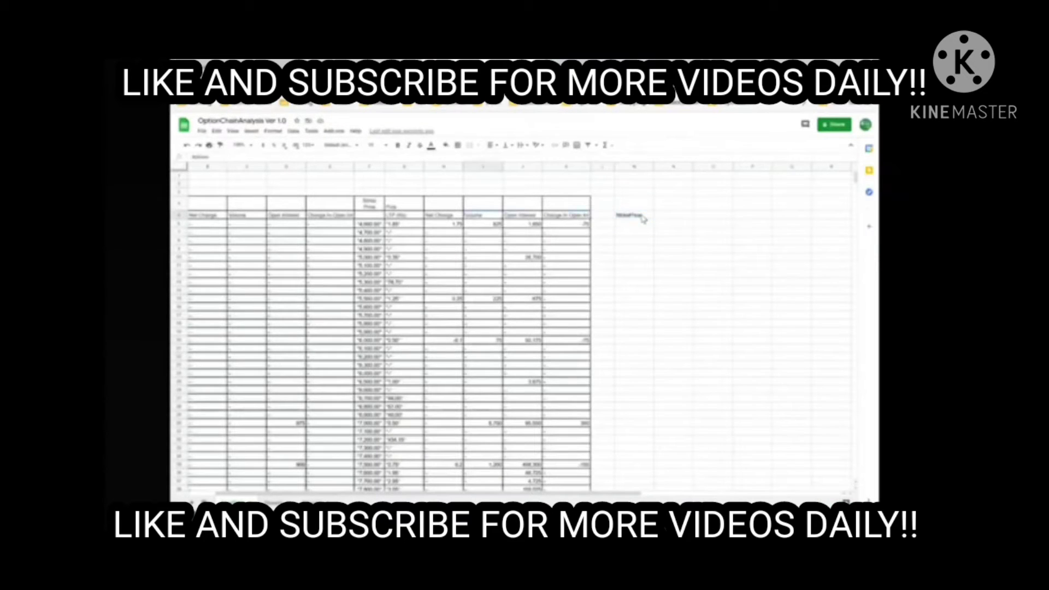
key("Left")
key("Left")
key("Left")
key("Left")
key("Right")
key("Right")
key("Right")
key("Right")
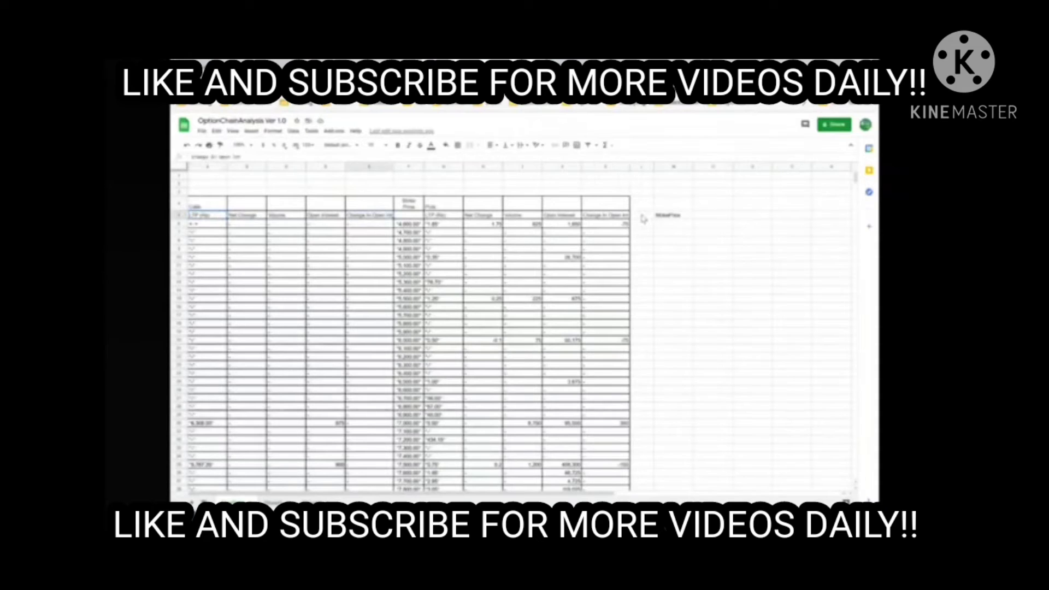
key("Right")
key("Right")
key("Right")
key("Right")
key("Right")
key("Right")
key("Right")
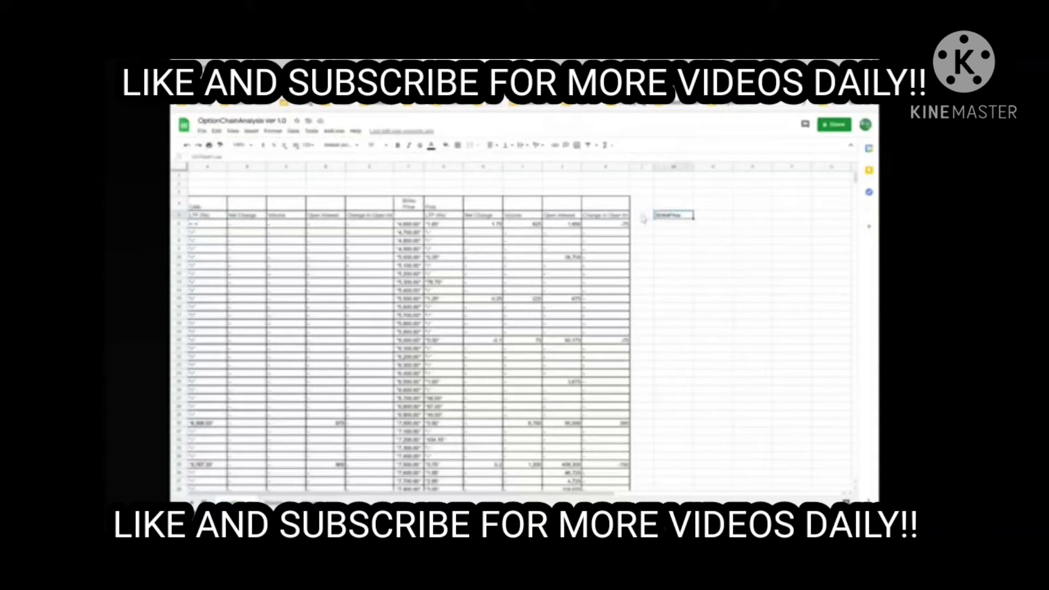
key("shift+Down")
key("shift+Down")
key("shift+Down")
key("shift+Down")
key("shift+Down")
key("shift+Down")
key("shift+Down")
key("shift+Down")
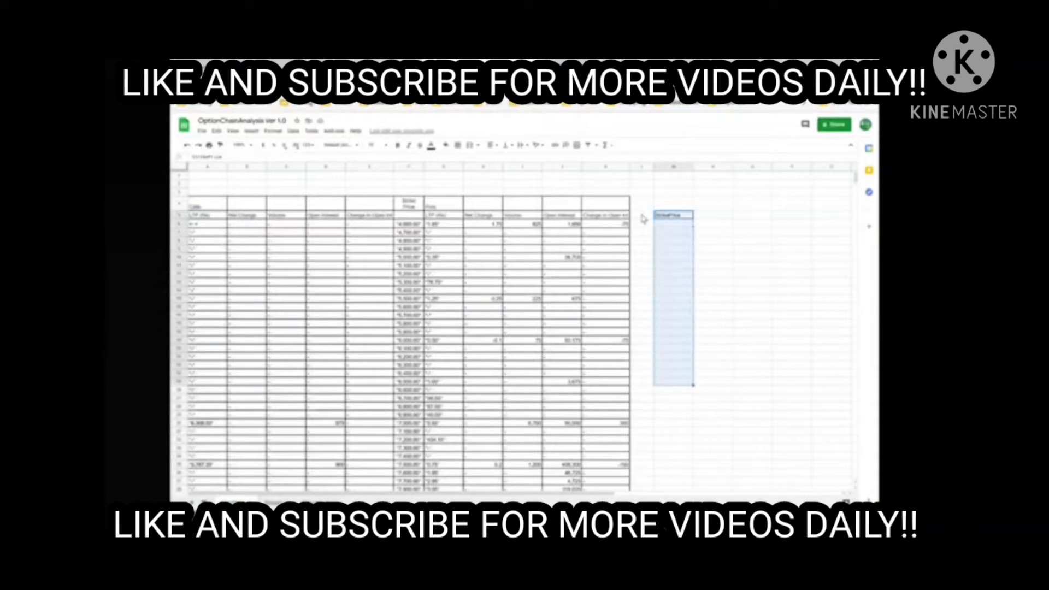
key("Up")
key("Down")
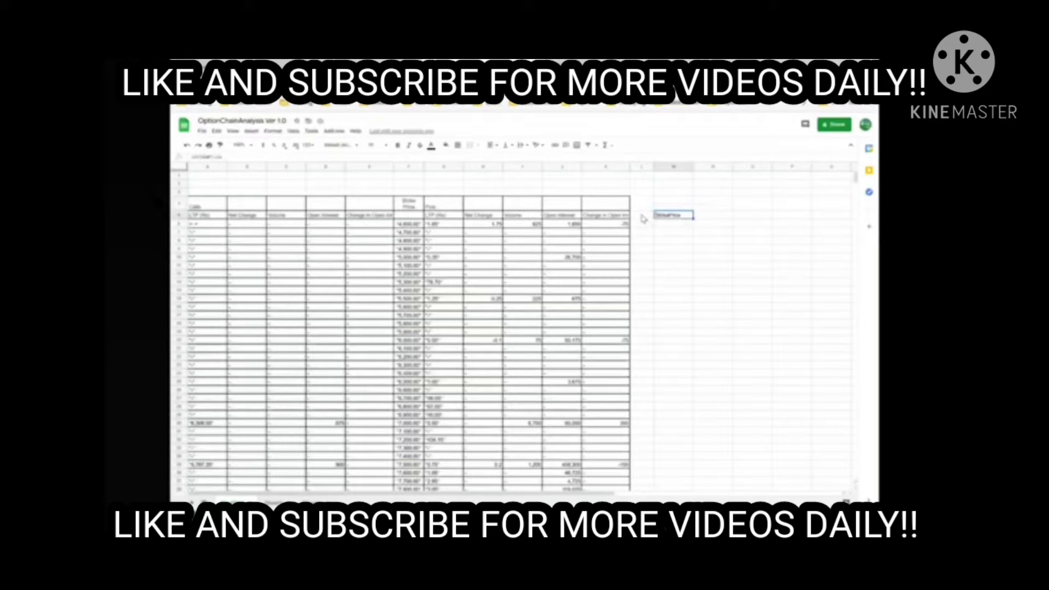
key("Up")
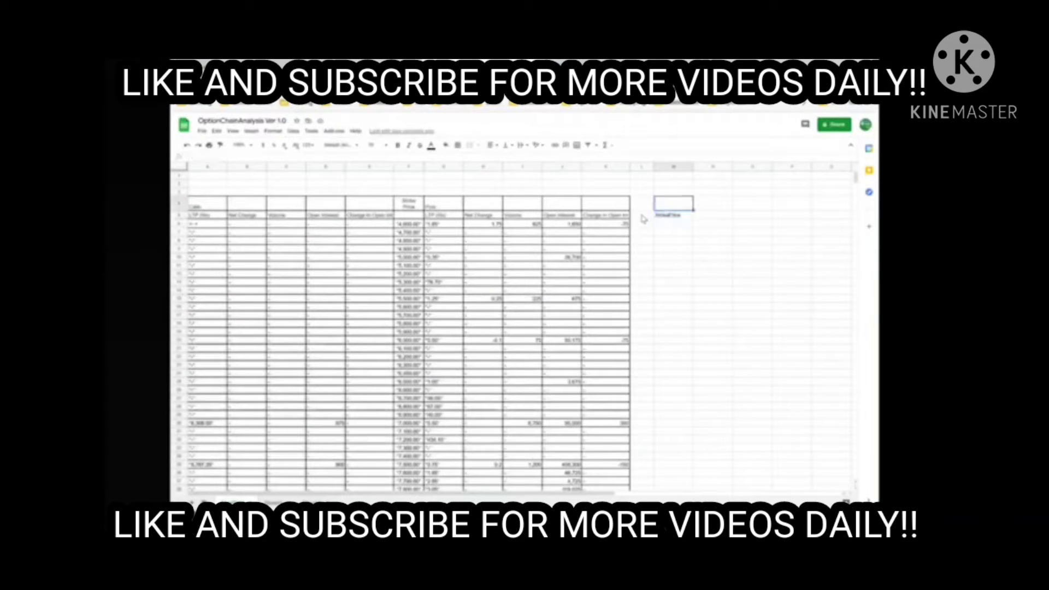
key("Left")
key("Right")
key("Right")
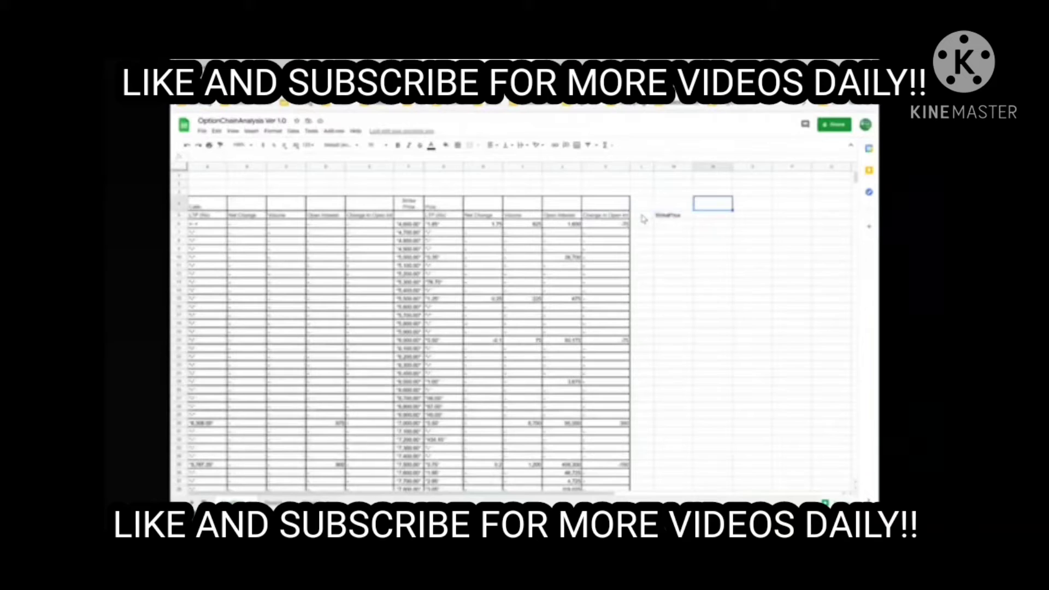
Step: Enter the Calls label and review the original table's header names
type("=")
type("M5")
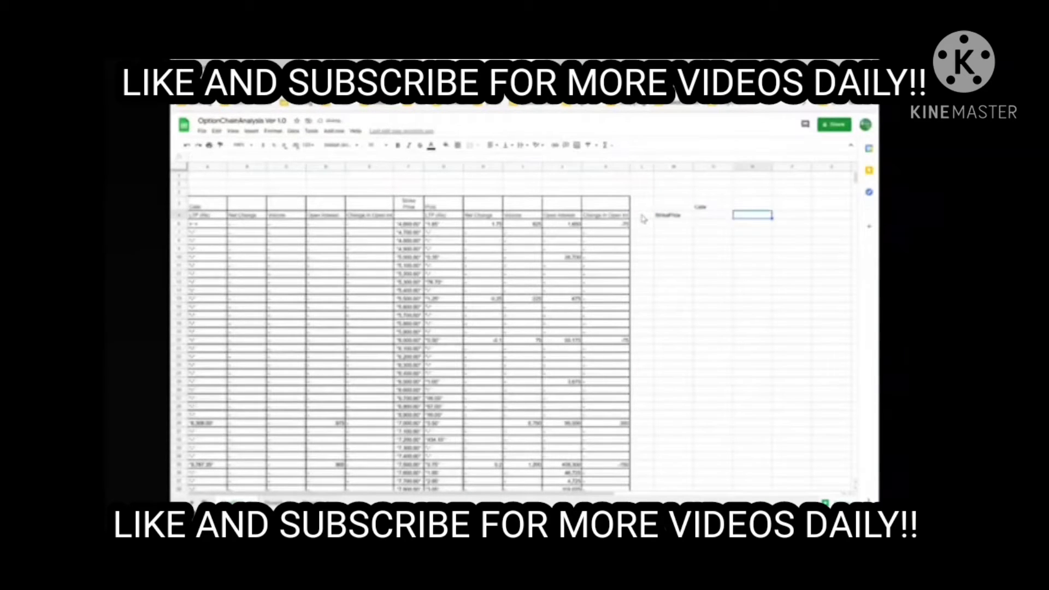
key("Left")
key("Left")
key("ctrl+Left")
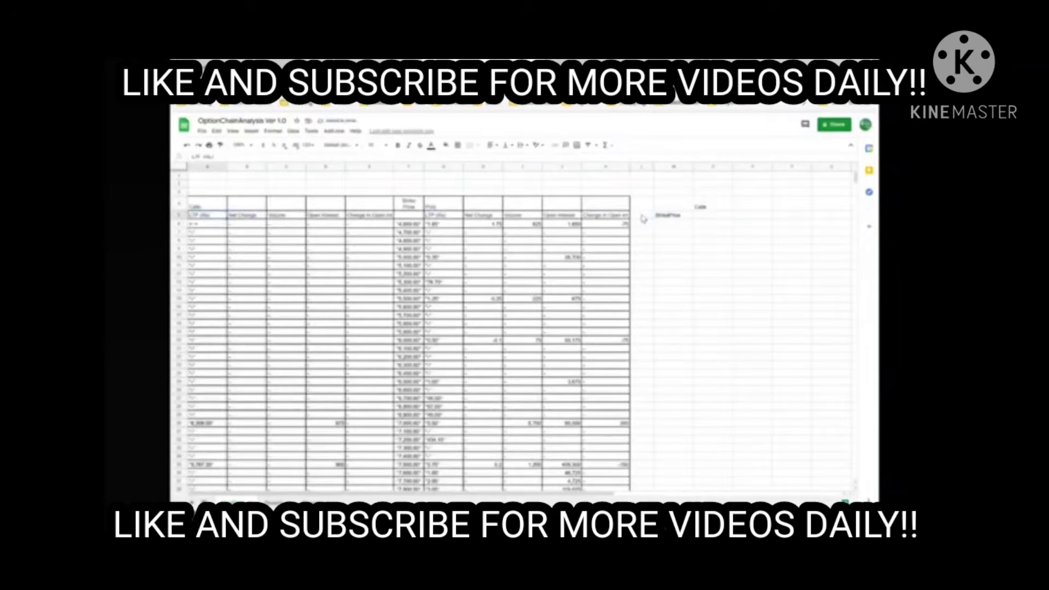
key("shift+Right")
key("shift+Right")
key("shift+Left")
key("shift+Left")
key("shift+Right")
key("shift+Right")
key("shift+Right")
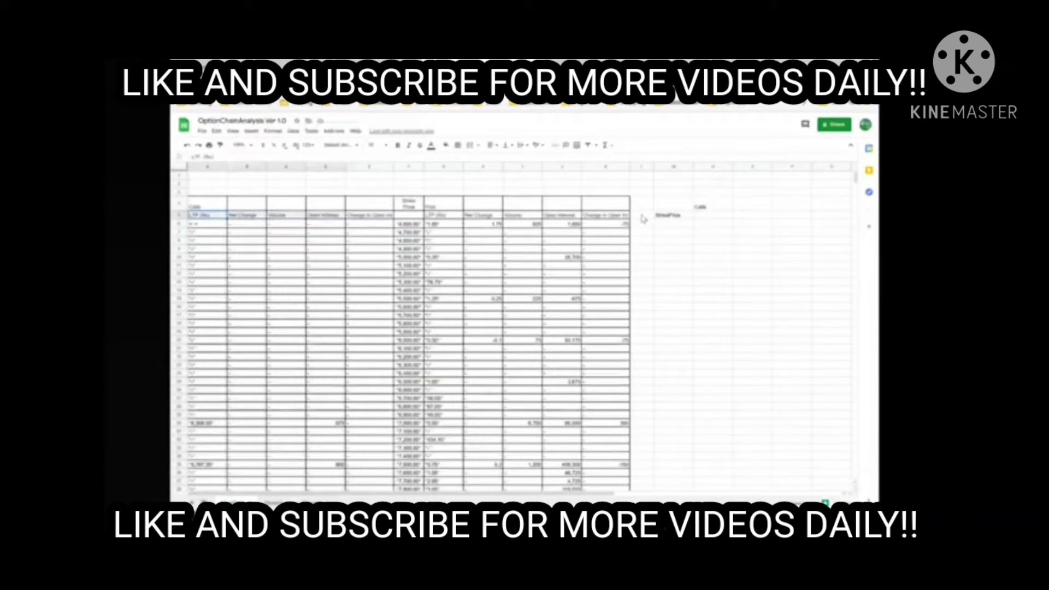
key("shift+Right")
key("Right")
key("Right")
key("Right")
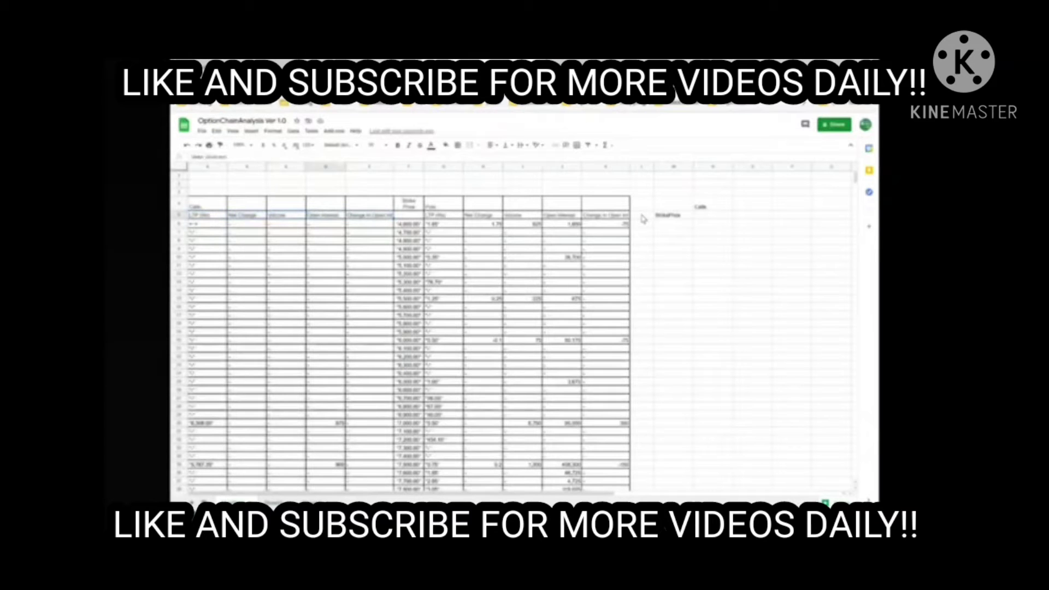
key("Right")
key("Right")
key("Right")
key("Right")
key("Right")
key("Right")
key("Right")
key("Right")
key("Right")
key("Right")
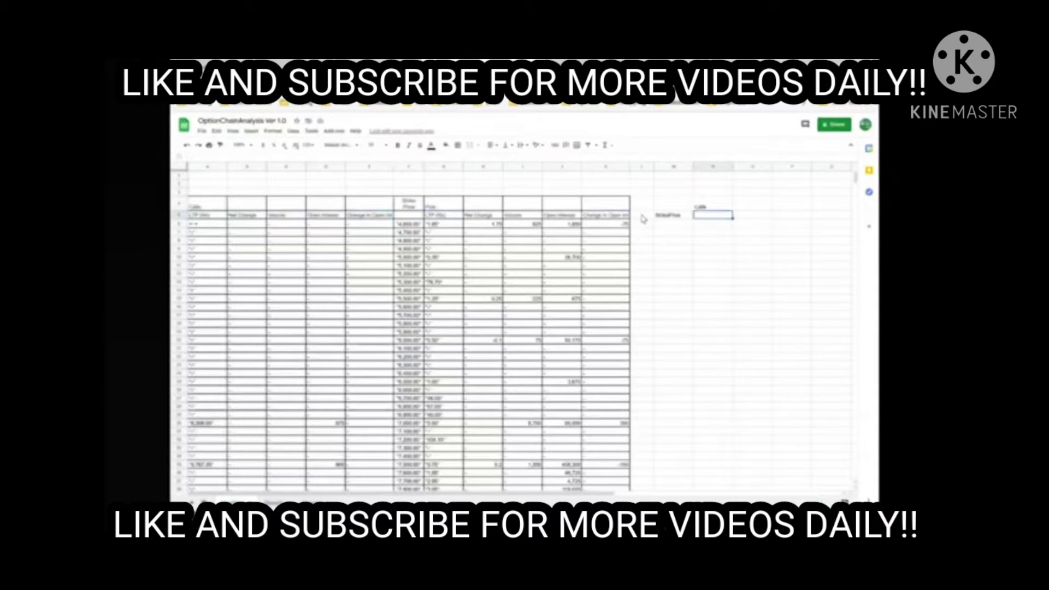
Step: Add the Open Interest and Change in Open Interest headings in row 5
type("24")
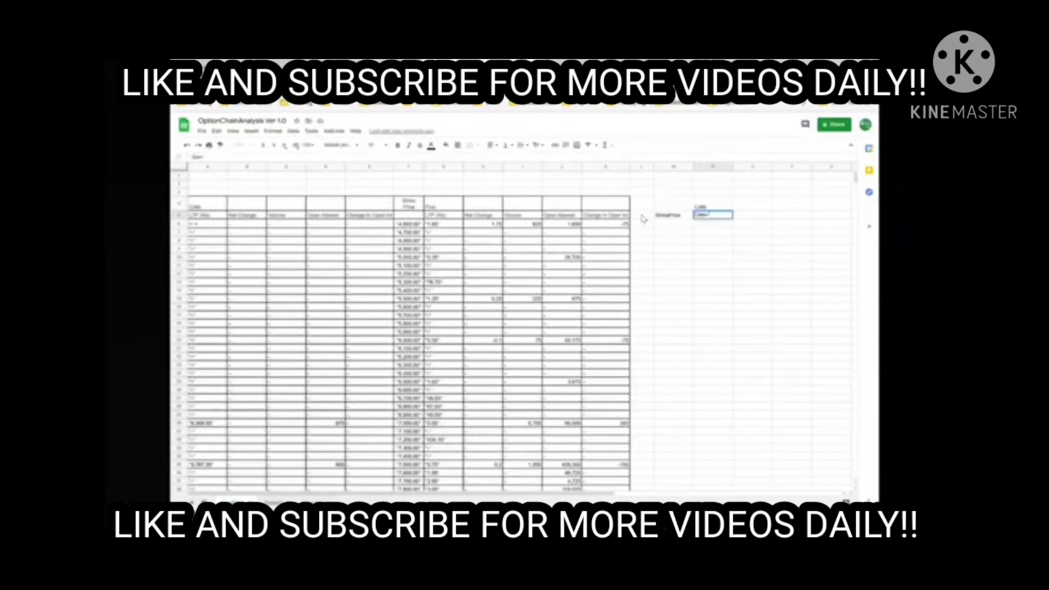
type("In")
key("Tab")
key("Left")
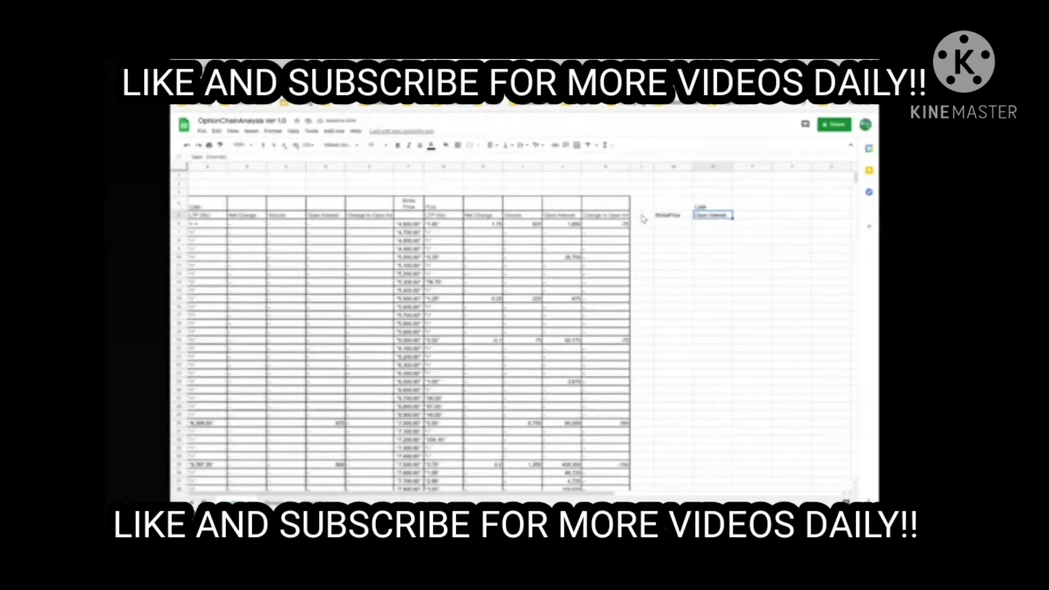
key("Right")
type("Ch")
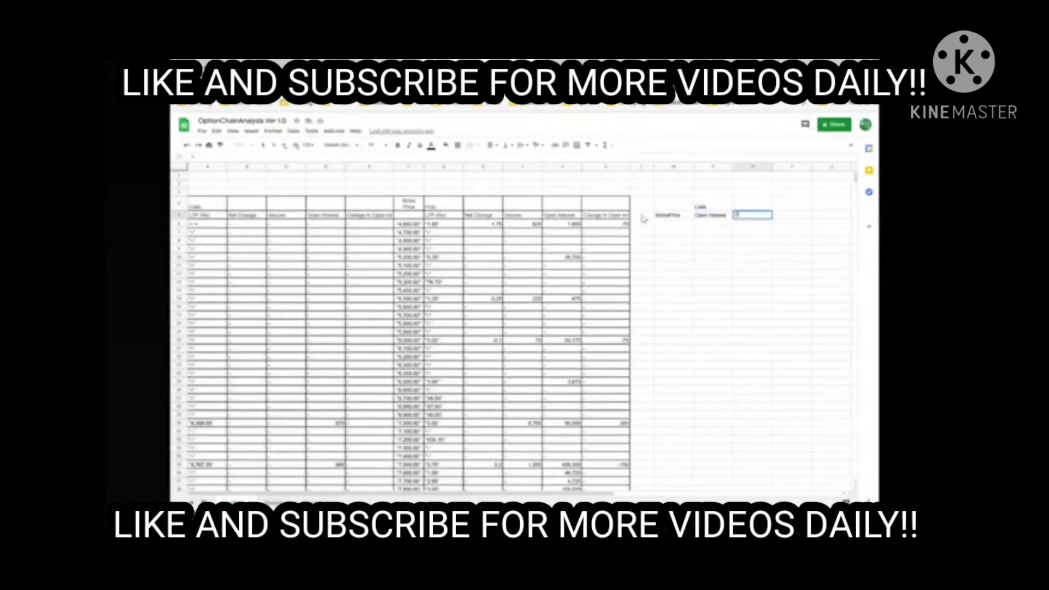
type("ange in Open")
type(" Interest")
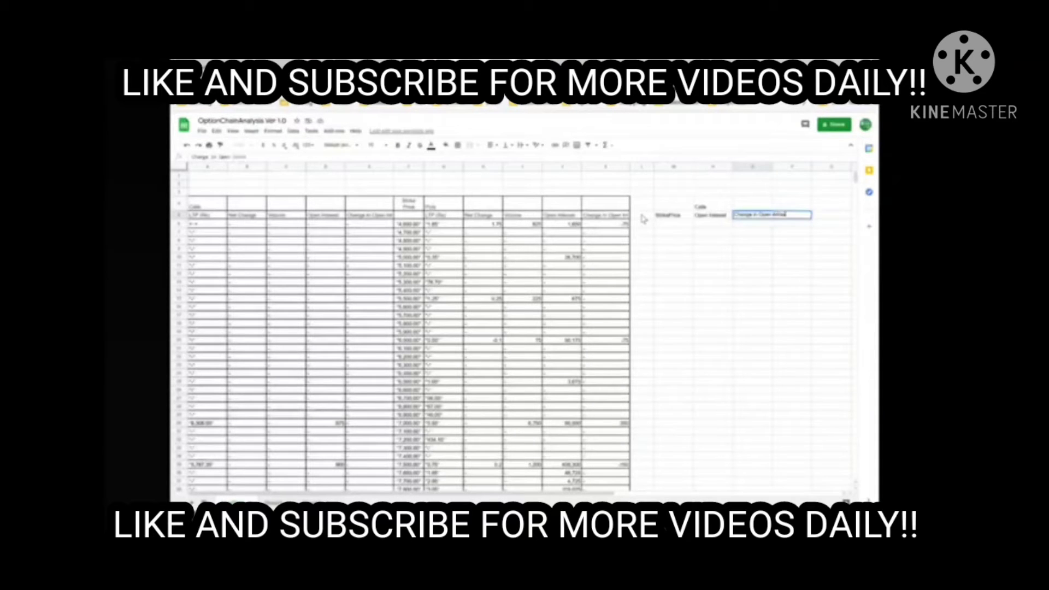
key("Return")
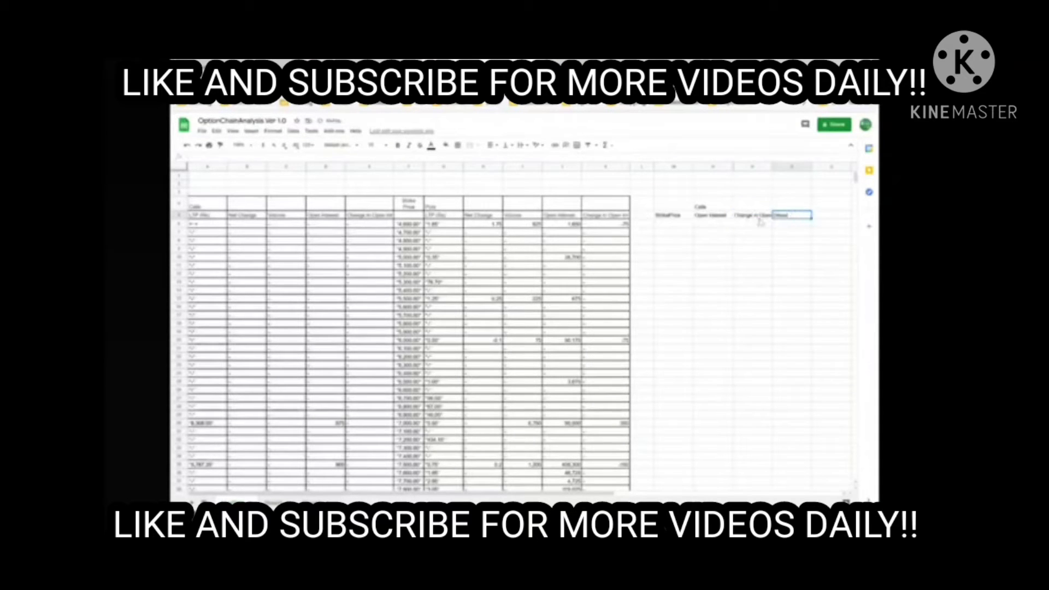
left_click(749, 216)
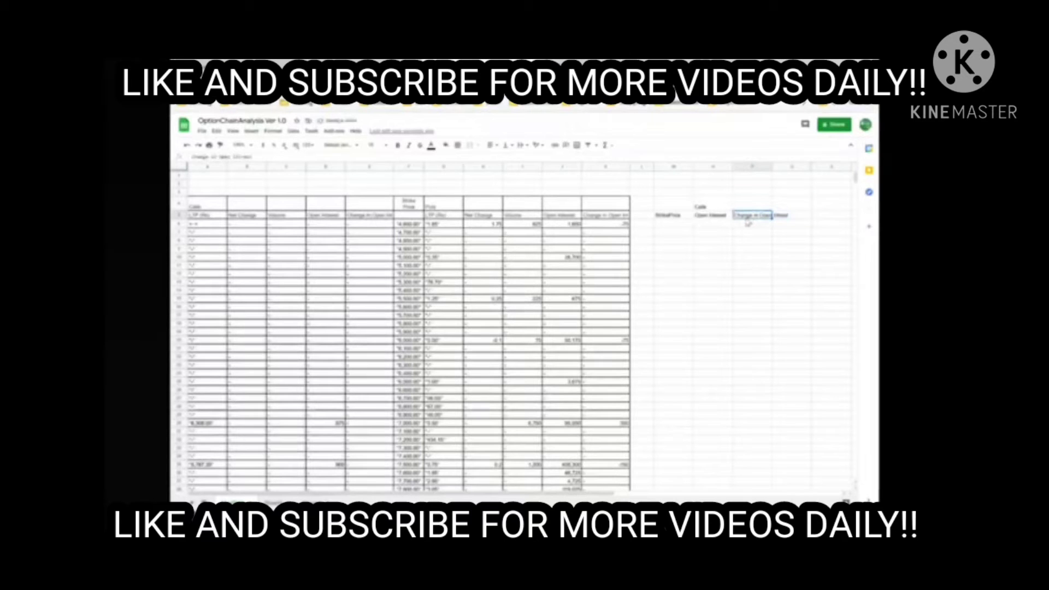
key("Right")
key("Return")
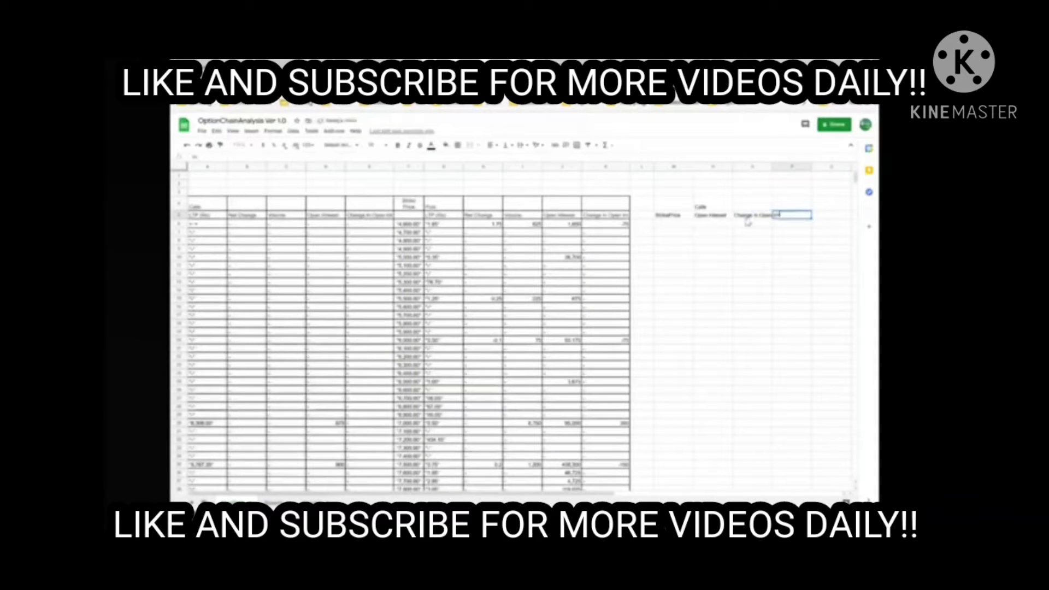
Step: Add the Volume and Net Change headings
type("PCR")
key("Tab")
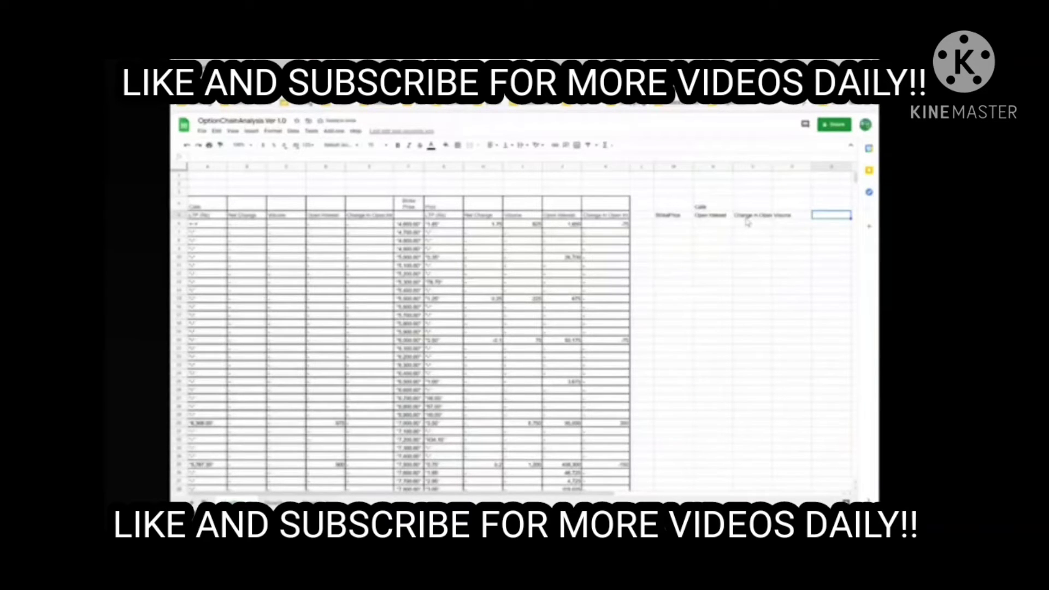
type("Sell")
type("ange")
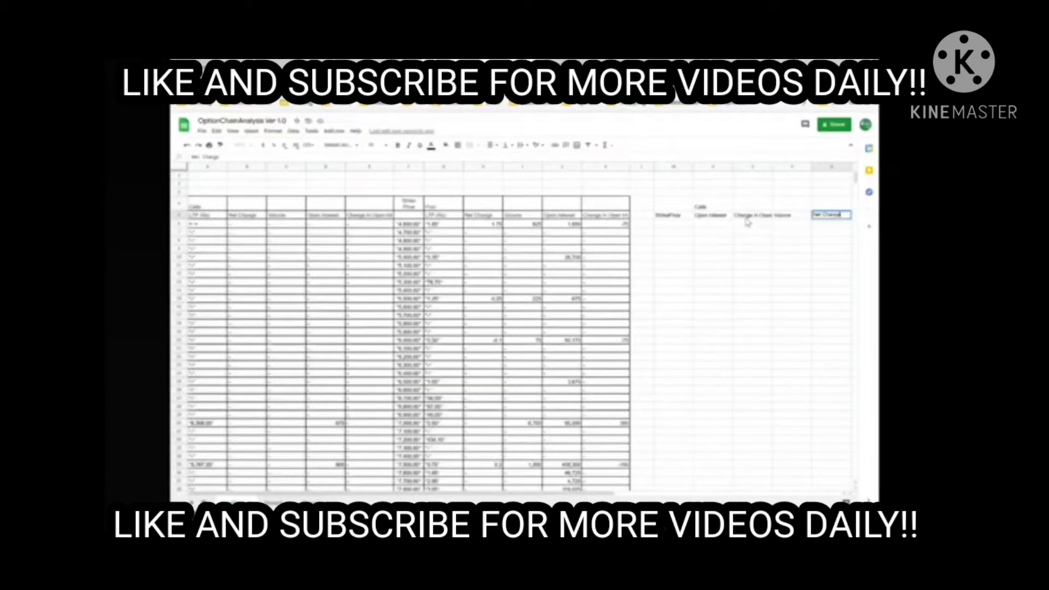
key("Tab")
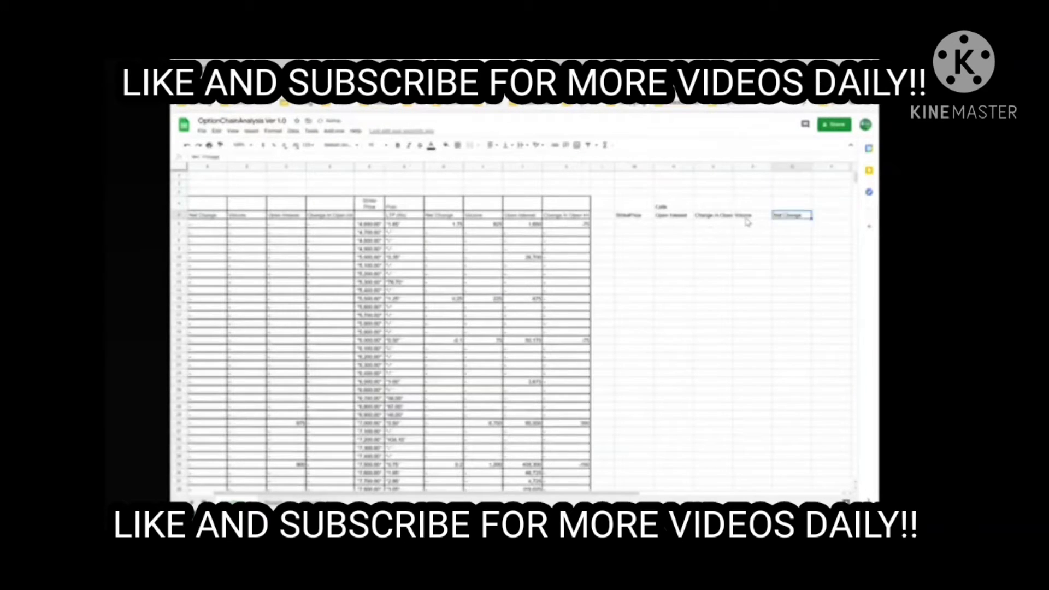
Step: Add the LTP heading and select across the Calls headings
key("Home")
key("Right")
key("Right")
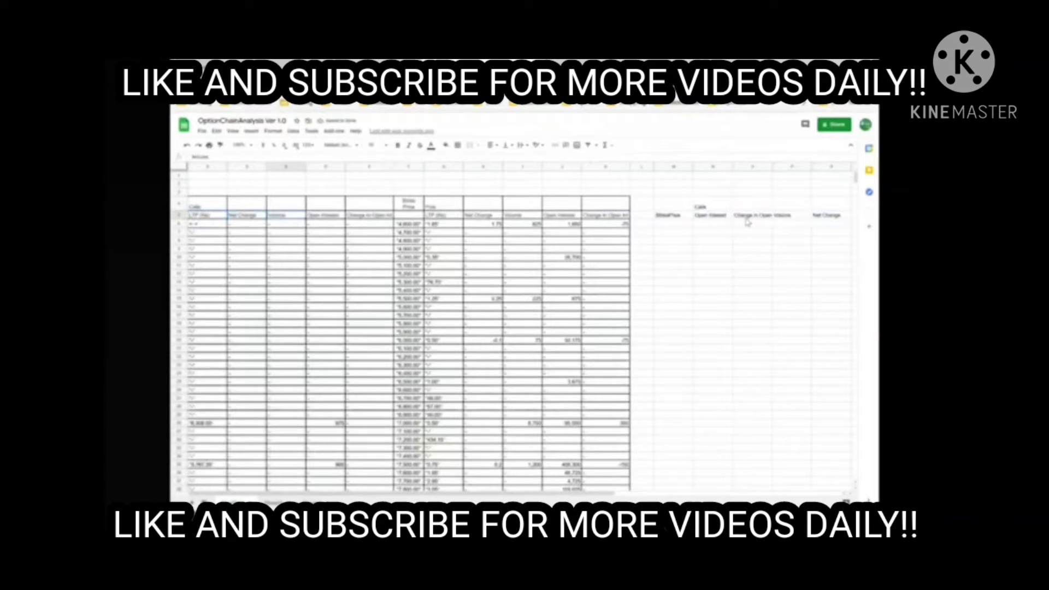
key("Right")
key("Right")
key("Right")
key("Right")
key("Right")
key("Right")
key("Right")
key("Right")
key("Right")
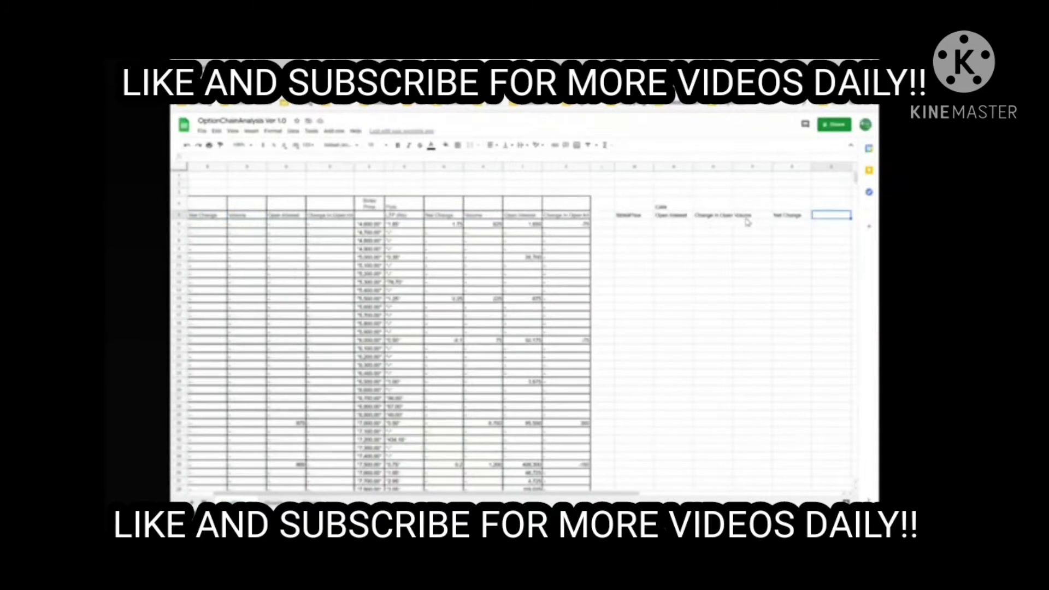
type("LTP")
key("Right")
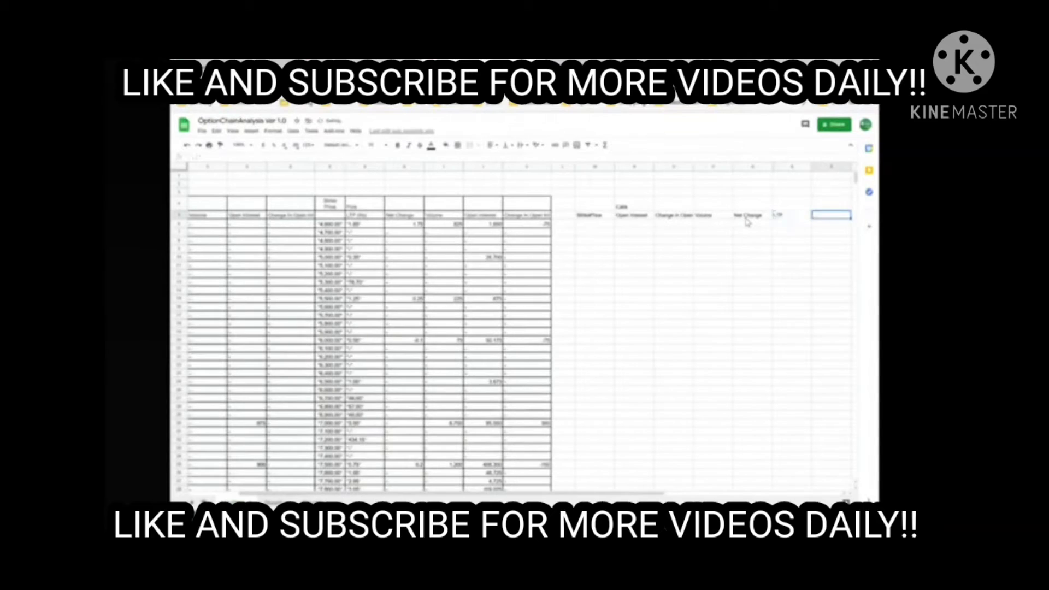
key("Left")
key("Left")
key("Up")
key("Left")
key("Left")
key("Left")
key("shift+Right")
key("shift+Right")
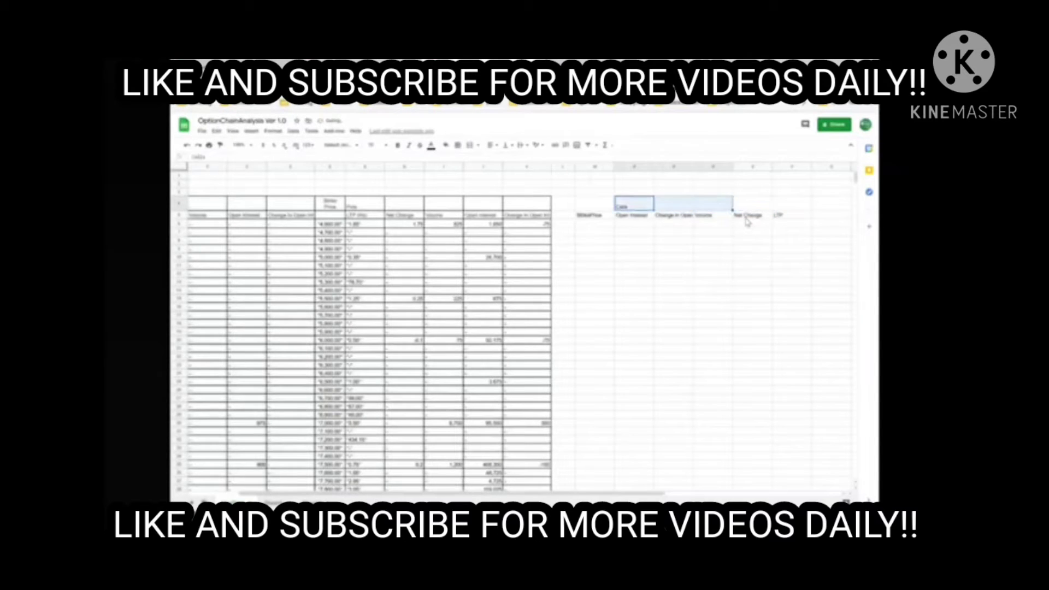
key("shift+Right")
key("shift+Right")
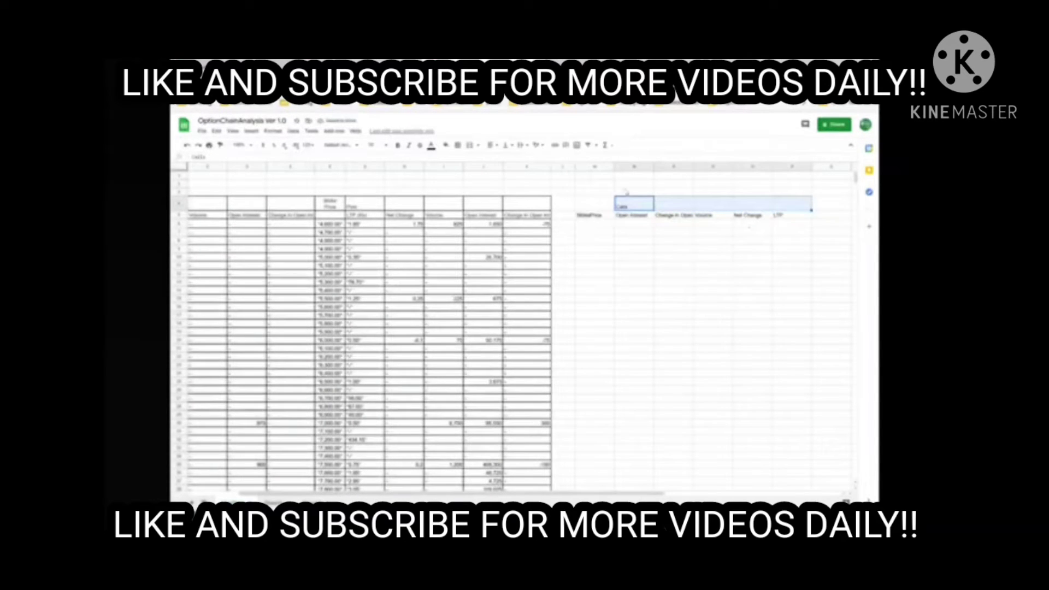
Step: Fill the Calls label and its heading row (rows 4–5) with green
left_click(637, 205)
left_click_drag(652, 217, 809, 217)
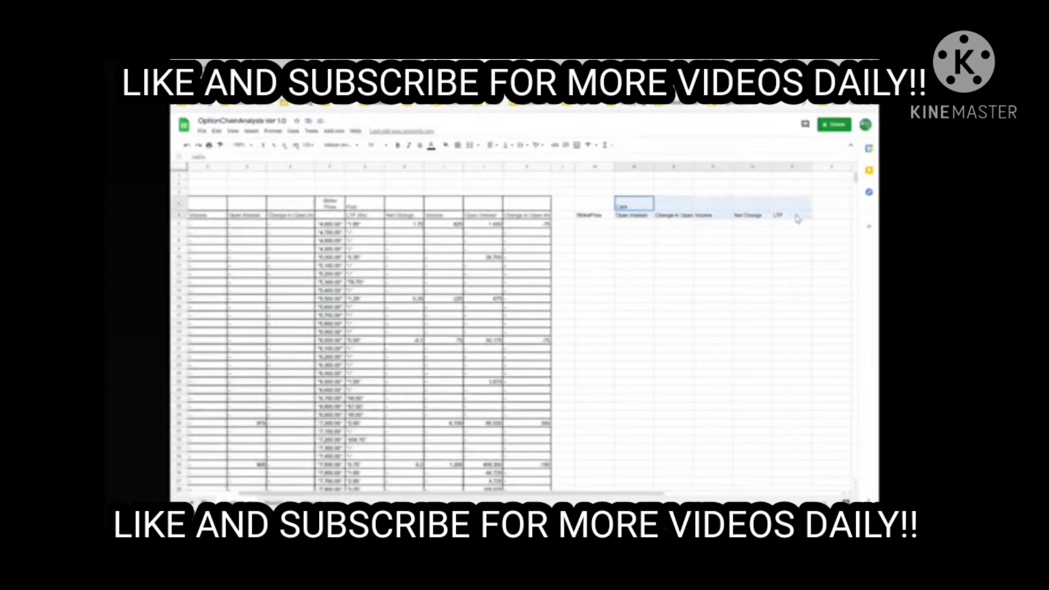
left_click(447, 146)
left_click(446, 144)
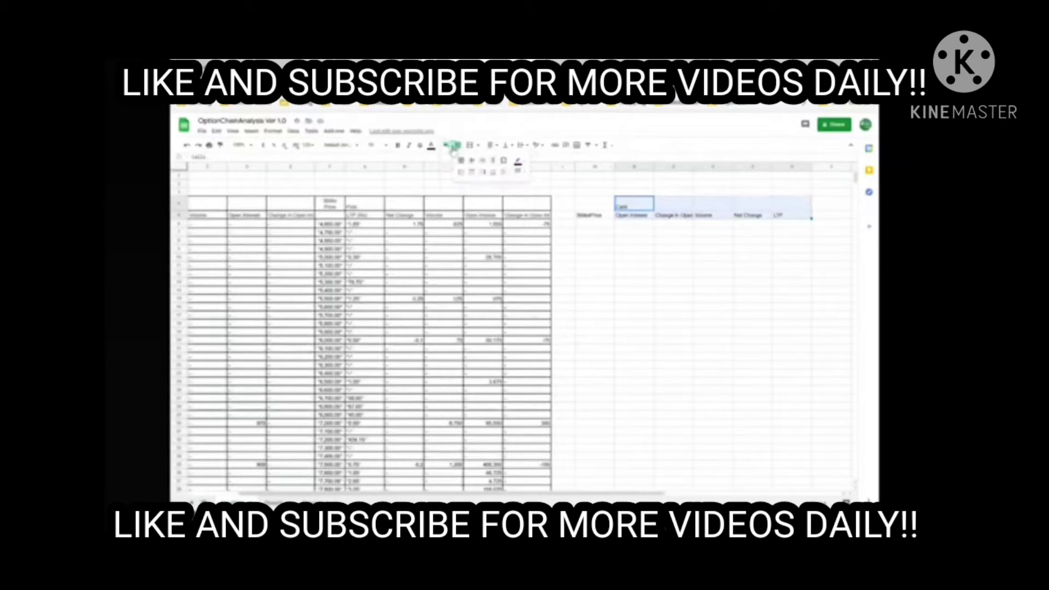
left_click(447, 146)
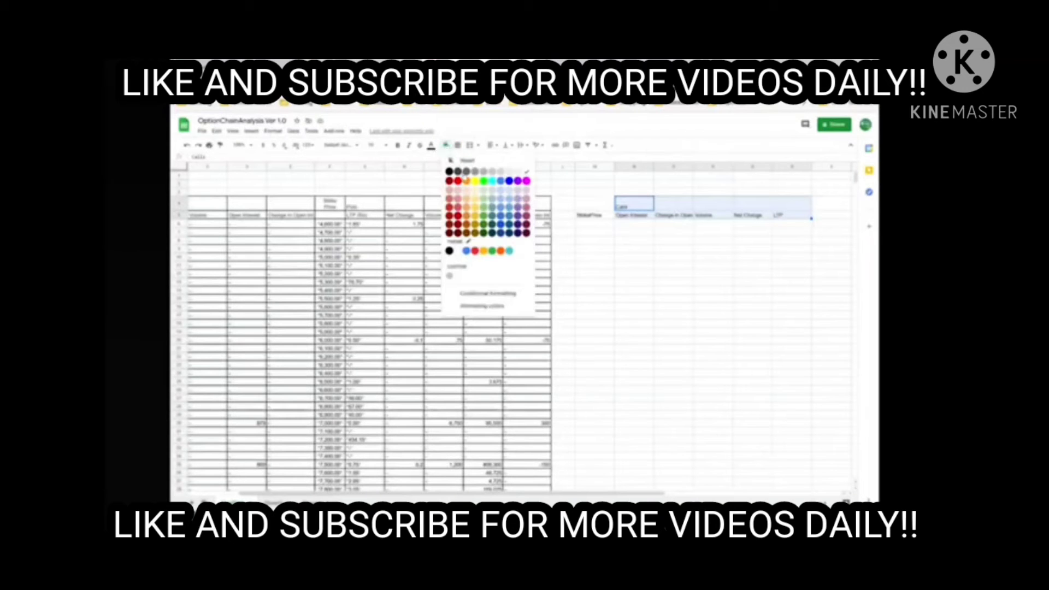
left_click(483, 213)
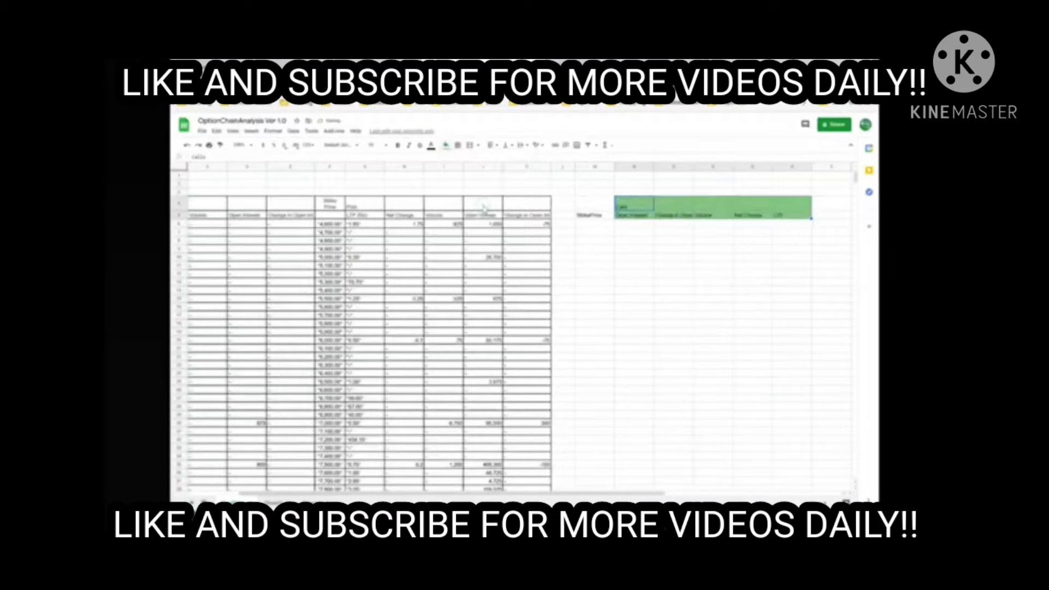
left_click(589, 206)
key("Right")
key("Right")
key("Right")
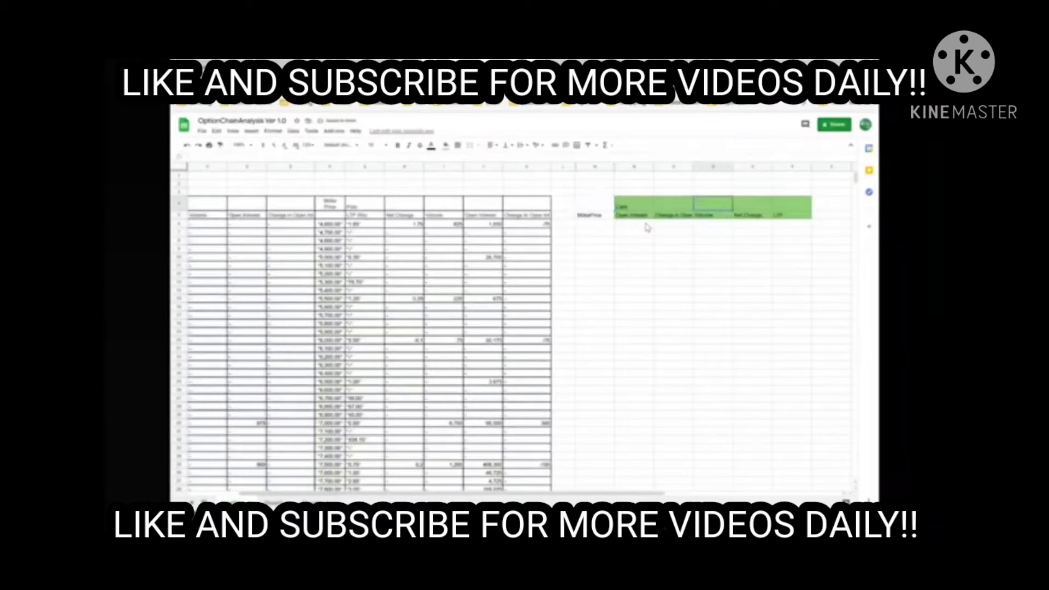
key("Right")
key("Right")
key("Right")
key("Right")
key("Left")
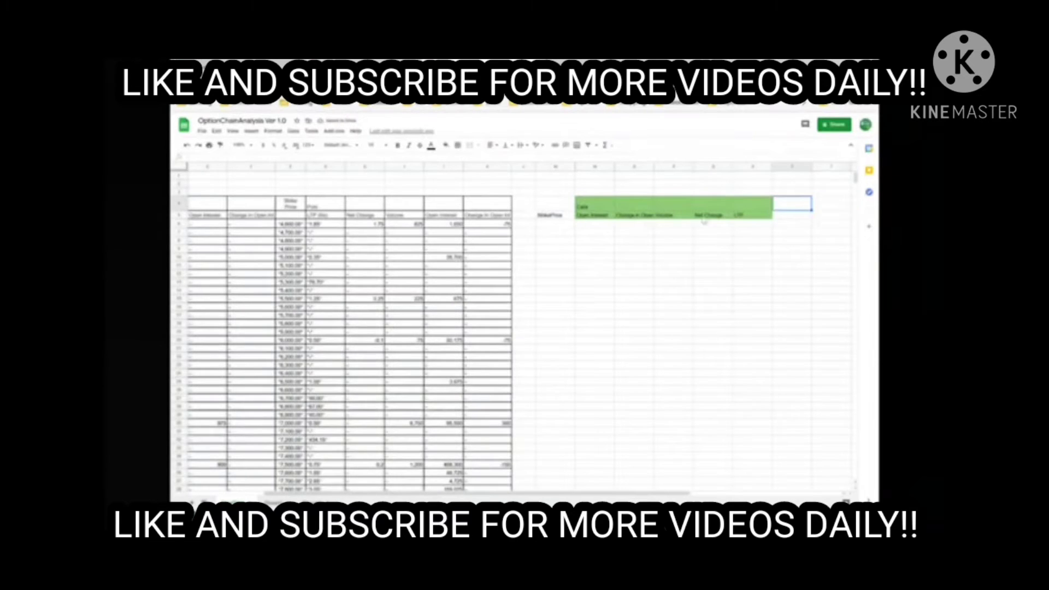
Step: Select and copy the Calls headers from Open Interest through LTP
left_click(599, 218)
key("Right")
key("Right")
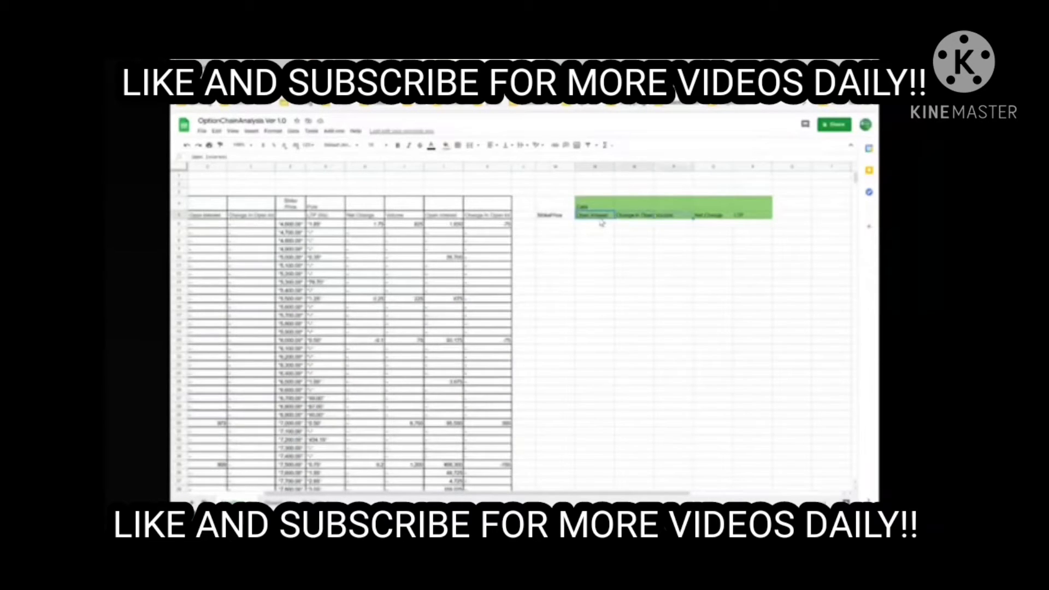
key("Right")
key("Right")
key("Right")
key("Right")
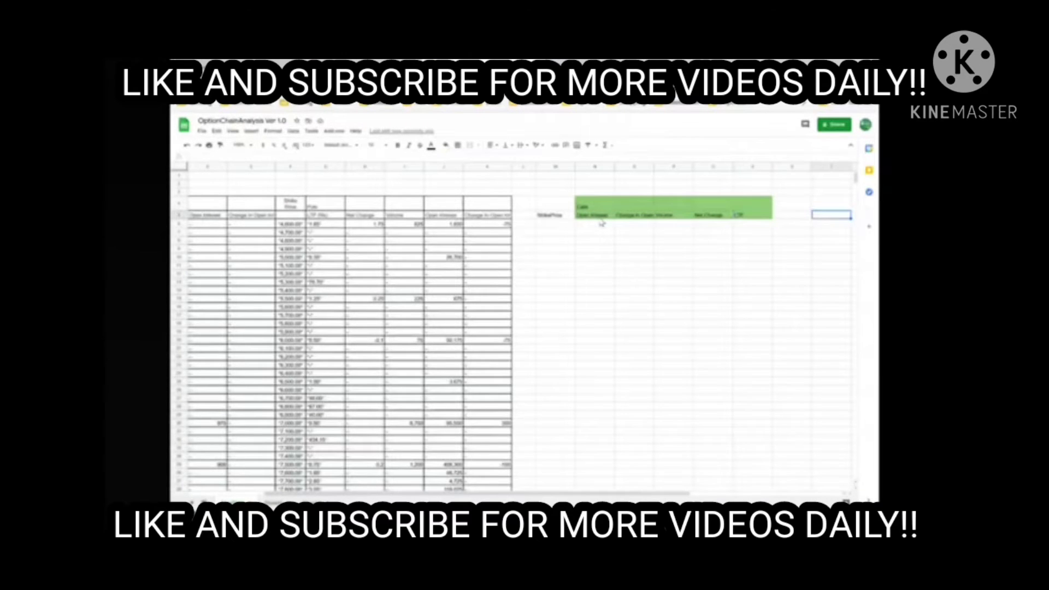
key("Right")
key("Right")
key("Right")
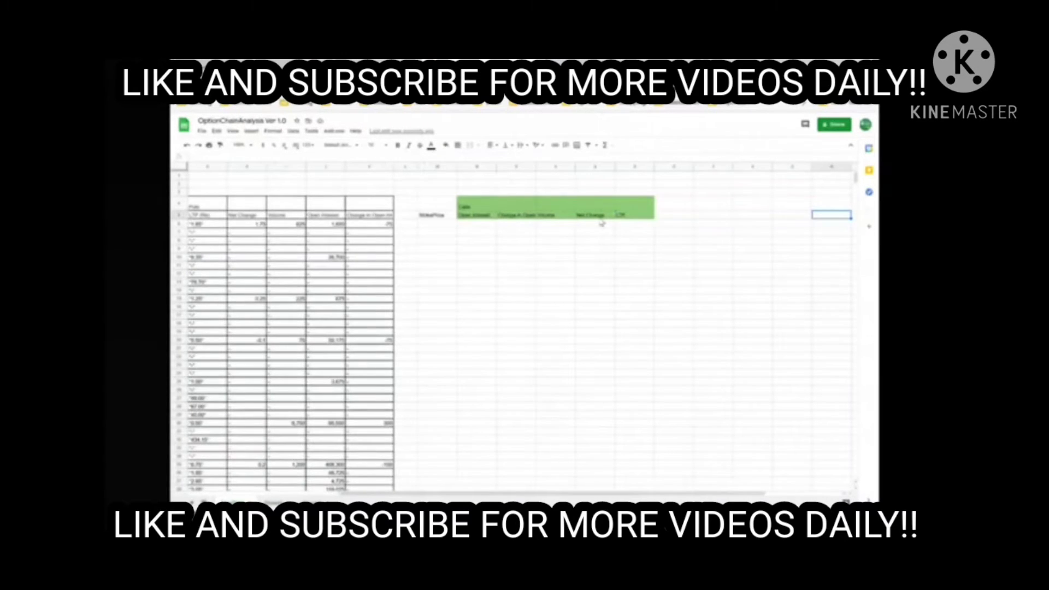
key("Left")
key("Left")
key("Left")
key("Left")
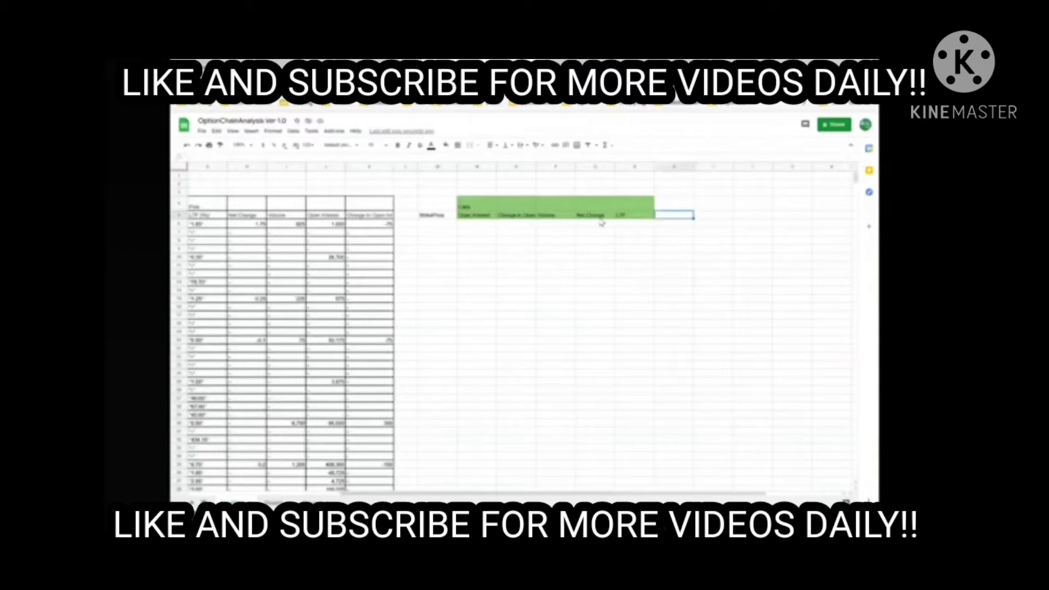
key("Left")
key("Left")
key("Left")
key("Left")
key("Left")
key("shift+Right")
key("shift+Right")
key("shift+Right")
key("shift+Right")
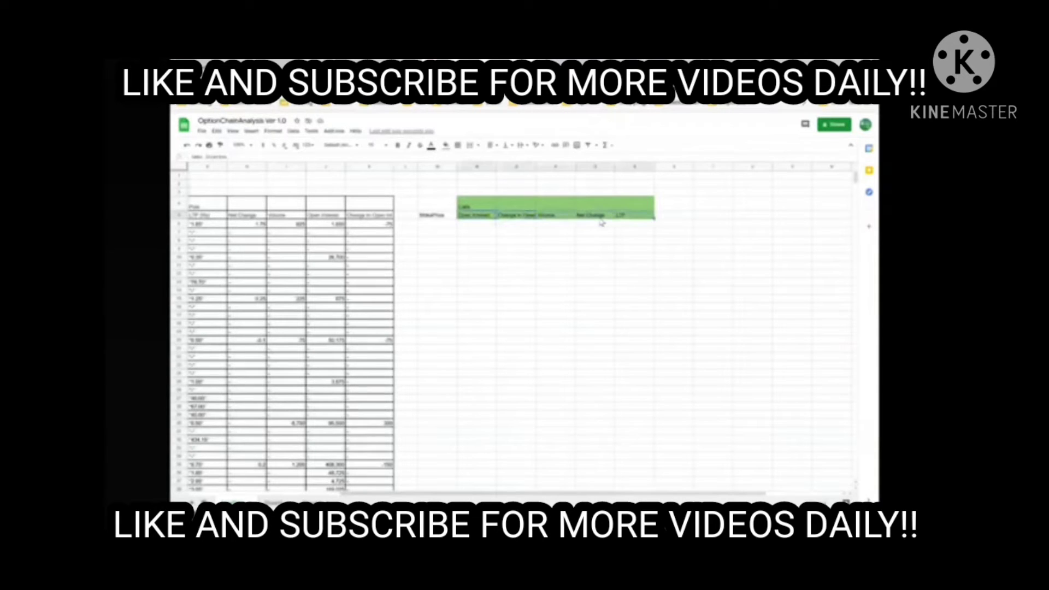
key("Right")
key("Right")
key("Right")
key("Right")
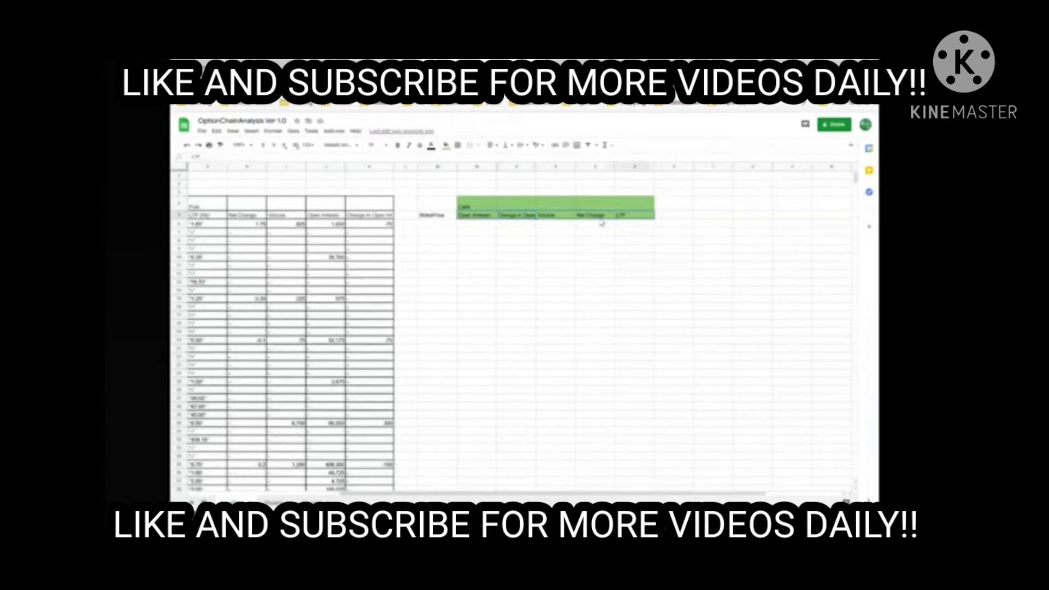
key("Right")
key("Right")
key("Left")
Step: Paste the headers into the empty cells right of the green block and select them
key("ctrl+v")
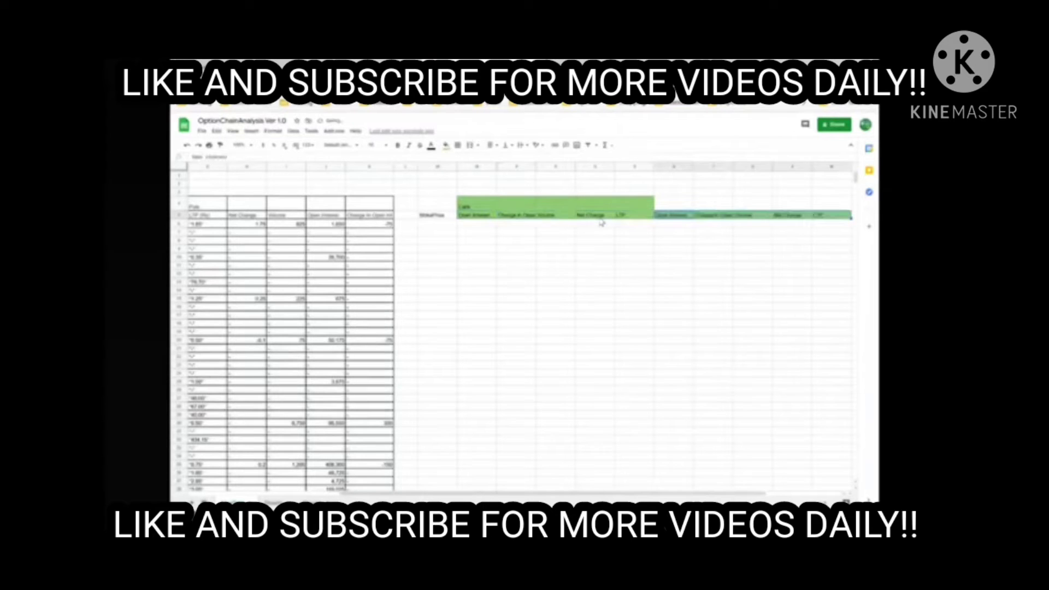
key("Right")
key("Right")
key("Right")
key("Right")
key("Left")
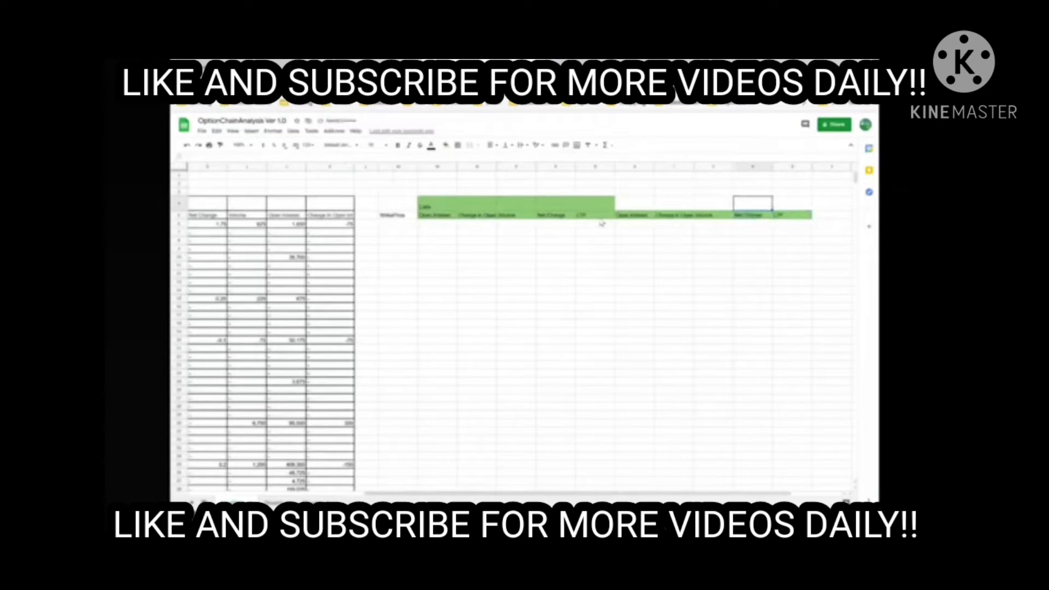
key("Left")
key("Left")
key("Left")
key("shift+Right")
key("shift+Right")
key("shift+Right")
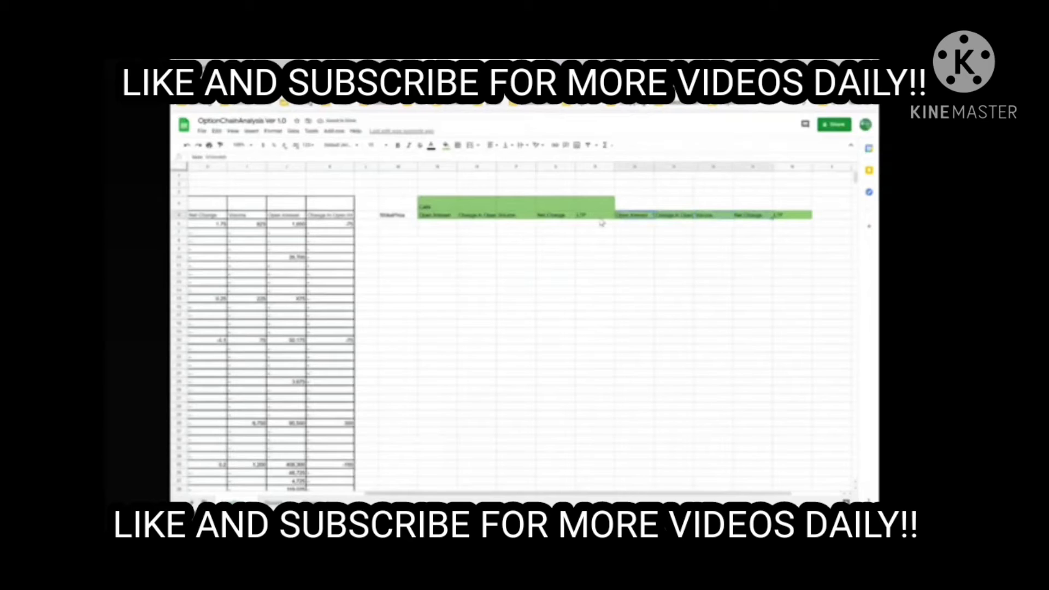
key("shift+Right")
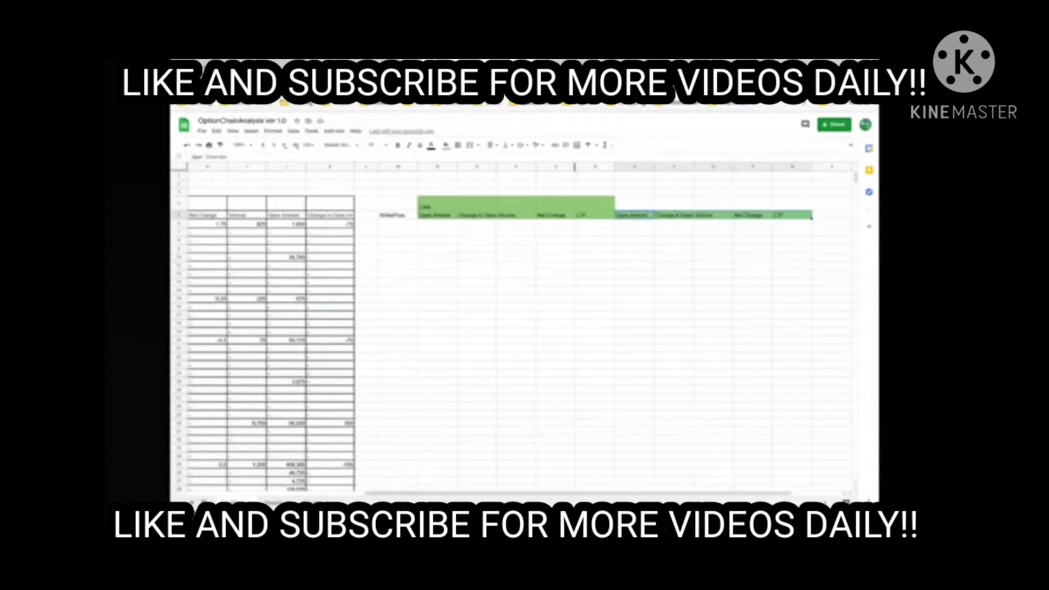
Step: Give the pasted headers a red fill with white text
left_click(446, 146)
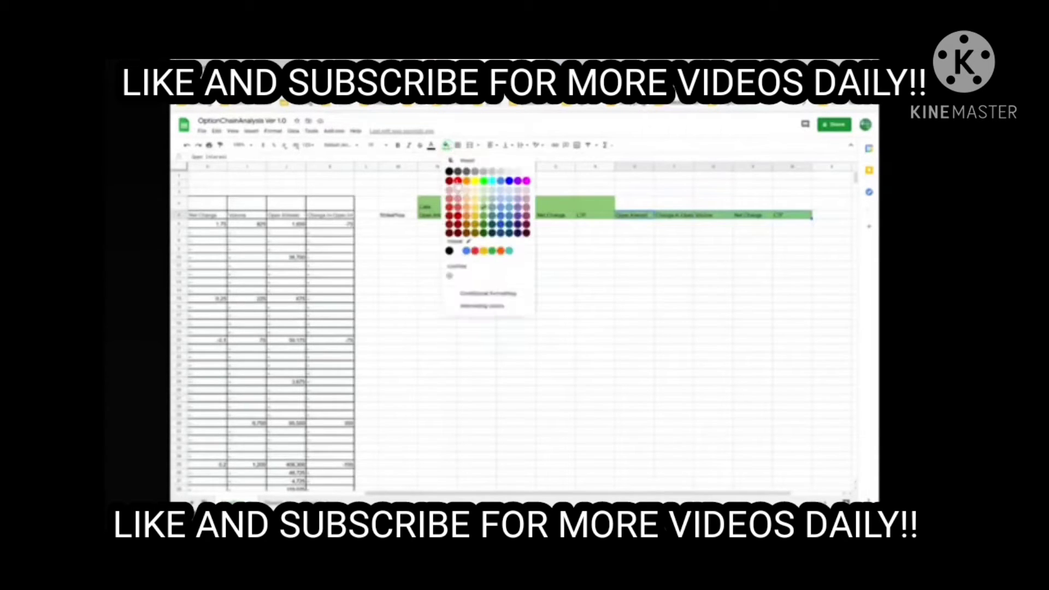
left_click(458, 180)
left_click(430, 146)
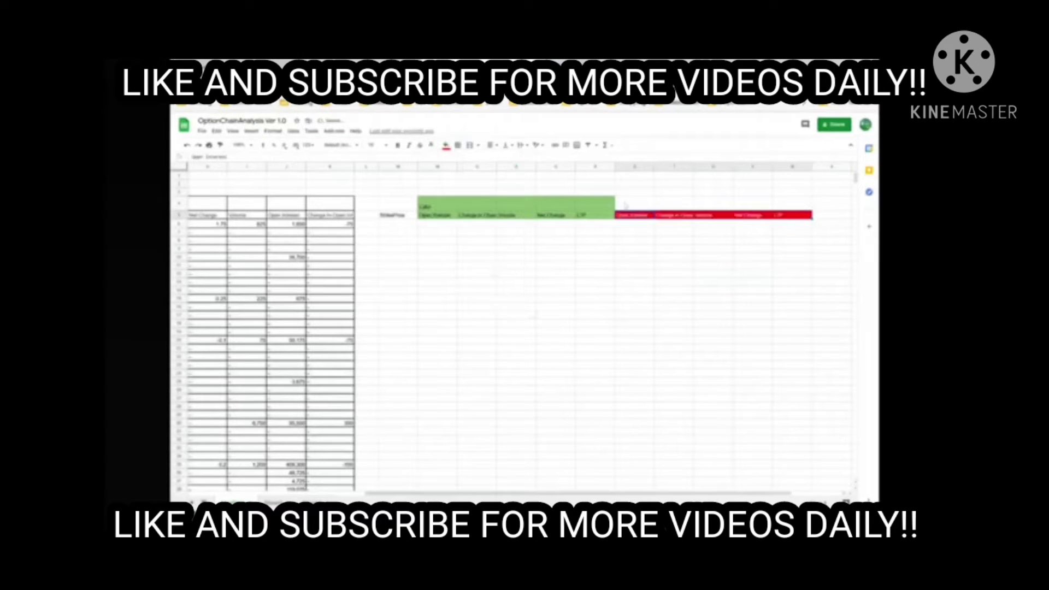
left_click(511, 171)
Step: Fill the row above the red headers red with white text for the Puts label
left_click_drag(634, 204, 809, 207)
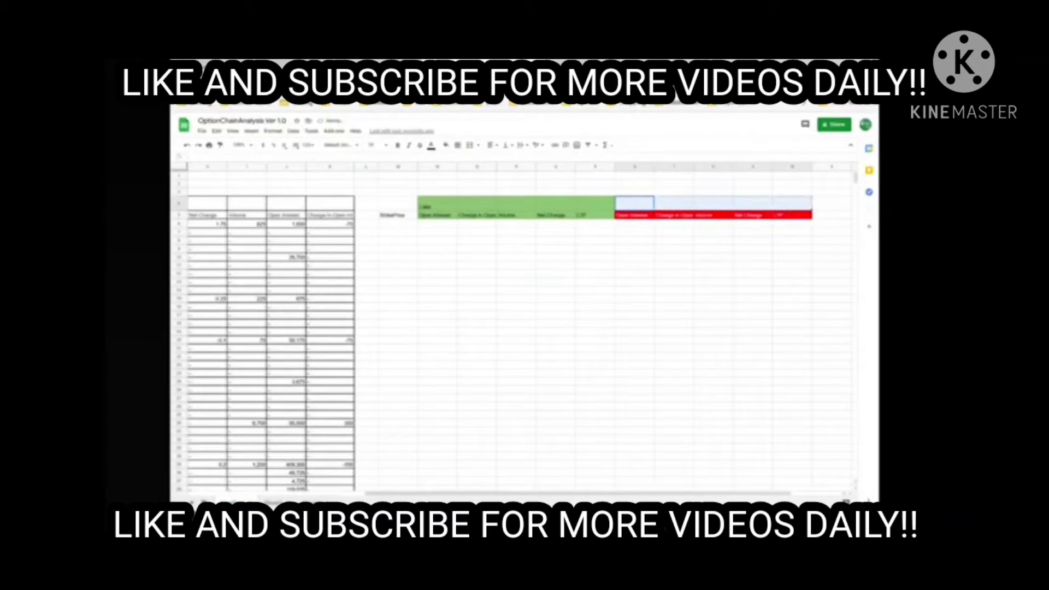
left_click(446, 146)
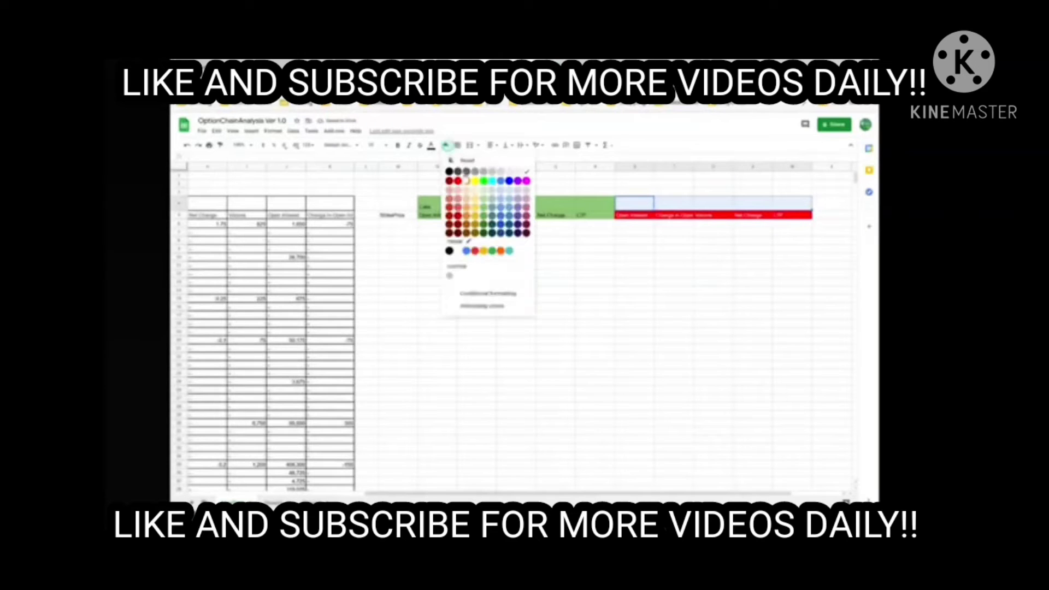
left_click(457, 180)
left_click(432, 146)
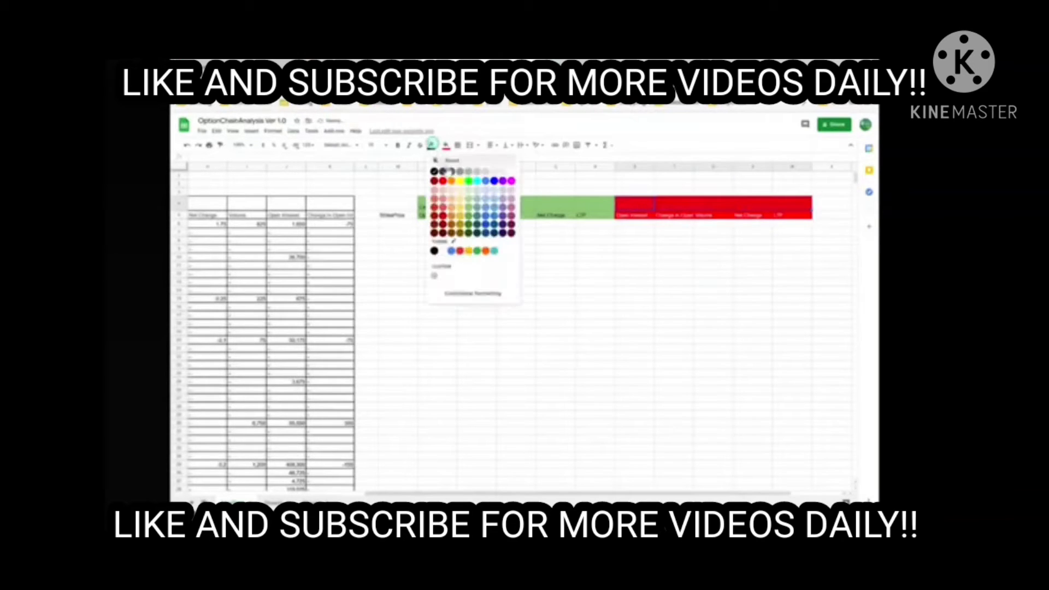
left_click(511, 173)
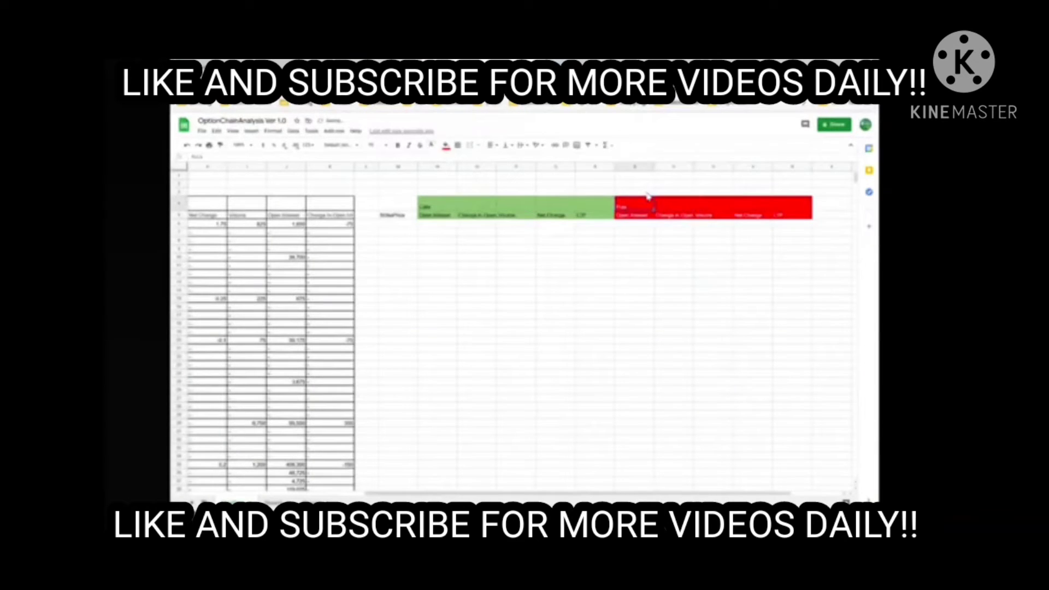
Step: Set the Puts label font size to 18
key("shift+Right")
key("shift+Right")
key("shift+Right")
key("shift+Right")
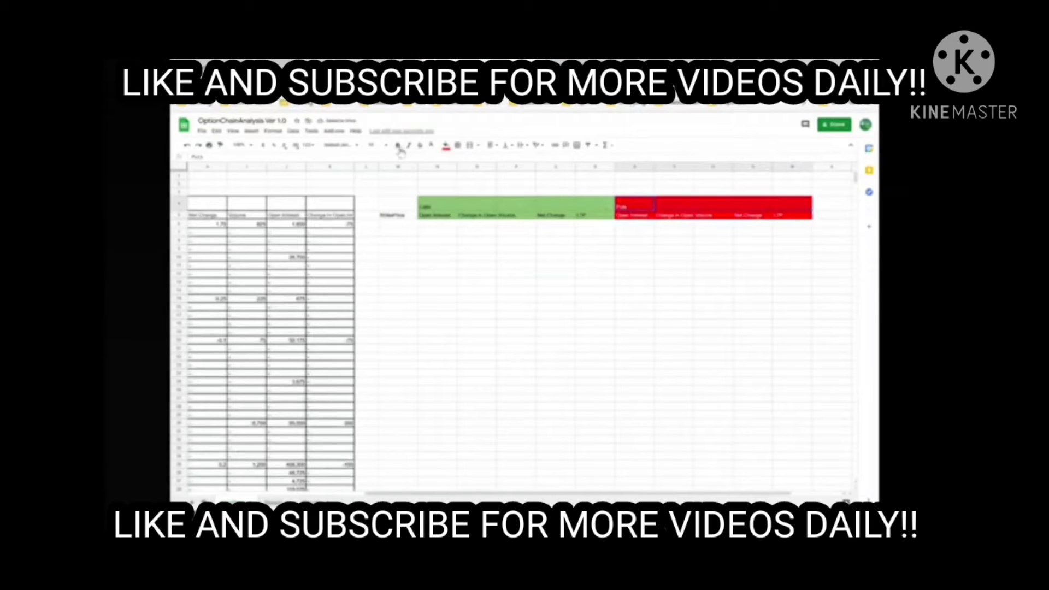
left_click(374, 145)
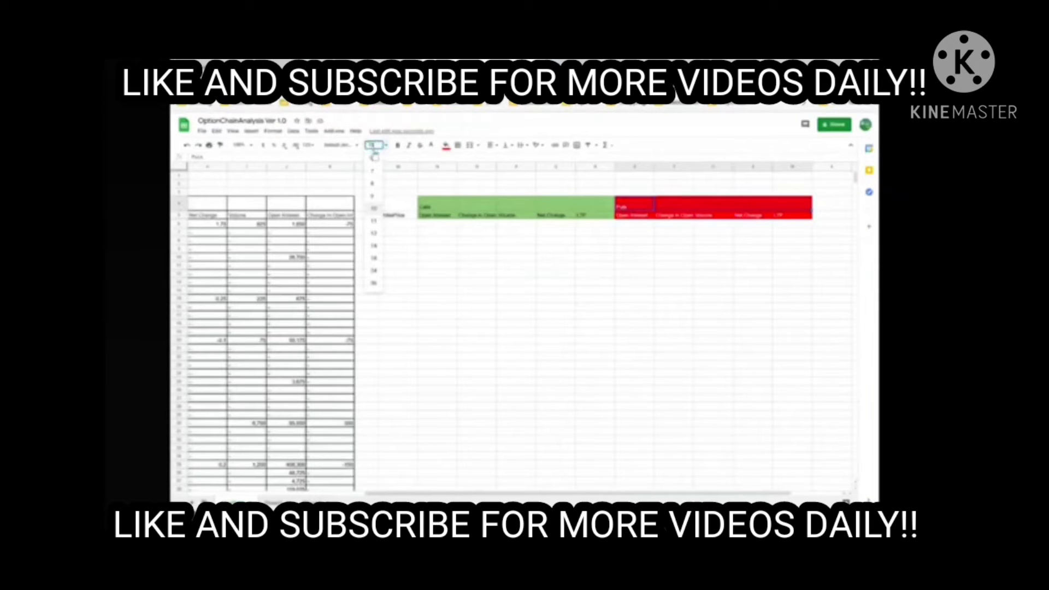
left_click(379, 258)
Step: Make the Calls label font size 14 and bold
left_click(442, 203)
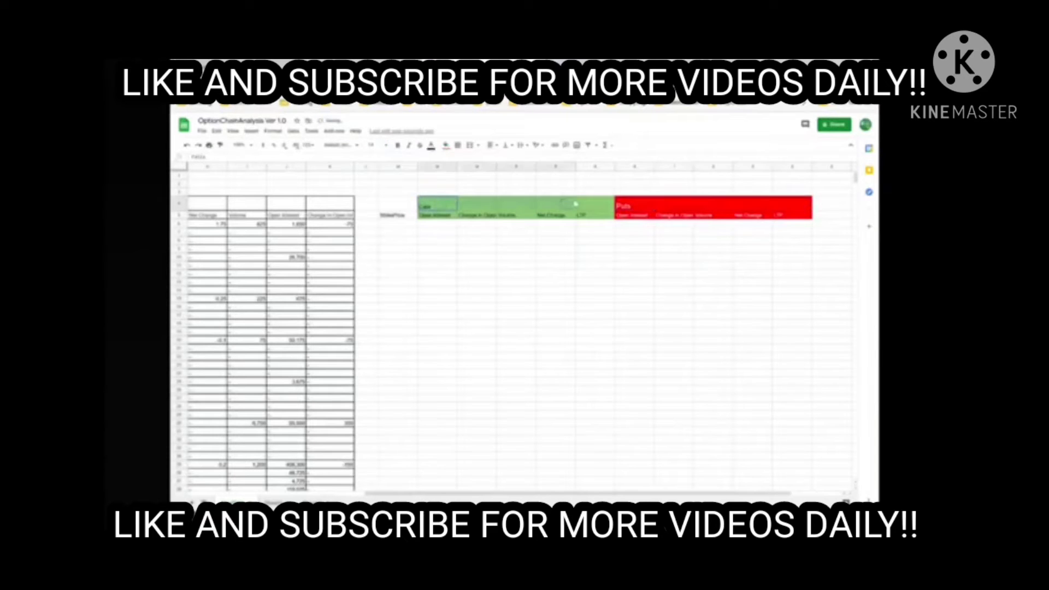
left_click(374, 144)
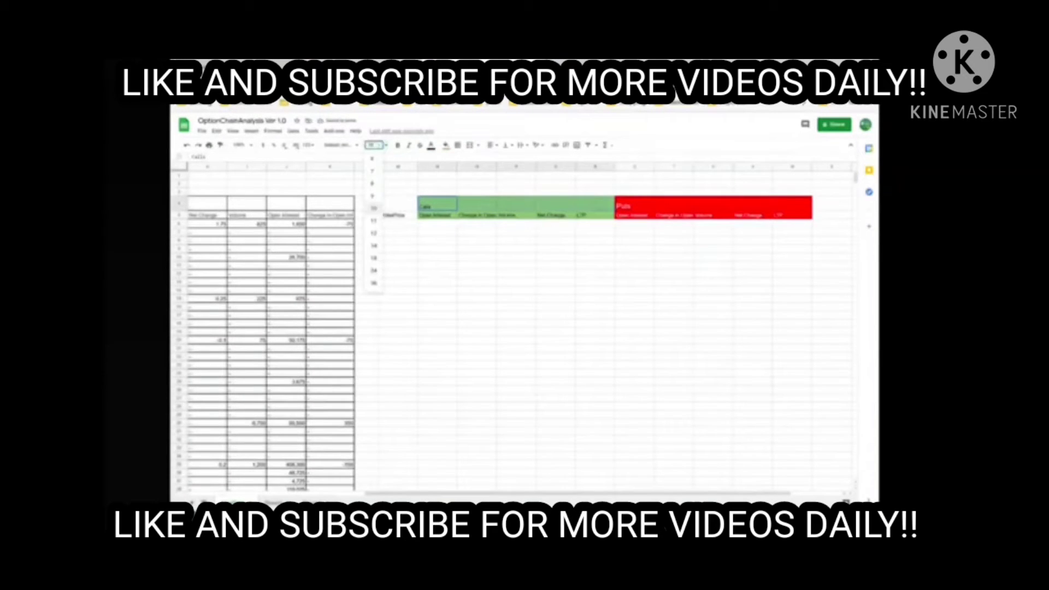
left_click(374, 245)
key("ctrl+b")
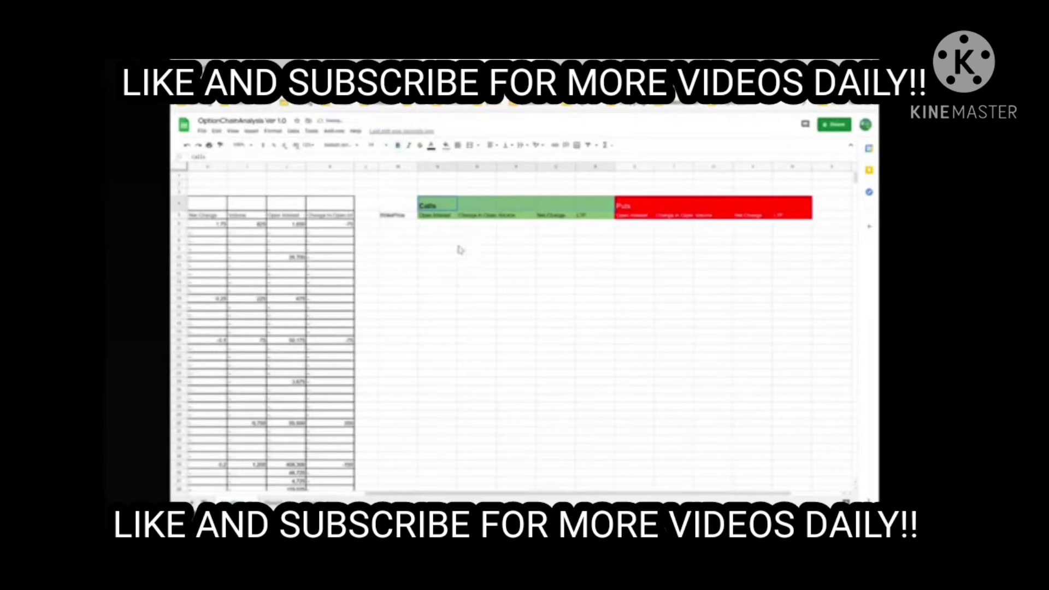
left_click(634, 208)
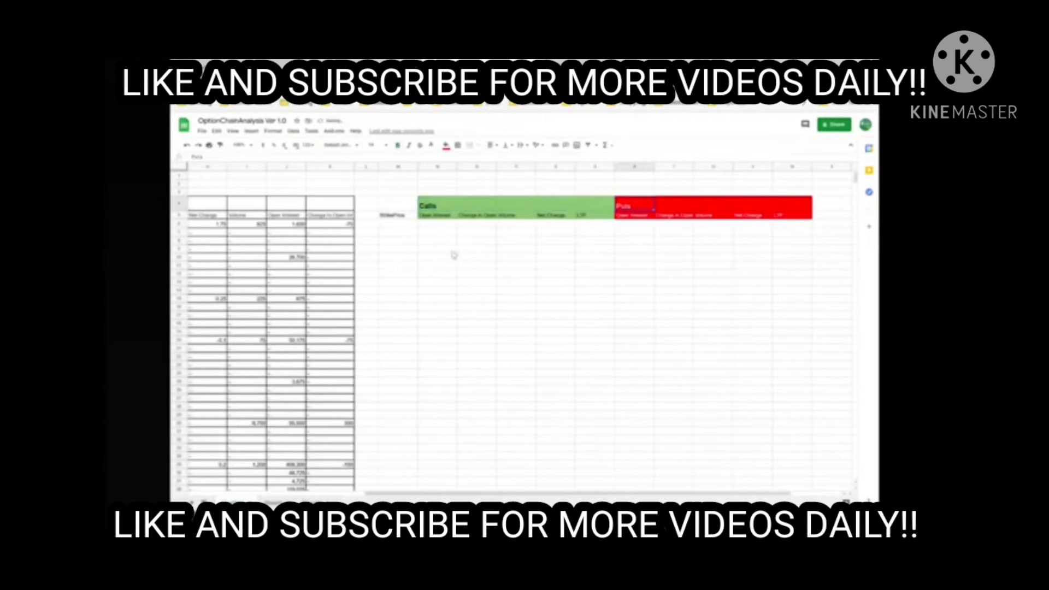
left_click(401, 214)
key("Tab")
key("Left")
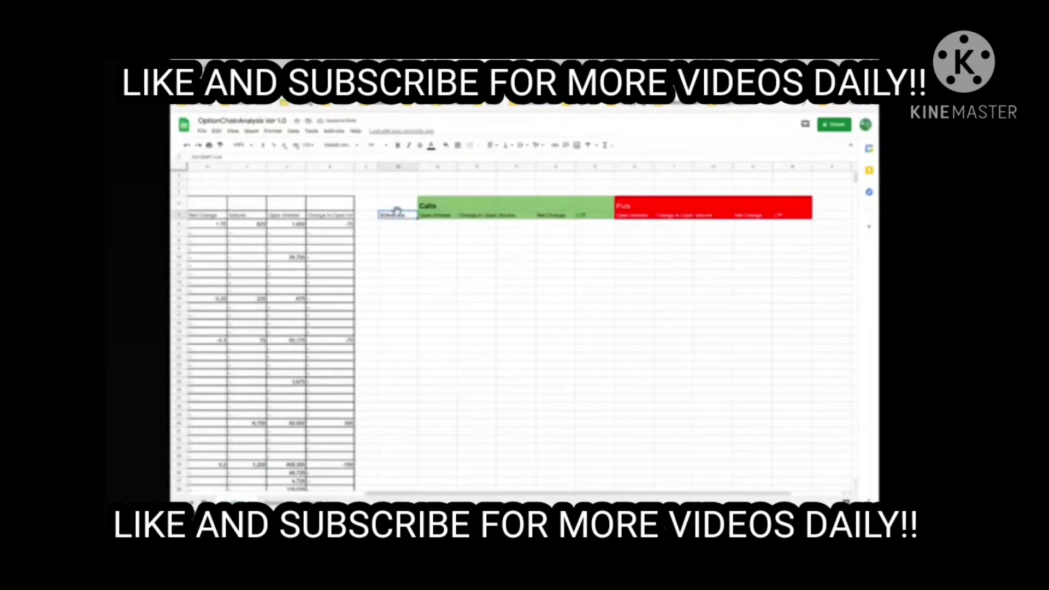
key("Left")
key("Left")
key("Left")
key("Left")
key("Left")
key("Left")
key("Left")
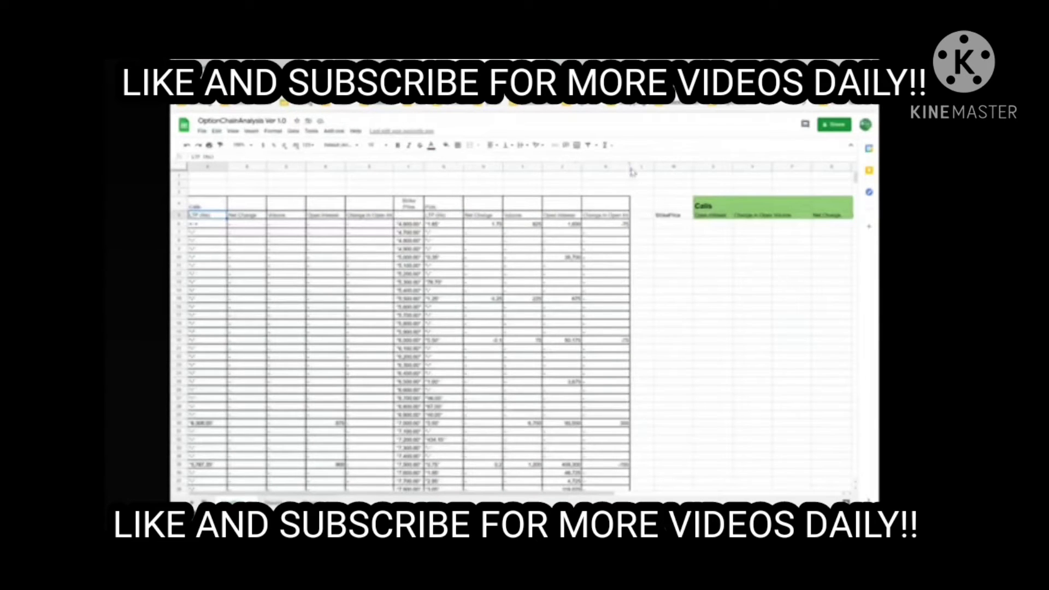
left_click(665, 233)
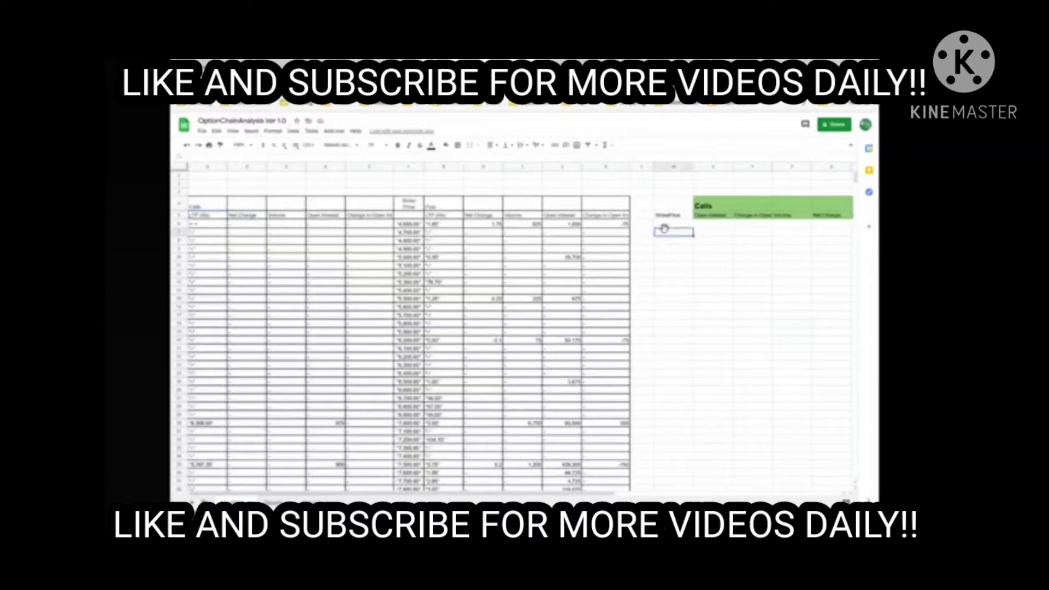
key("Right")
key("Right")
key("Right")
key("Right")
key("Right")
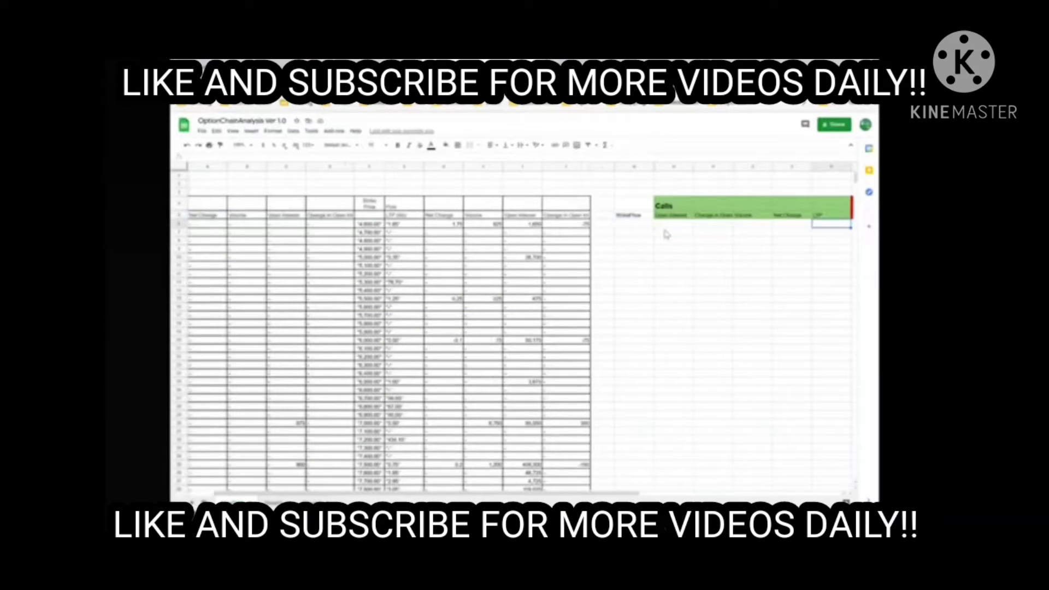
key("Right")
key("Right")
key("Right")
key("Left")
key("Left")
key("Left")
key("Left")
key("Left")
key("Left")
key("Left")
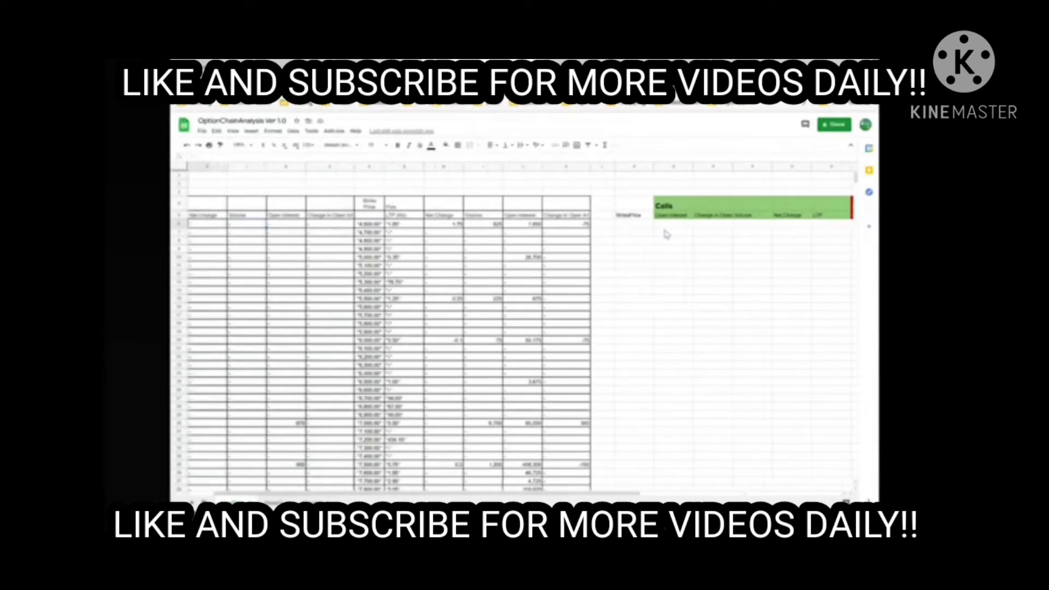
key("Left")
key("Left")
key("Left")
key("Right")
key("Right")
key("Right")
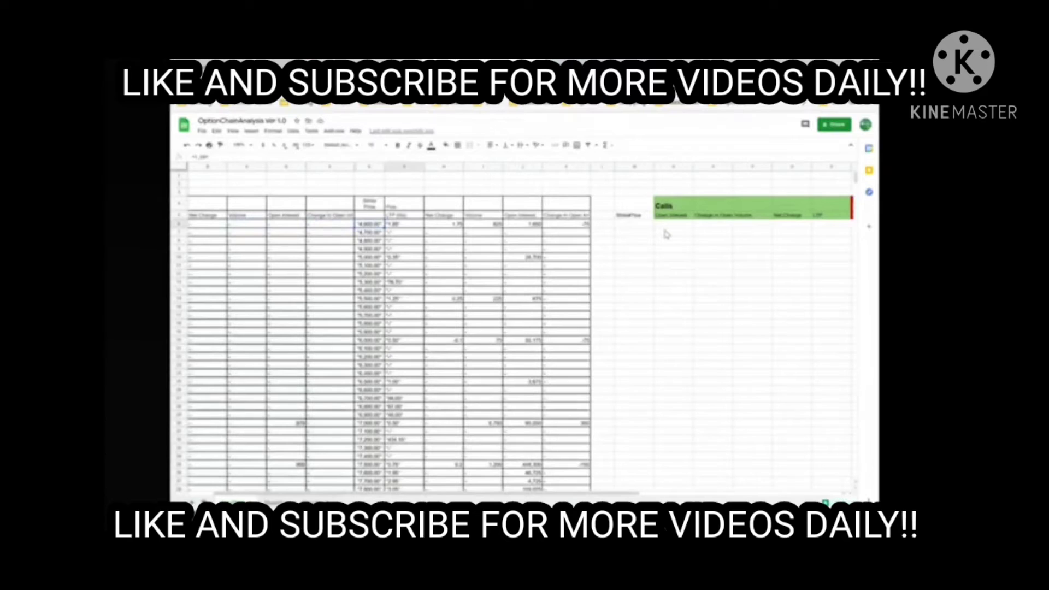
key("Right")
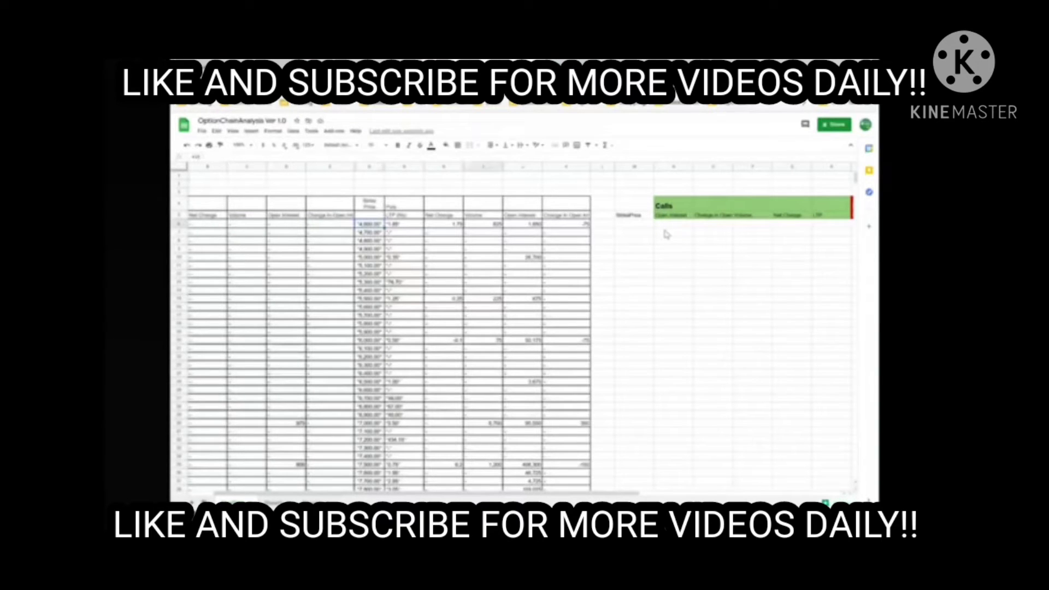
key("Right")
key("Right")
key("Right")
key("Right")
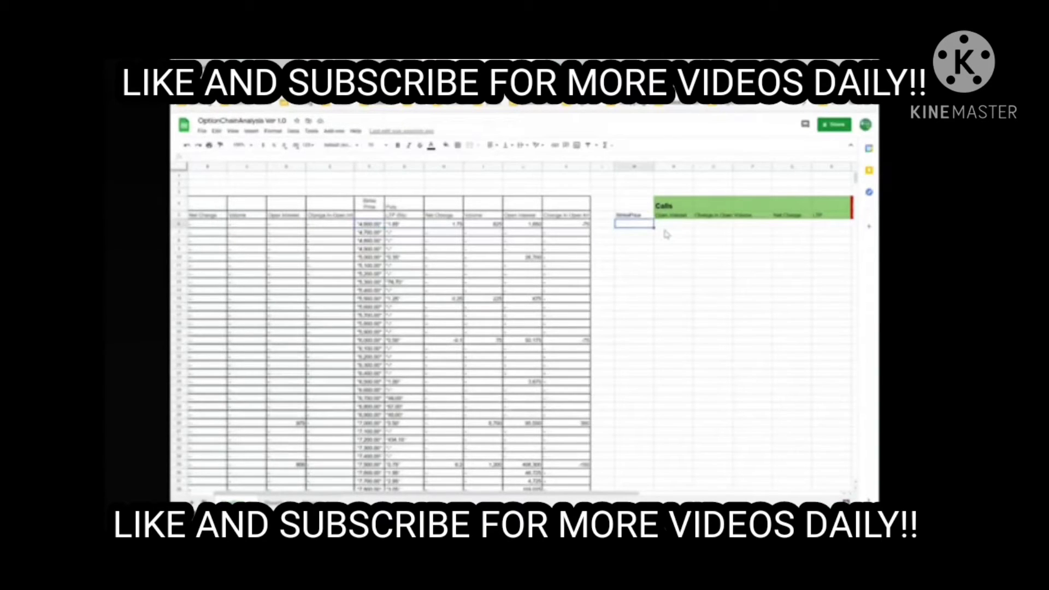
key("Right")
key("Right")
key("Right")
key("Right")
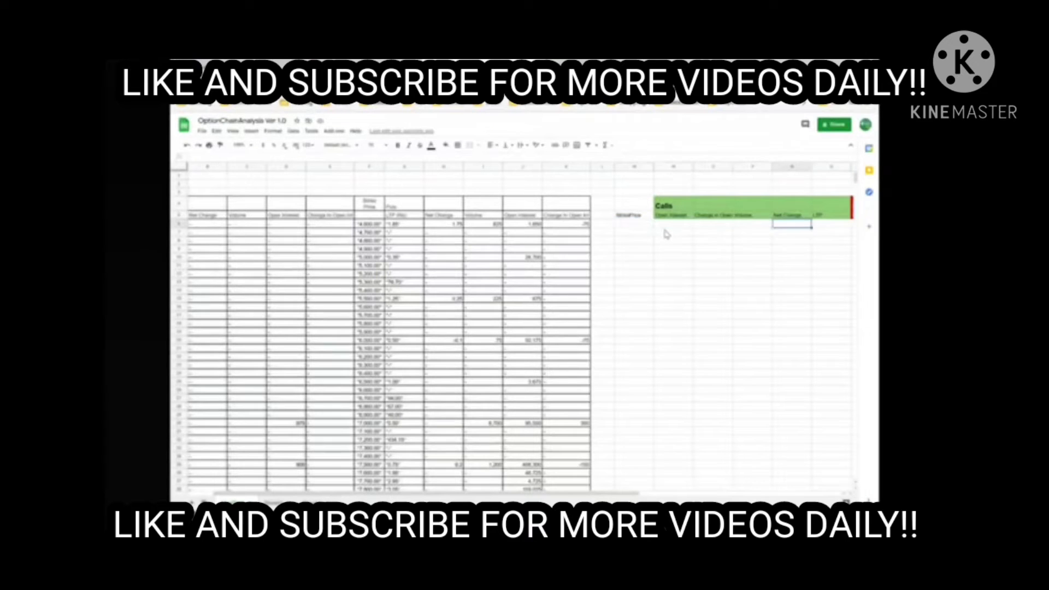
key("Right")
key("Right")
key("Right")
key("Right")
key("Left")
key("Left")
key("Left")
key("Left")
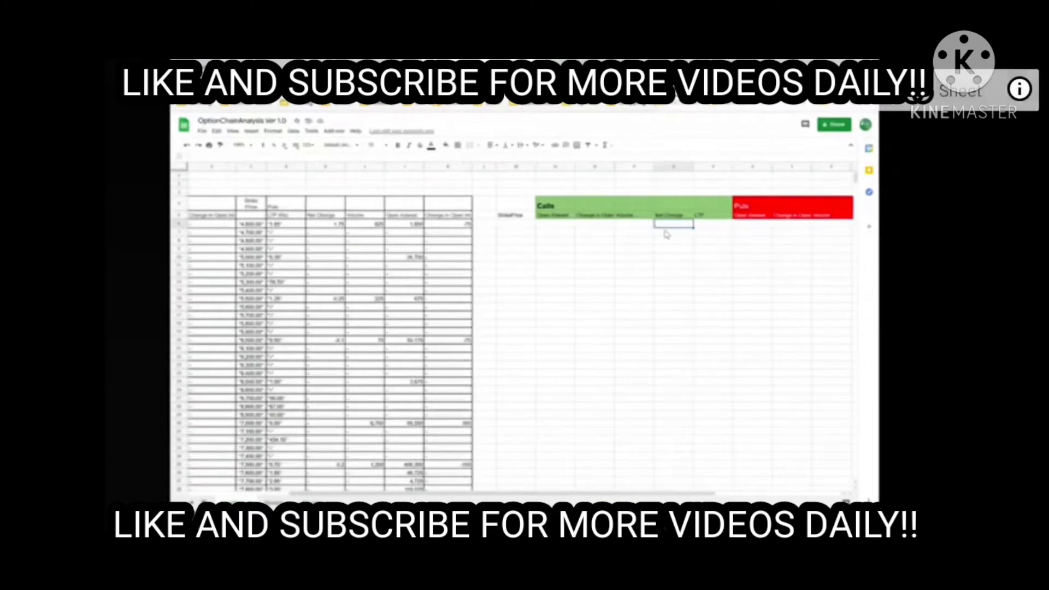
key("Left")
key("Left")
key("Left")
key("Left")
key("Left")
key("Left")
key("Left")
key("Left")
key("Left")
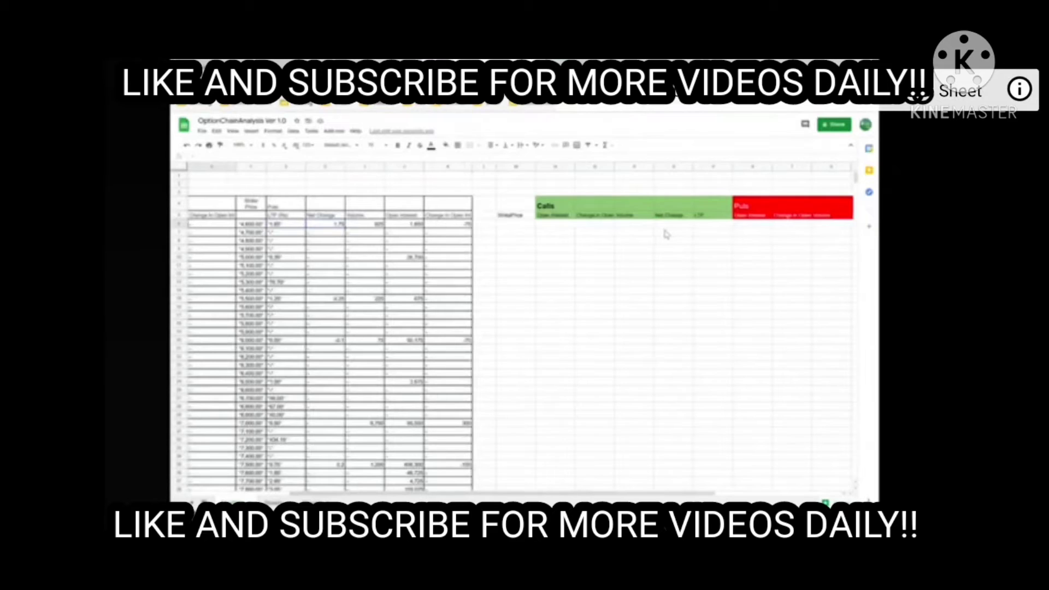
key("Left")
key("Left")
key("Left")
key("Left")
key("Right")
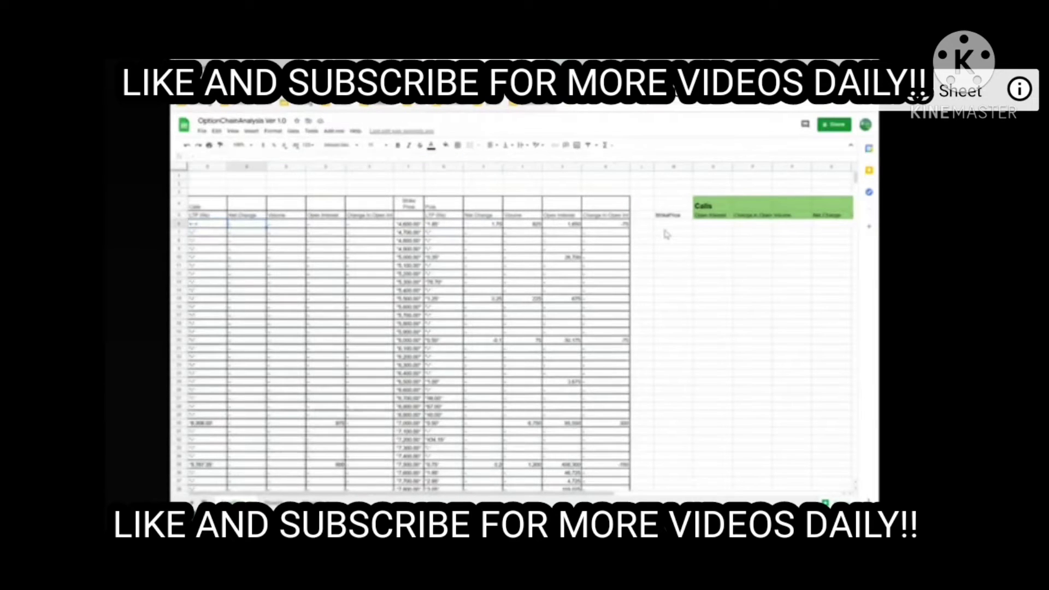
key("Right")
key("Right")
key("Right")
key("Right")
key("Left")
key("Left")
key("Left")
key("Left")
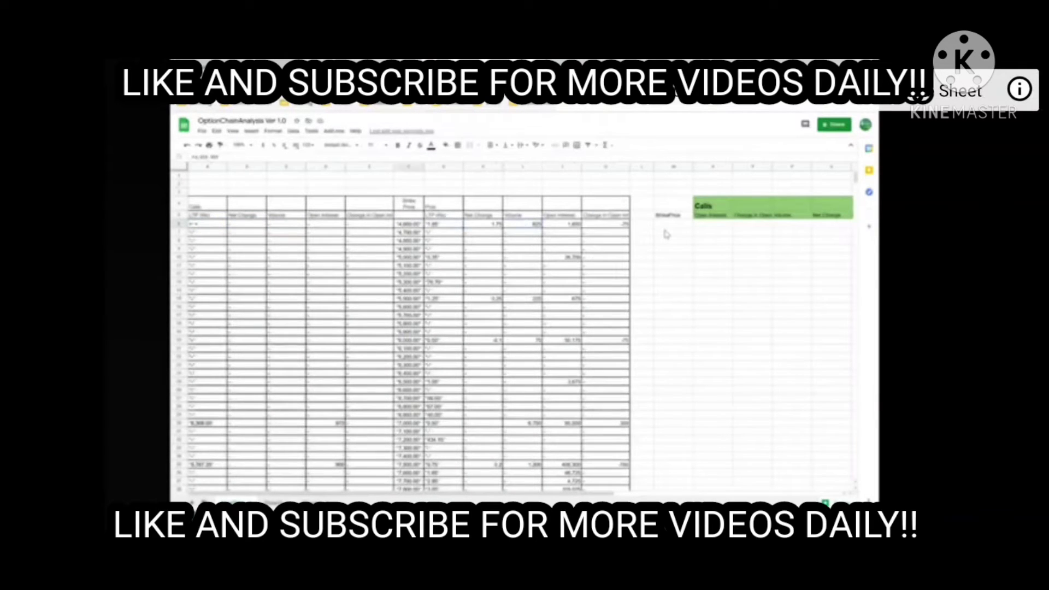
key("shift+Down")
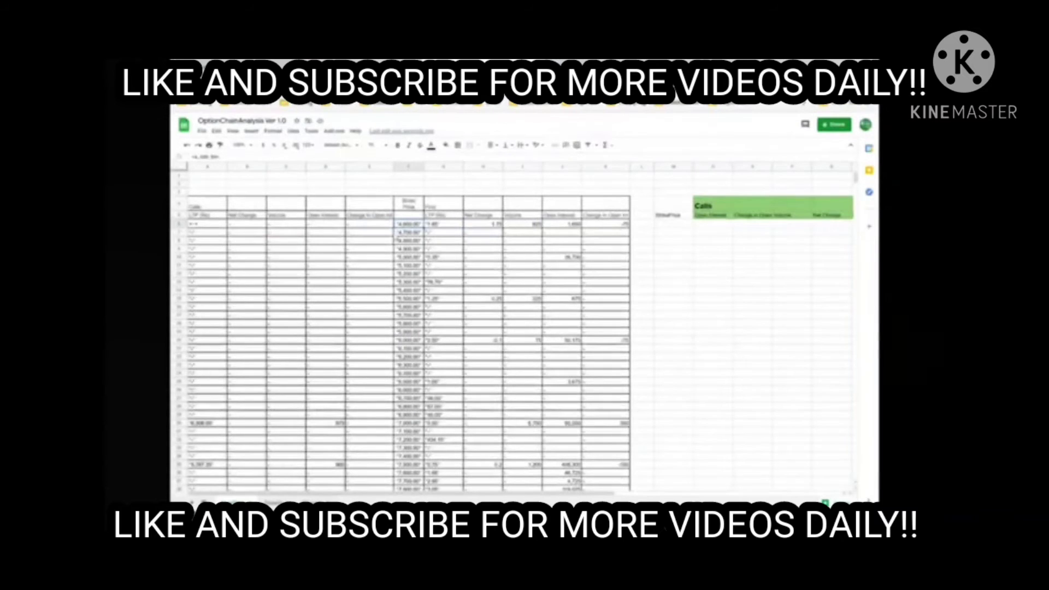
left_click(665, 231)
type("=")
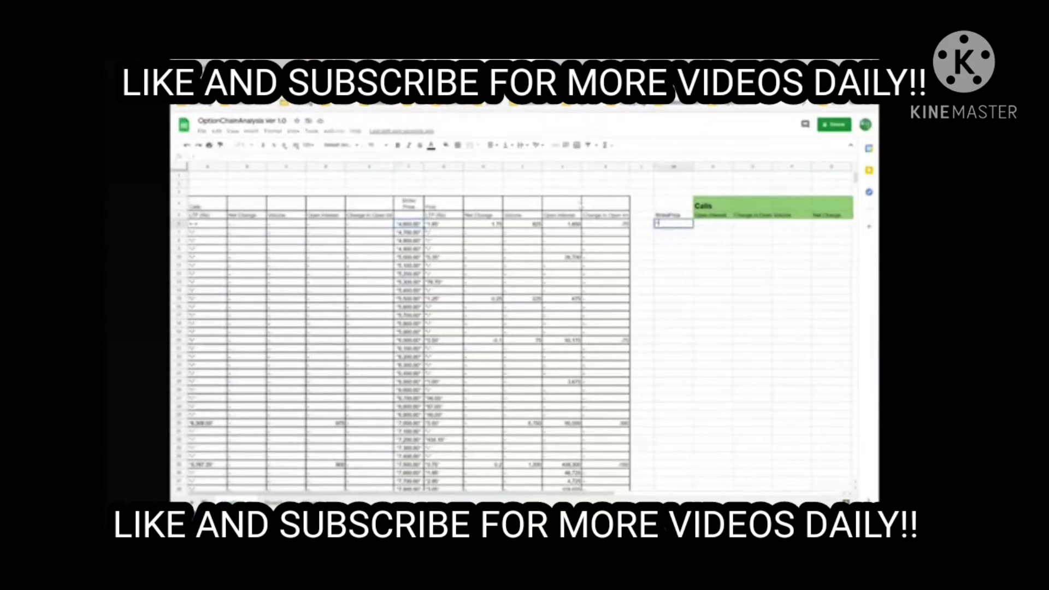
key("Escape")
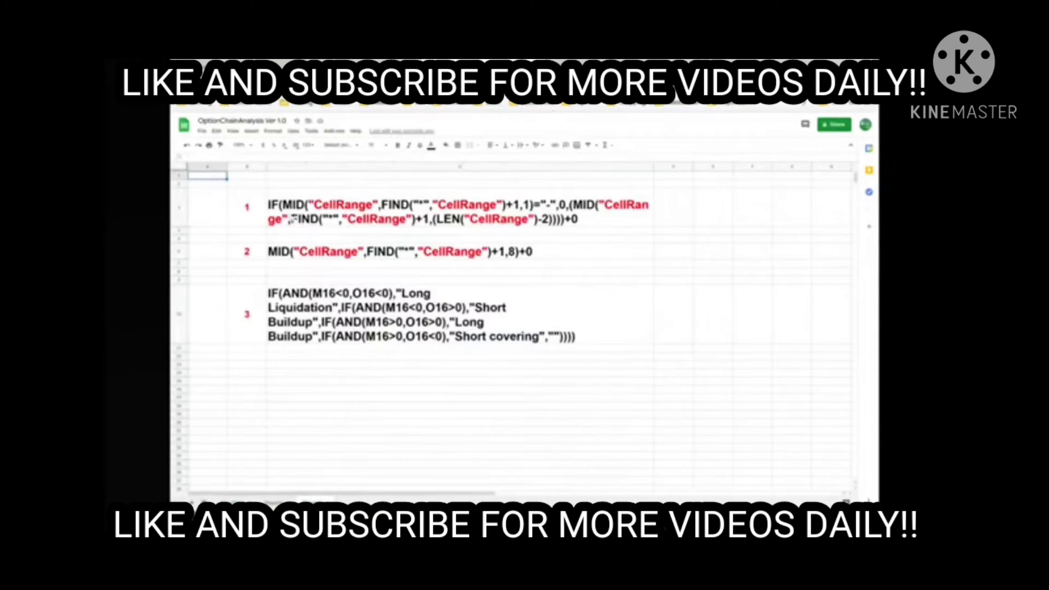
Step: Select the formula 1 cell and its entire formula text in the formula bar
left_click(273, 204)
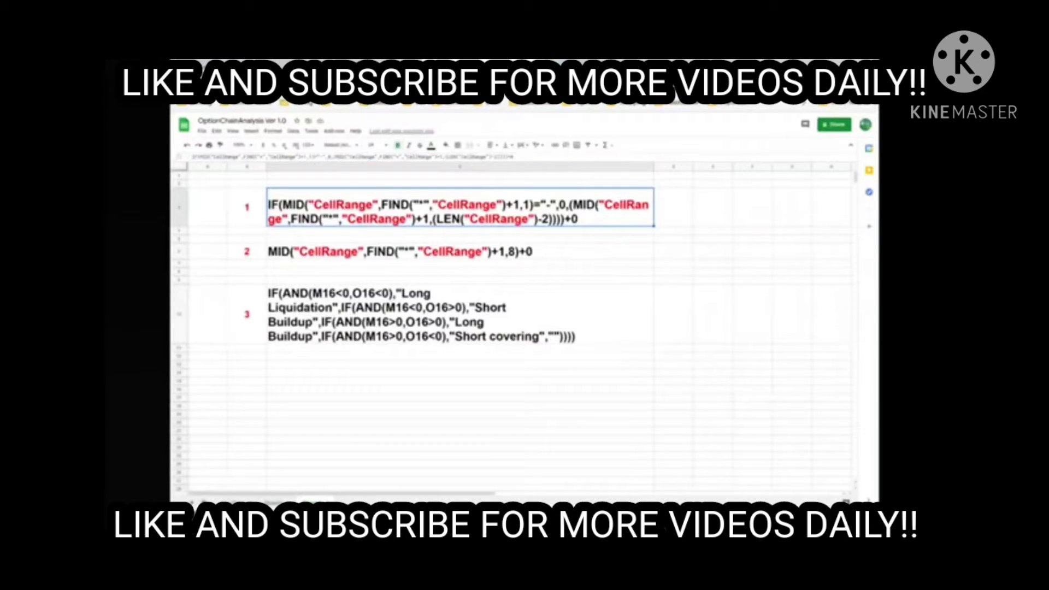
left_click_drag(192, 156, 565, 168)
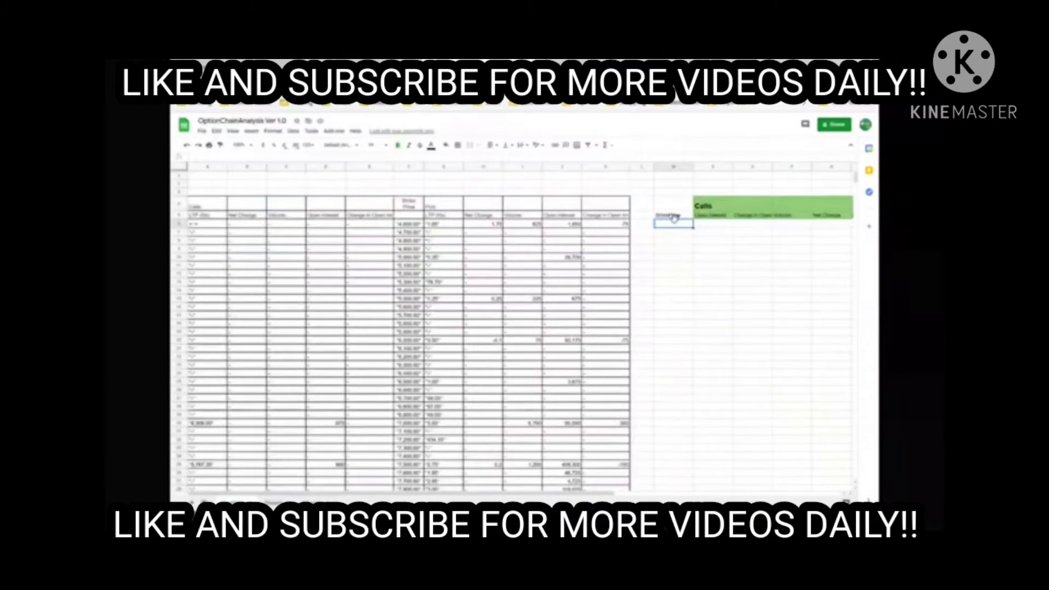
Step: Paste formula 1 into the StrikePrice cell, swap one CellRange placeholder, then undo that entry
key("ctrl+v")
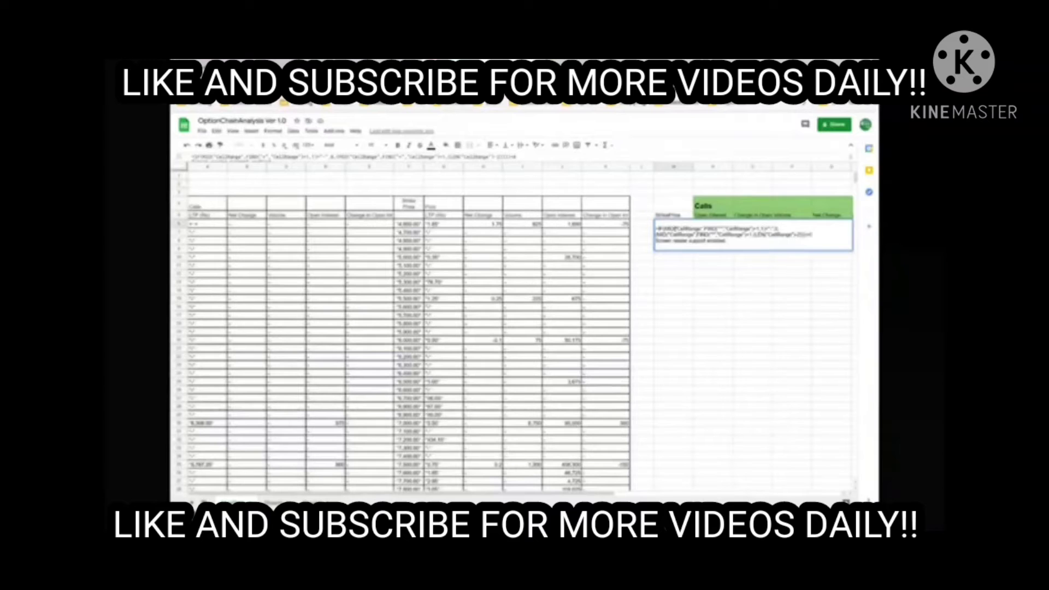
left_click_drag(677, 228, 702, 228)
key("ctrl+v")
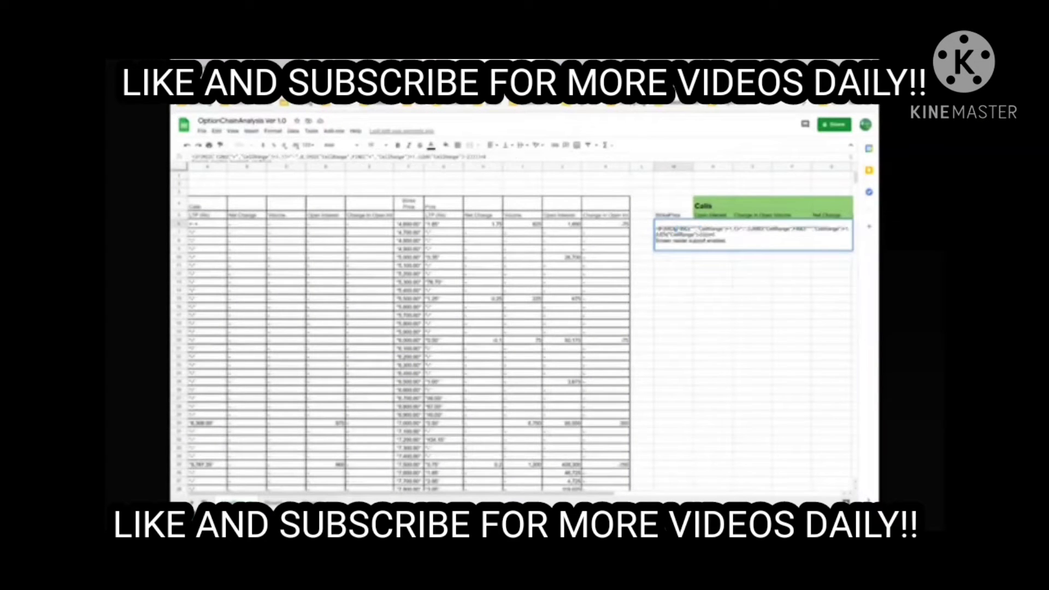
left_click(406, 224)
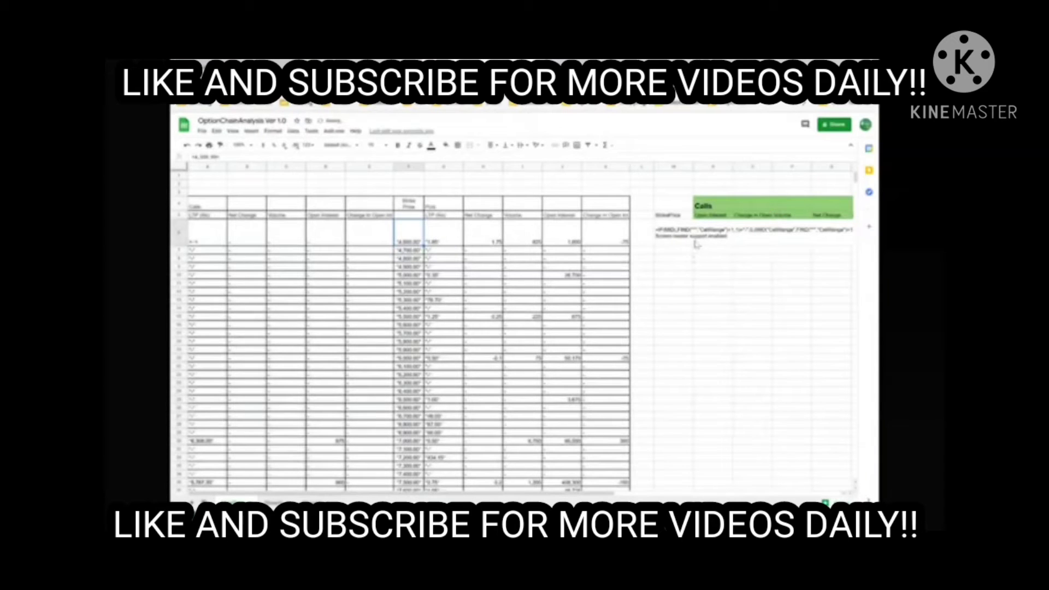
left_click(701, 259)
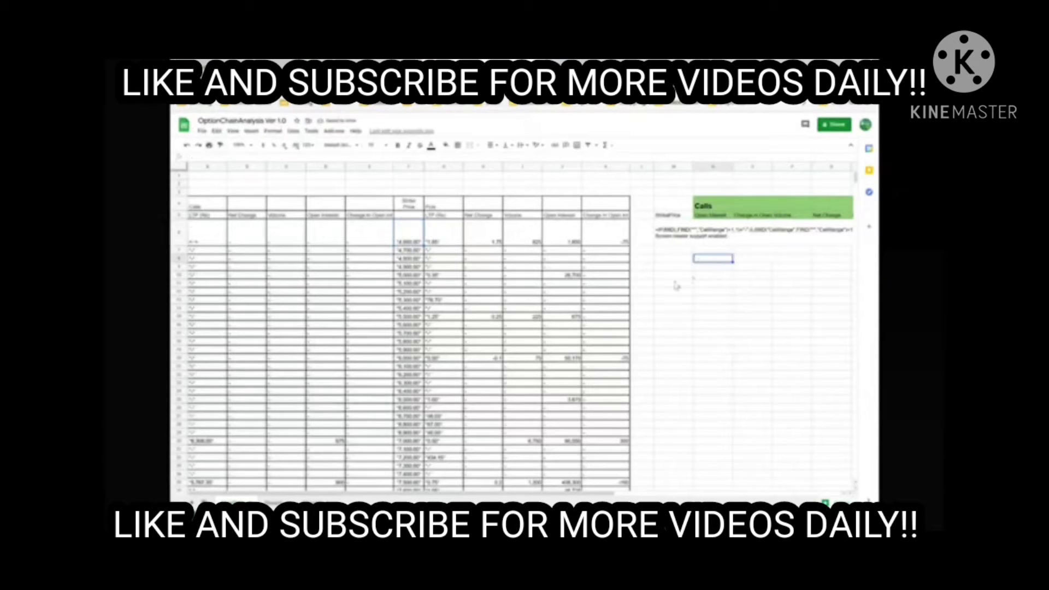
left_click(404, 236)
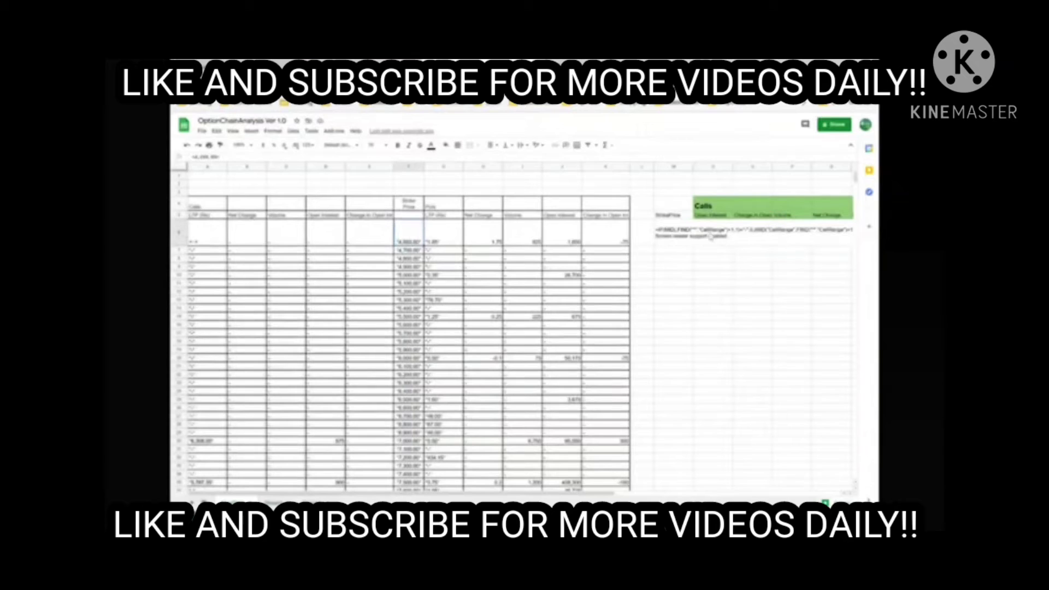
key("ctrl+z")
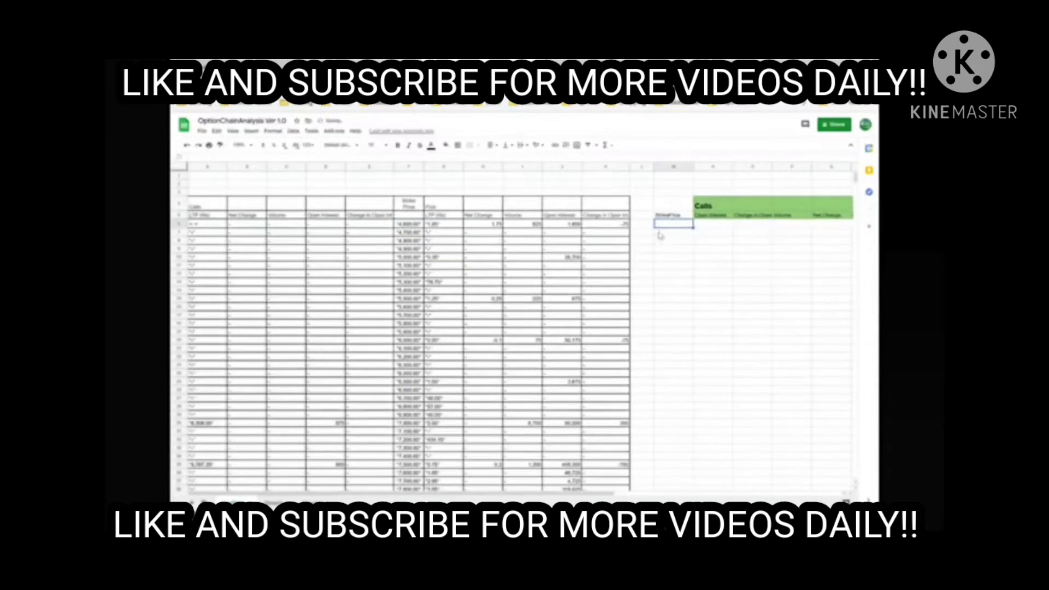
Step: Re-paste formula 1 in the StrikePrice cell and point its MID part at cell F5
double_click(663, 224)
key("ctrl+v")
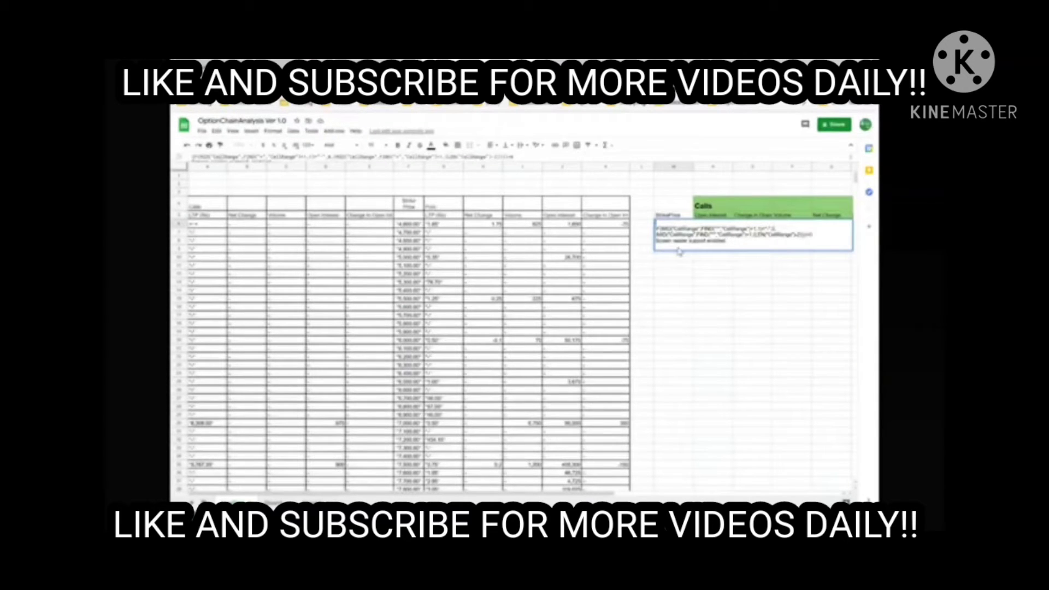
type("=")
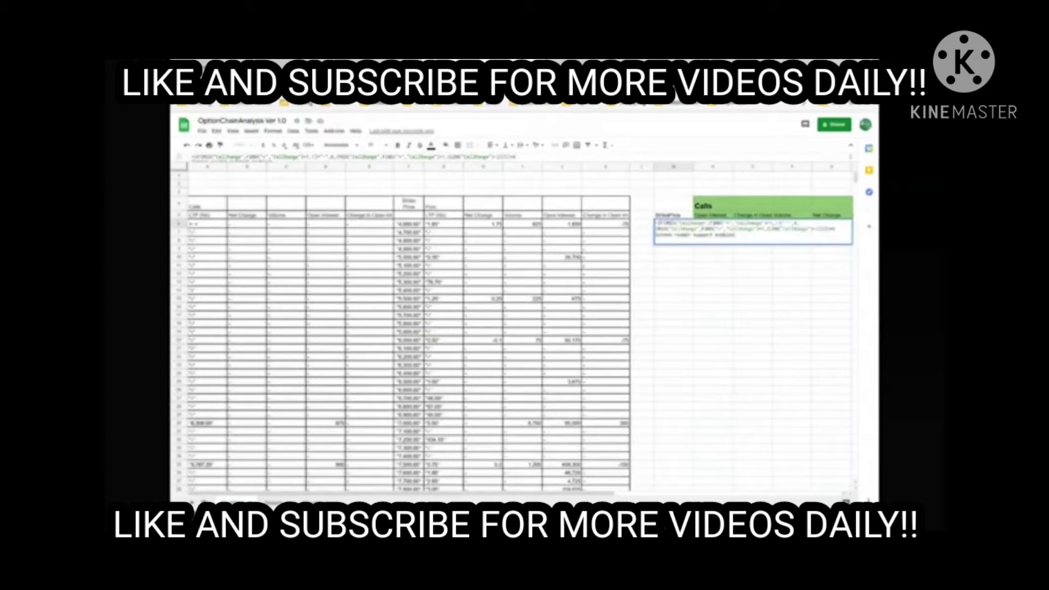
left_click_drag(678, 223, 704, 223)
type("MID(")
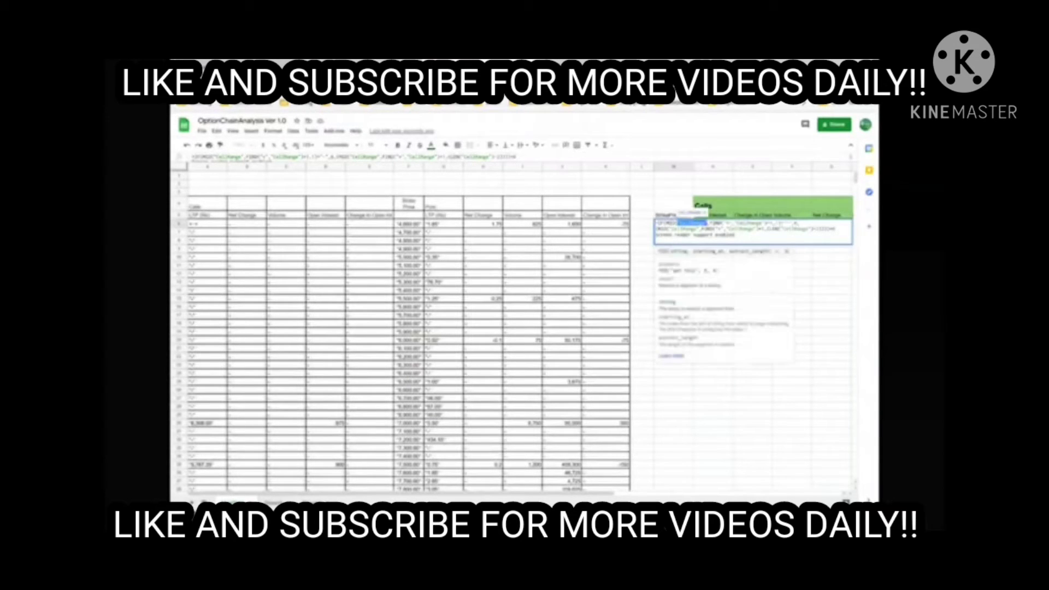
left_click(409, 224)
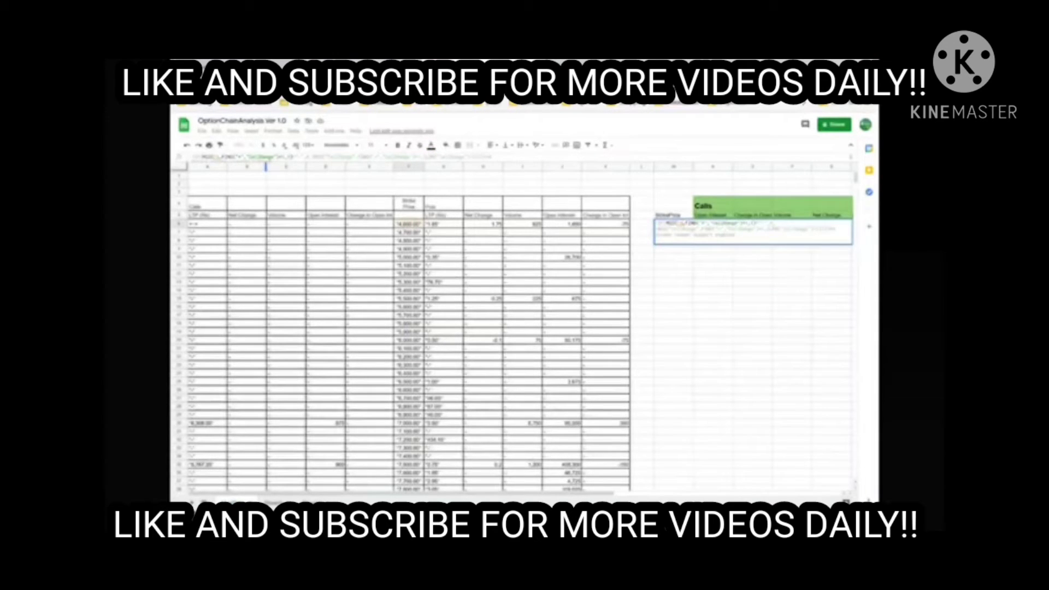
Step: Replace the remaining CellRange placeholders in FIND and LEN with F5 and commit the formula
left_click(246, 157)
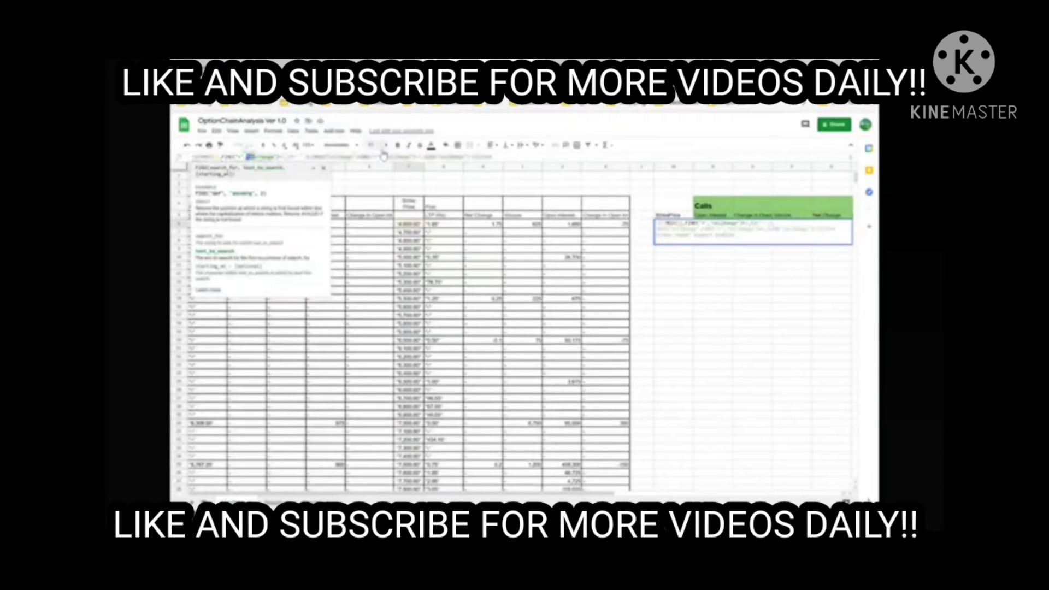
key("ctrl+shift+Right")
left_click(384, 157)
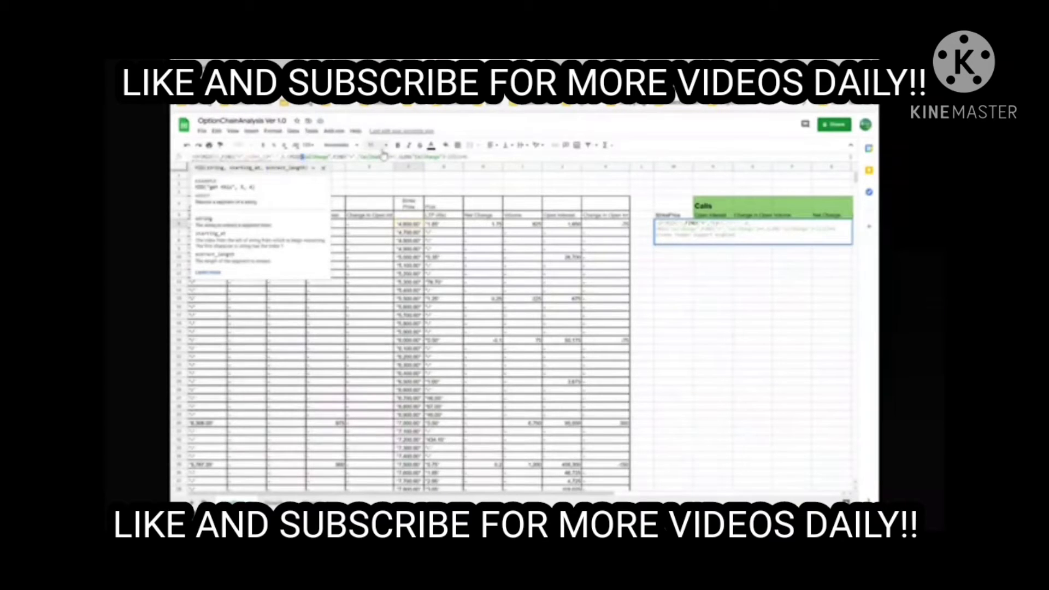
key("shift+Right")
key("shift+Right")
key("shift+Right")
key("shift+Right")
key("shift+Right")
key("shift+Right")
key("BackSpace")
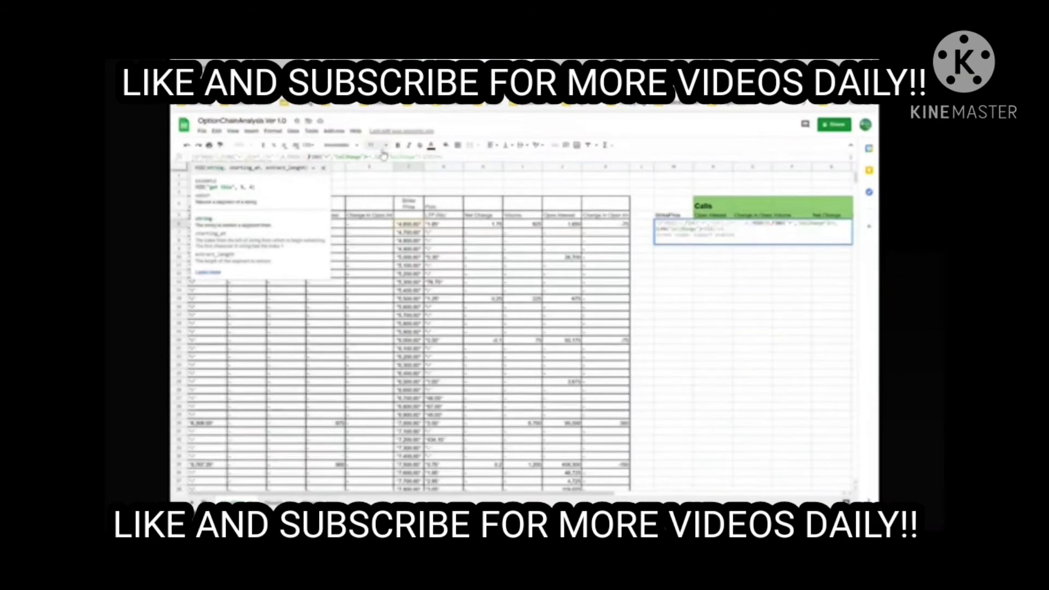
key("shift+Right")
key("shift+Right")
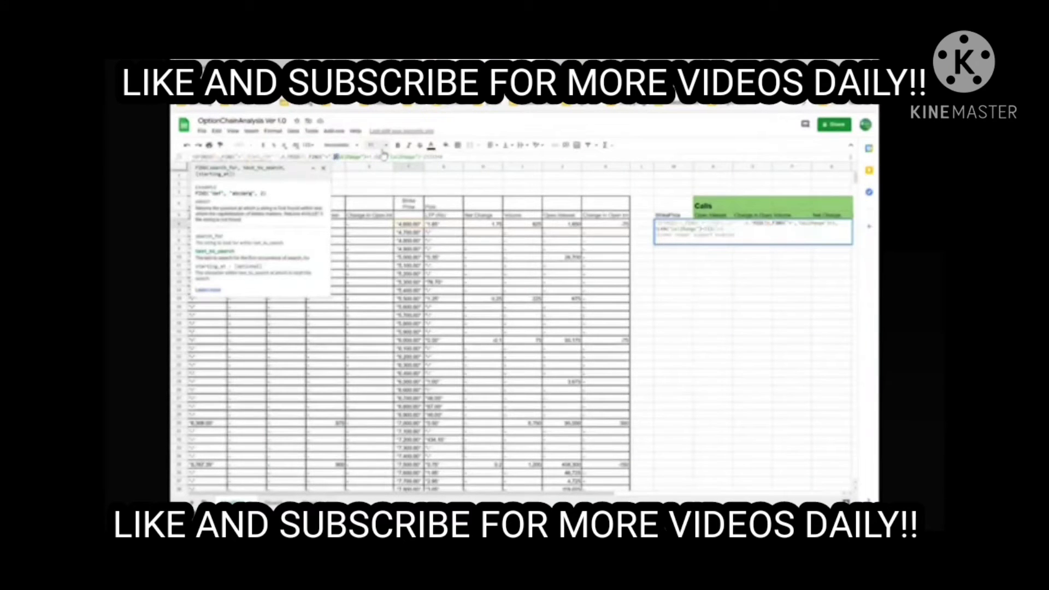
key("shift+Right")
key("shift+Right")
key("shift+Right")
key("shift+Right")
key("shift+Right")
key("shift+Right")
key("BackSpace")
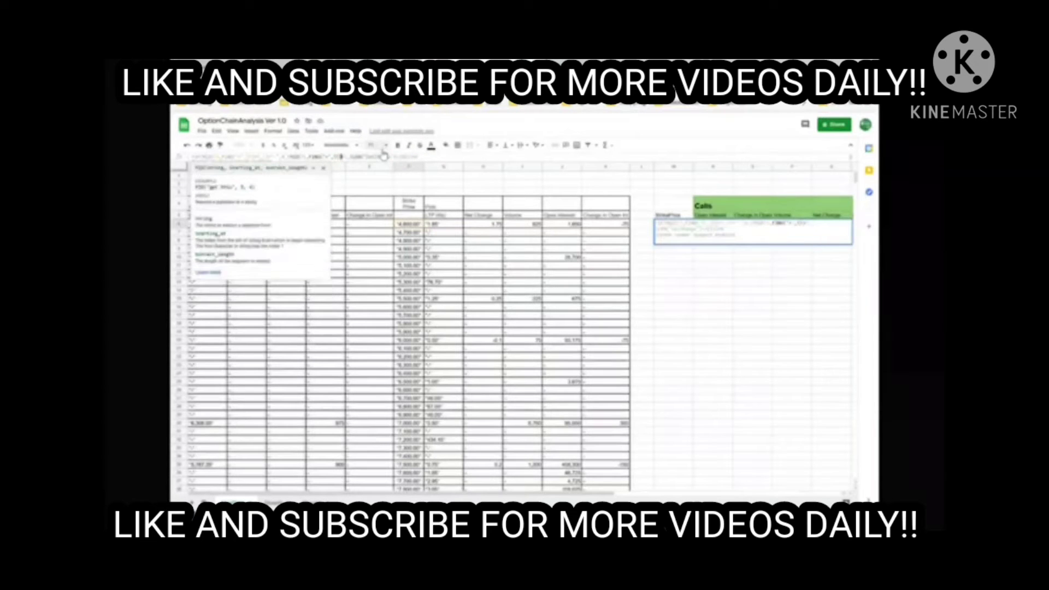
type("LEN(")
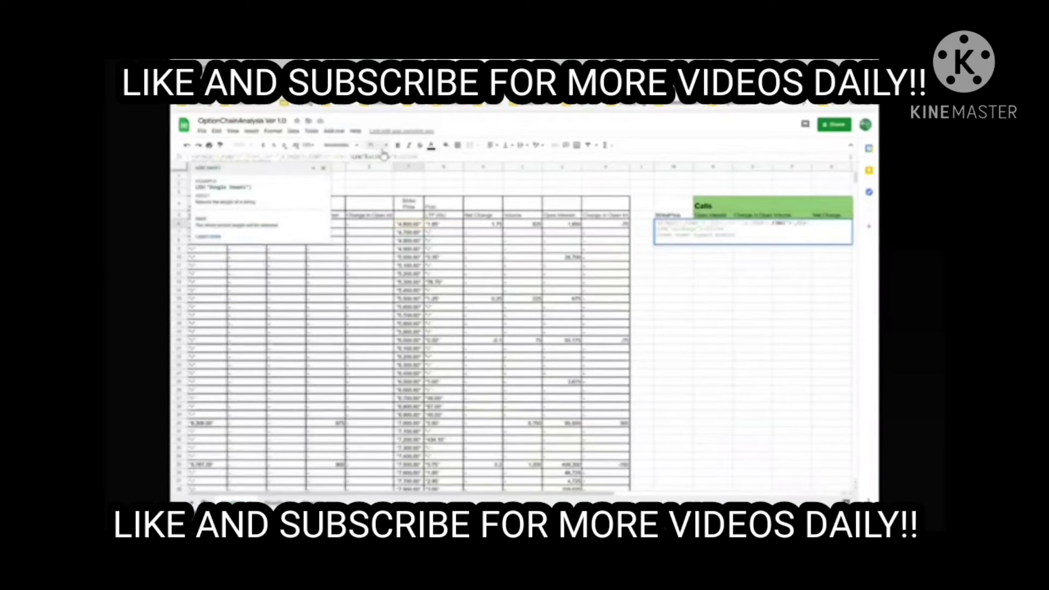
key("shift+Right")
key("shift+Right")
key("shift+Right")
key("shift+Right")
key("shift+Right")
key("shift+Right")
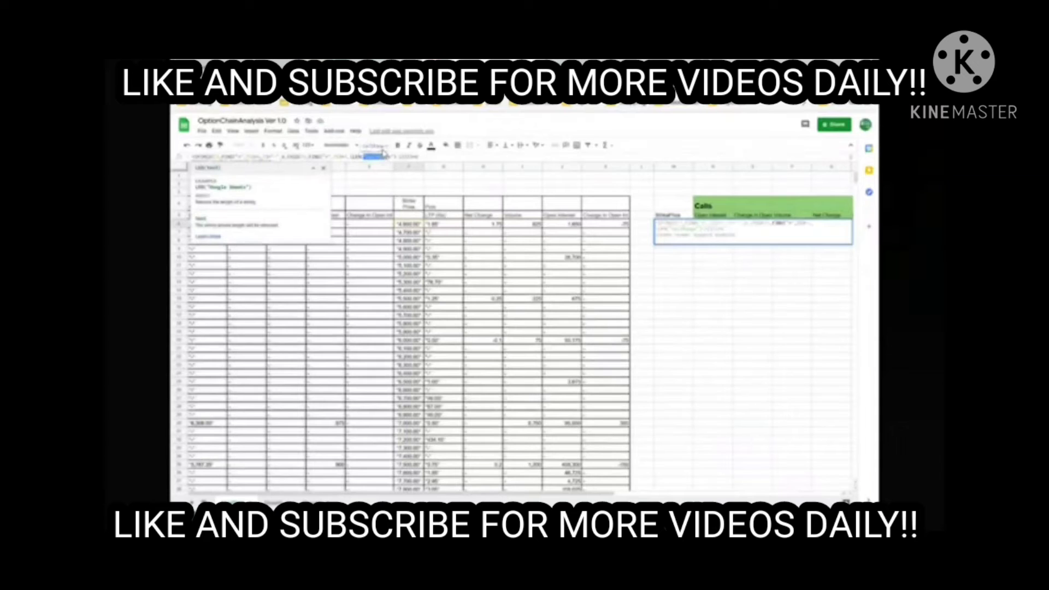
key("BackSpace")
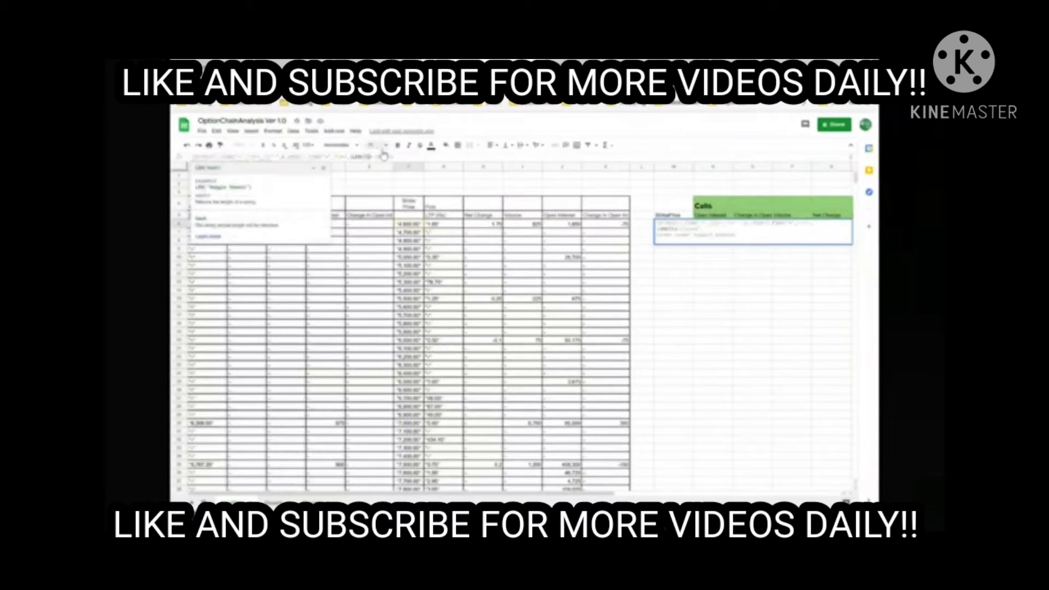
key("Return")
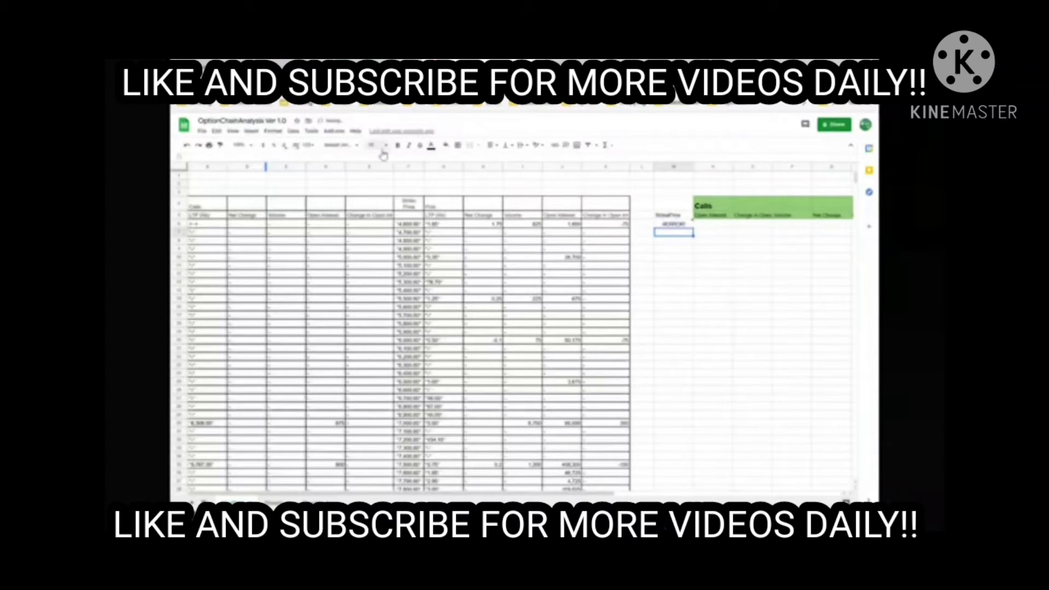
Step: Delete the stray trailing text from the StrikePrice formula so it returns the strike 4600
key("Up")
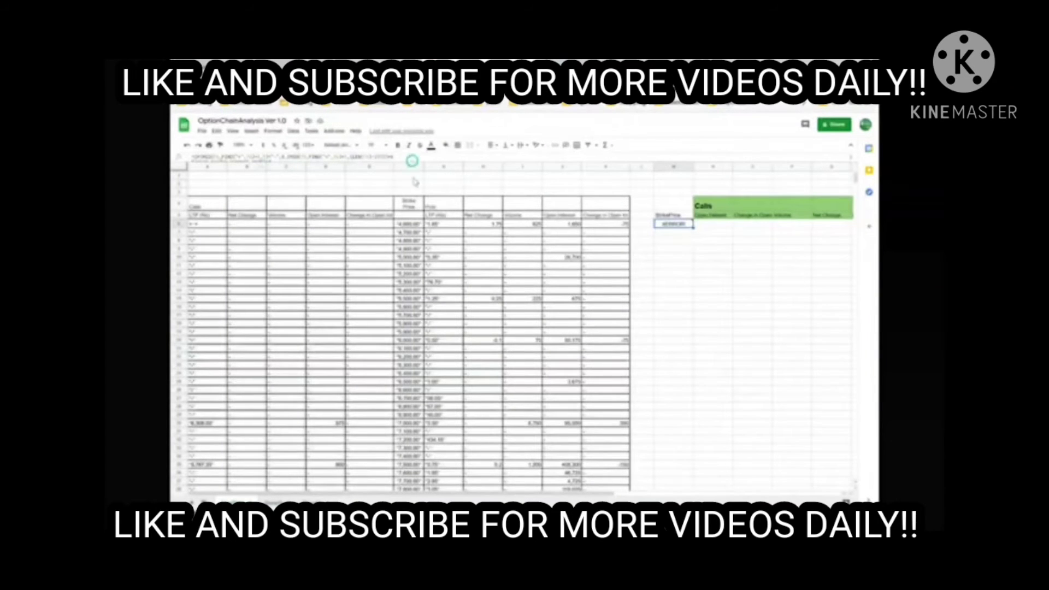
left_click_drag(411, 161, 412, 175)
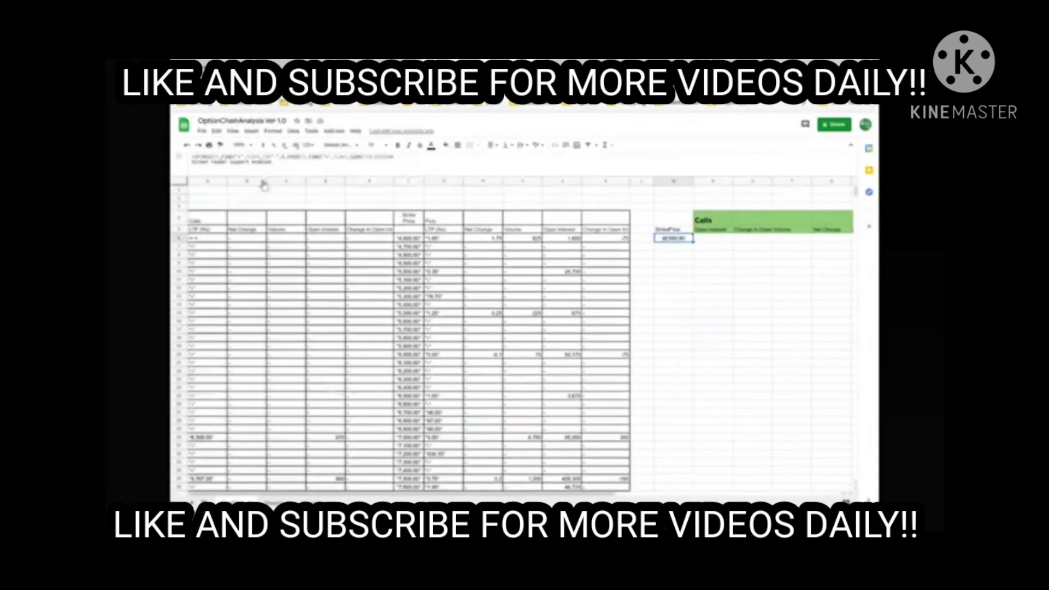
double_click(673, 243)
key("BackSpace")
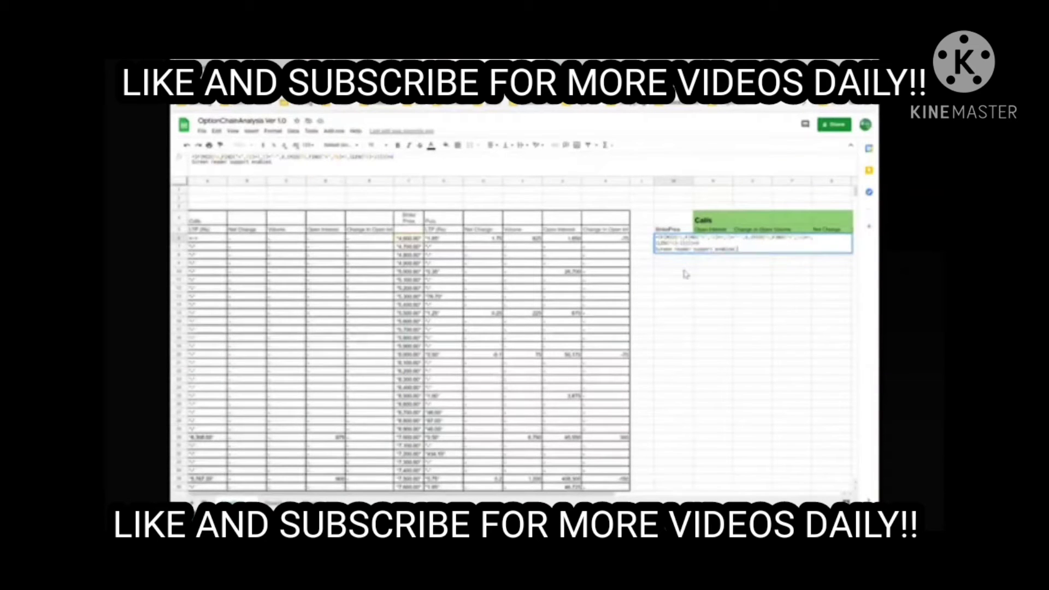
key("BackSpace")
key("BackSpace")
key("BackSpace")
key("BackSpace")
key("BackSpace")
key("BackSpace")
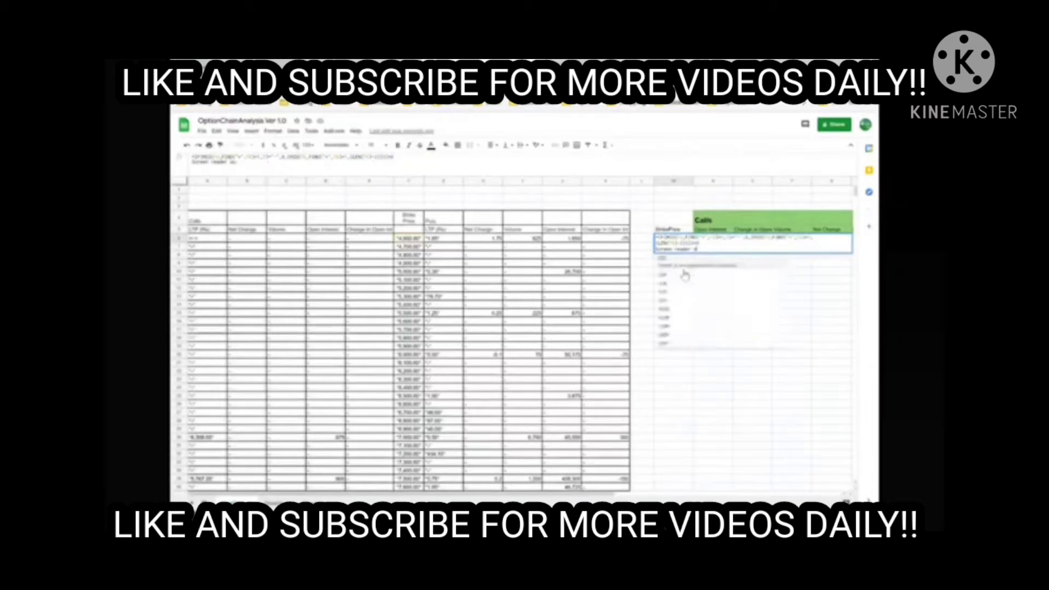
key("BackSpace")
key("BackSpace")
key("BackSpace")
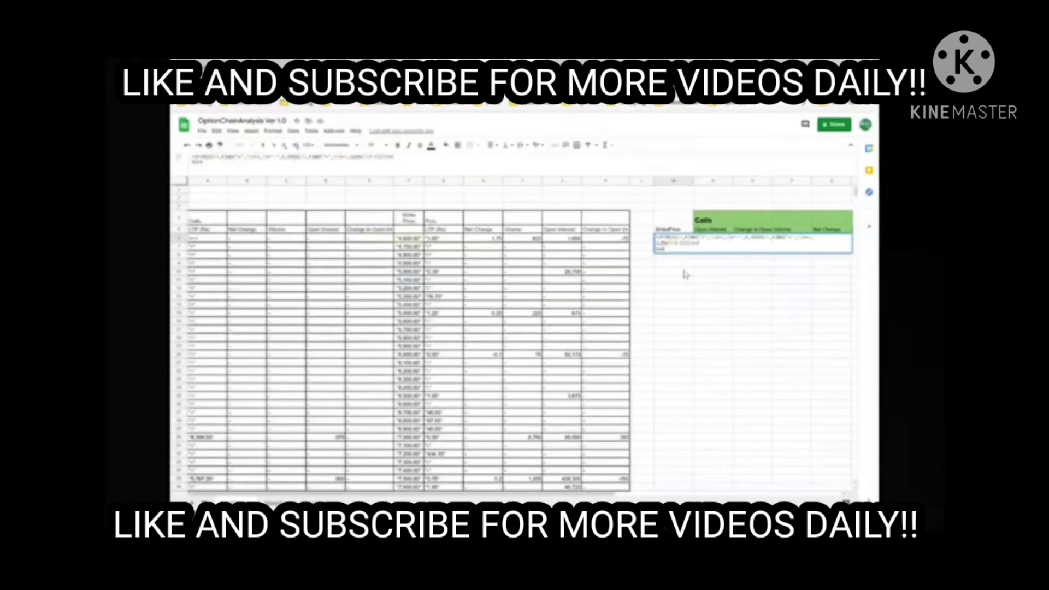
key("BackSpace")
key("BackSpace")
key("BackSpace")
key("BackSpace")
key("BackSpace")
key("BackSpace")
key("BackSpace")
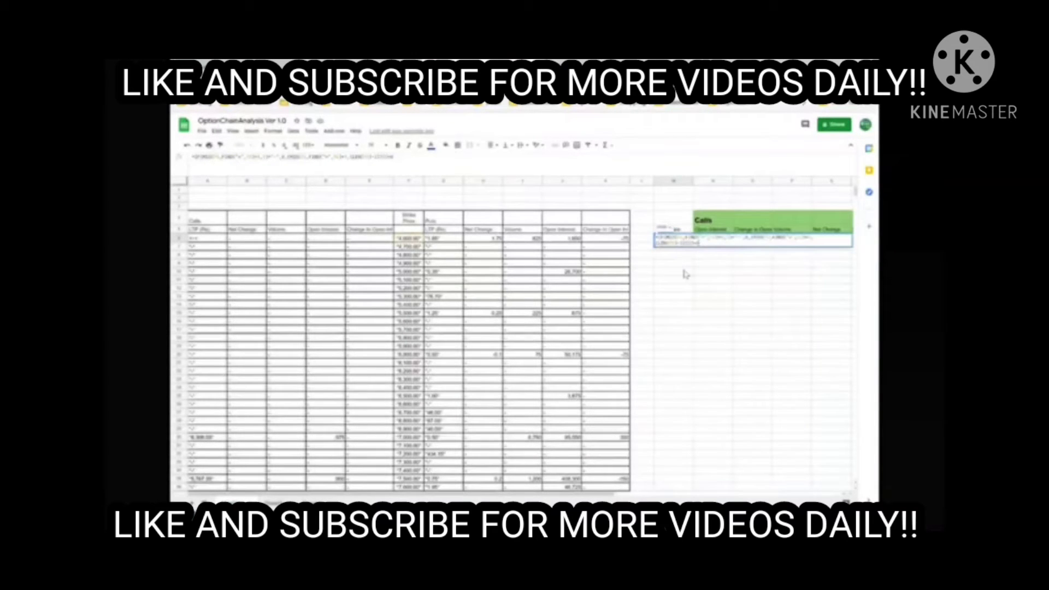
key("Return")
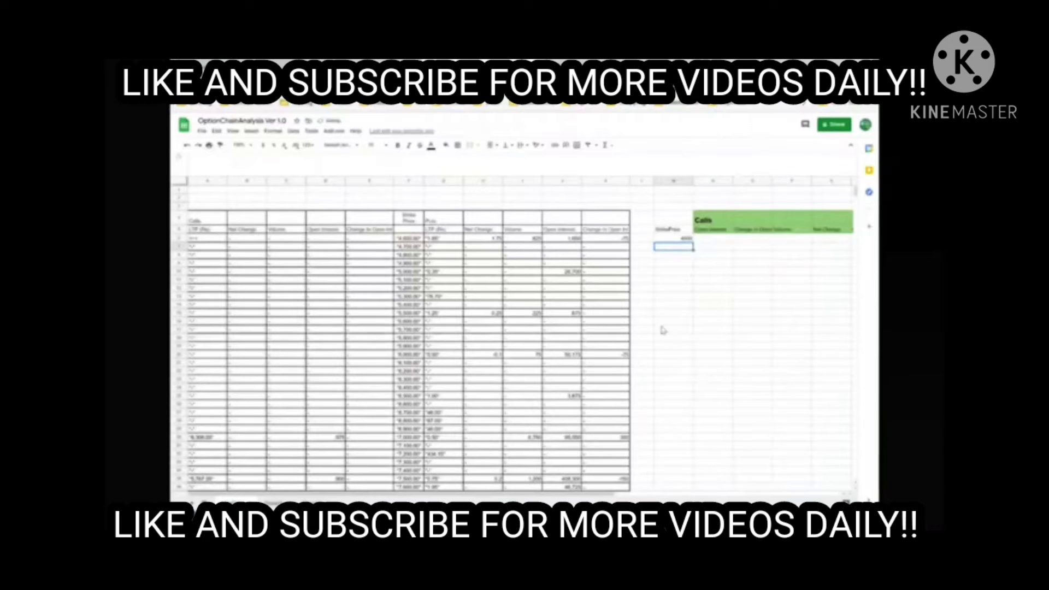
Step: Fill the StrikePrice formula down to the last data row, listing 4600, 4700, 4800 onward
left_click(682, 239)
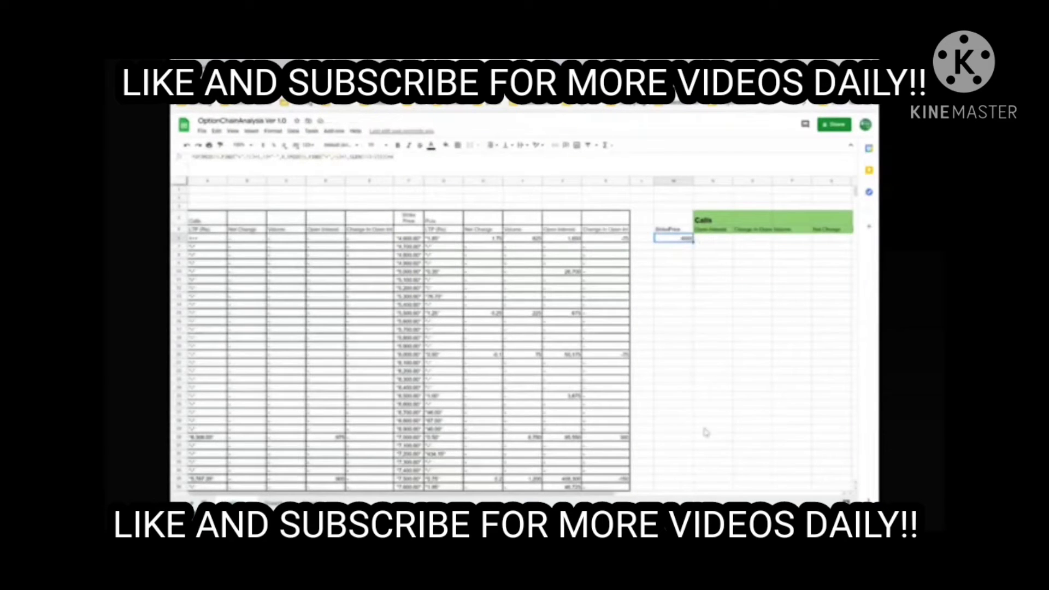
left_click_drag(693, 242, 704, 457)
scroll(704, 457, "down", 10)
scroll(679, 361, "down", 5)
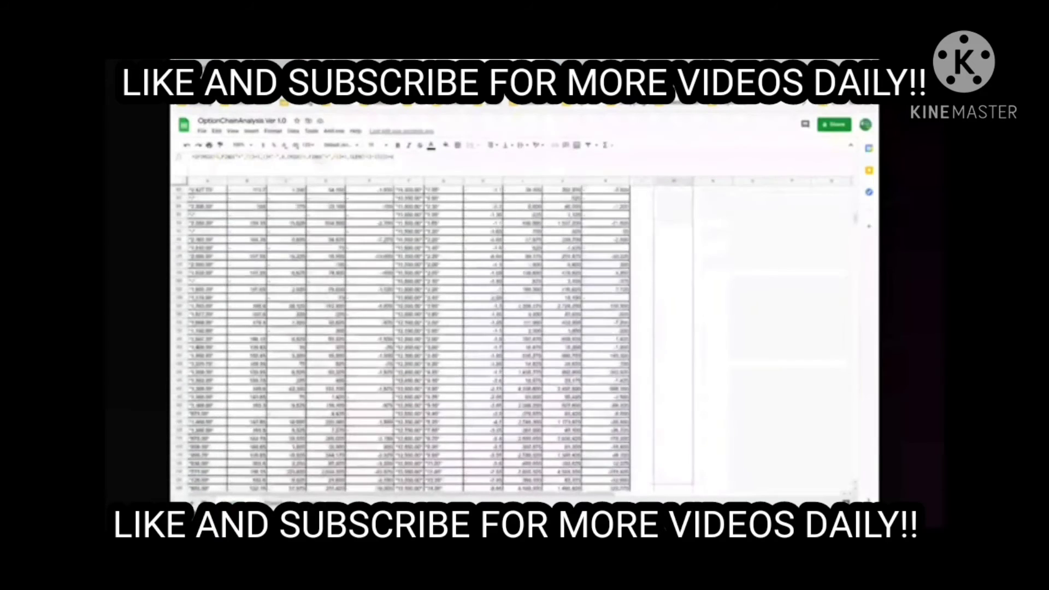
scroll(679, 361, "down", 5)
scroll(679, 361, "down", 5)
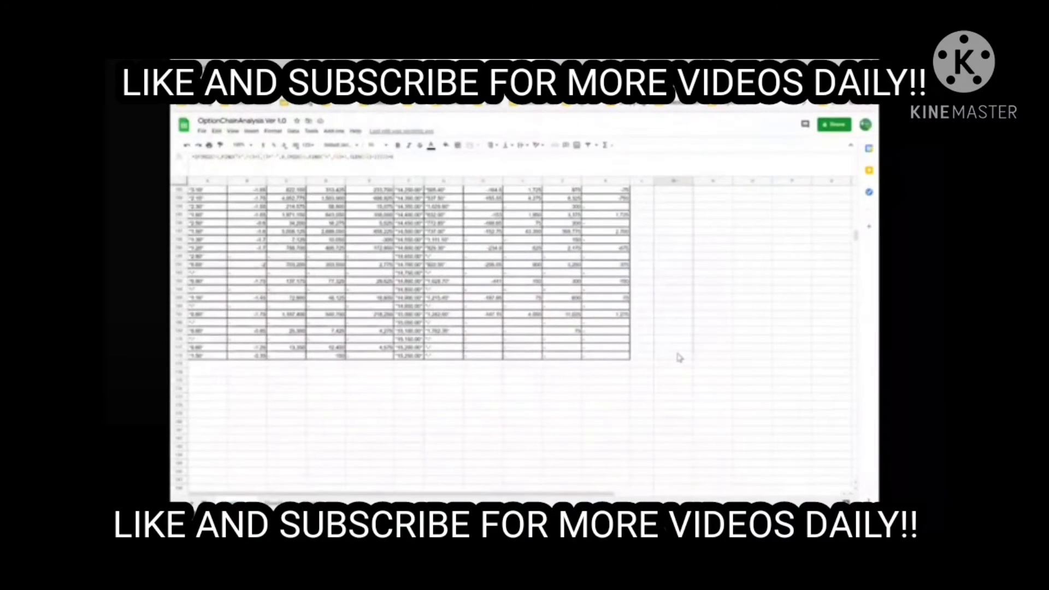
left_click_drag(678, 362, 679, 361)
scroll(679, 363, "up", 5)
scroll(679, 364, "up", 5)
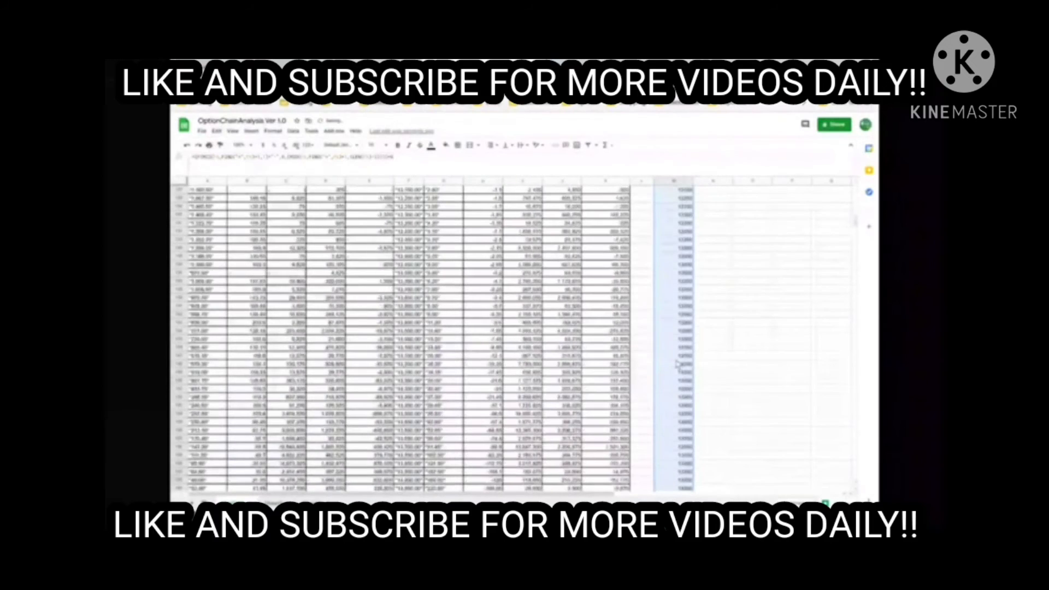
scroll(679, 364, "up", 5)
scroll(678, 364, "up", 5)
scroll(679, 366, "up", 5)
scroll(679, 366, "up", 5)
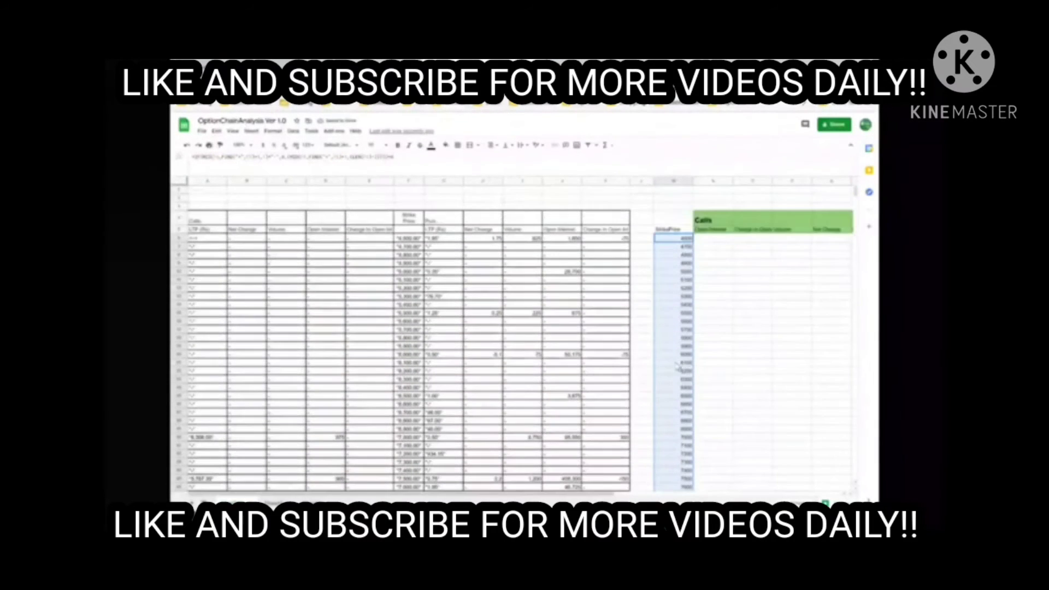
Step: Centre-align the StrikePrice values
left_click(492, 145)
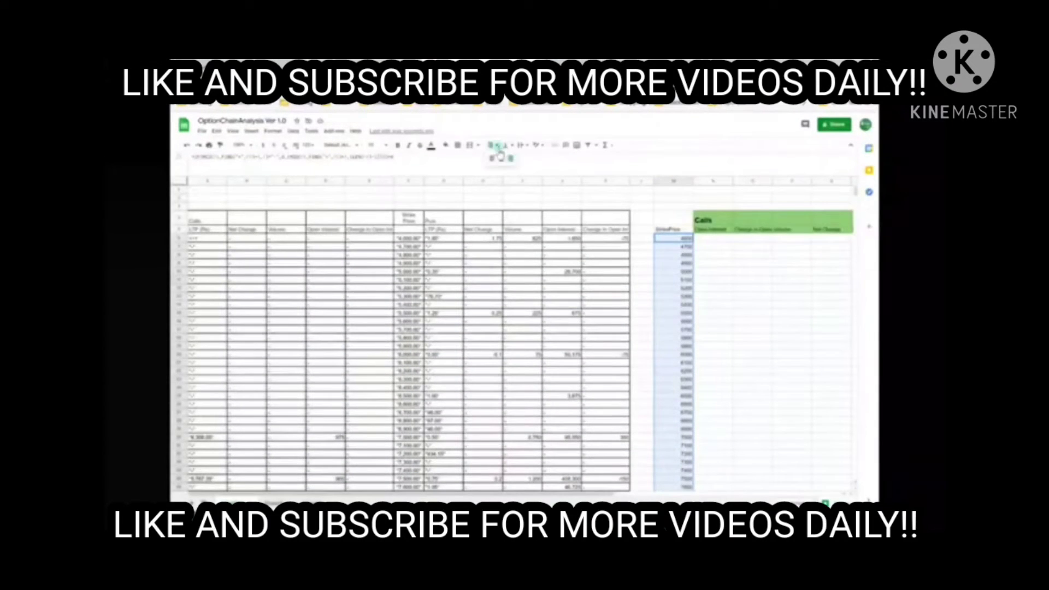
left_click(501, 160)
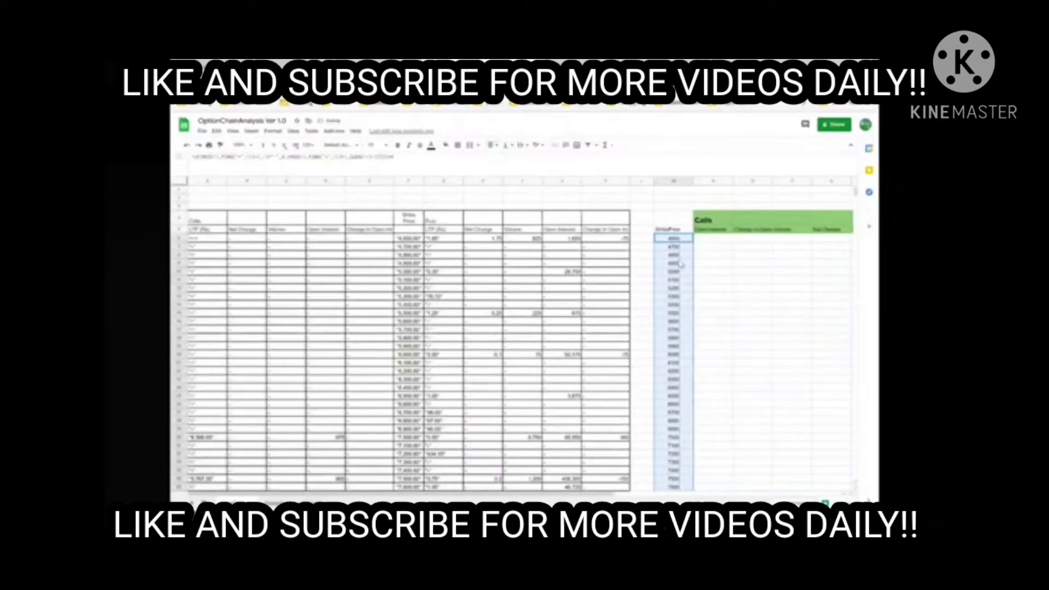
scroll(680, 264, "down", 10)
scroll(680, 264, "up", 10)
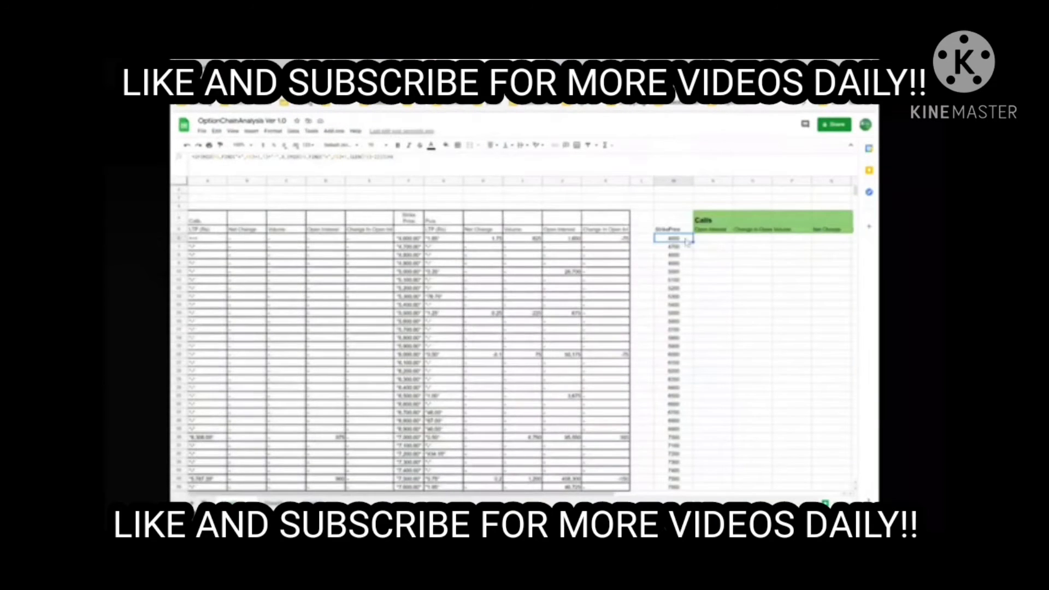
scroll(708, 313, "down", 10)
scroll(670, 306, "up", 10)
Step: Enter an IF formula in the first Calls Open Interest cell referencing the column D open interest
left_click(715, 240)
type("=")
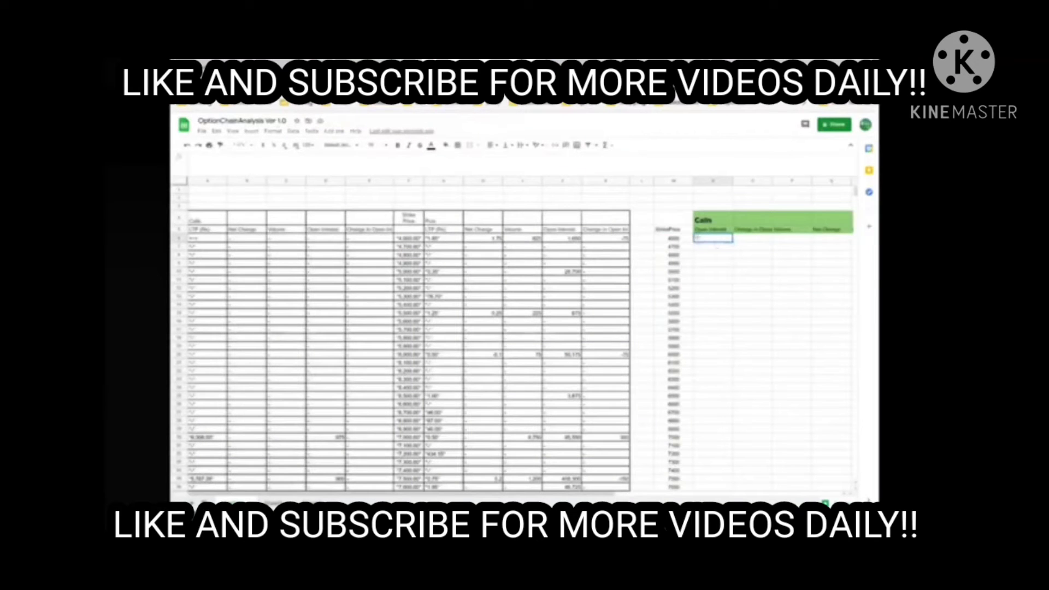
type("IF(")
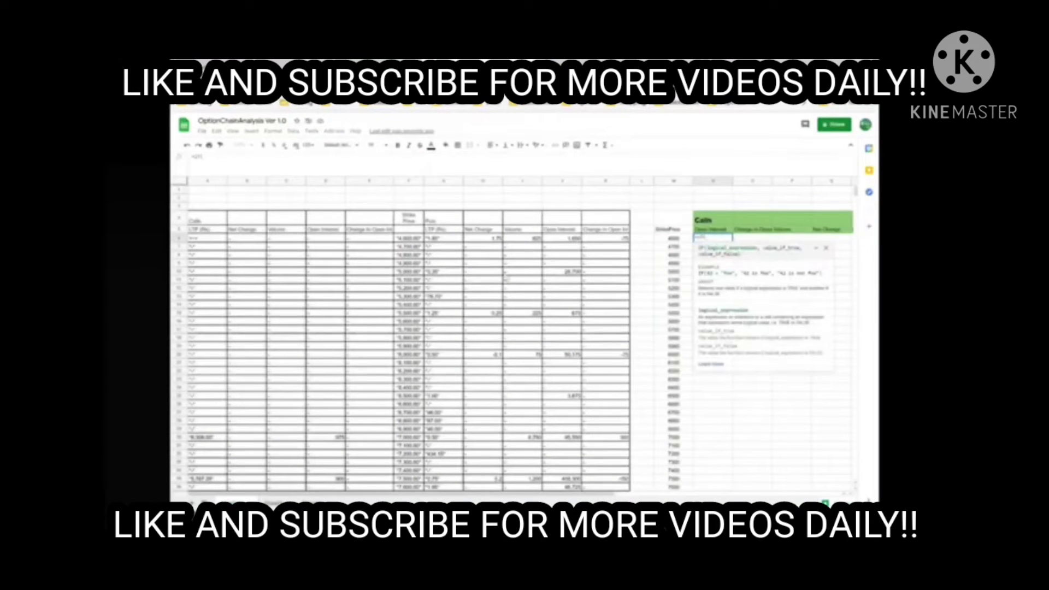
left_click(332, 241)
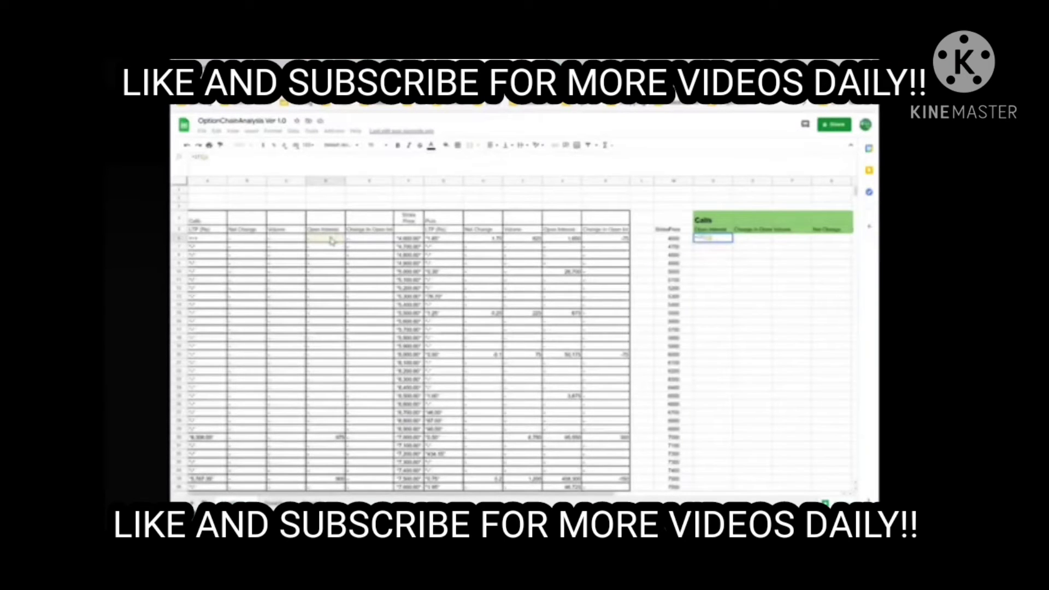
type(">")
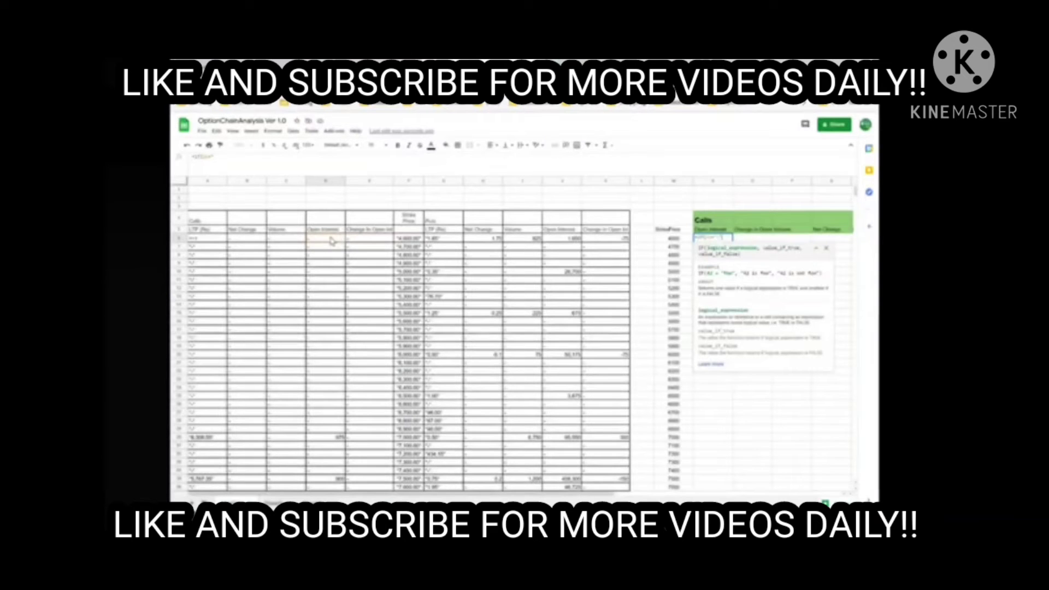
type("0")
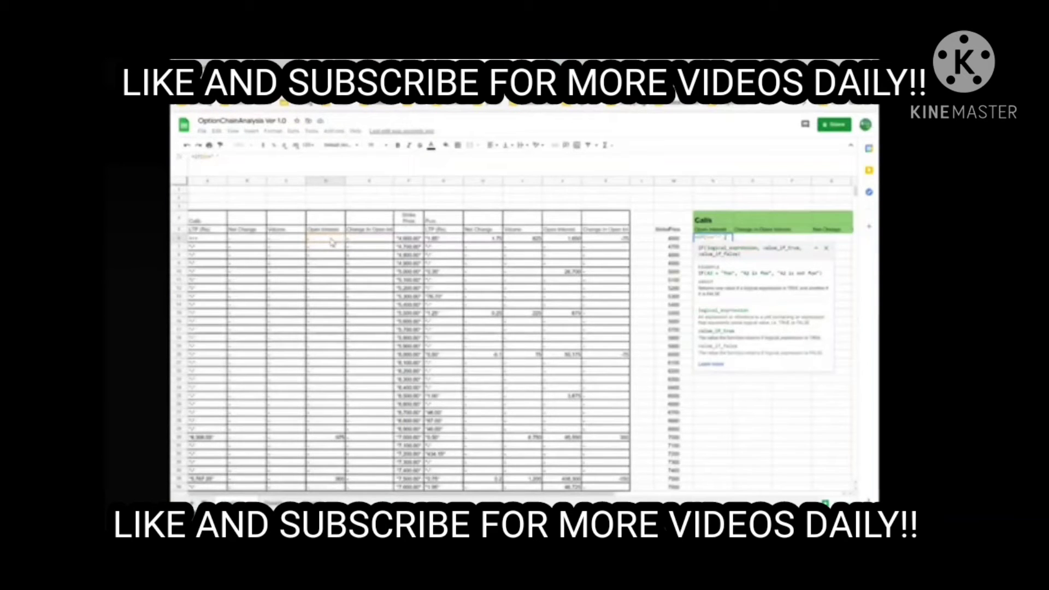
type(",\"")
type("\")")
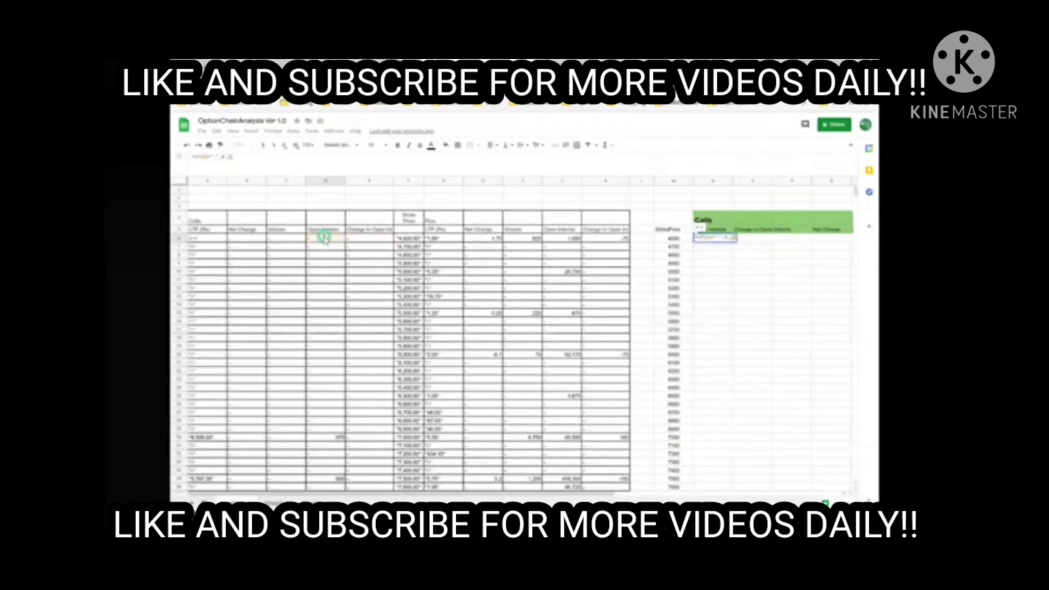
type(",")
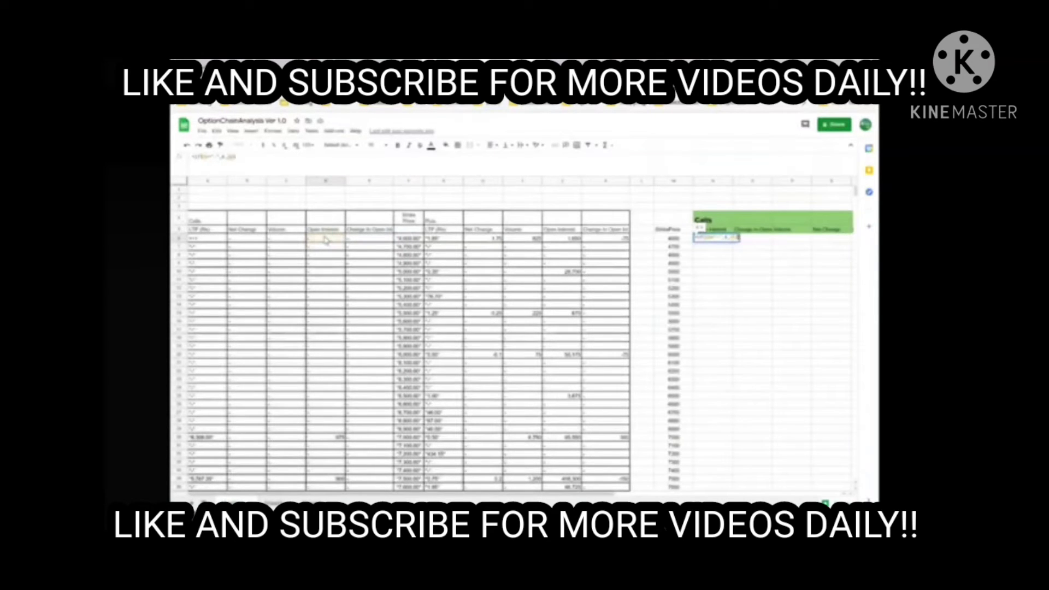
key("Return")
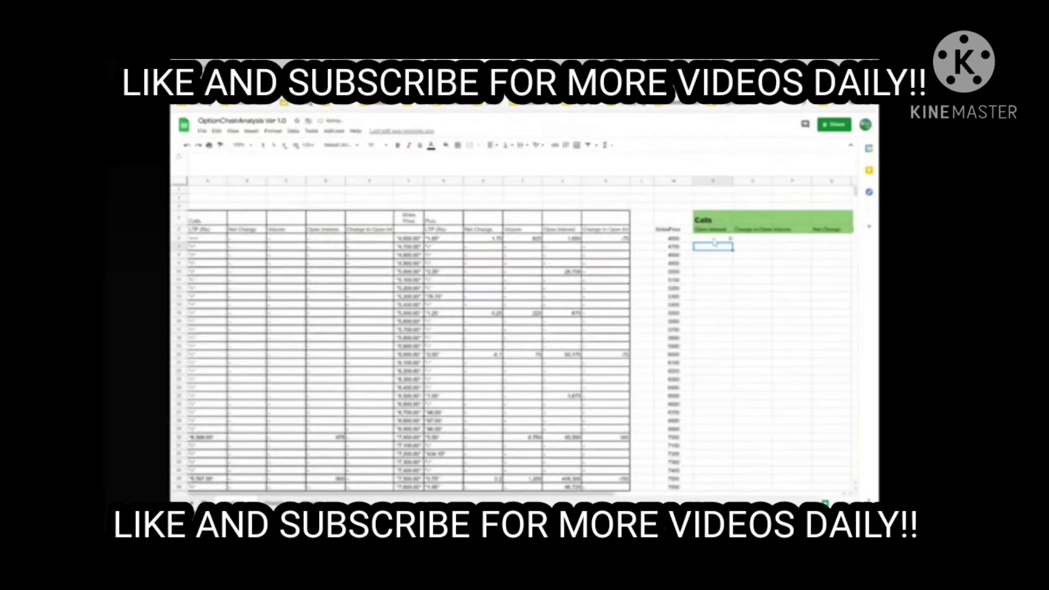
left_click(713, 240)
left_click(327, 240)
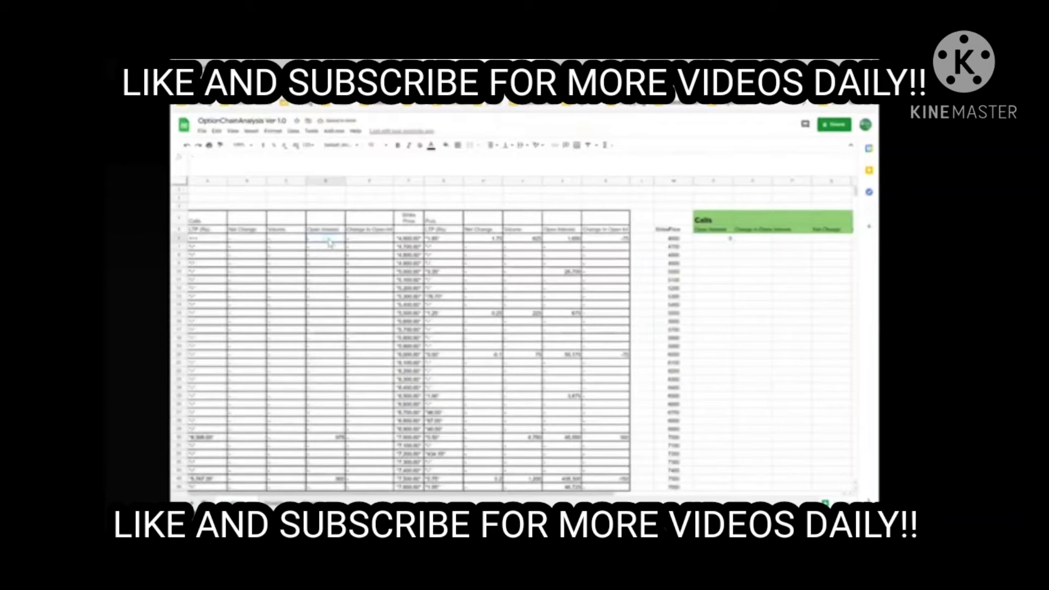
left_click(716, 239)
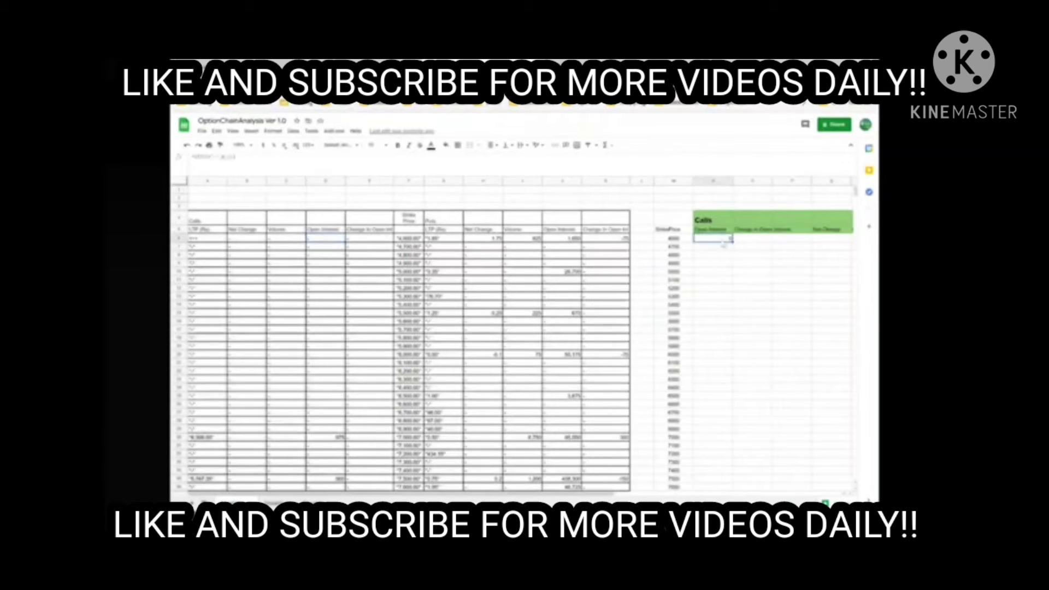
Step: Copy the Open Interest formula down every strike, giving mostly 0 with values like 475
double_click(733, 242)
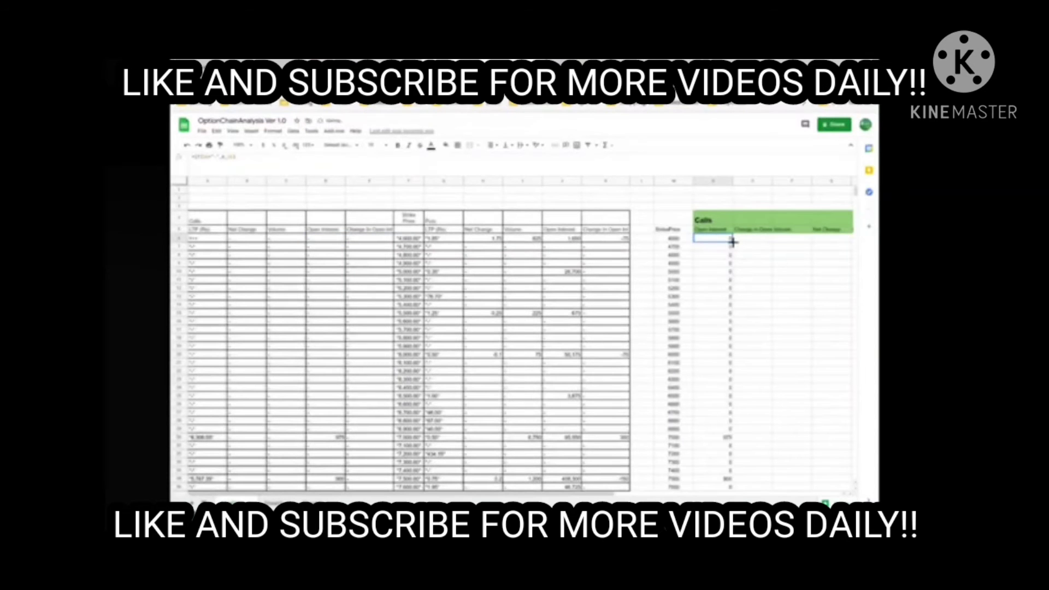
scroll(753, 382, "down", 10)
scroll(741, 371, "down", 8)
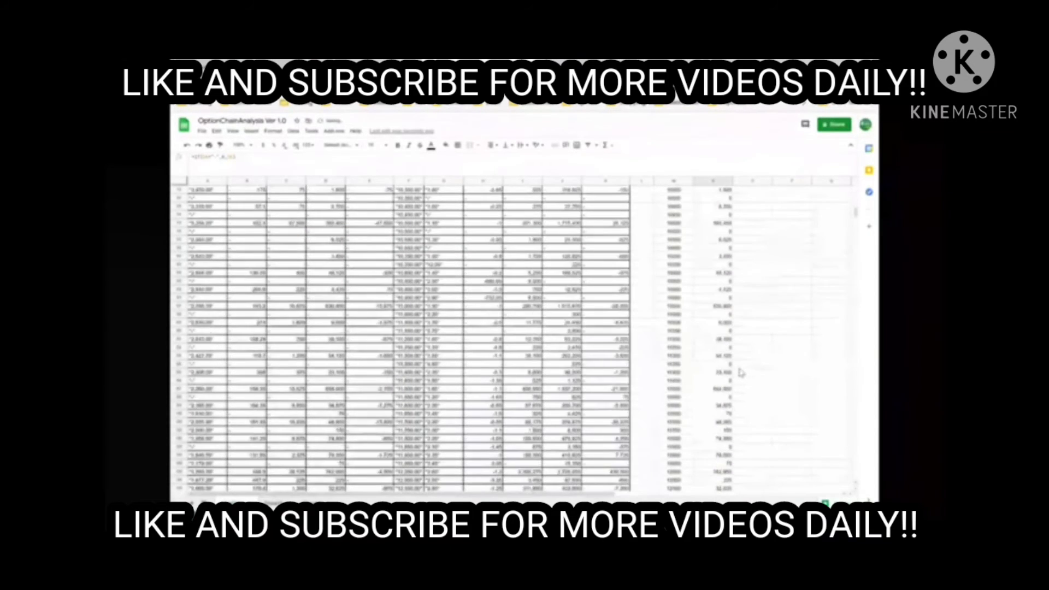
scroll(740, 373, "down", 8)
scroll(738, 374, "down", 8)
scroll(737, 374, "down", 8)
scroll(737, 374, "up", 5)
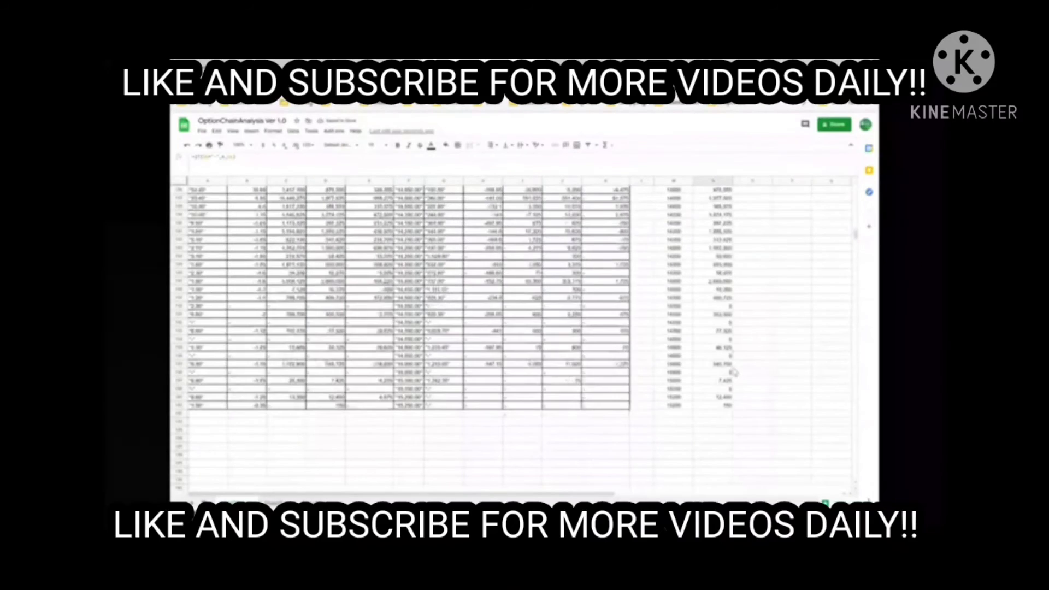
scroll(737, 375, "up", 5)
scroll(737, 374, "up", 5)
scroll(735, 375, "up", 5)
scroll(735, 375, "up", 5)
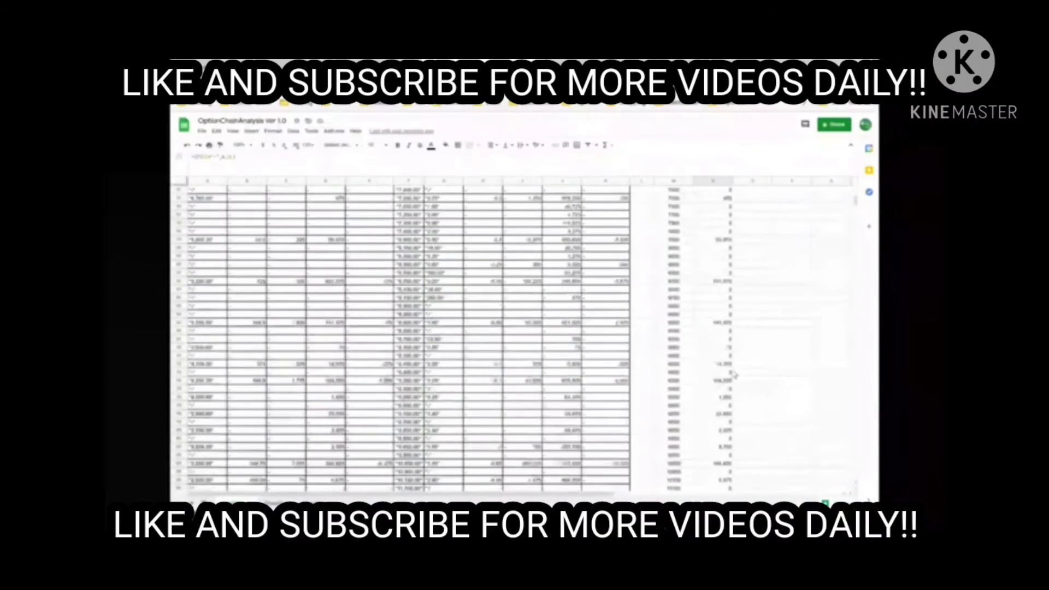
scroll(735, 374, "up", 10)
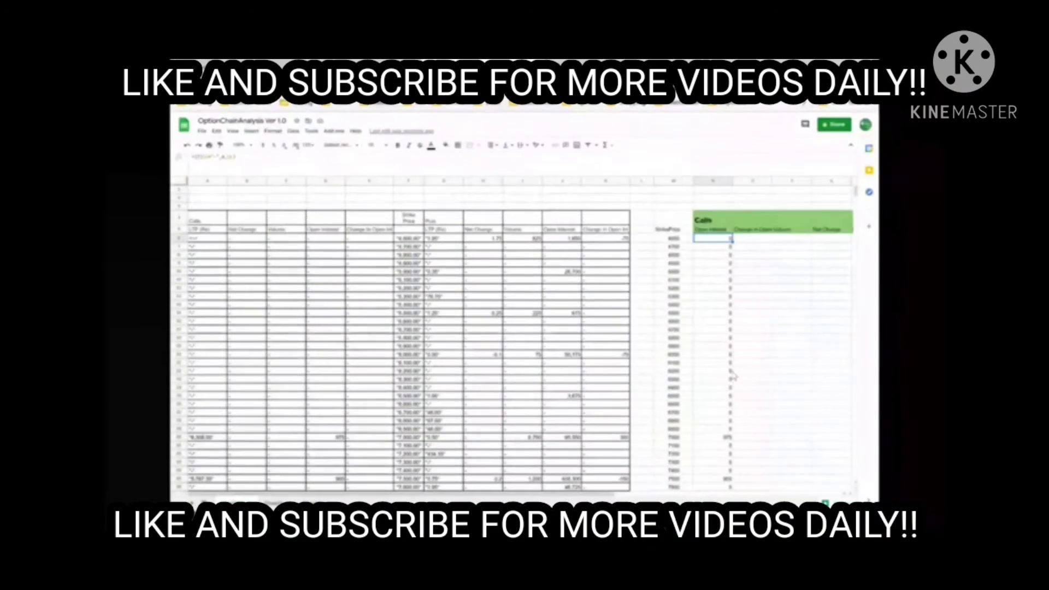
Step: Enter an IF formula in the first Change in Open Interest cell referencing E3
left_click(756, 240)
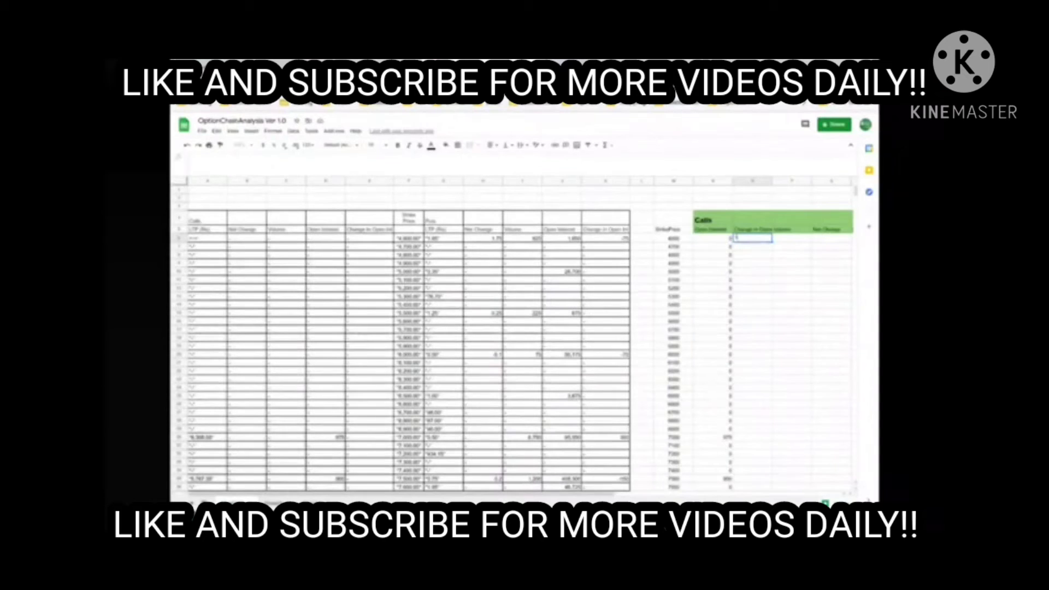
type("=IF(")
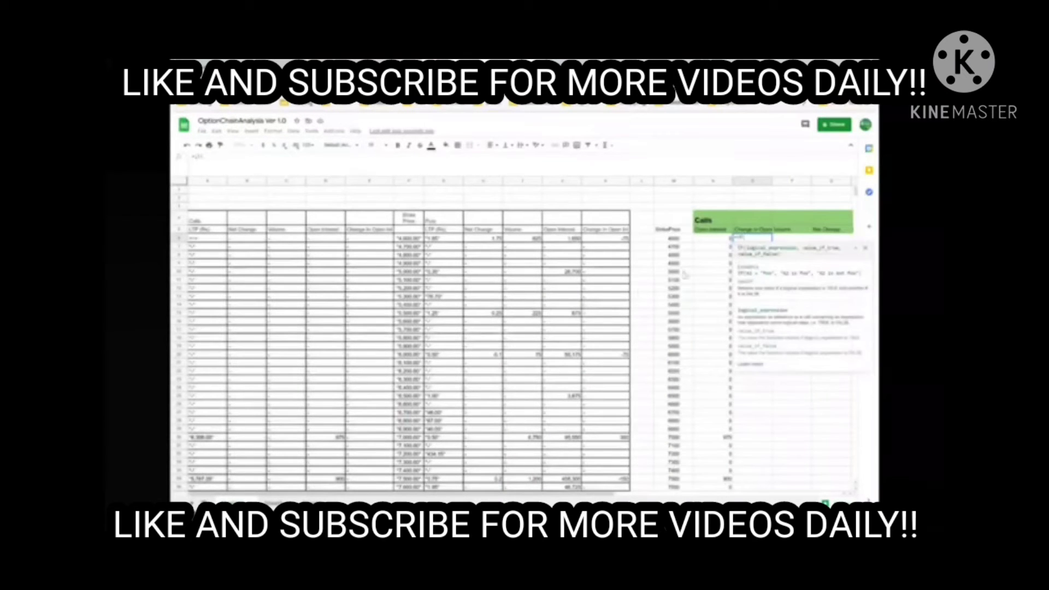
left_click(362, 240)
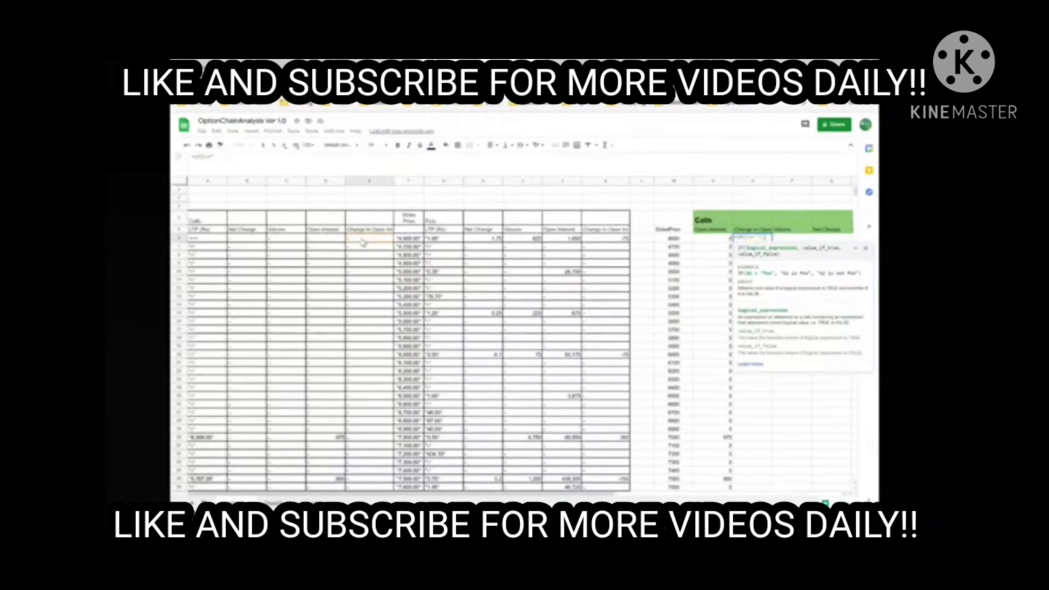
type(">0")
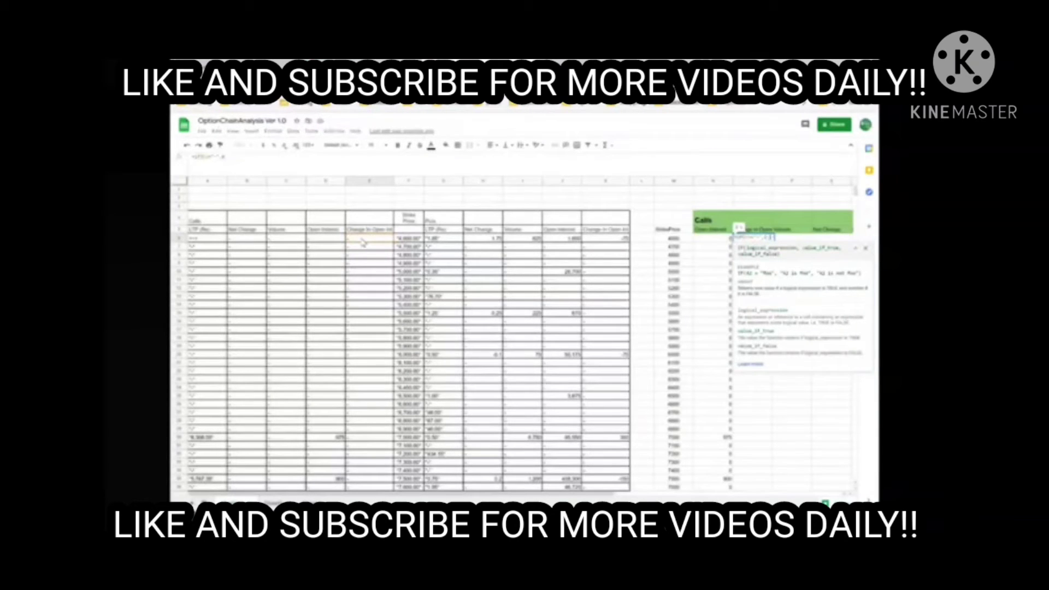
type(",O4")
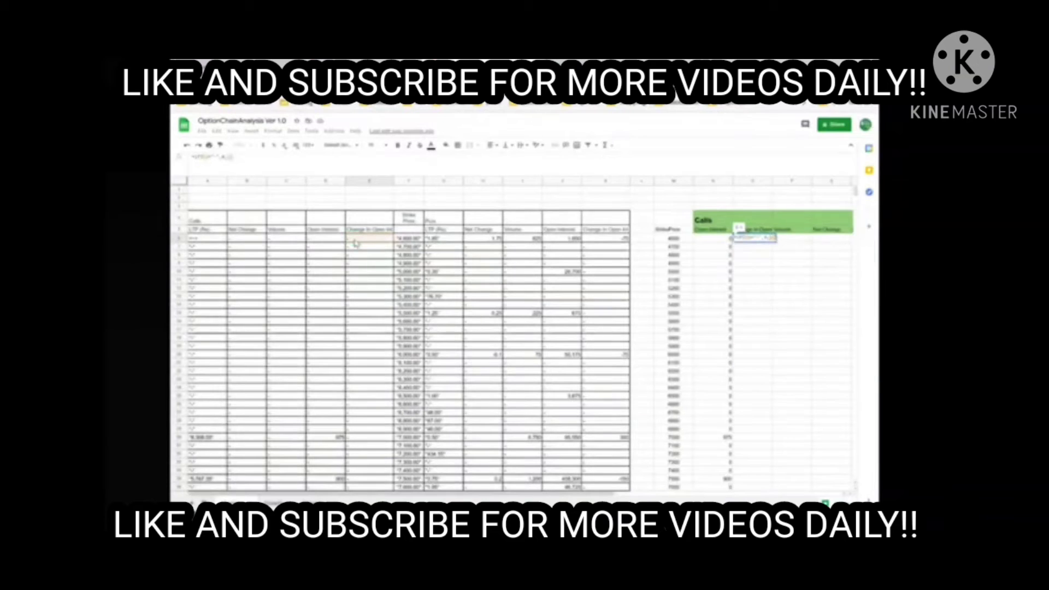
type("0")
key("Return")
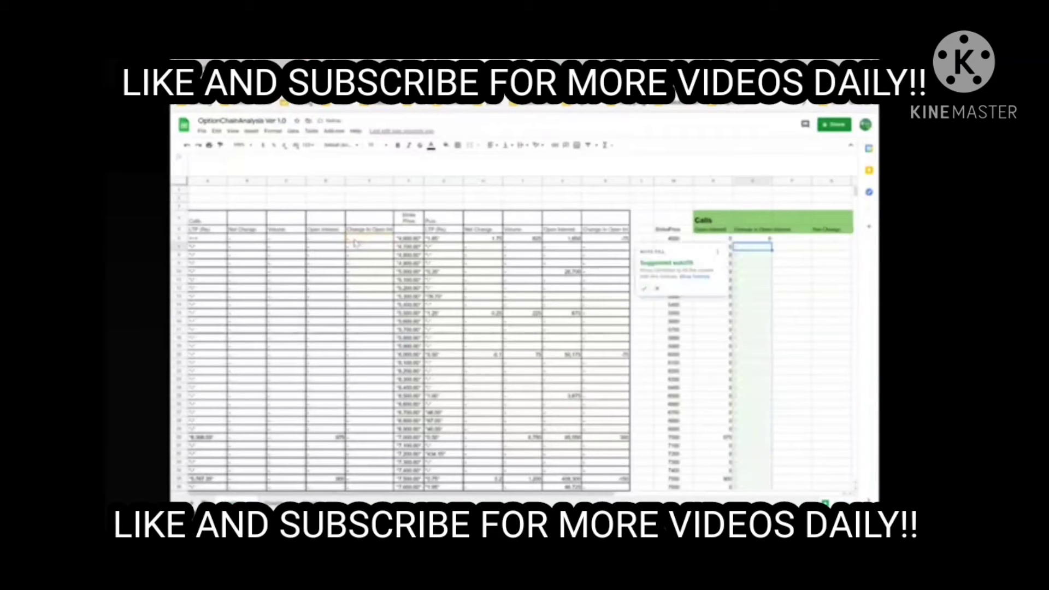
Step: Accept the autofill so Change in OI fills every strike, showing values like -375 and -1,200
left_click(645, 290)
scroll(728, 327, "down", 5)
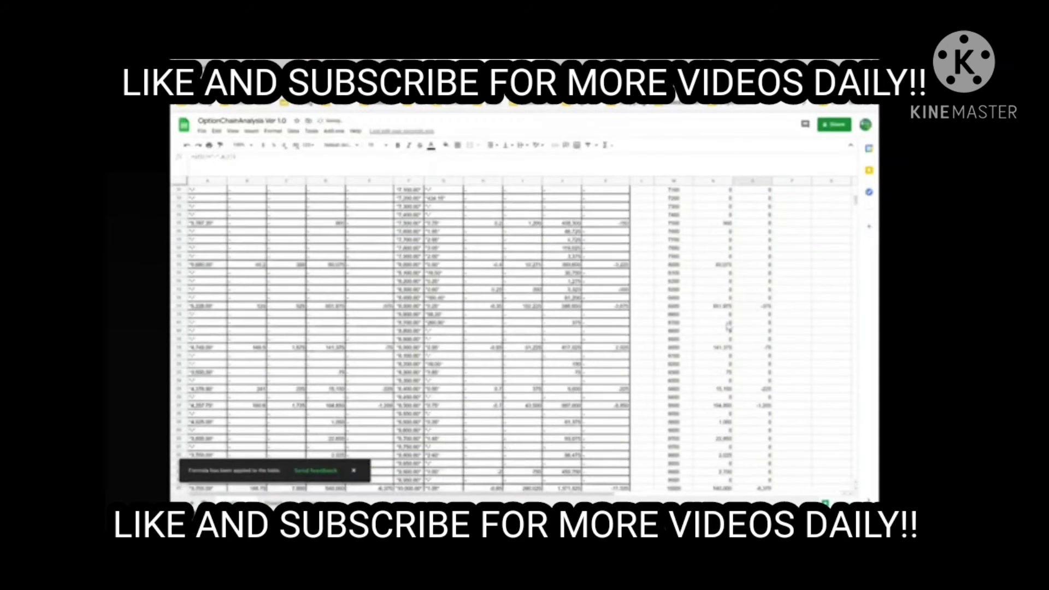
scroll(728, 330, "down", 10)
scroll(728, 331, "down", 10)
scroll(728, 330, "down", 10)
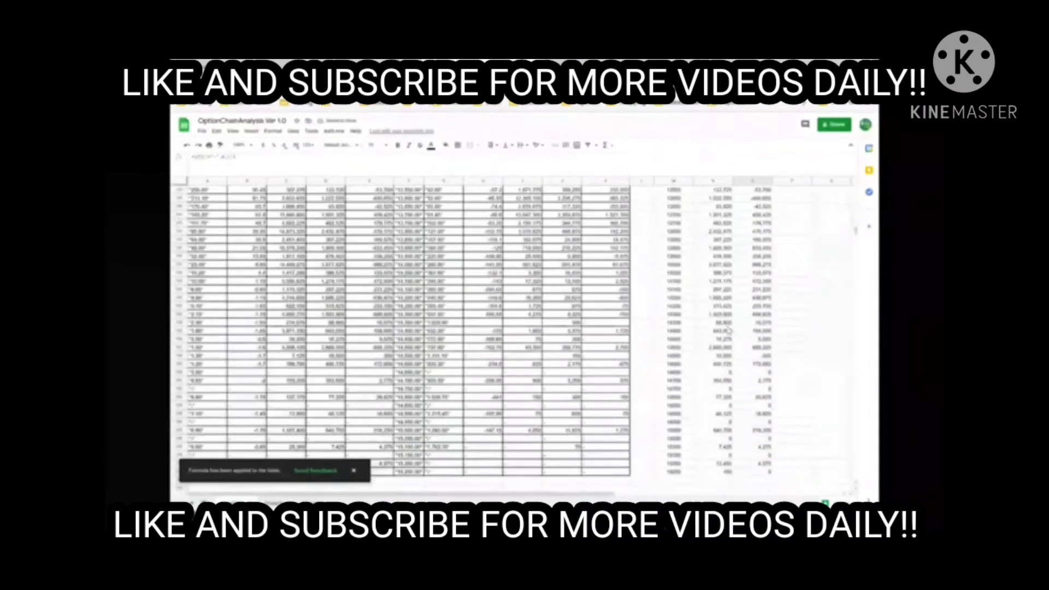
scroll(727, 331, "down", 10)
scroll(731, 335, "up", 10)
scroll(730, 334, "up", 10)
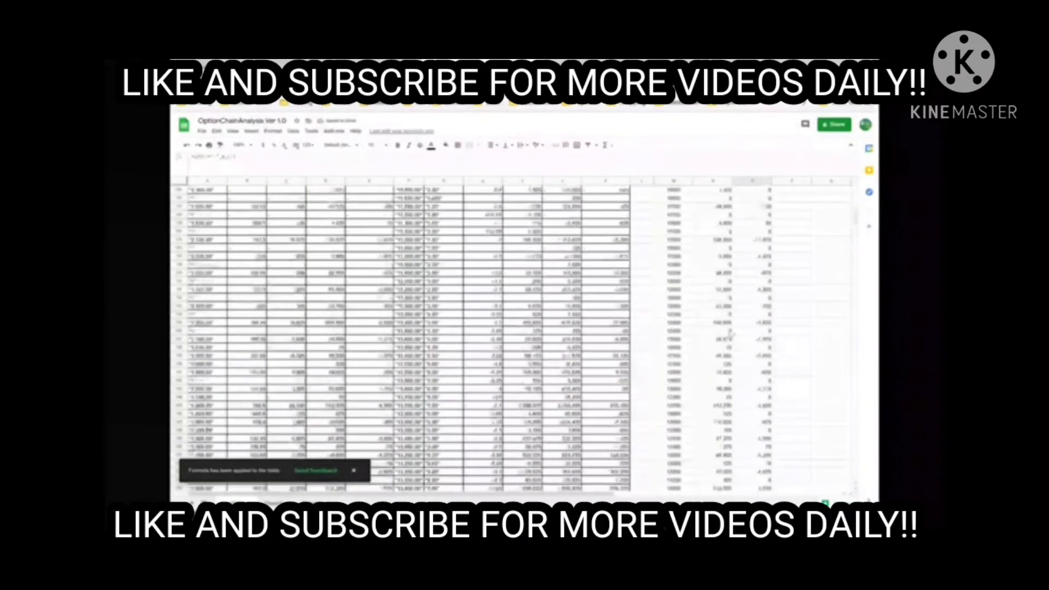
scroll(730, 334, "up", 10)
scroll(730, 335, "up", 10)
scroll(729, 339, "up", 10)
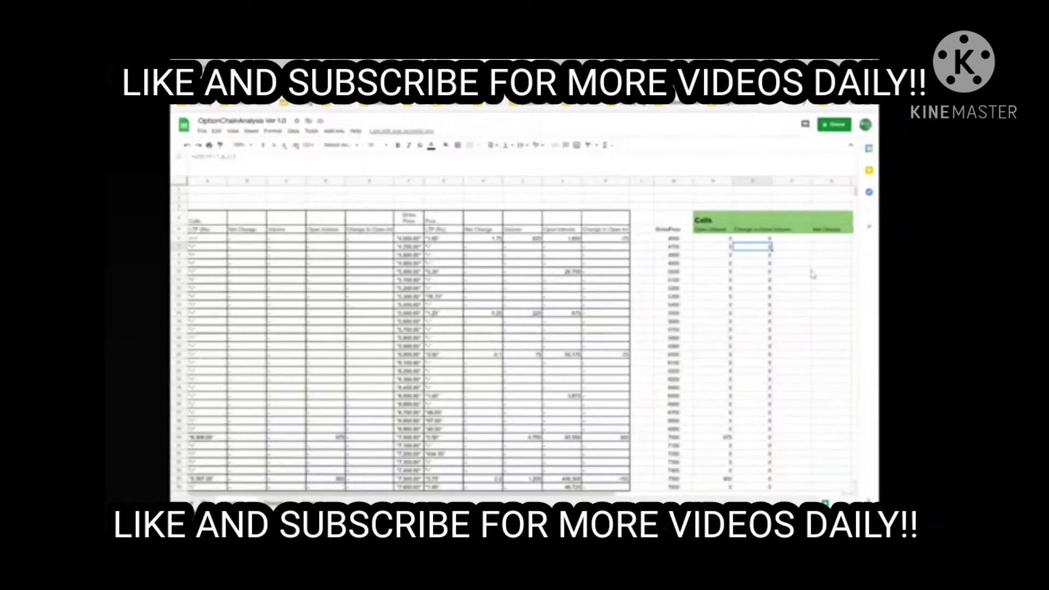
Step: Enter an IF formula in the first Calls Net Change cell referencing cell C6
left_click(794, 240)
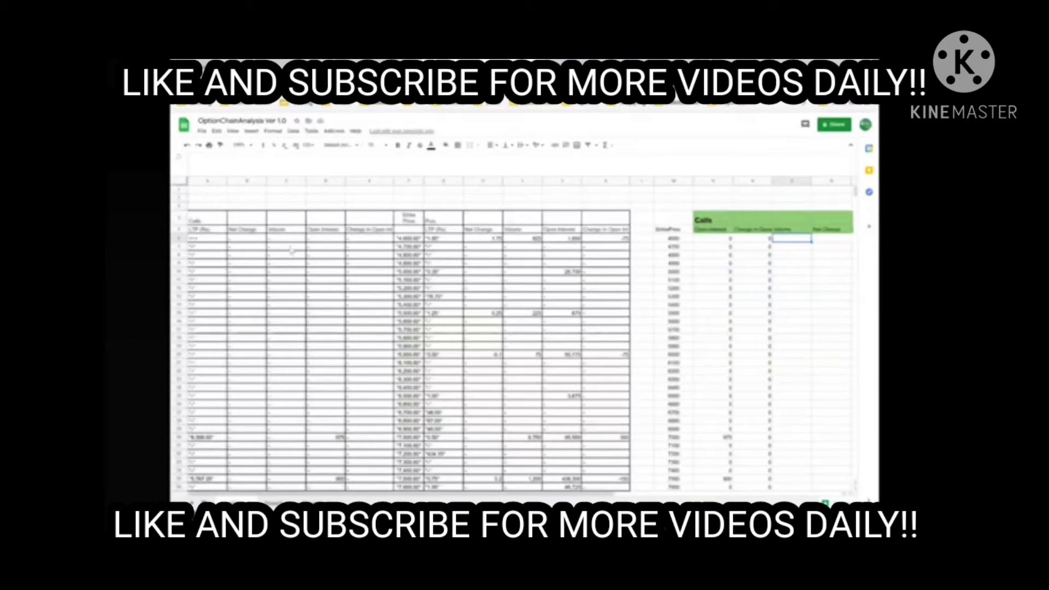
type("=")
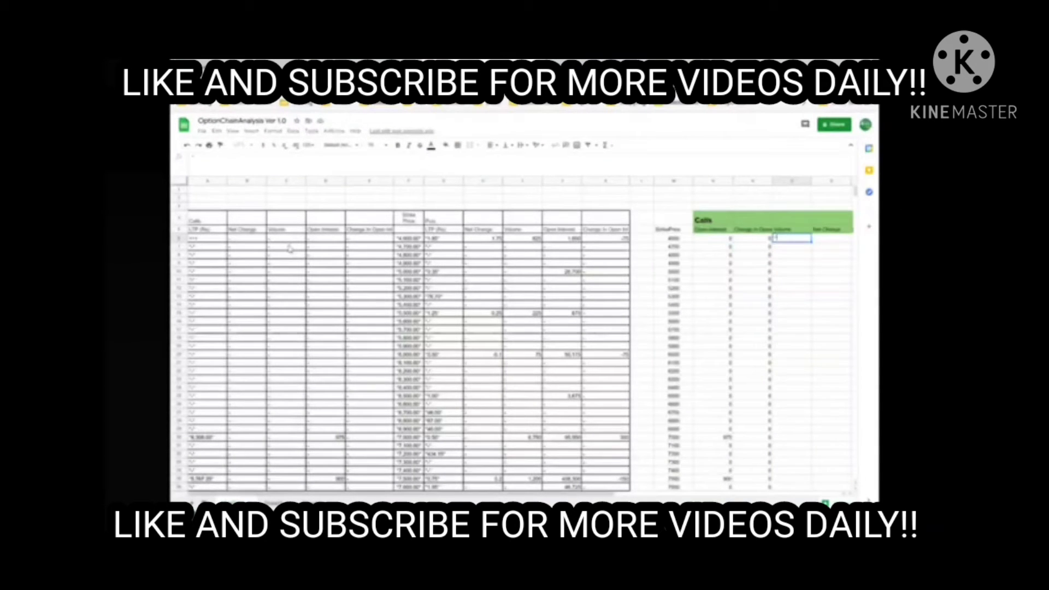
type("if(")
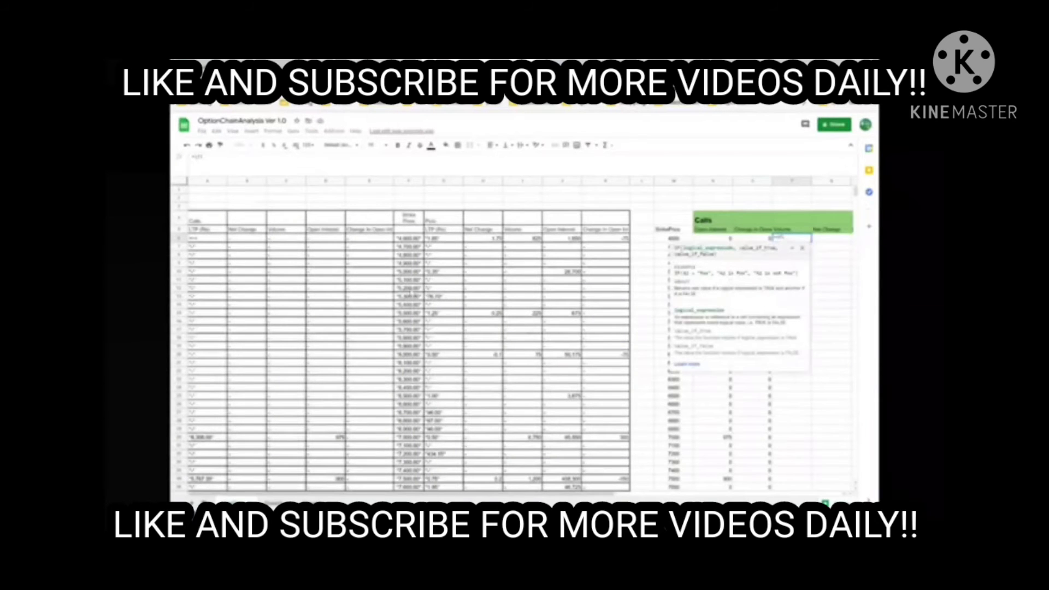
left_click(288, 239)
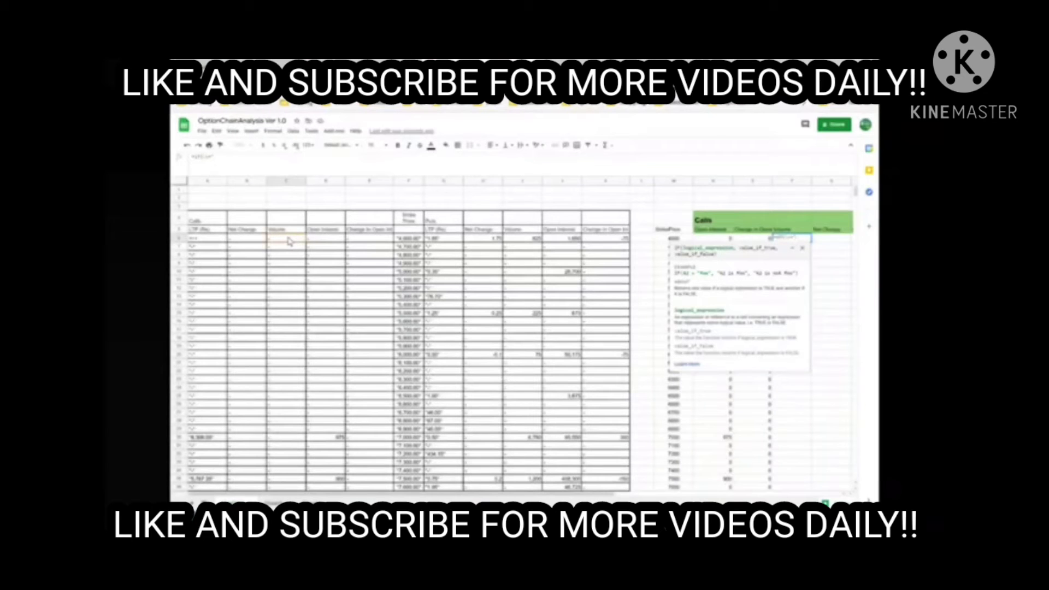
type(",")
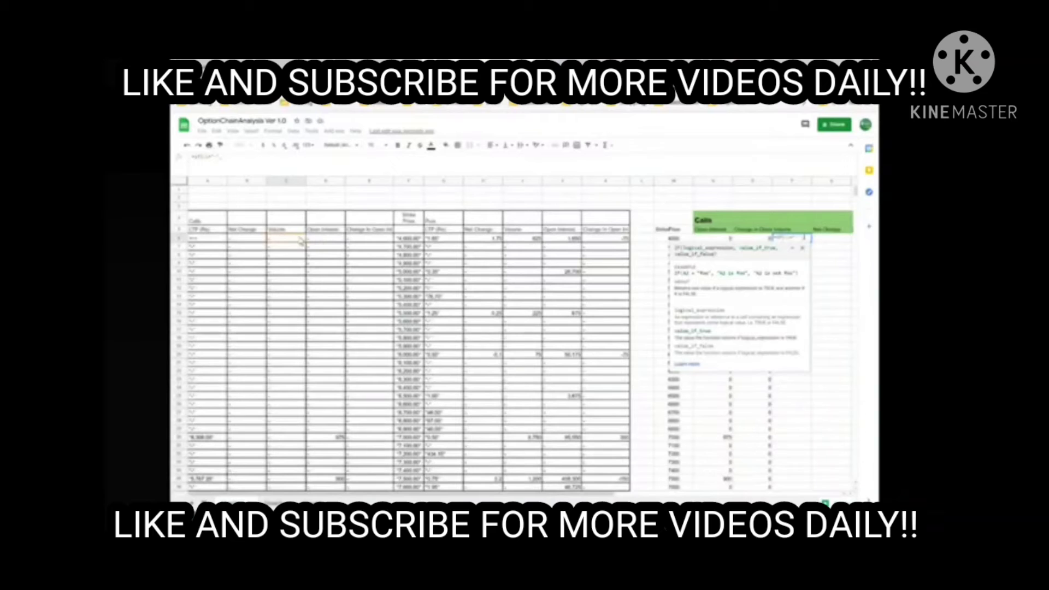
type("\"")
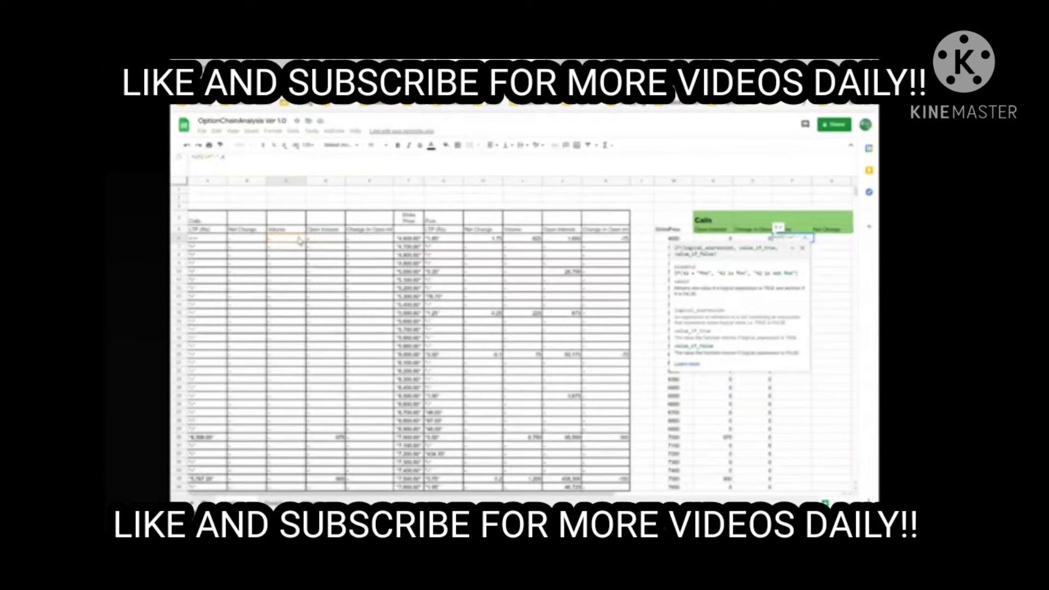
left_click(298, 239)
type("=")
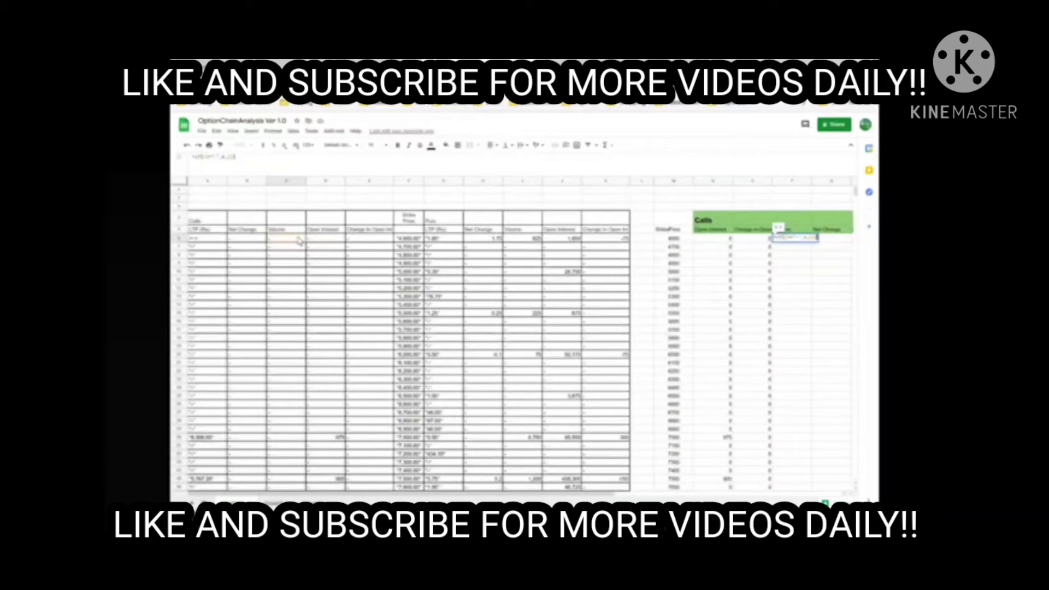
key("Return")
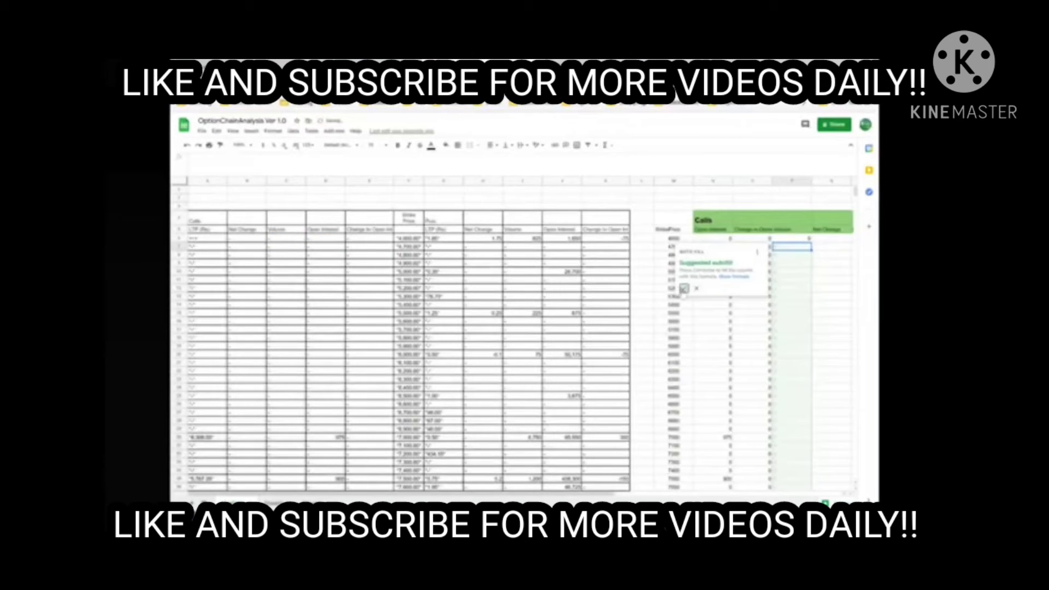
Step: Accept the autofill to fill the column down every strike, showing values like 225, 1,720 and 7,800
left_click(684, 289)
scroll(818, 336, "down", 10)
scroll(818, 336, "down", 5)
scroll(817, 336, "down", 5)
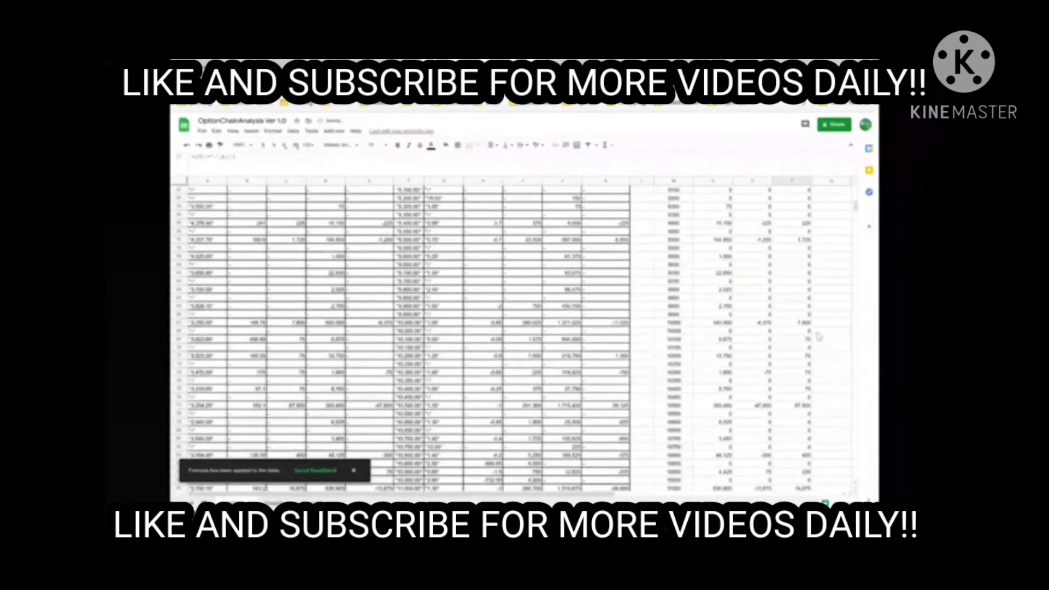
key("Left")
key("Left")
key("Left")
key("Left")
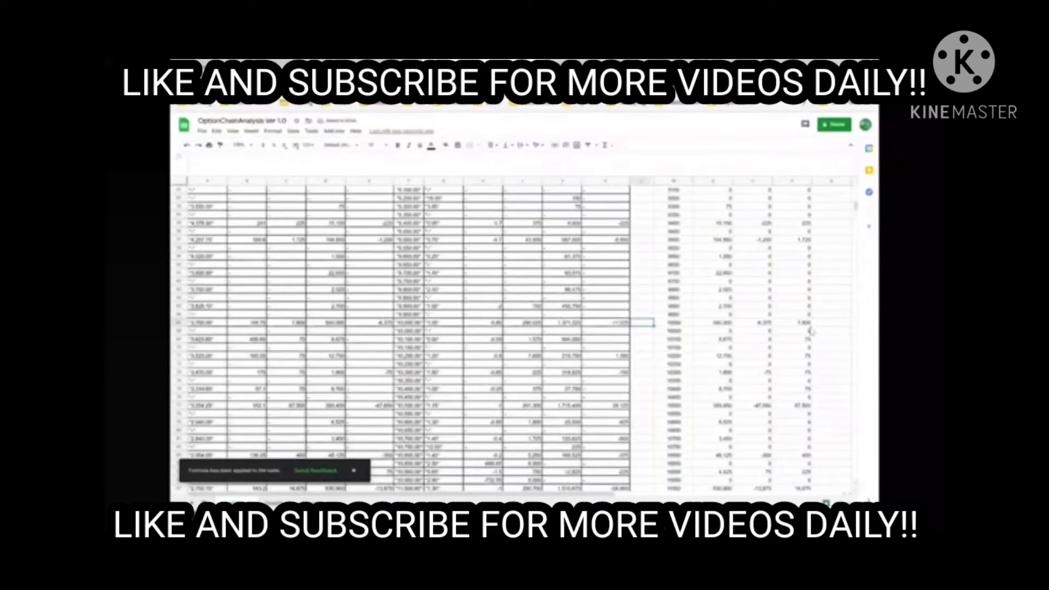
key("Left")
key("Left")
key("Left")
key("Left")
key("Left")
key("Left")
key("Left")
key("Left")
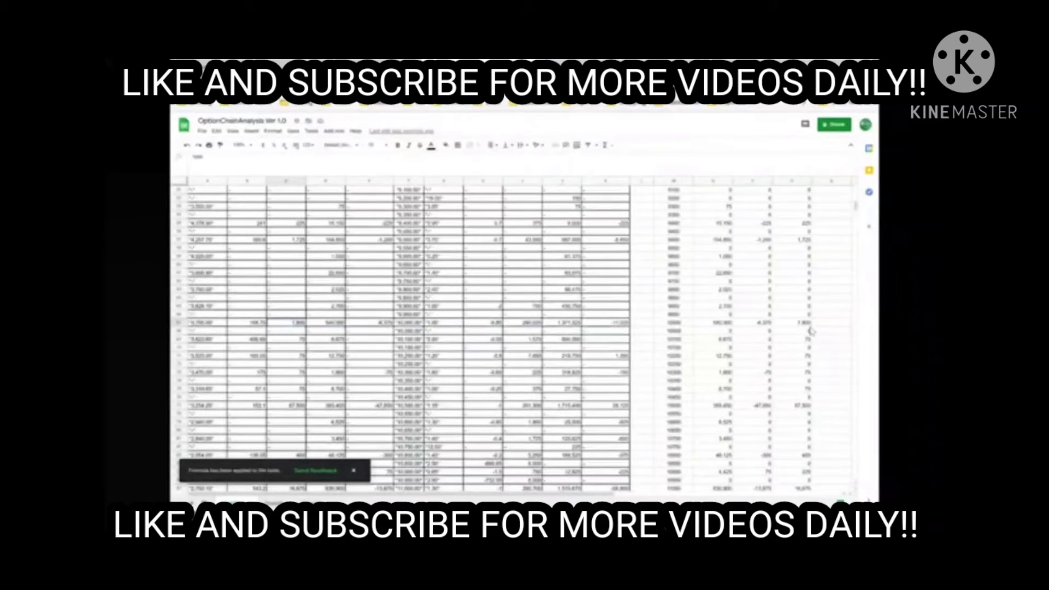
key("Right")
key("Right")
key("Right")
key("Right")
key("Right")
key("Right")
key("Right")
scroll(669, 391, "up", 5)
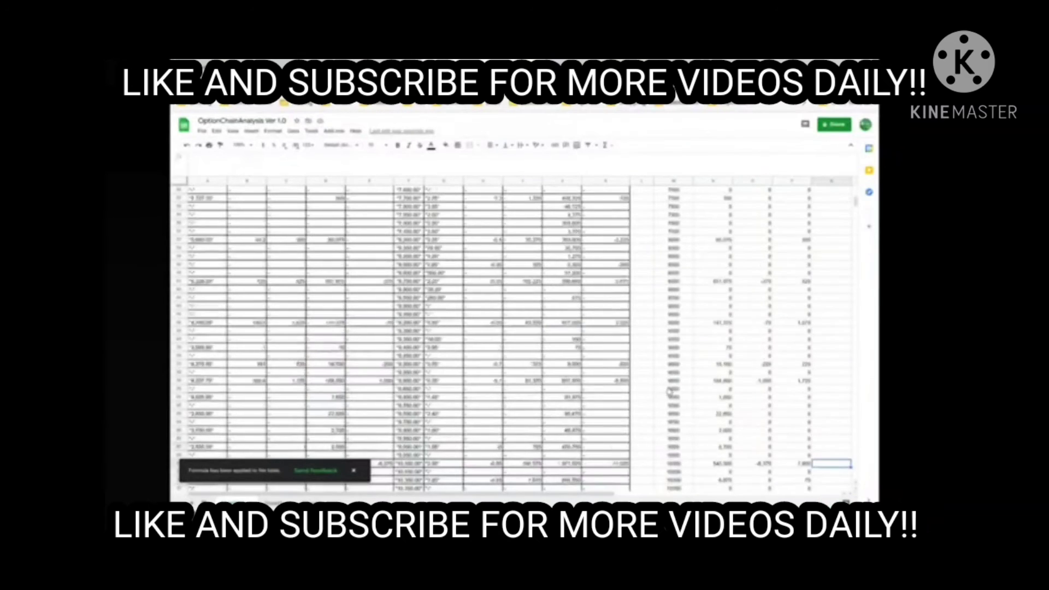
scroll(669, 391, "up", 8)
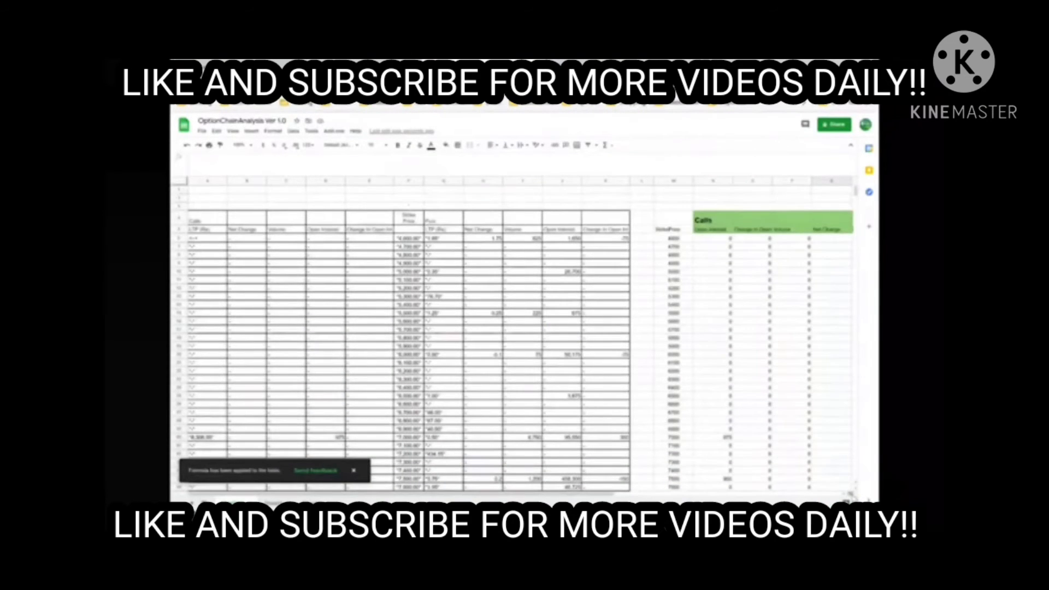
Step: Enter an IF formula in the first Calls LTP cell referencing the left table's source cell
scroll(714, 464, "right", 1)
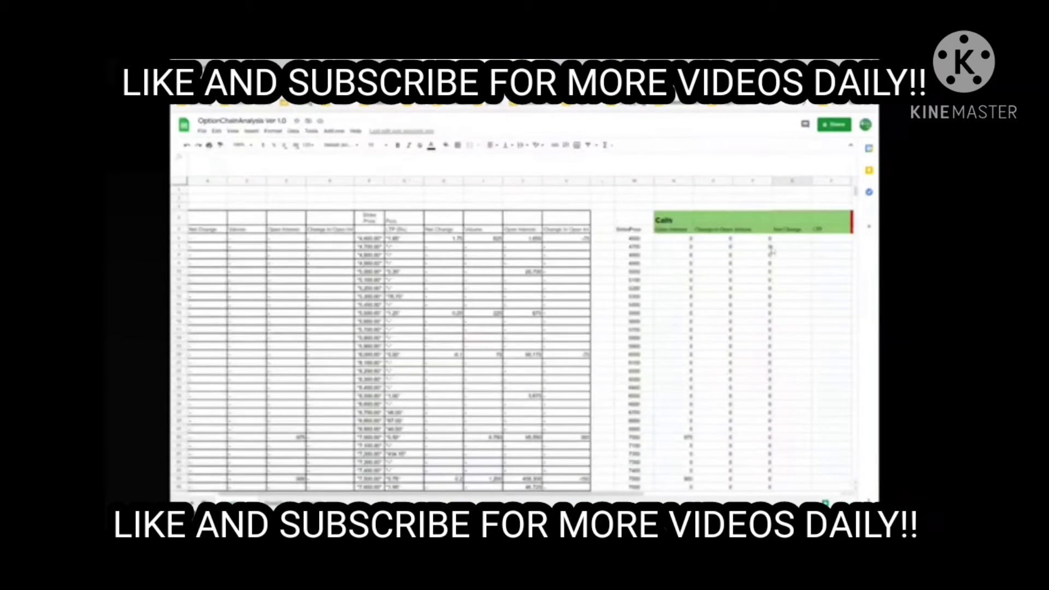
left_click(788, 239)
type("=")
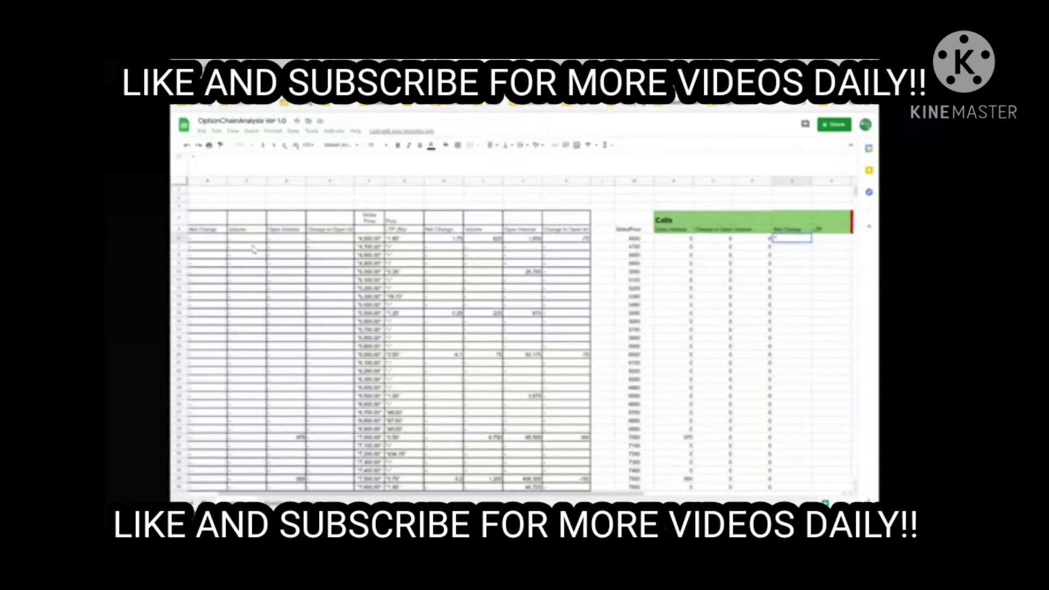
type("IF(")
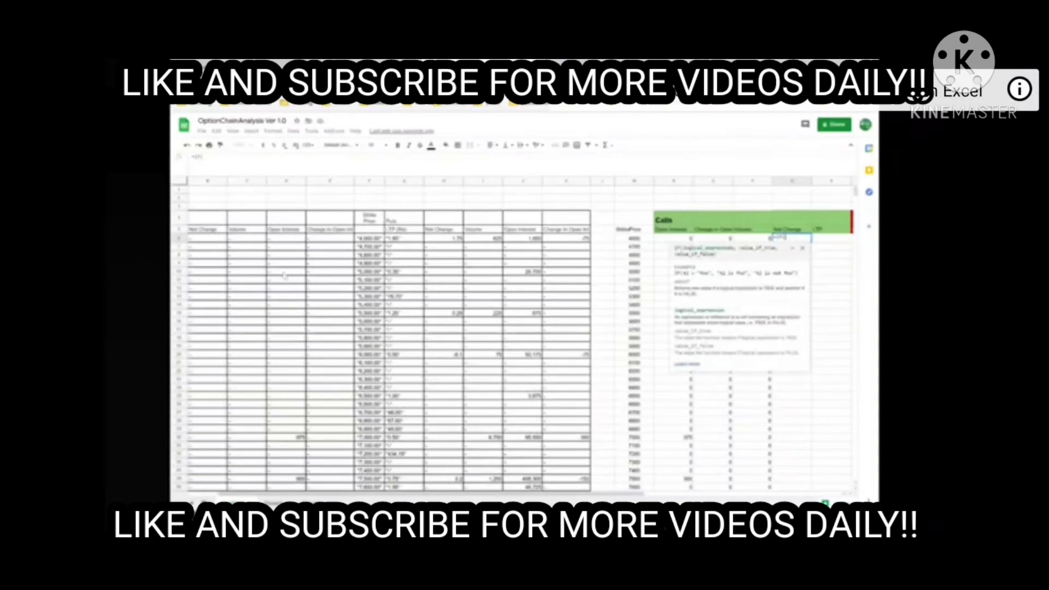
left_click(209, 238)
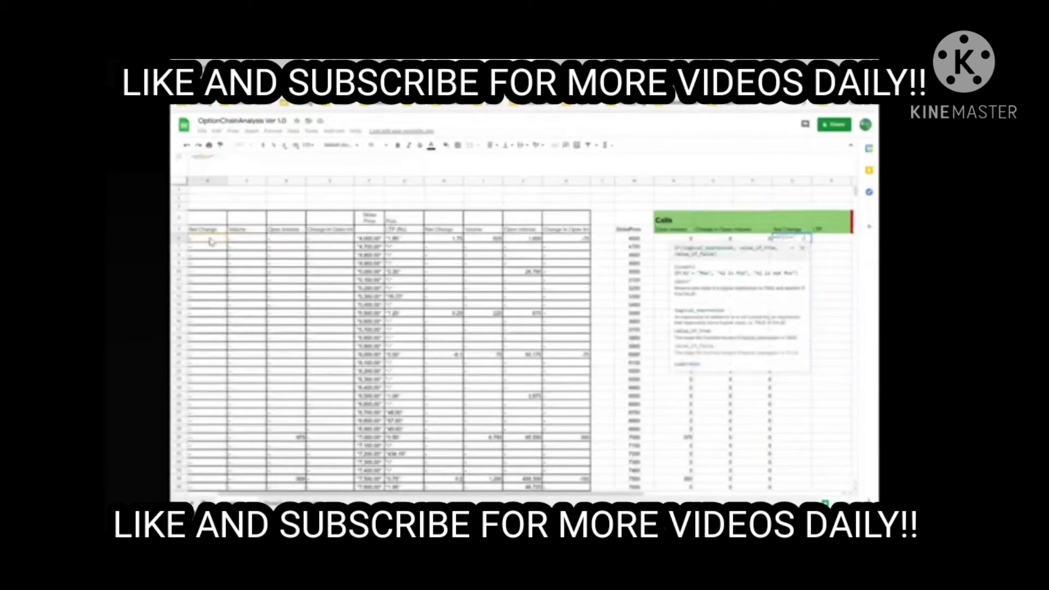
type(">")
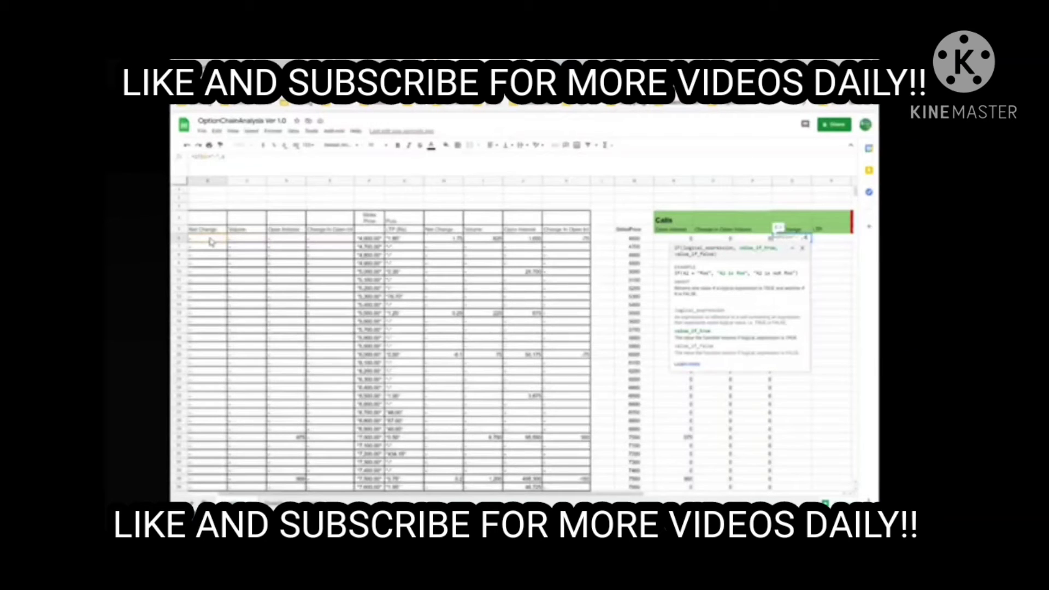
type(",")
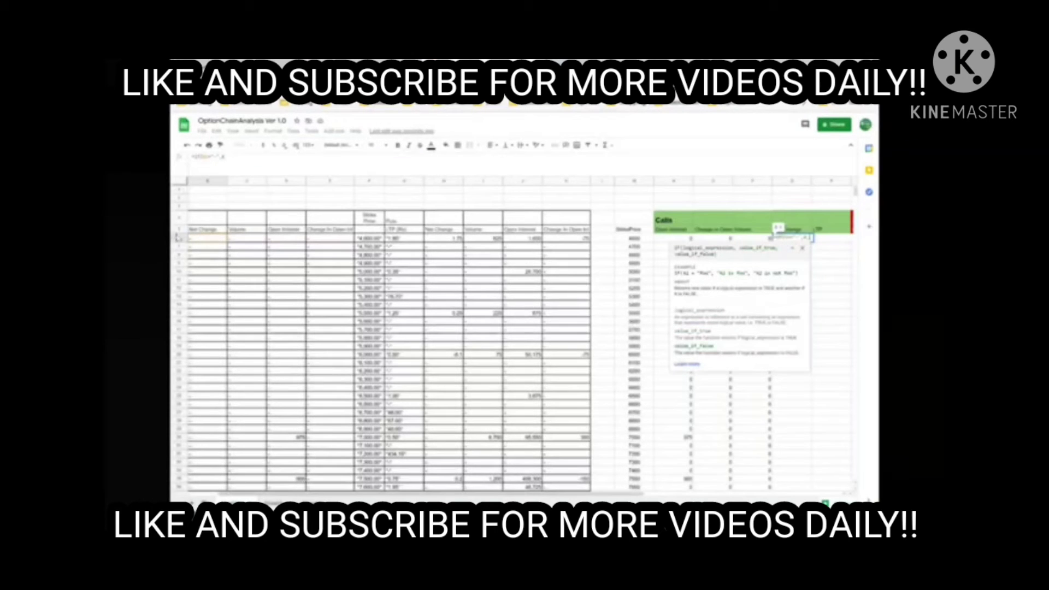
left_click(212, 240)
type(")")
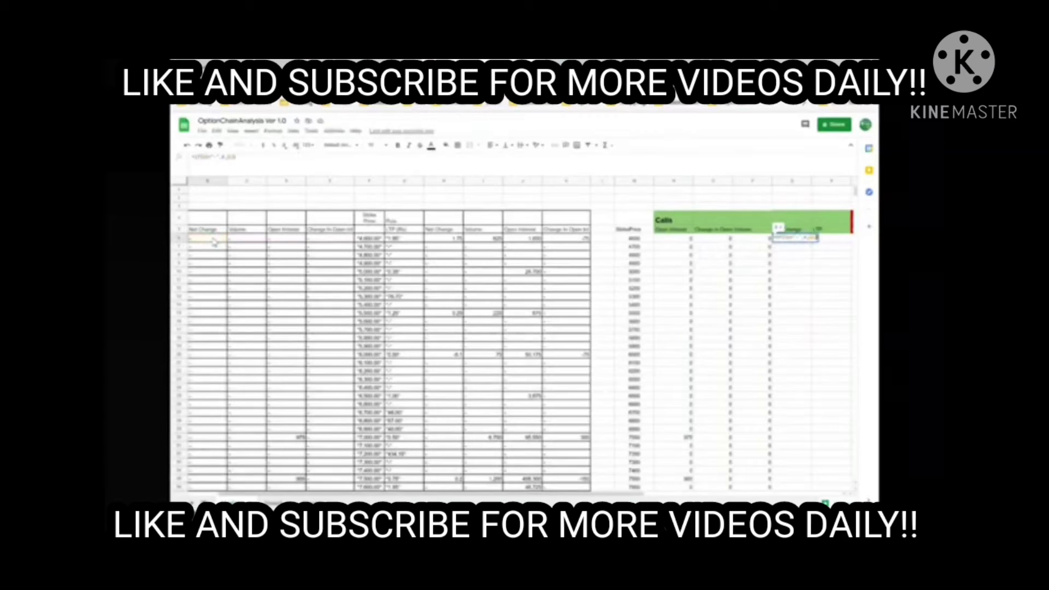
key("Return")
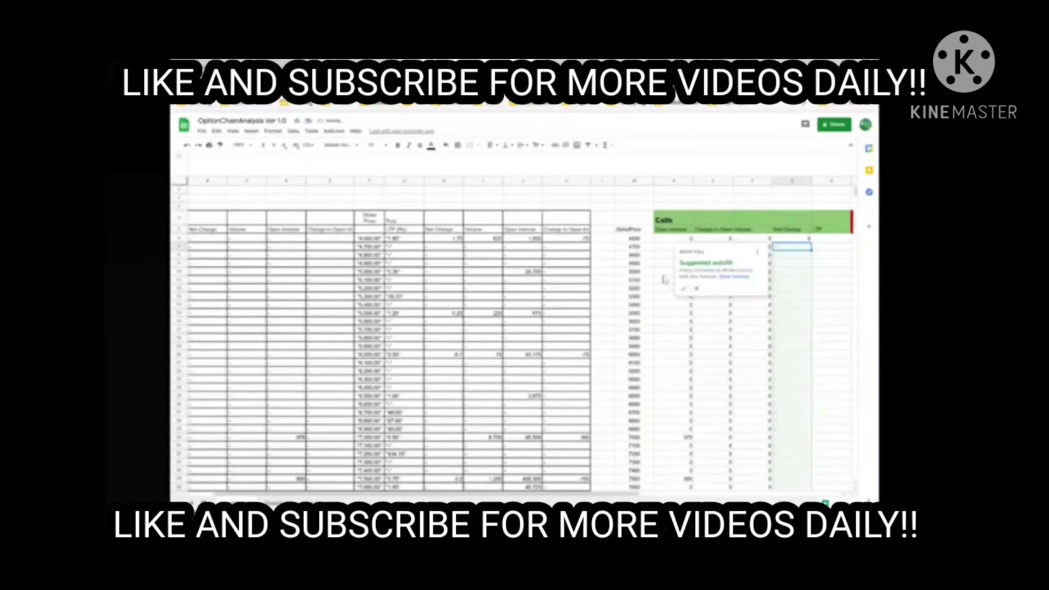
Step: Accept the autofill to fill the formula down every strike, showing mostly 0 values
left_click(682, 288)
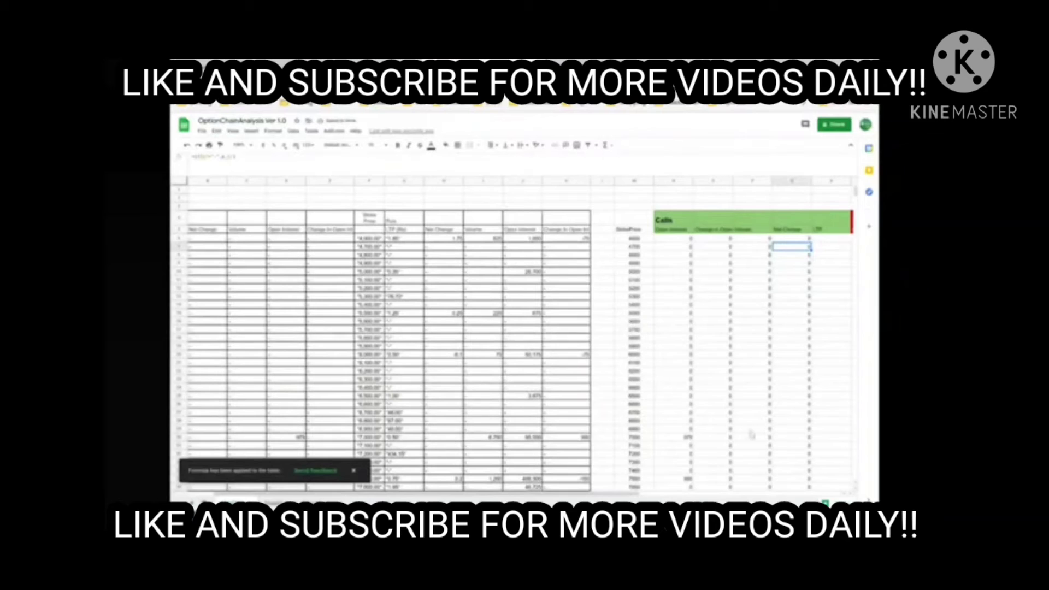
left_click_drag(639, 496, 664, 496)
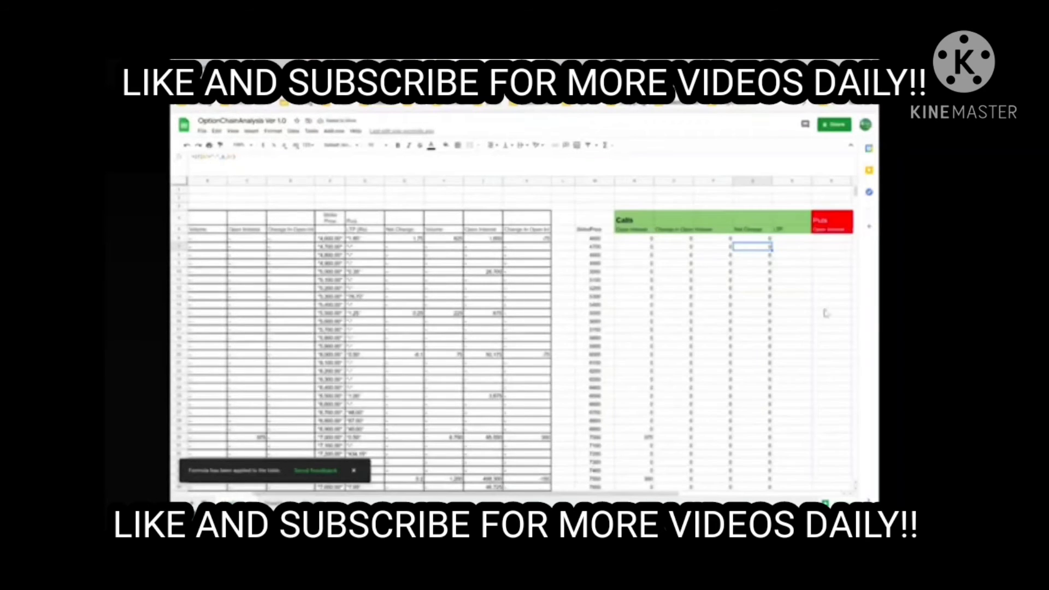
left_click(791, 238)
type("=")
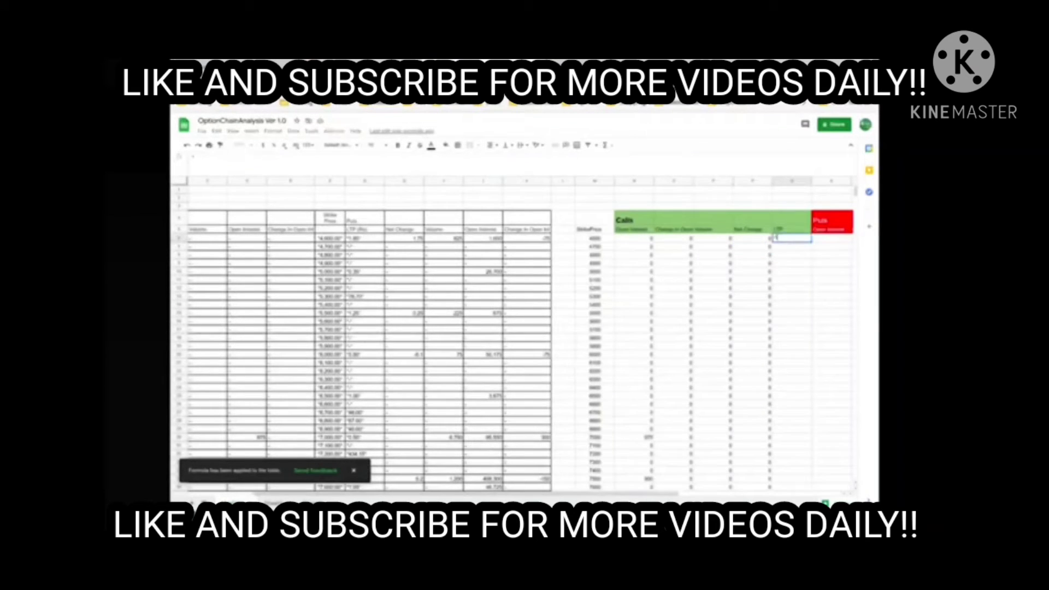
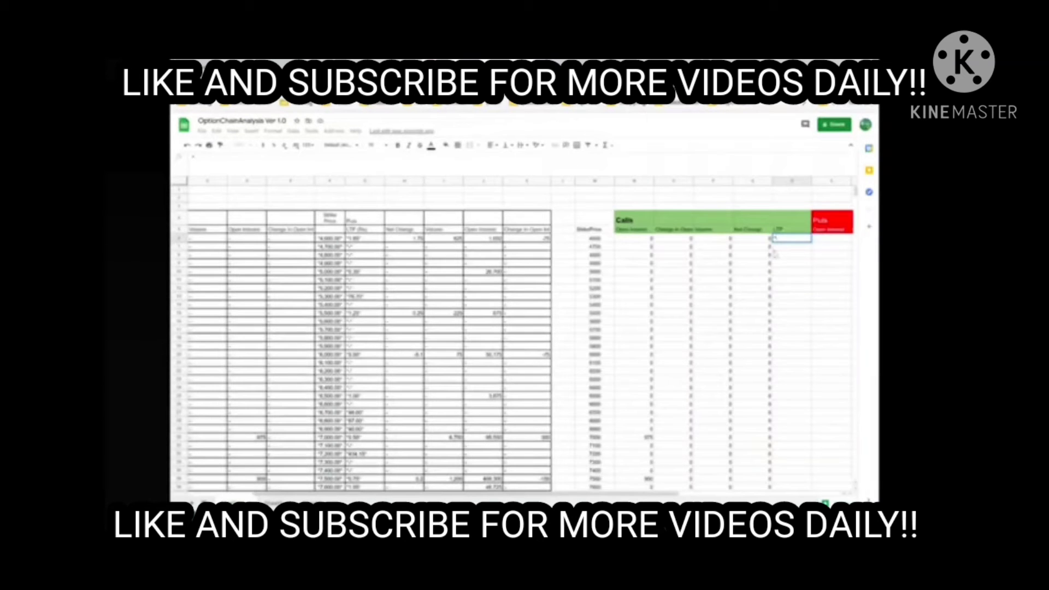
Step: Cancel the unfinished LTP entry and inspect the existing Puts LTP and 4000 strike-price formulas
key("Escape")
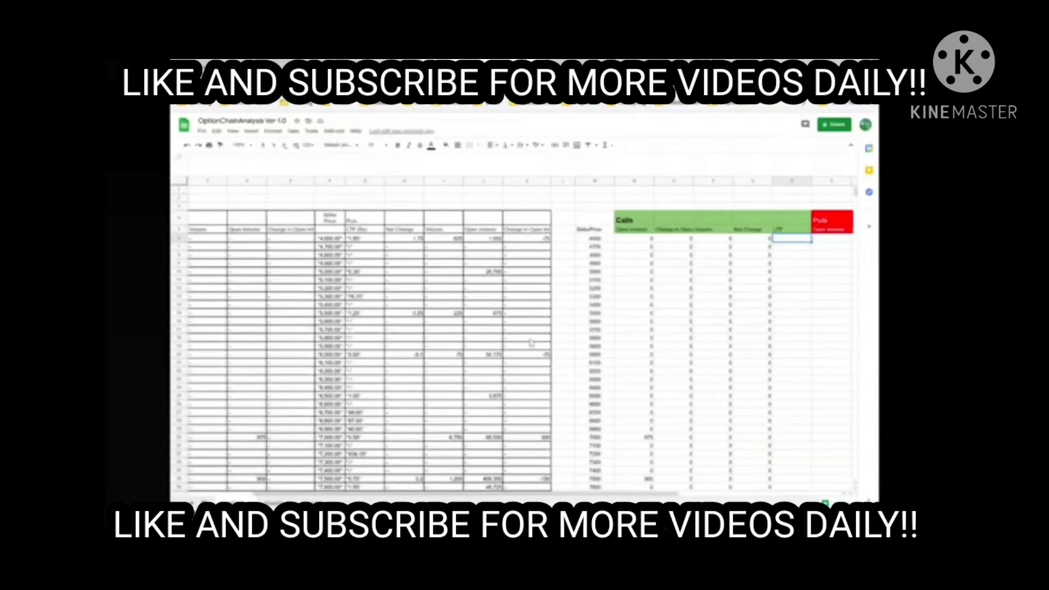
scroll(650, 495, "left", 2)
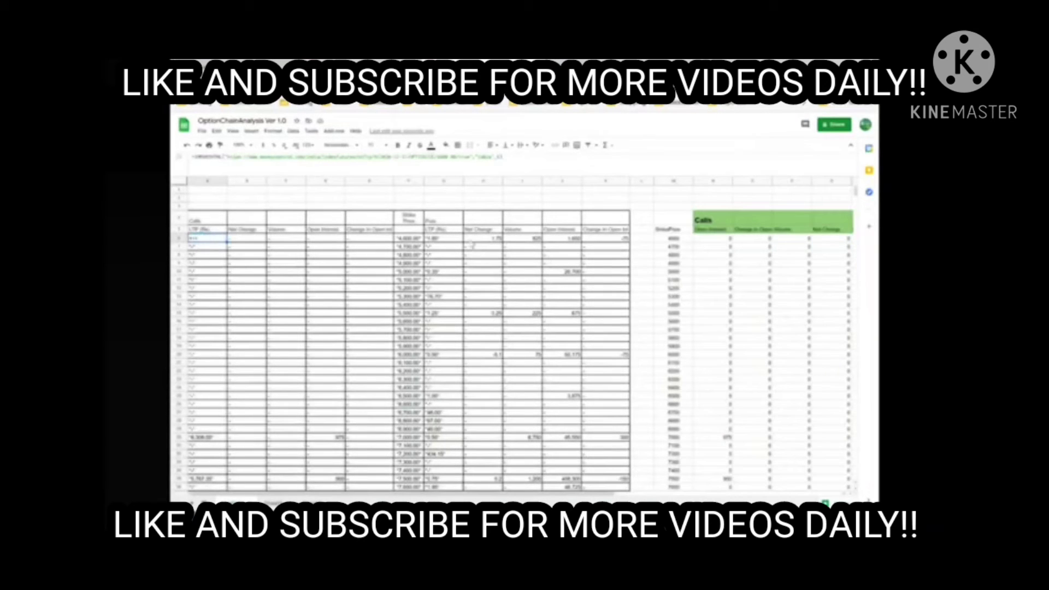
left_click(431, 240)
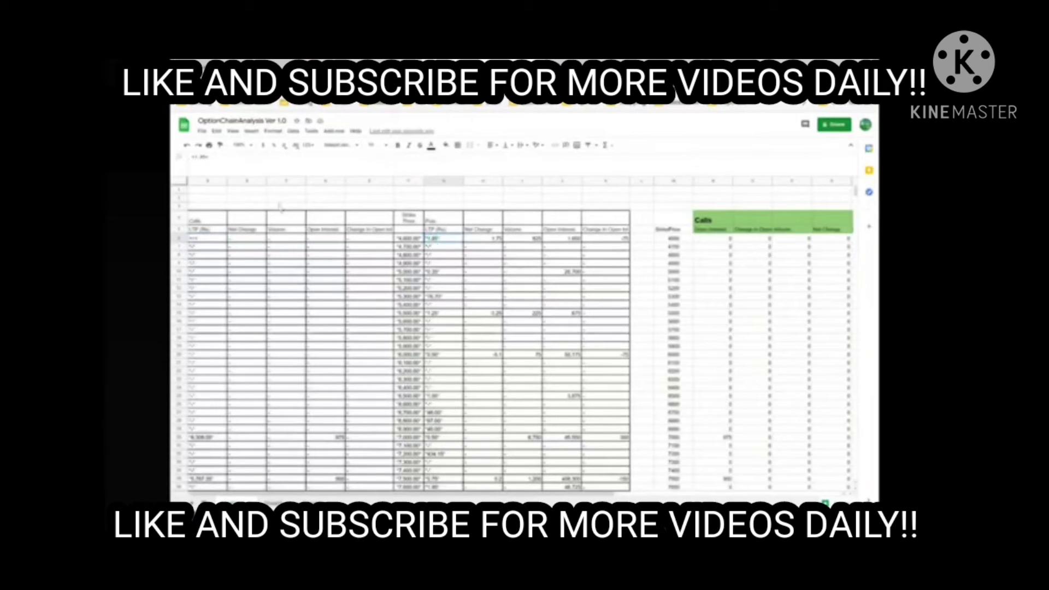
left_click(405, 240)
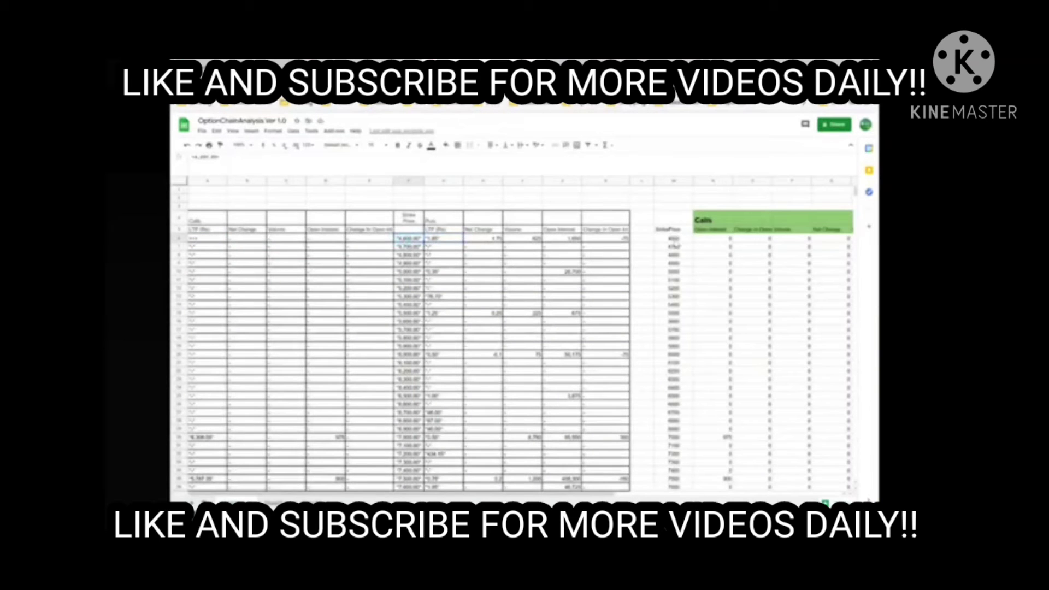
left_click(675, 241)
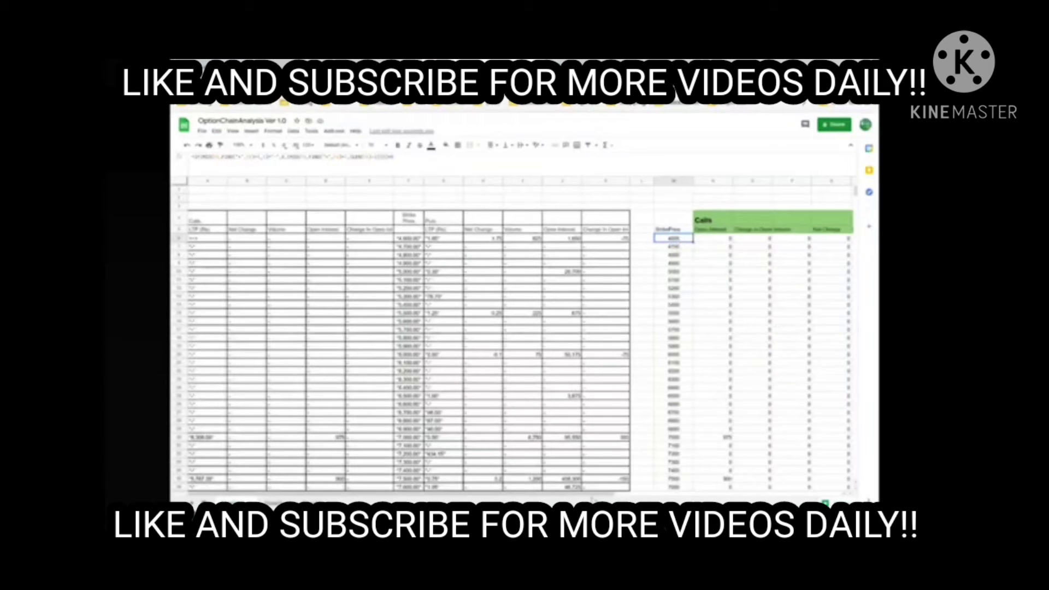
scroll(409, 196, "right", 2)
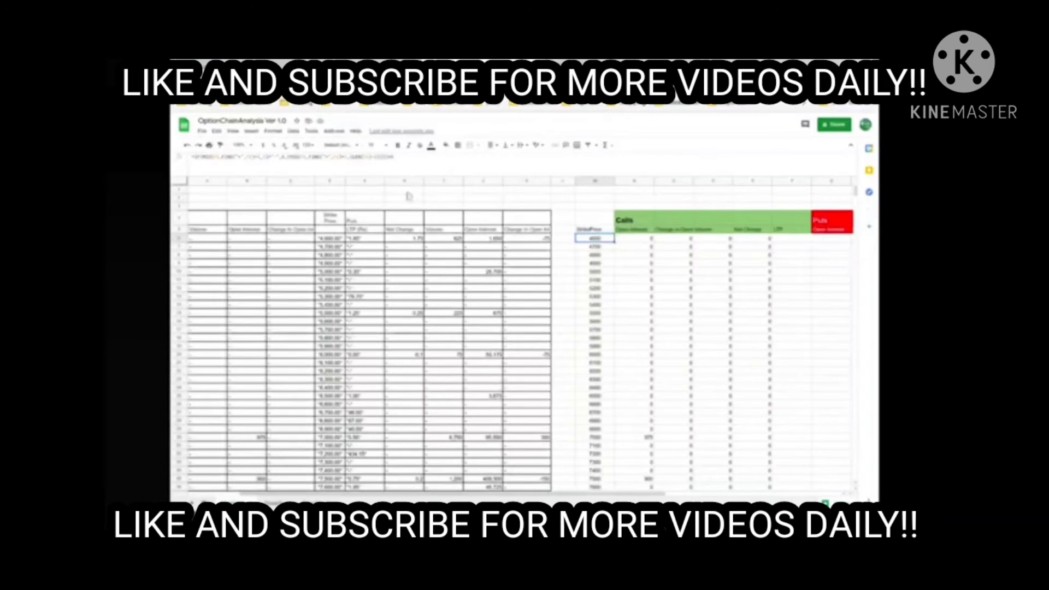
left_click_drag(404, 157, 192, 157)
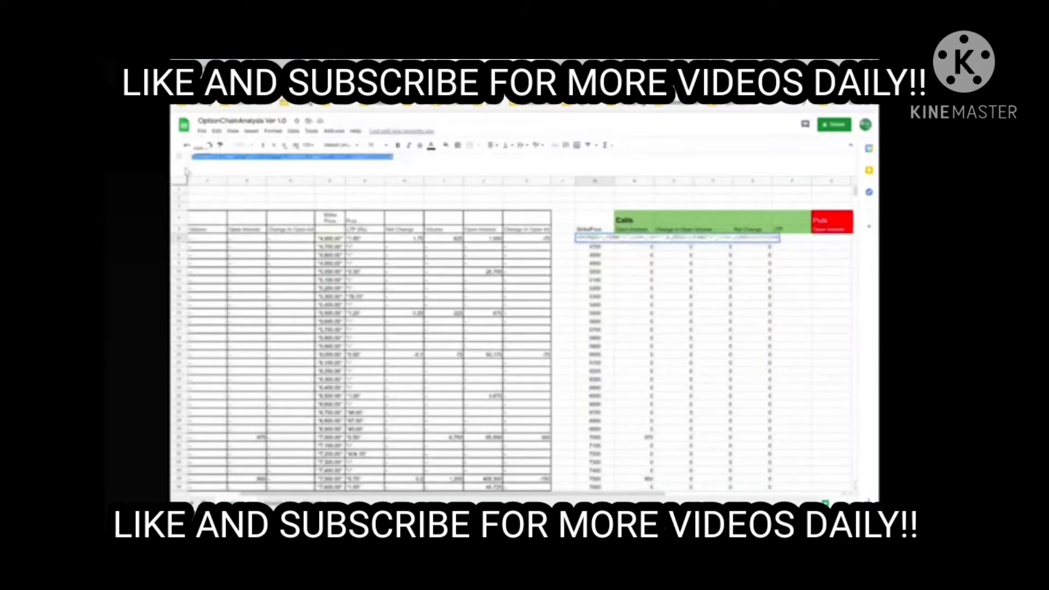
key("Escape")
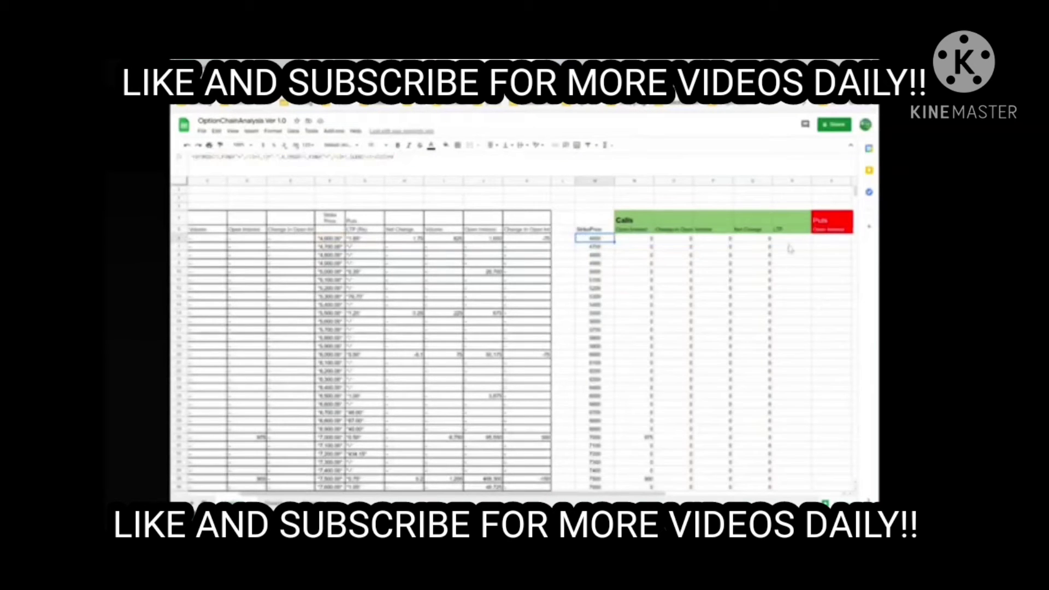
Step: Paste the multi-line MID/FIND/IF/LEN formula into the top Calls LTP cell, review its functions, and commit it
left_click(787, 240)
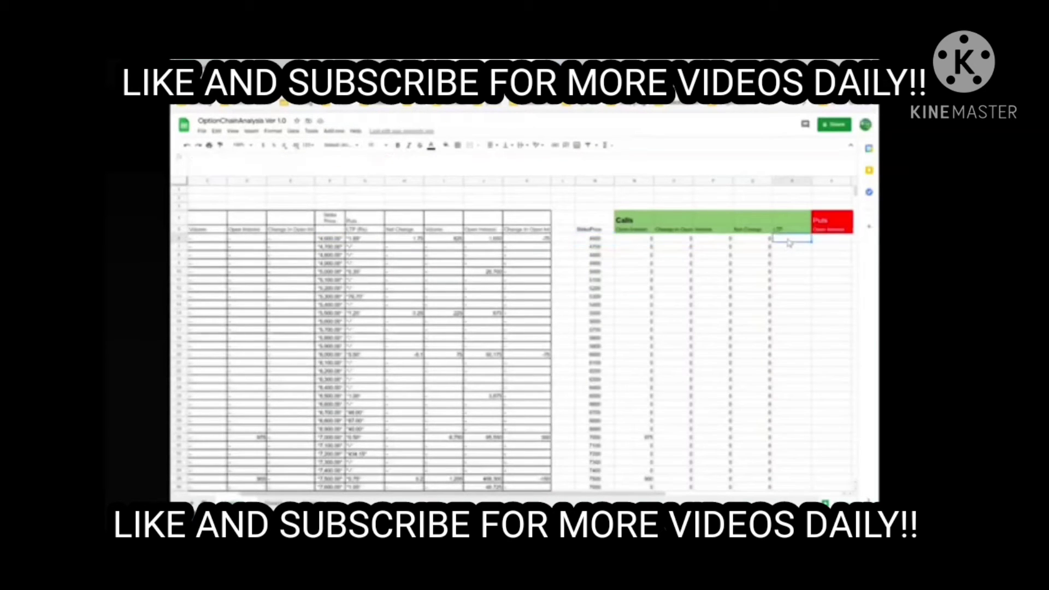
double_click(788, 240)
key("ctrl+v")
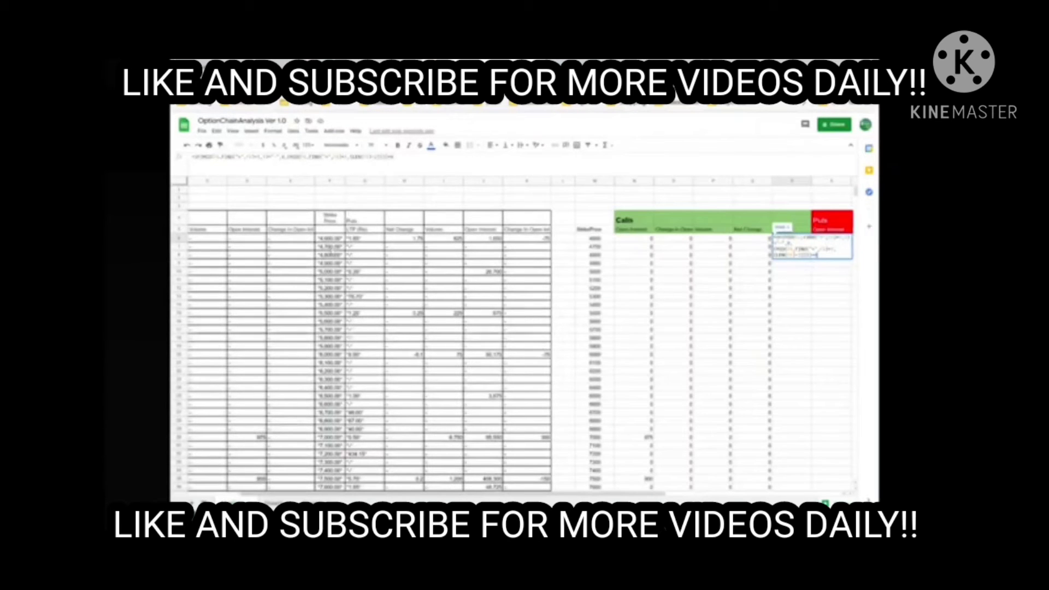
scroll(448, 355, "left", 3)
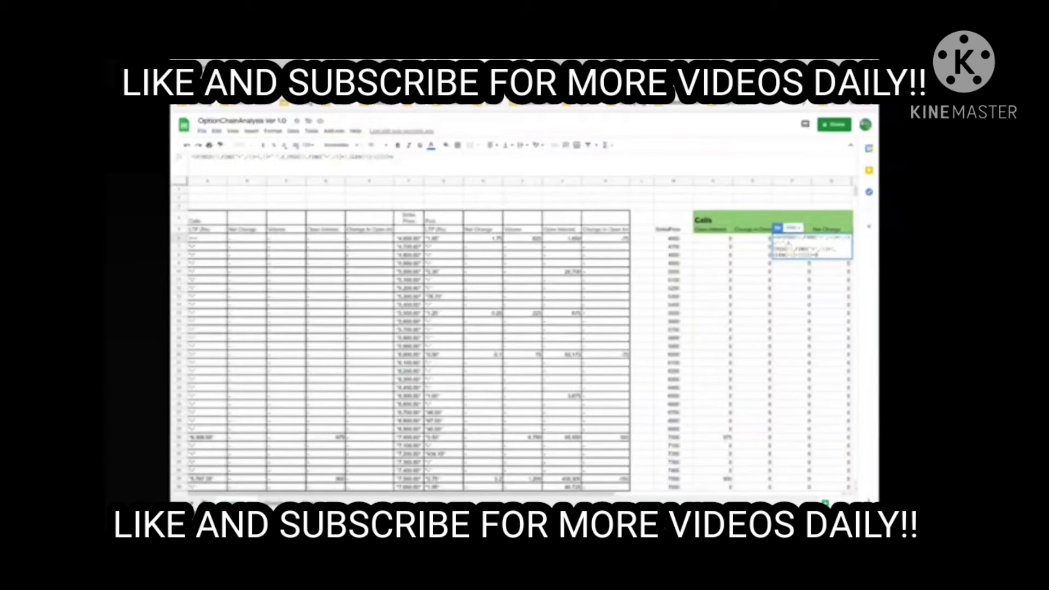
left_click(808, 243)
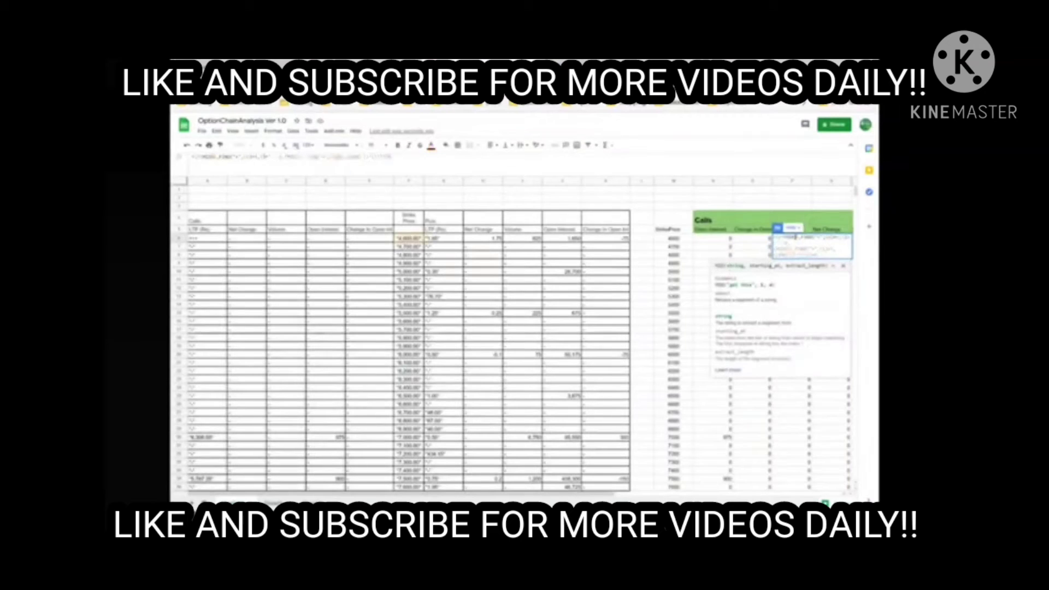
left_click(804, 238)
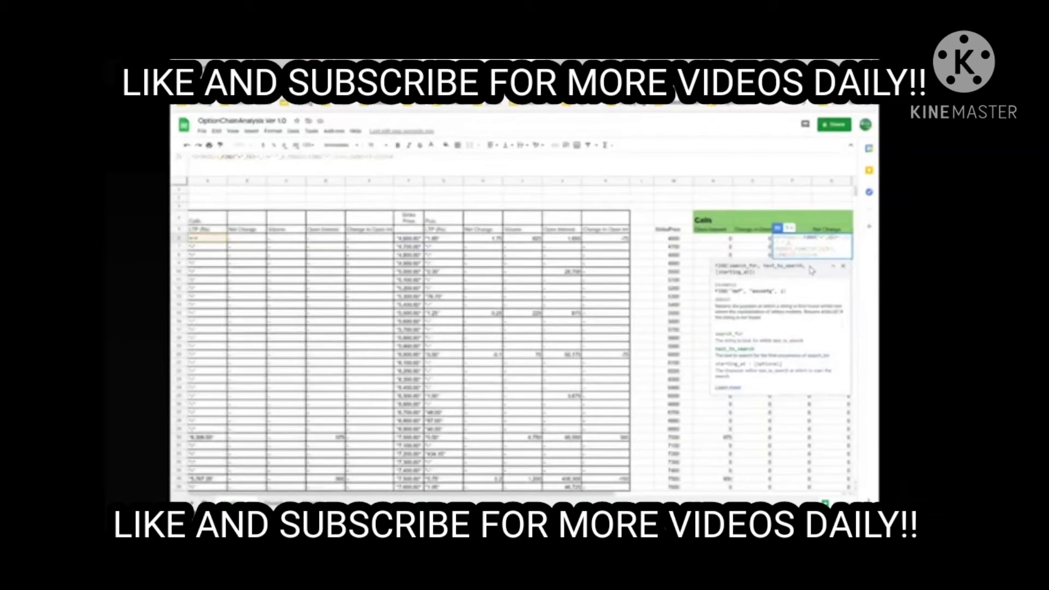
left_click(786, 238)
left_click(778, 238)
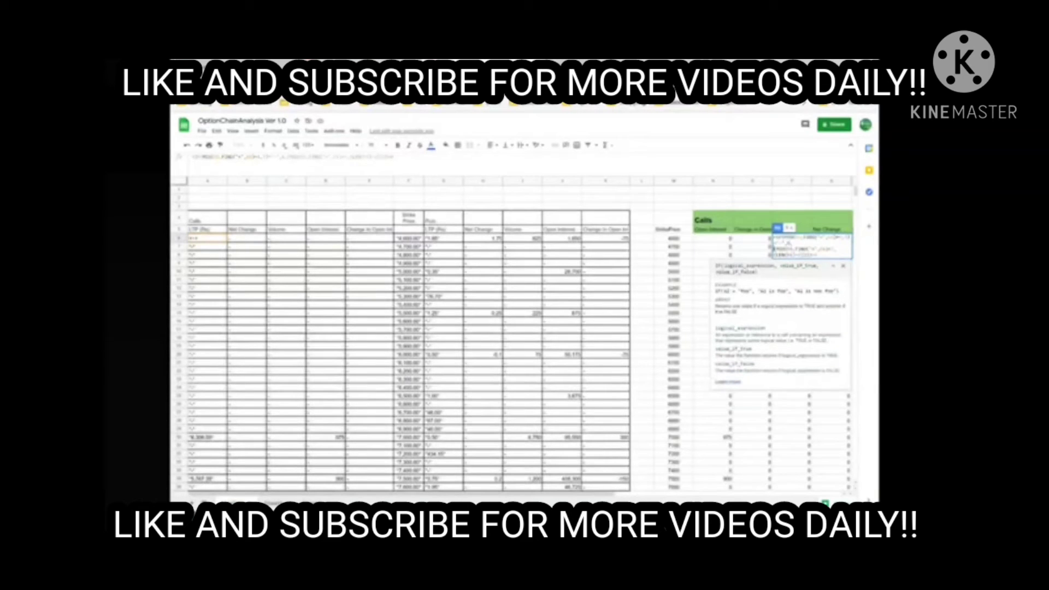
left_click(783, 248)
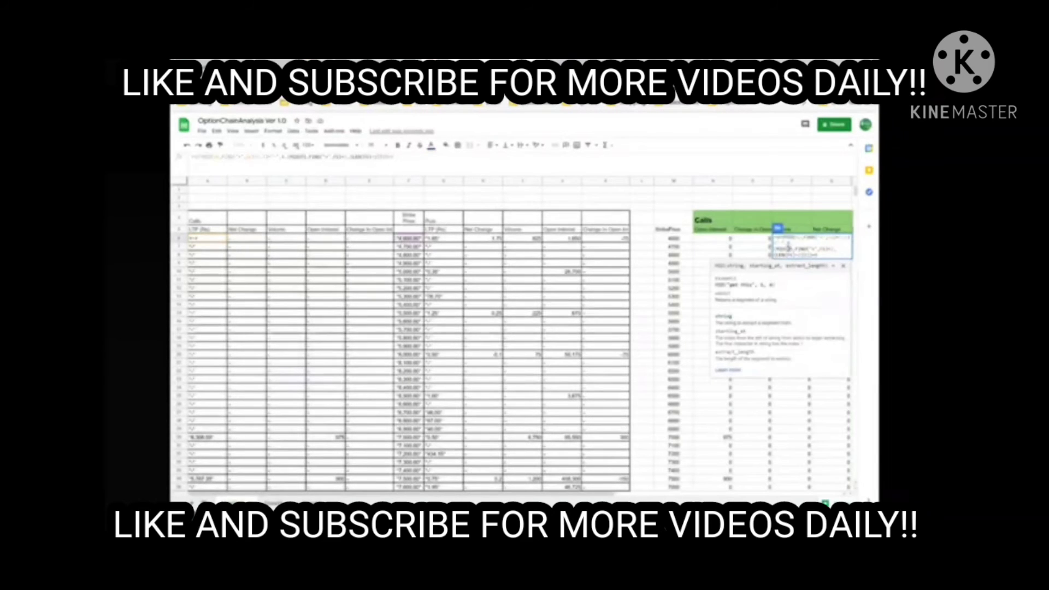
left_click(798, 248)
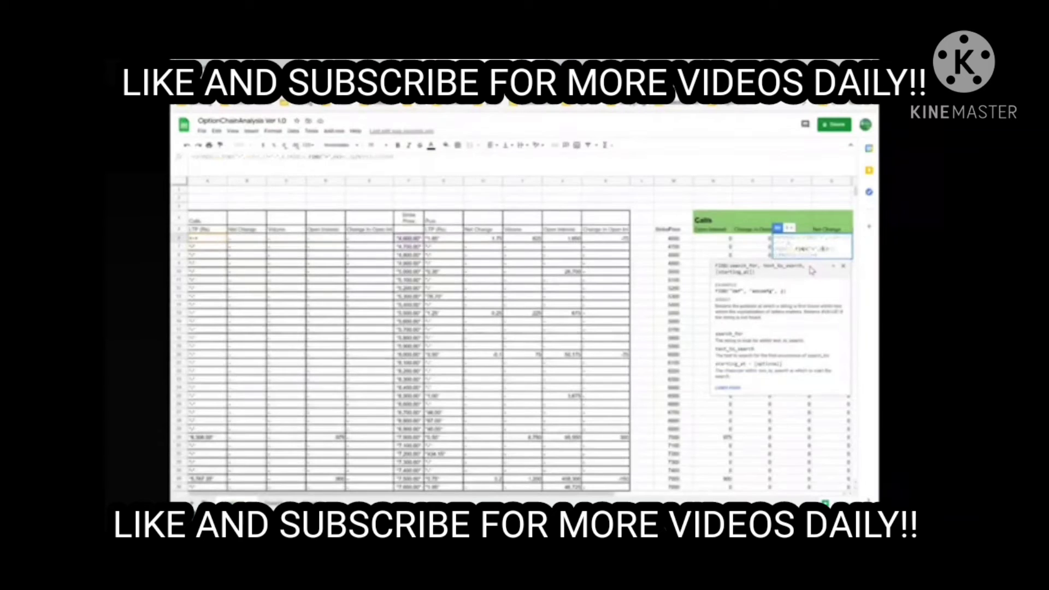
key("Right")
key("Right")
key("Right")
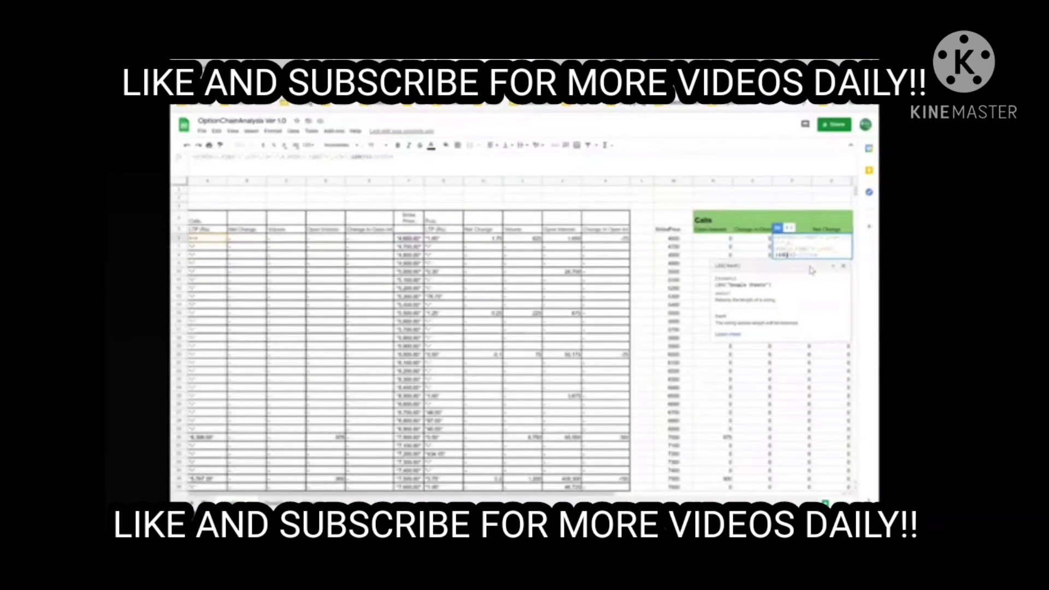
key("Return")
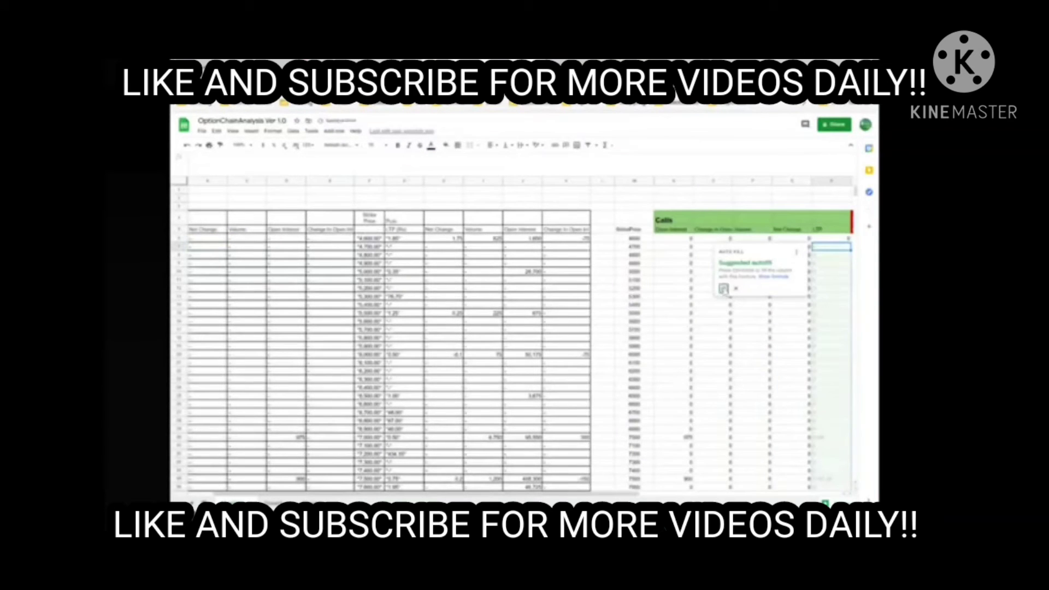
left_click(722, 289)
left_click(711, 430)
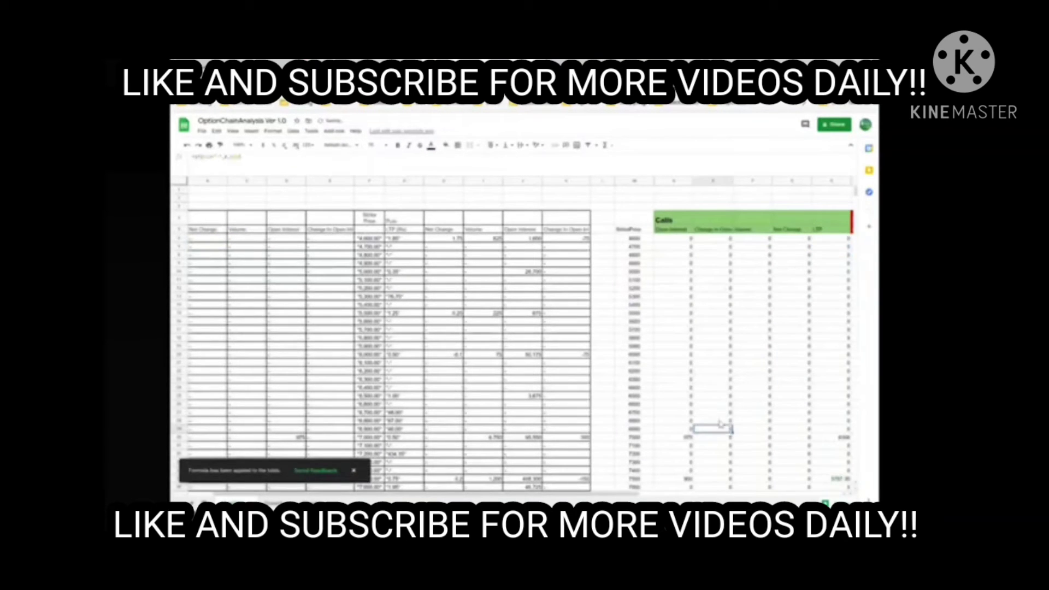
scroll(719, 425, "down", 5)
left_click(844, 376)
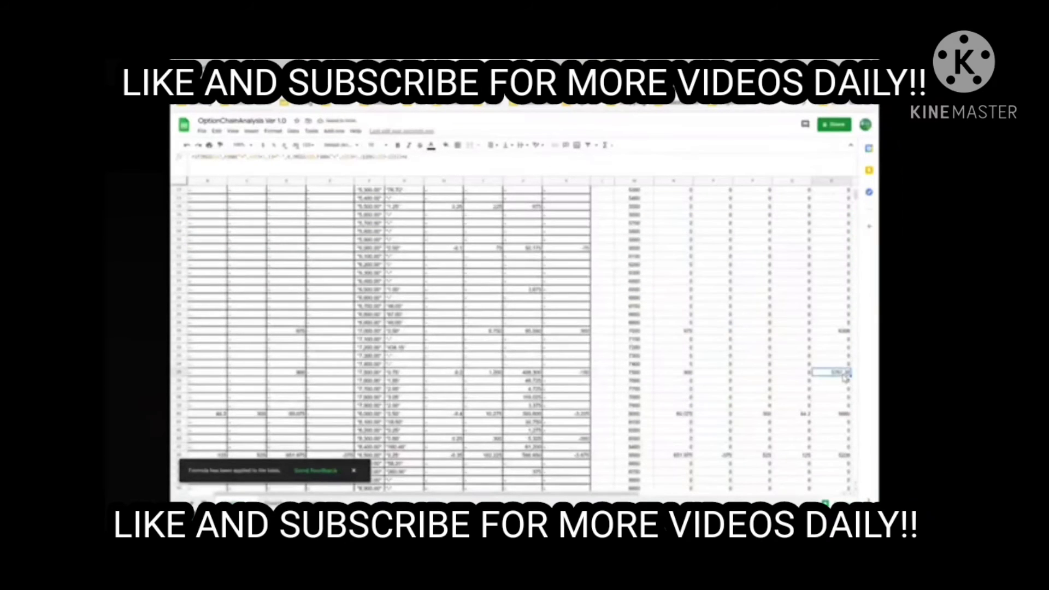
key("Left")
key("Home")
key("Right")
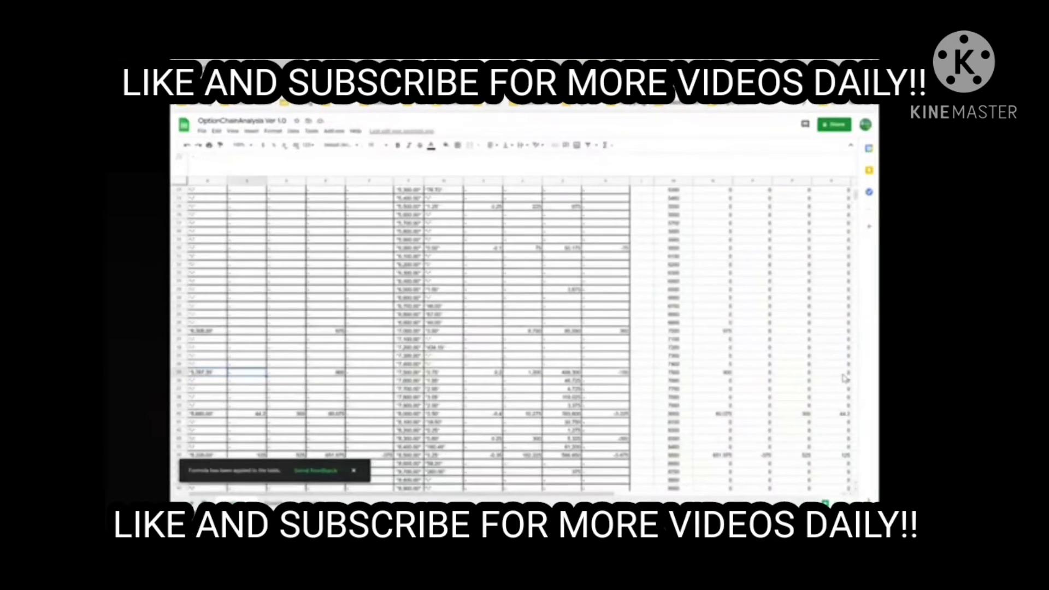
key("Right")
key("Right")
key("Right")
key("Right")
key("Right")
key("Left")
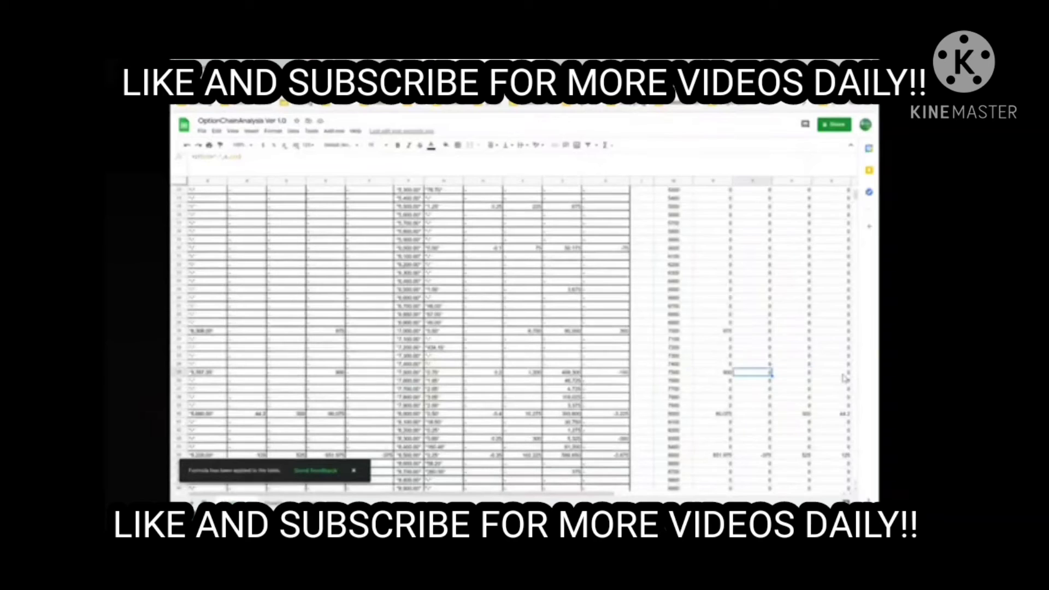
key("Left")
key("Left")
key("Left")
key("Left")
key("Left")
key("Left")
key("Left")
key("Left")
key("Left")
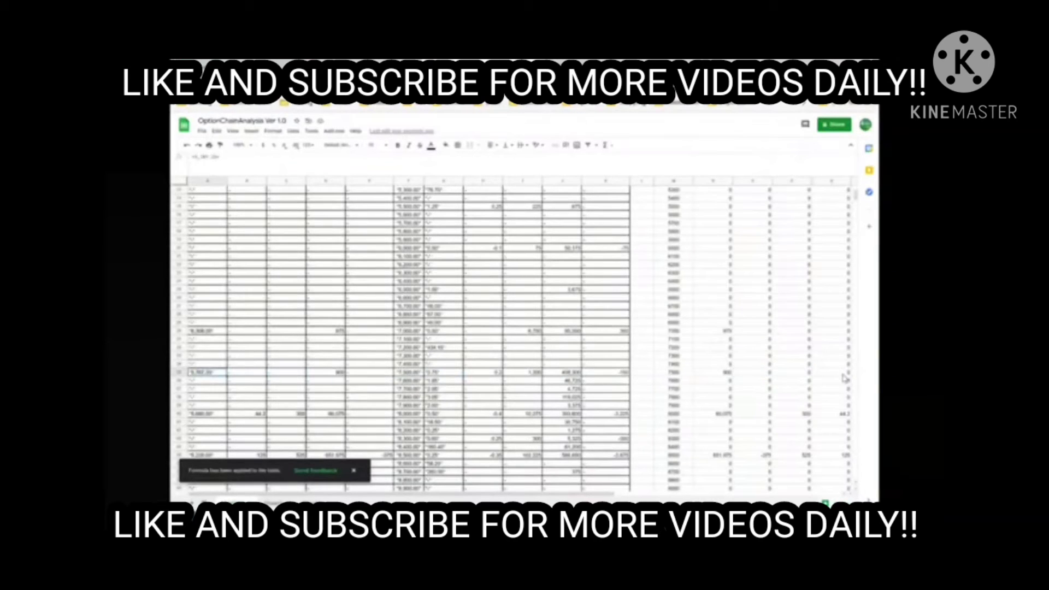
key("Right")
key("Right")
key("Right")
key("Right")
key("Right")
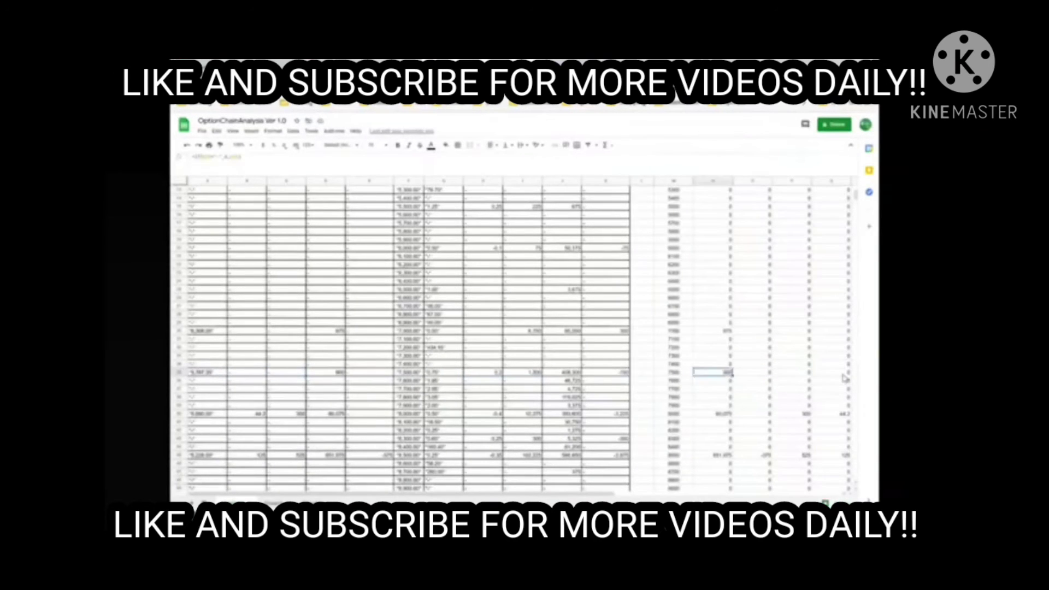
key("Right")
key("Right")
key("Right")
key("Left")
key("Left")
key("Left")
key("ctrl+Up")
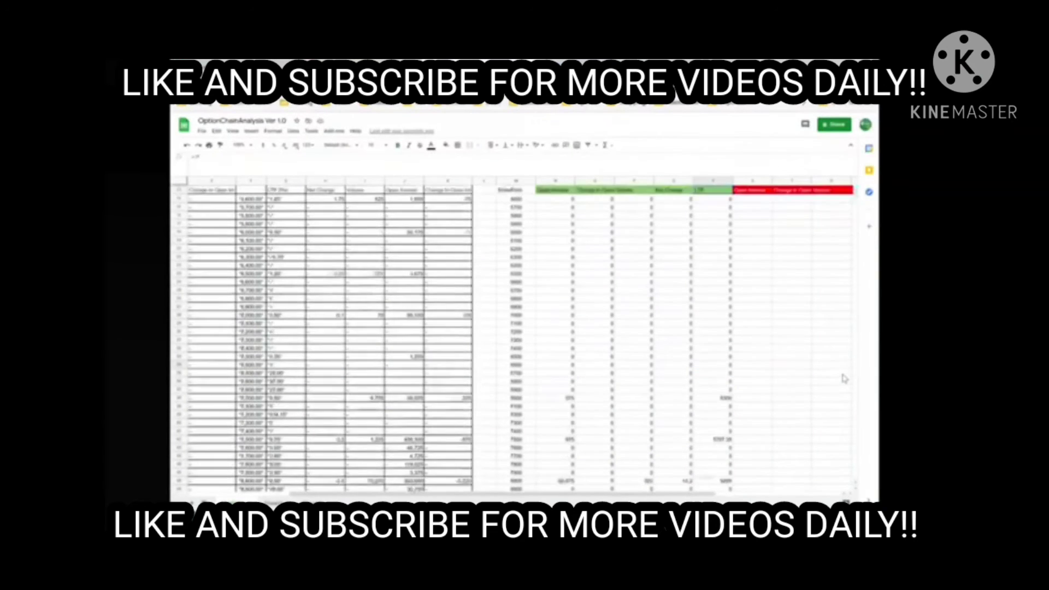
key("Down")
key("Left")
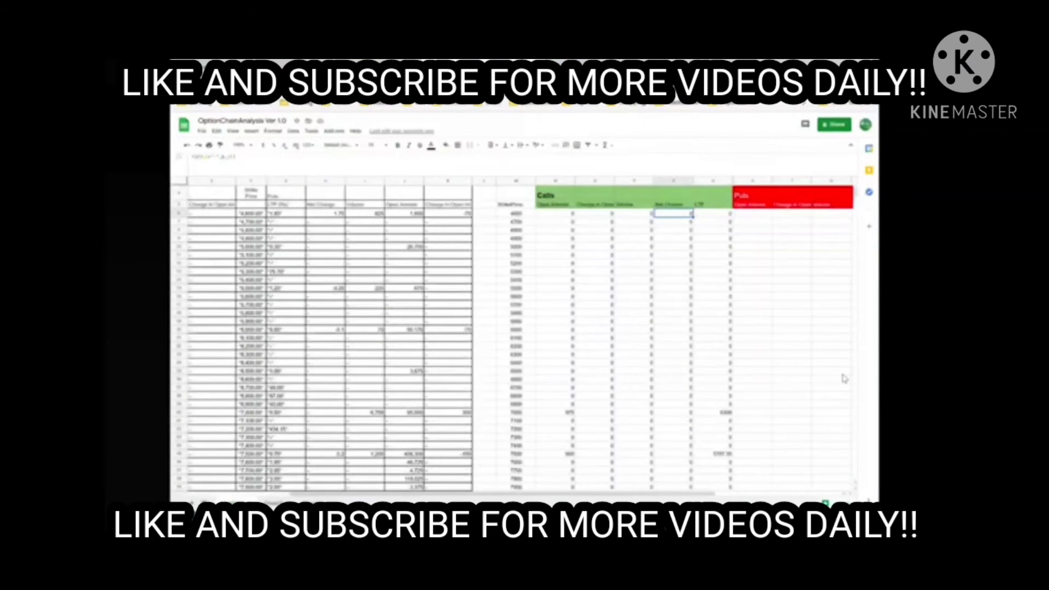
key("Left")
key("Left")
key("Left")
key("Left")
key("Right")
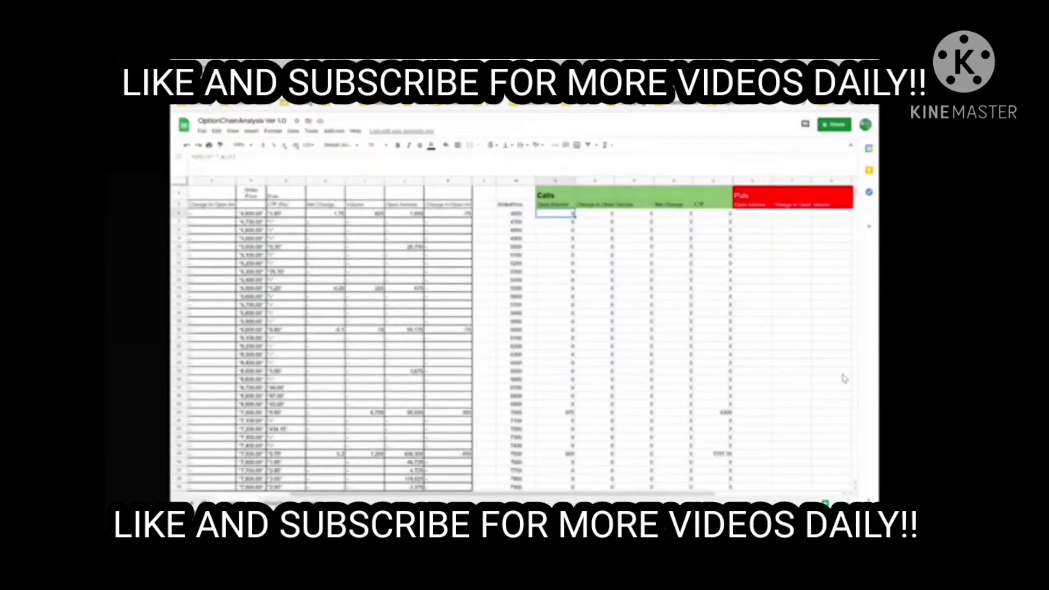
key("Right")
key("Right")
key("Right")
key("Right")
key("Right")
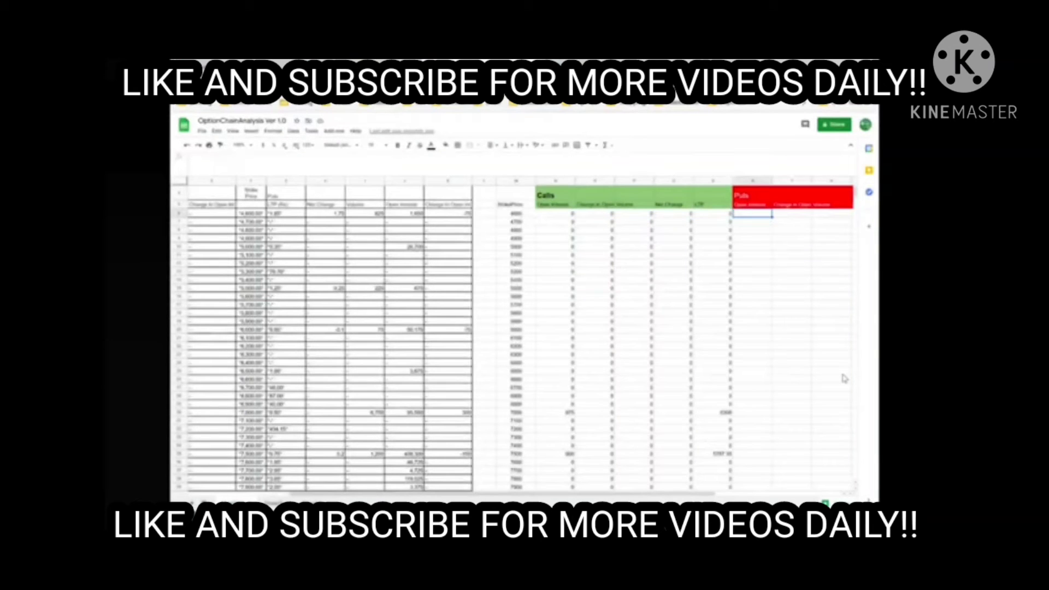
key("Left")
key("Left")
key("Right")
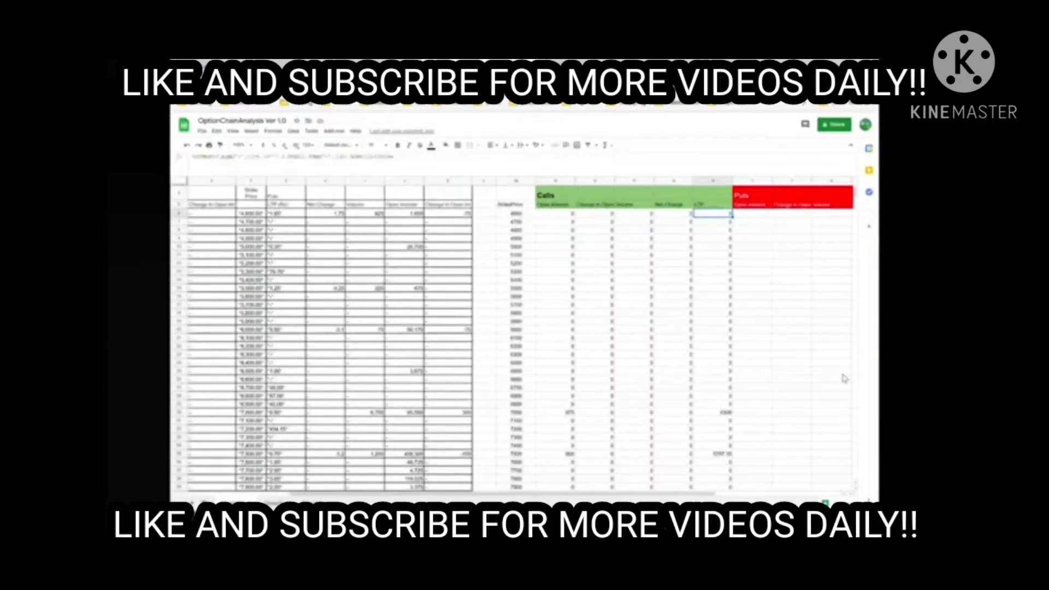
key("Left")
key("Right")
key("Right")
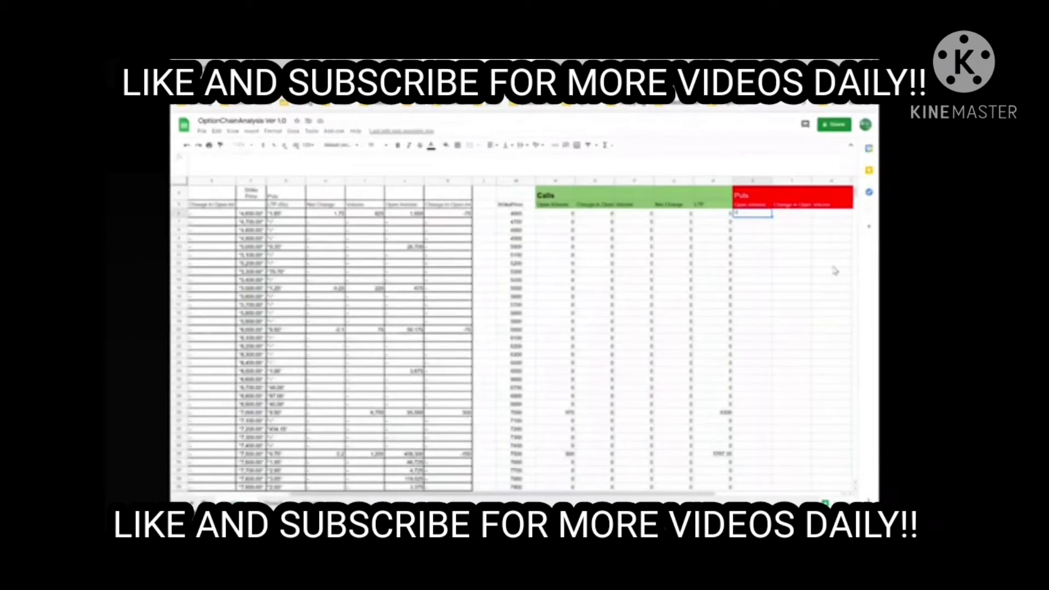
Step: Enter an IF formula on the imported puts Open Interest cell (J3) and autofill it down the column
type("=IF(")
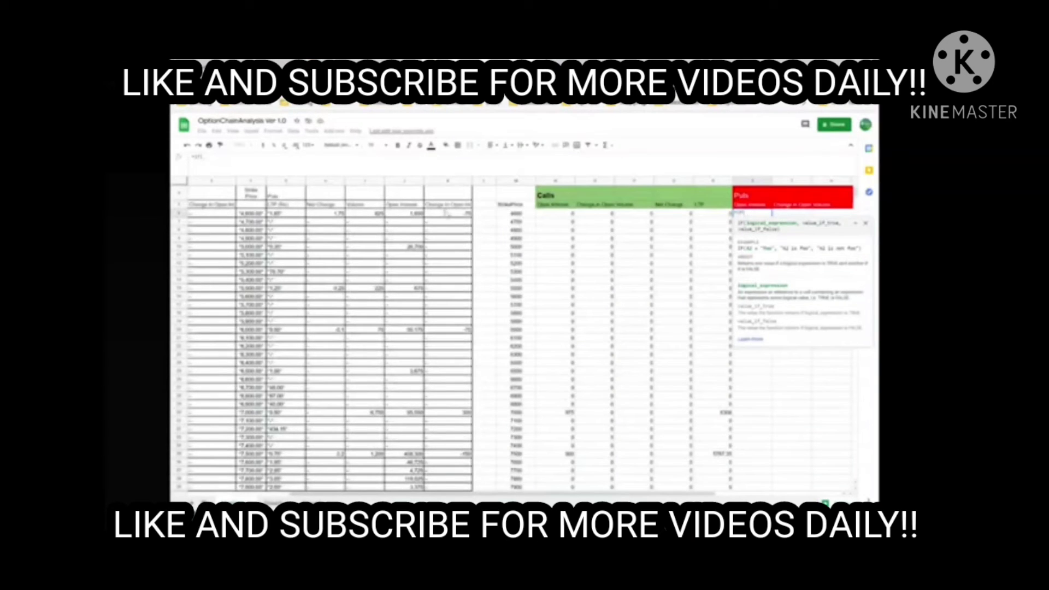
left_click(419, 214)
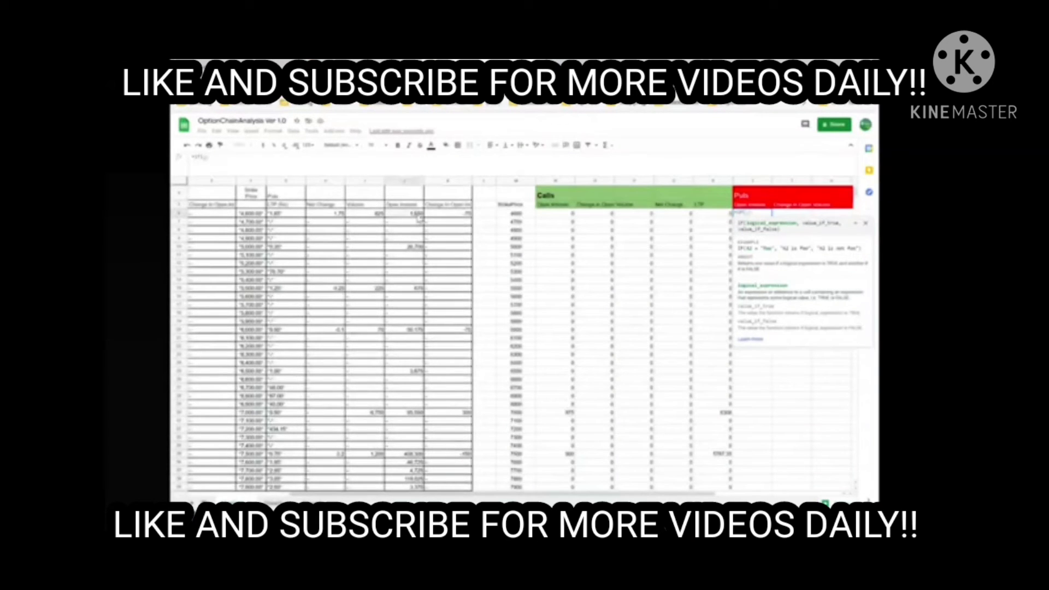
type(">")
type("0,0,")
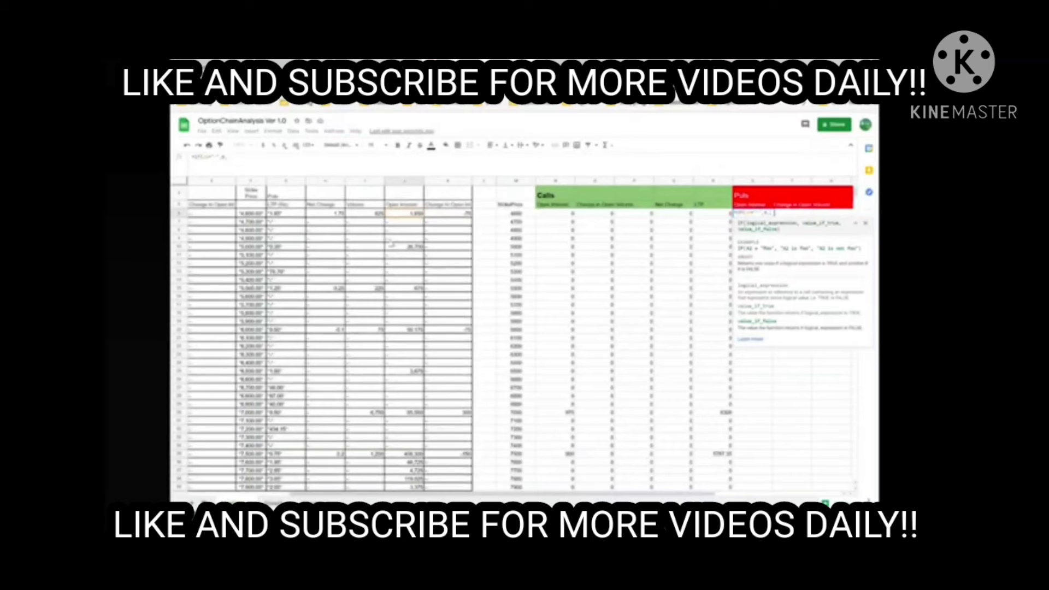
left_click(415, 214)
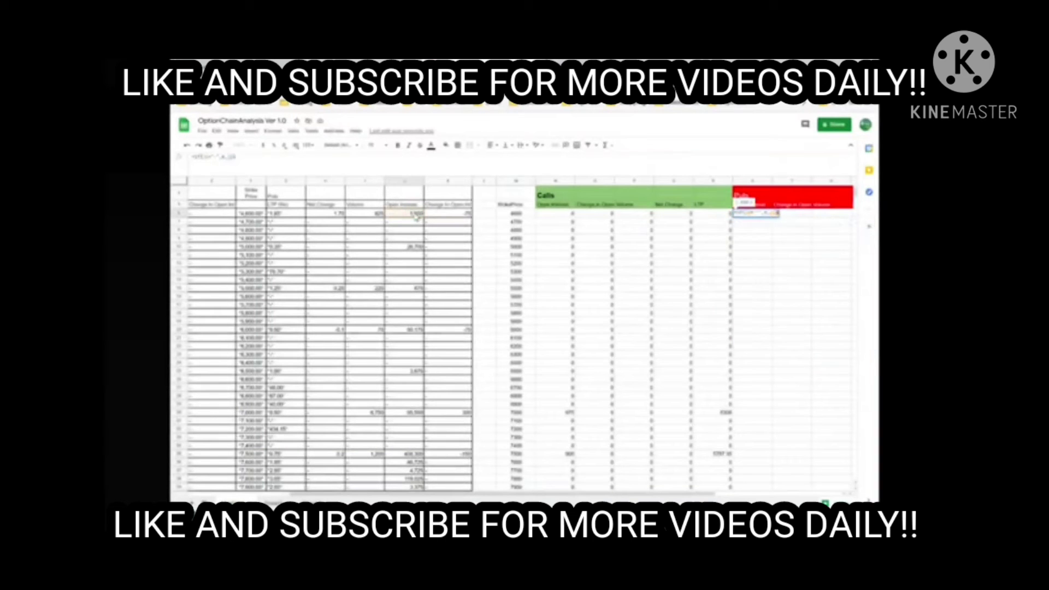
key("Return")
left_click(645, 264)
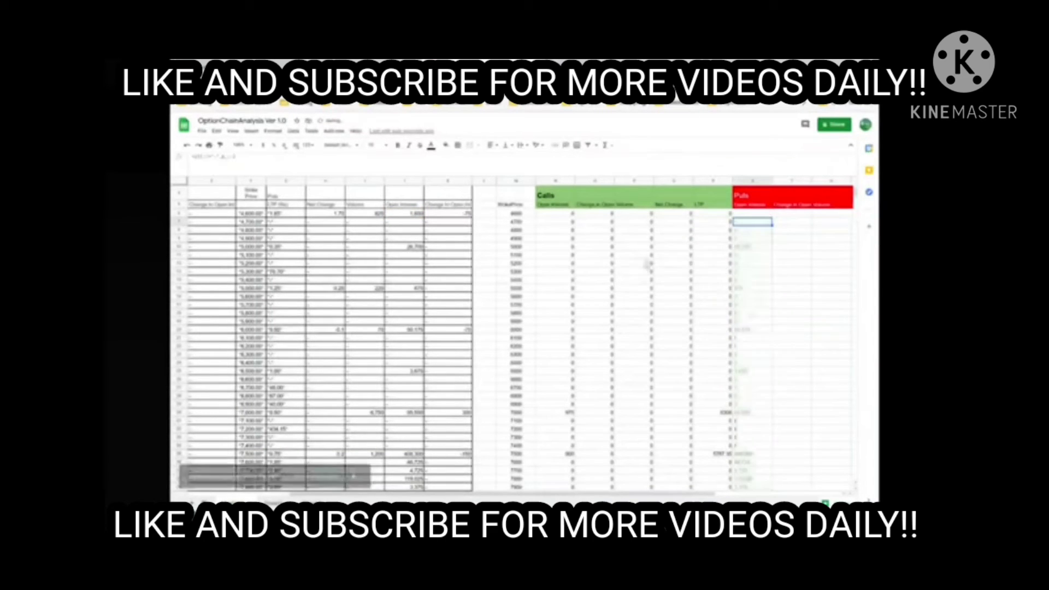
scroll(698, 300, "down", 5)
scroll(696, 299, "up", 6)
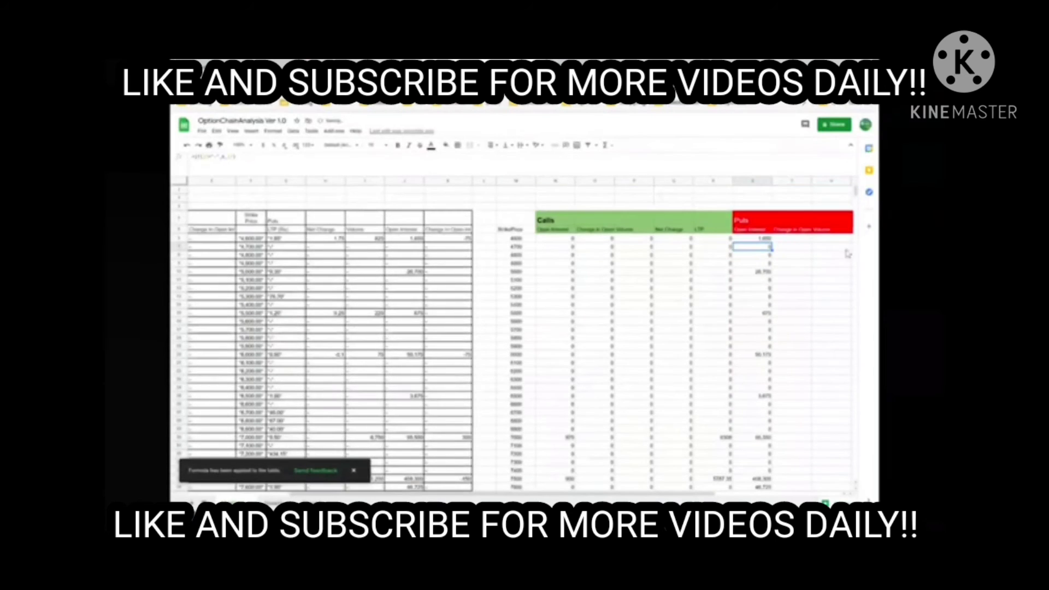
Step: Enter =IF(cell="-",0,cell) on the imported Change in Open Interest cell and autofill it down the column
left_click(792, 241)
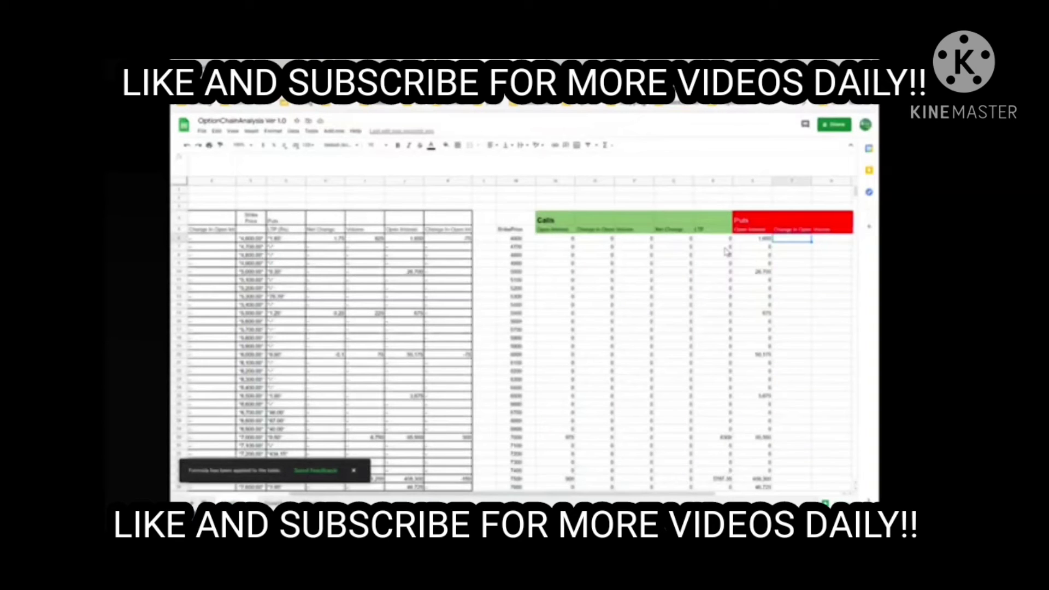
type("=")
type("if(")
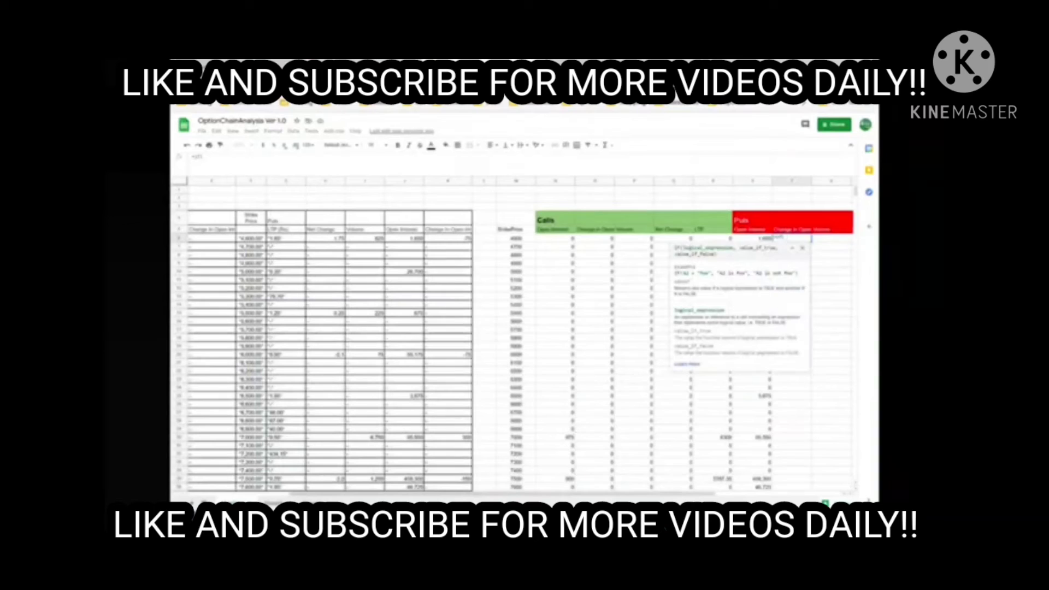
key("Escape")
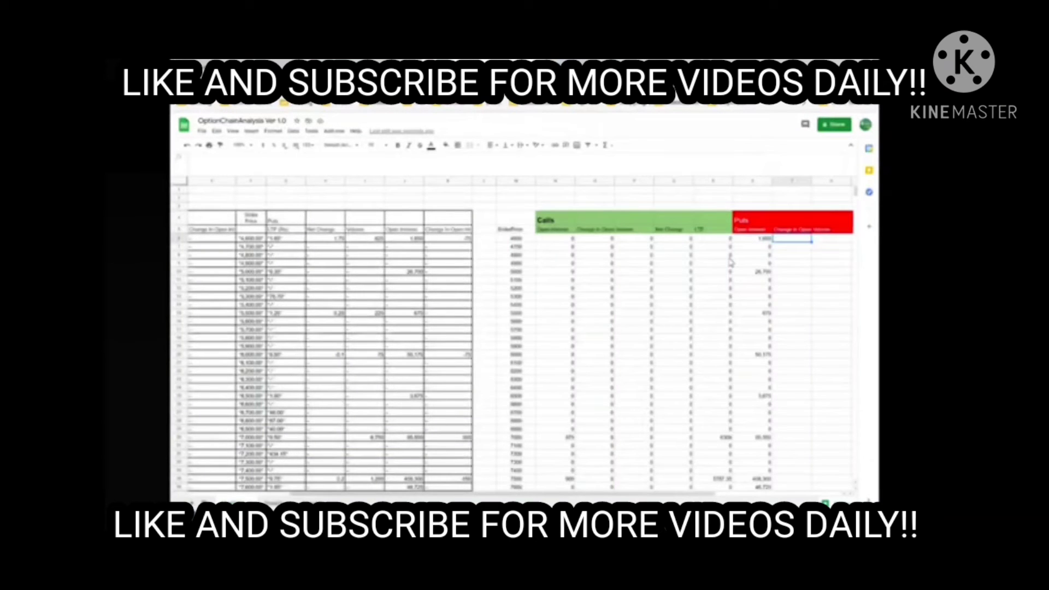
type("=IF")
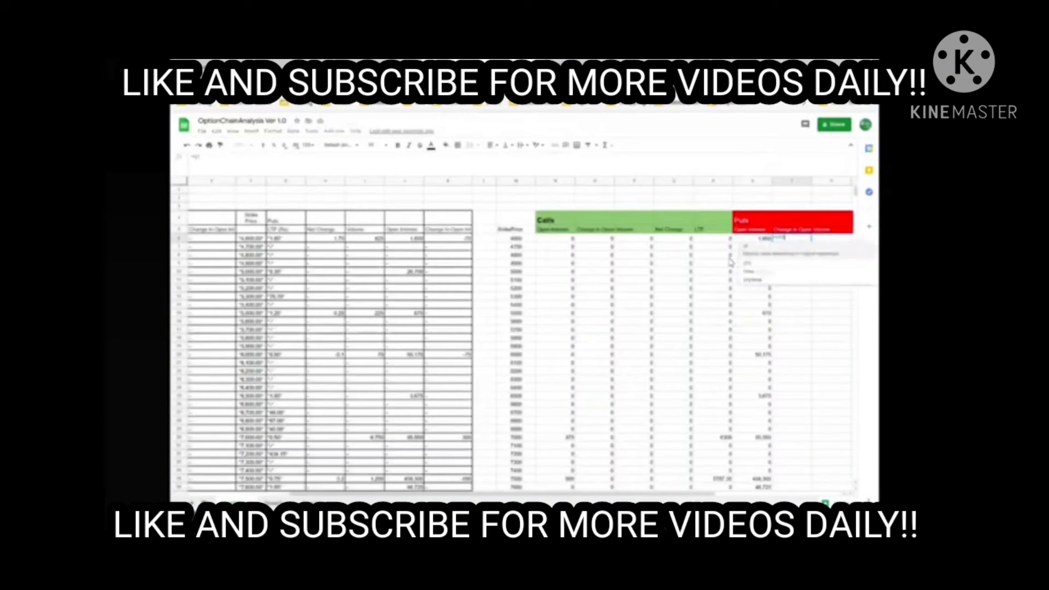
type("(")
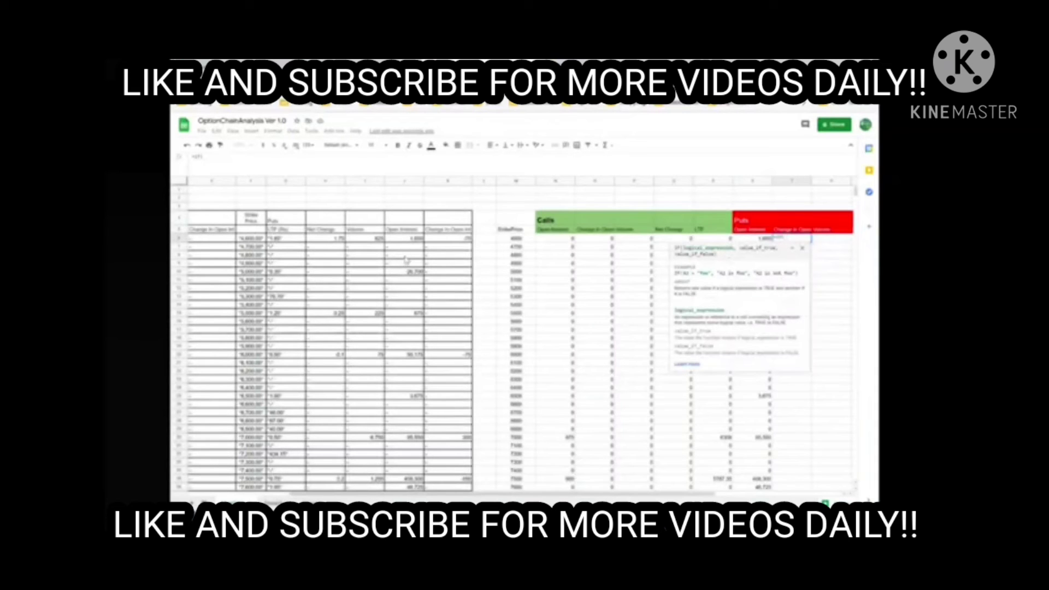
left_click(444, 241)
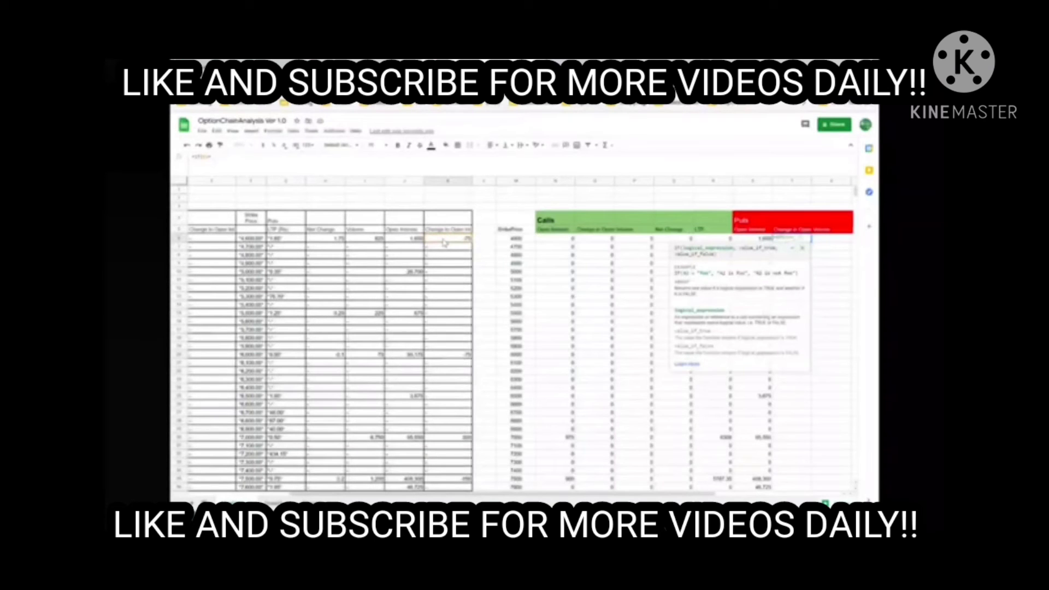
type("=\"-\",")
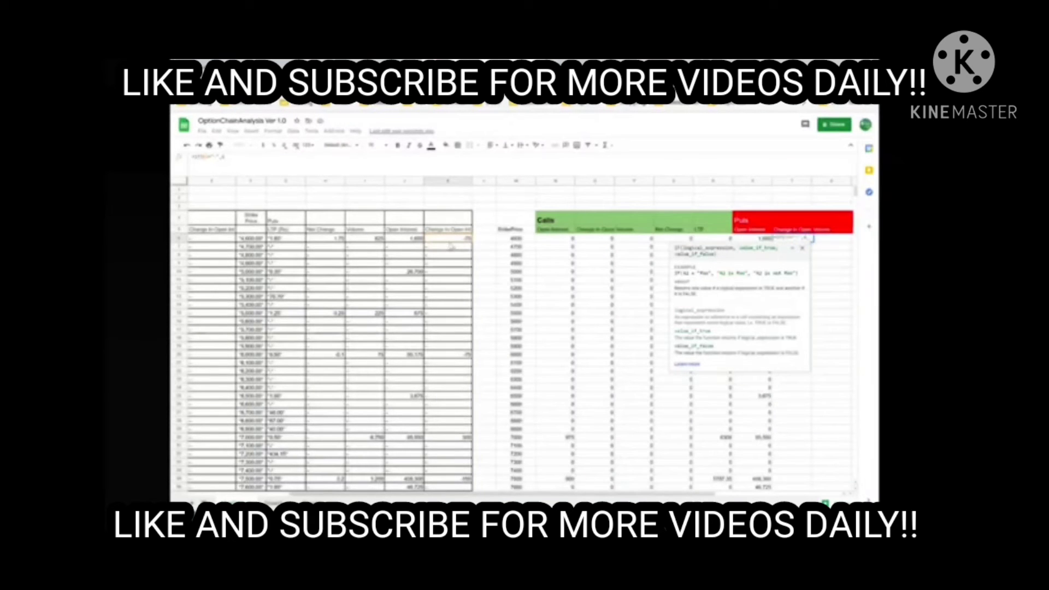
type("10")
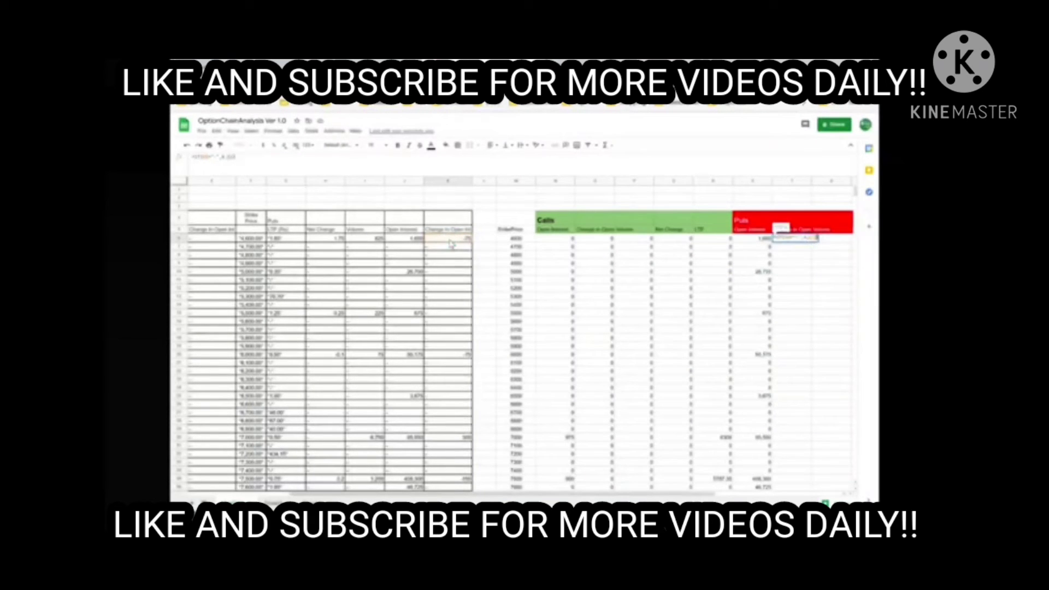
key("Return")
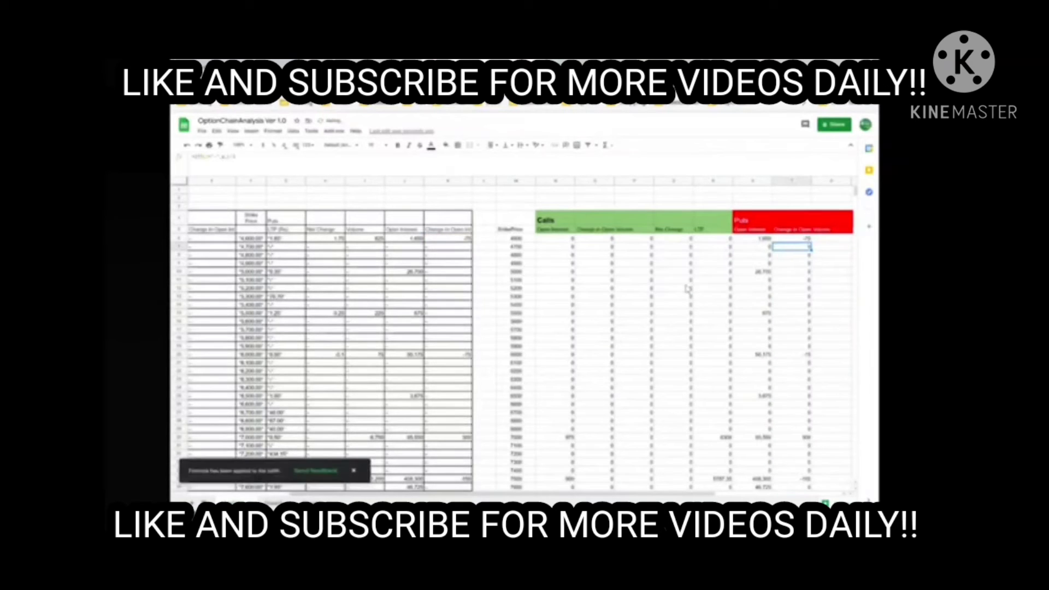
left_click(684, 287)
left_click(831, 241)
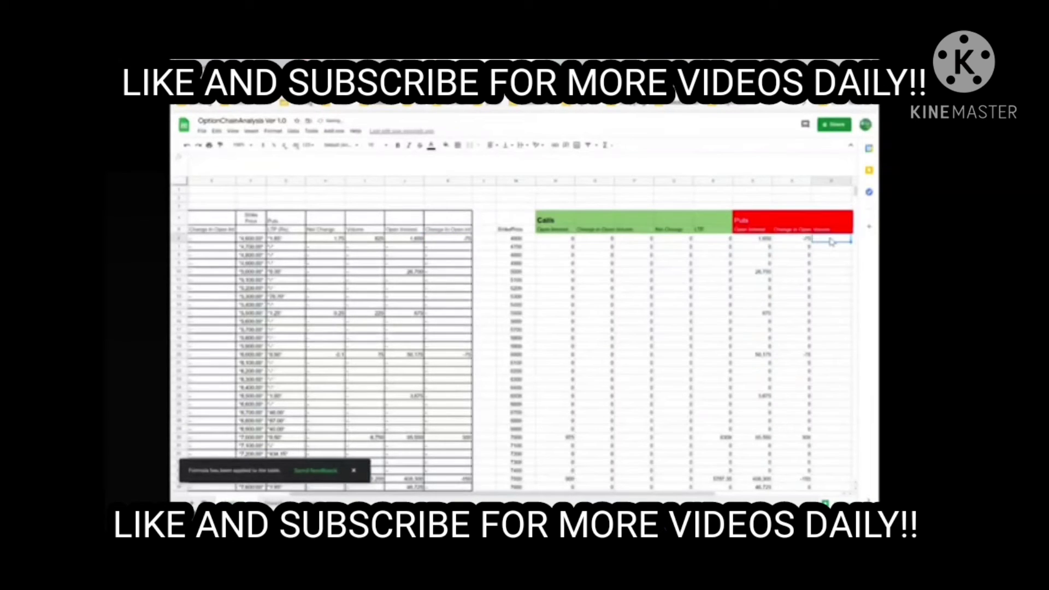
Step: Enter an IF formula on the imported Volume cell in the next Puts column and autofill it down
type("=if(")
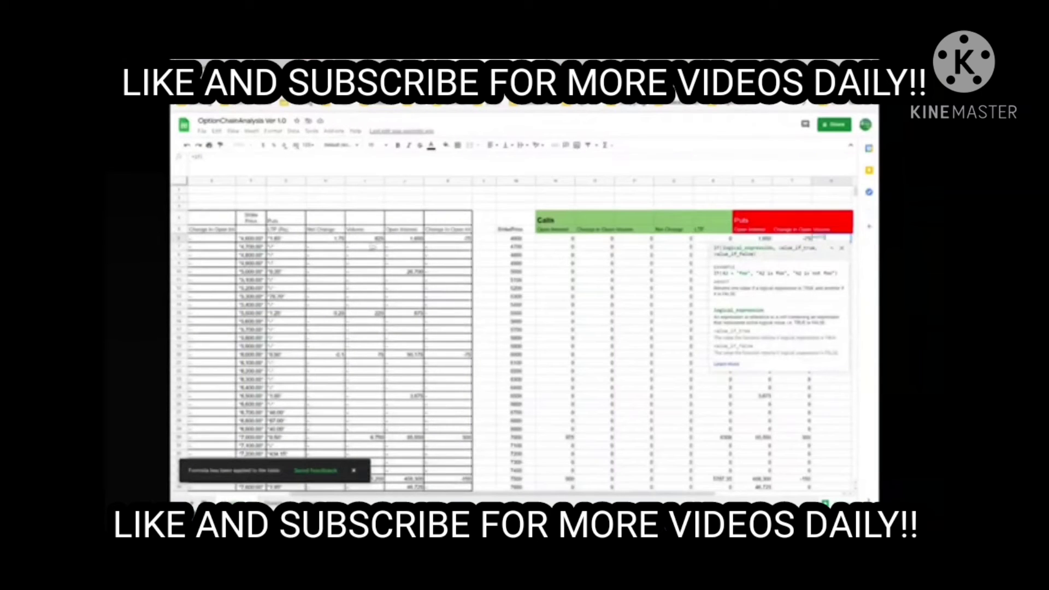
left_click(371, 240)
type(">")
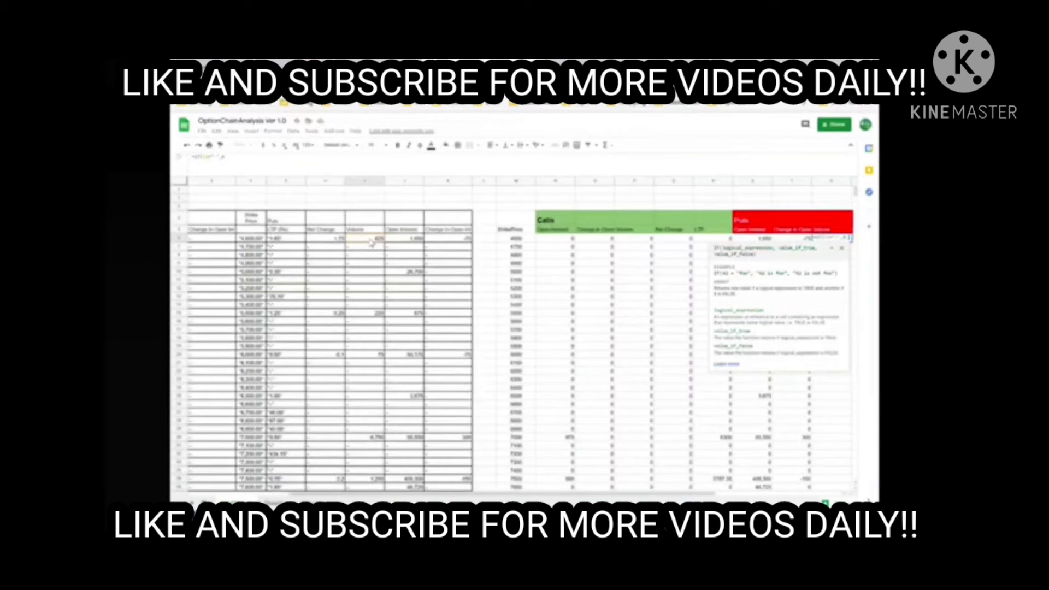
left_click(370, 241)
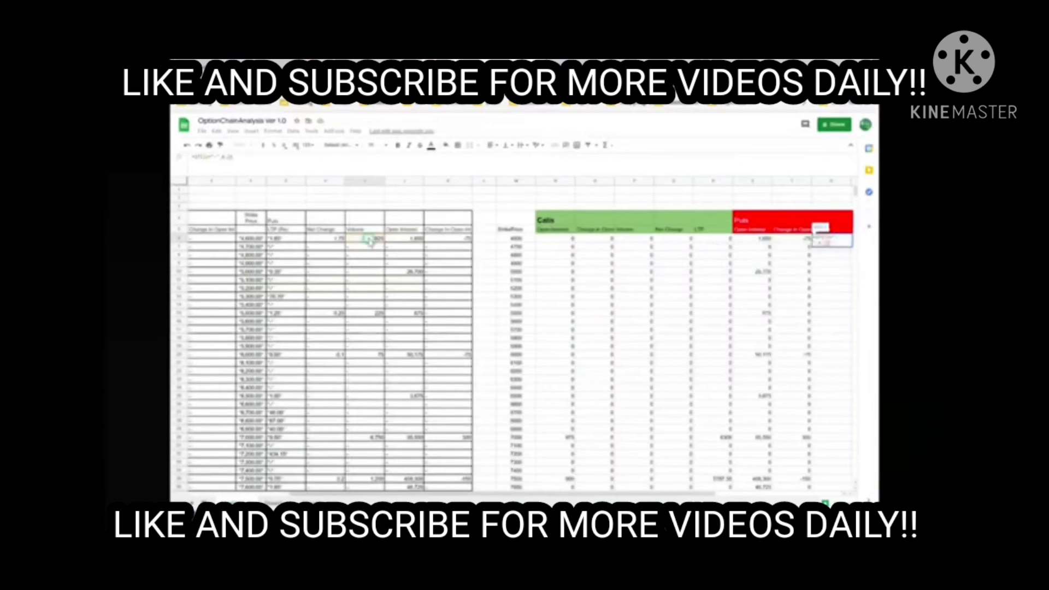
key("Return")
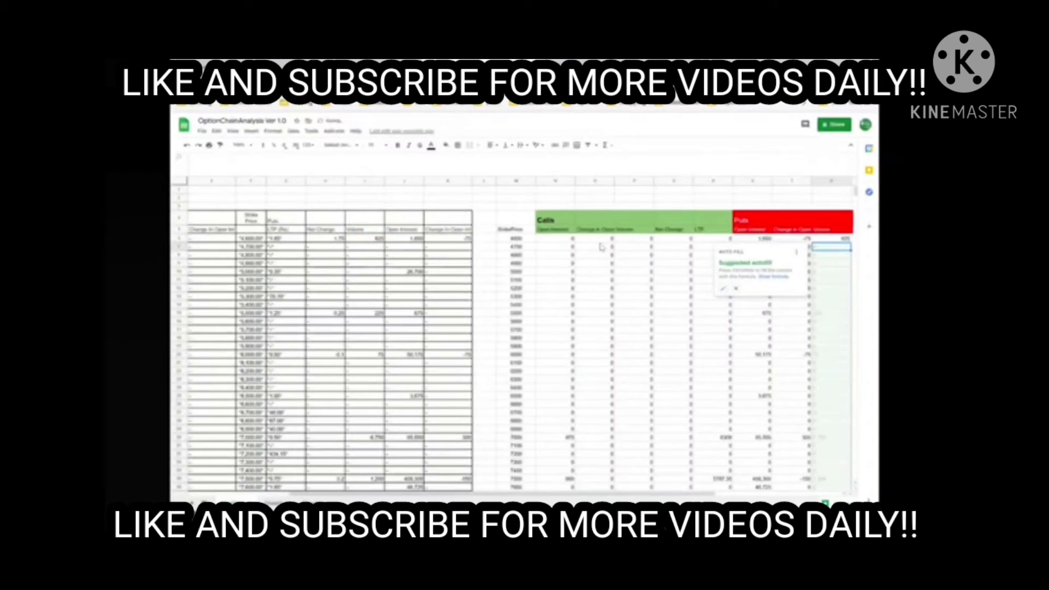
left_click(722, 287)
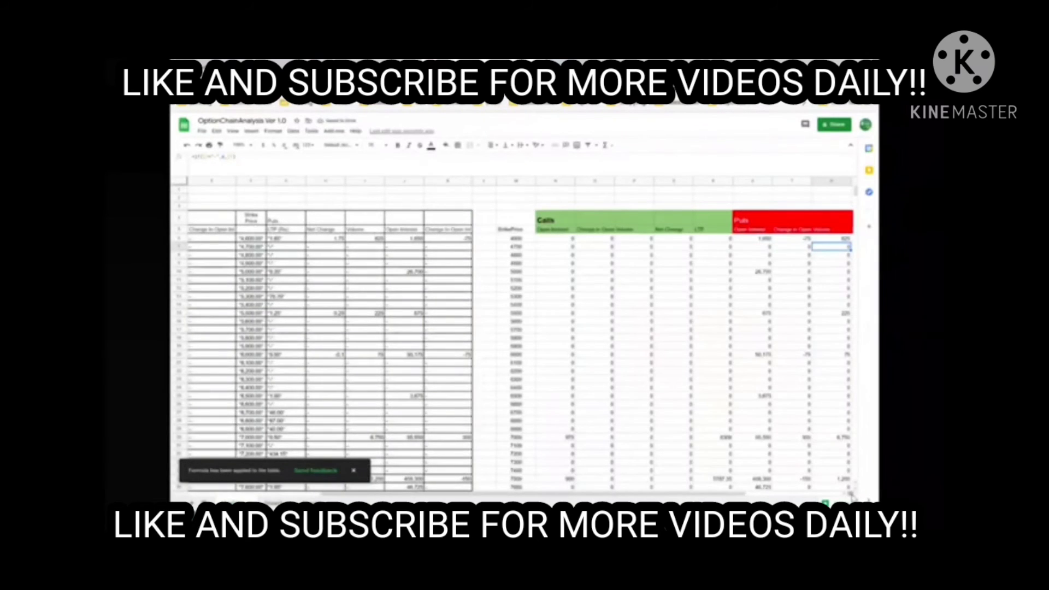
Step: Enter an IF formula referencing the left Puts table's Net Change cell and autofill it down the column
scroll(770, 480, "right", 2)
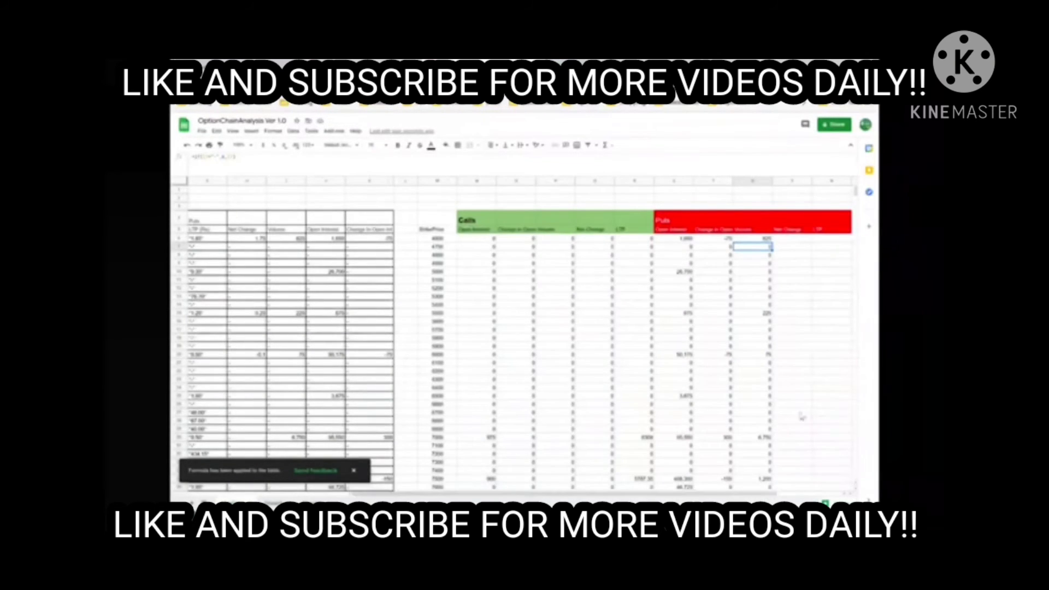
left_click(788, 240)
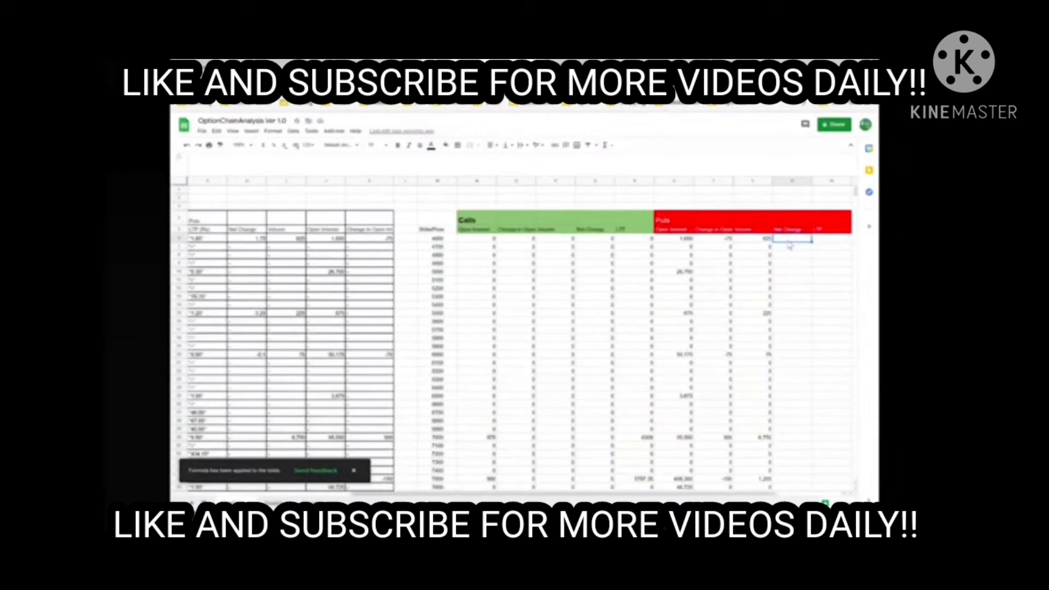
key("Left")
key("Left")
key("Left")
key("Left")
key("Left")
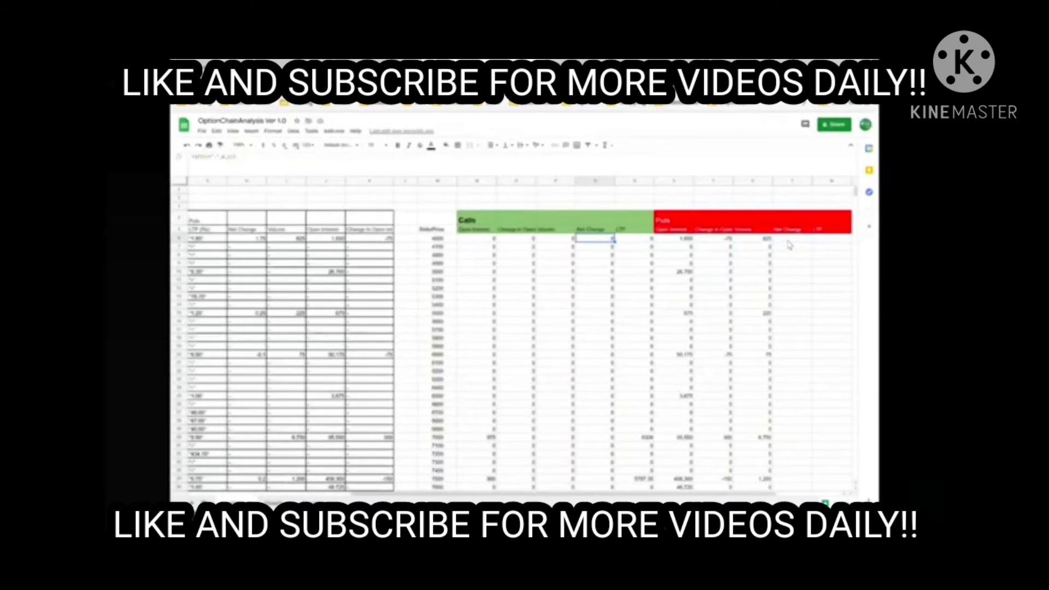
key("Right")
key("Right")
key("Right")
key("Right")
key("Right")
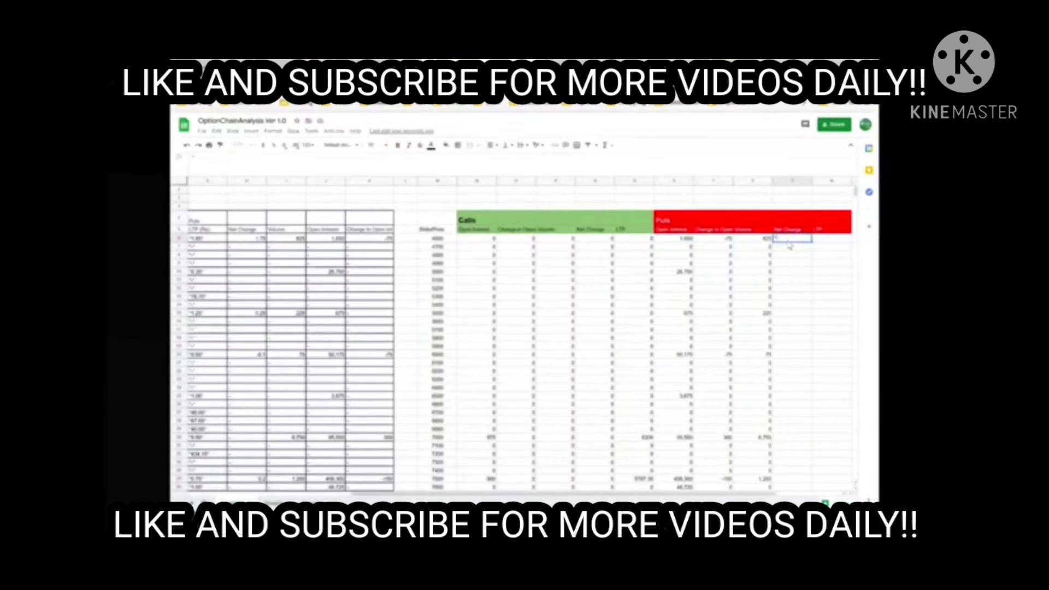
type("=if")
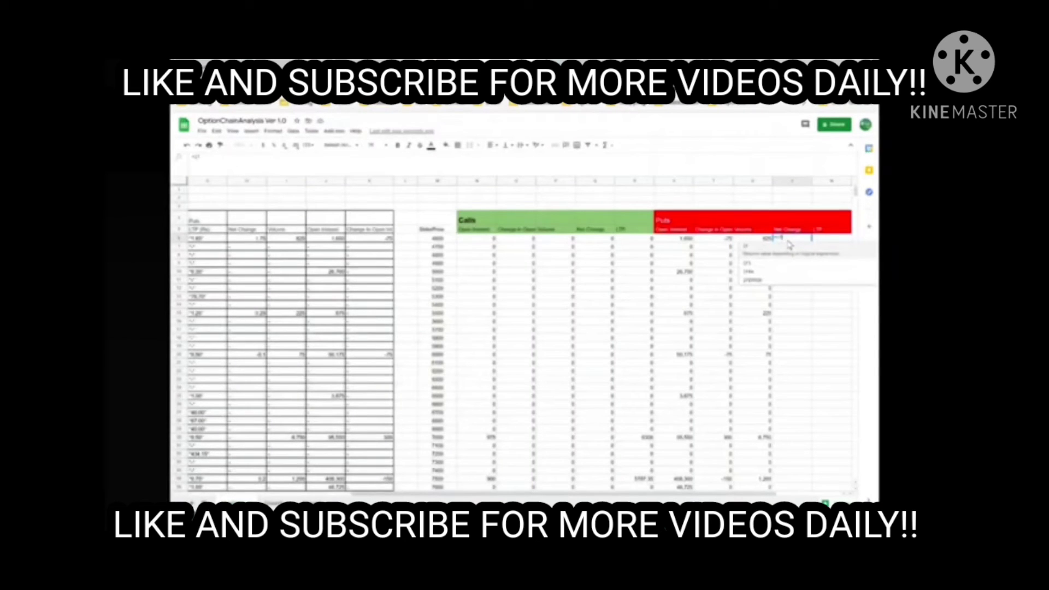
left_click(789, 245)
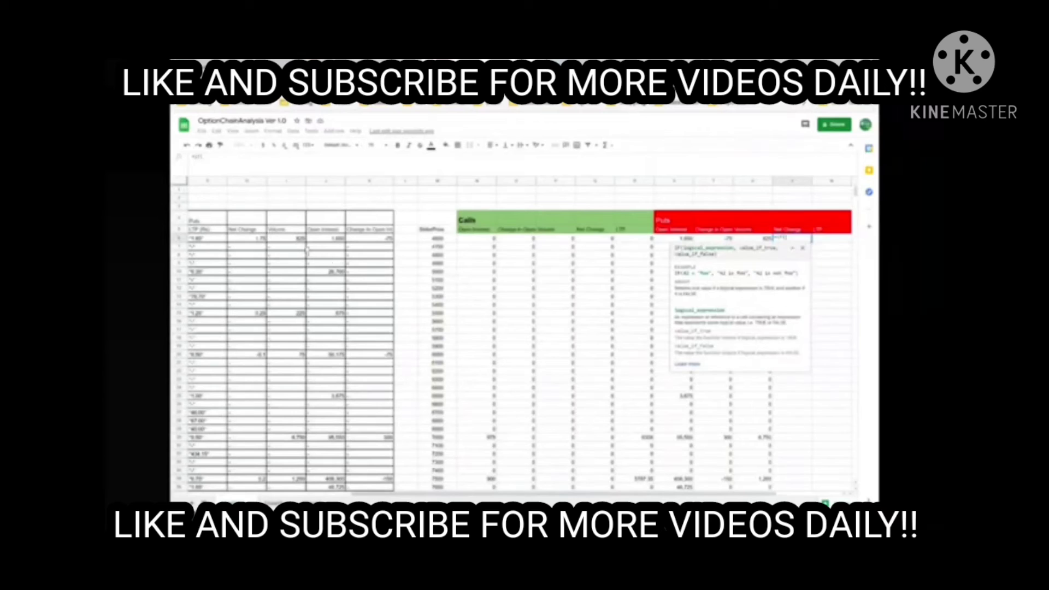
left_click(249, 238)
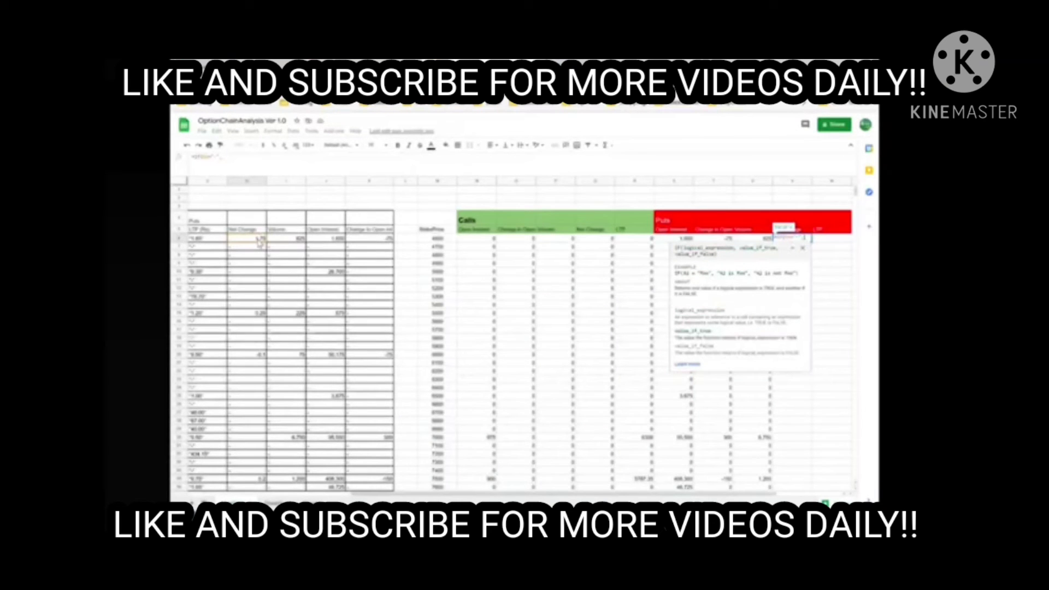
type(",")
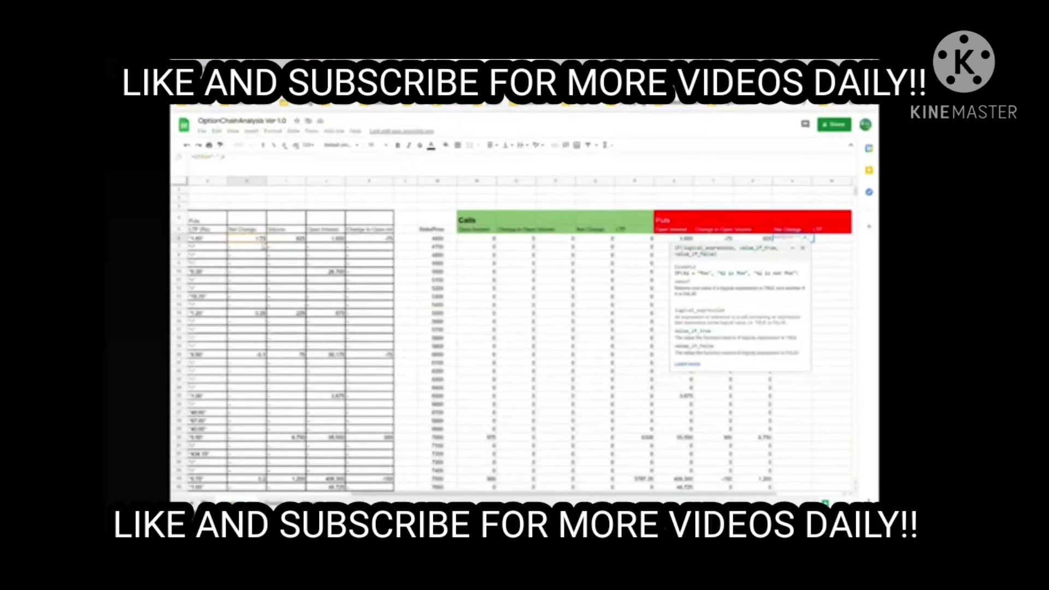
left_click(258, 239)
key("Return")
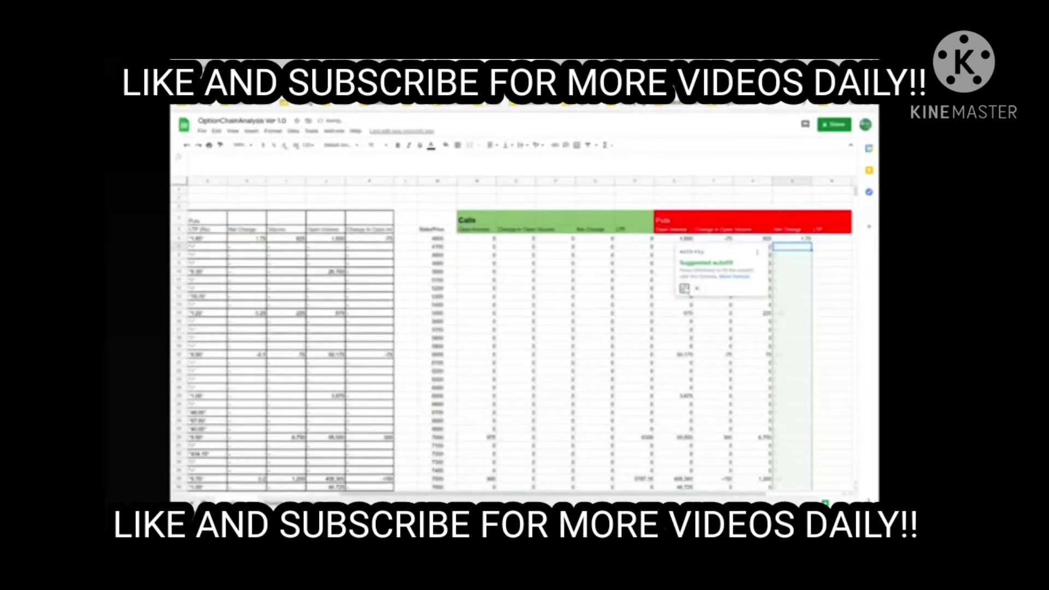
left_click(685, 289)
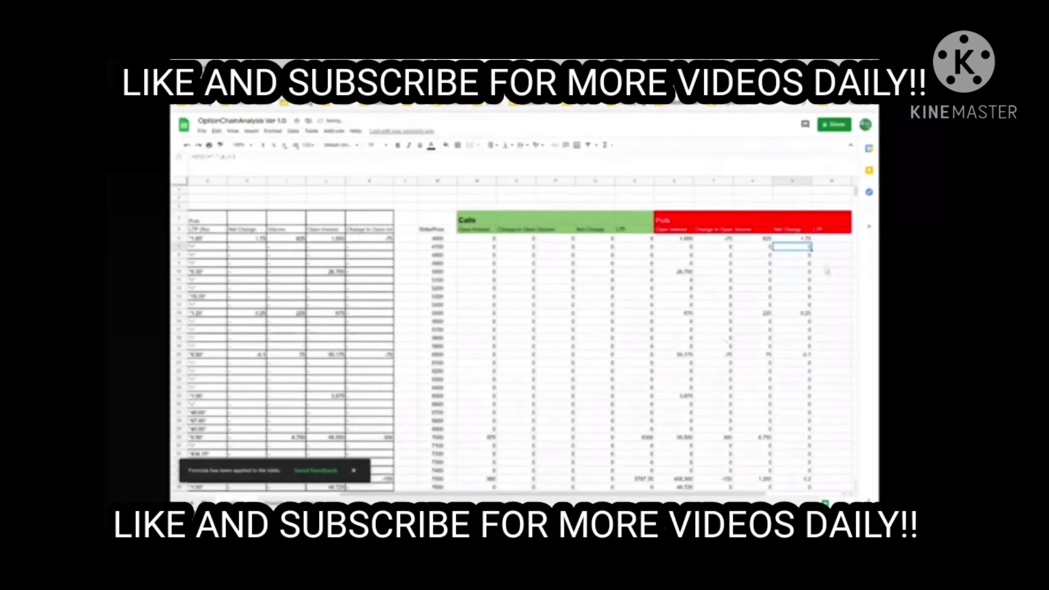
Step: Copy the full Calls LTP formula from the formula bar and paste it into the first Puts LTP cell
left_click(673, 241)
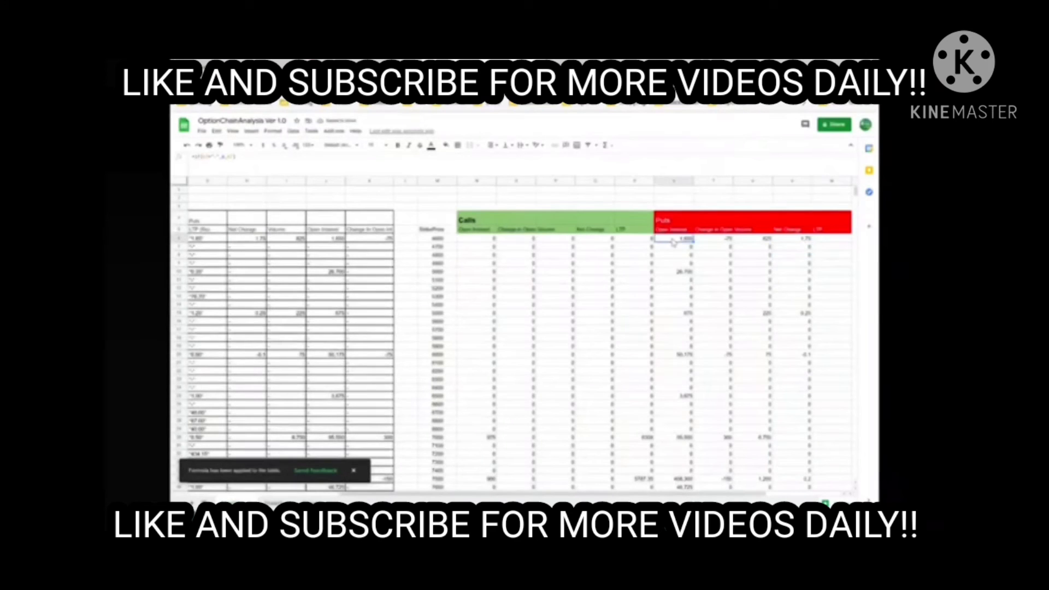
key("Right")
key("Right")
key("Right")
key("Right")
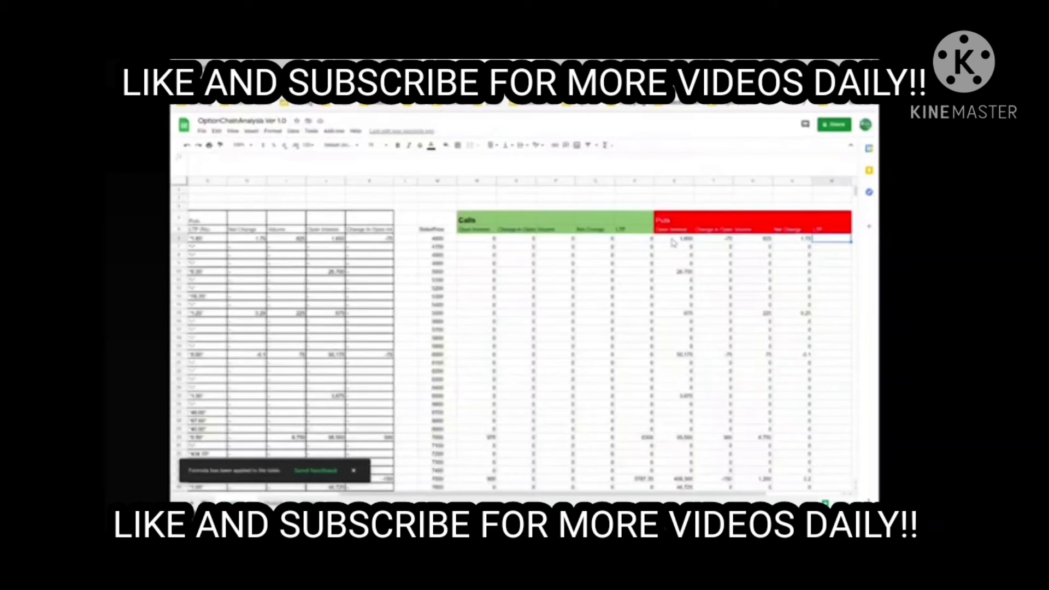
key("Left")
key("Left")
key("Left")
key("Left")
key("Left")
key("Right")
key("Right")
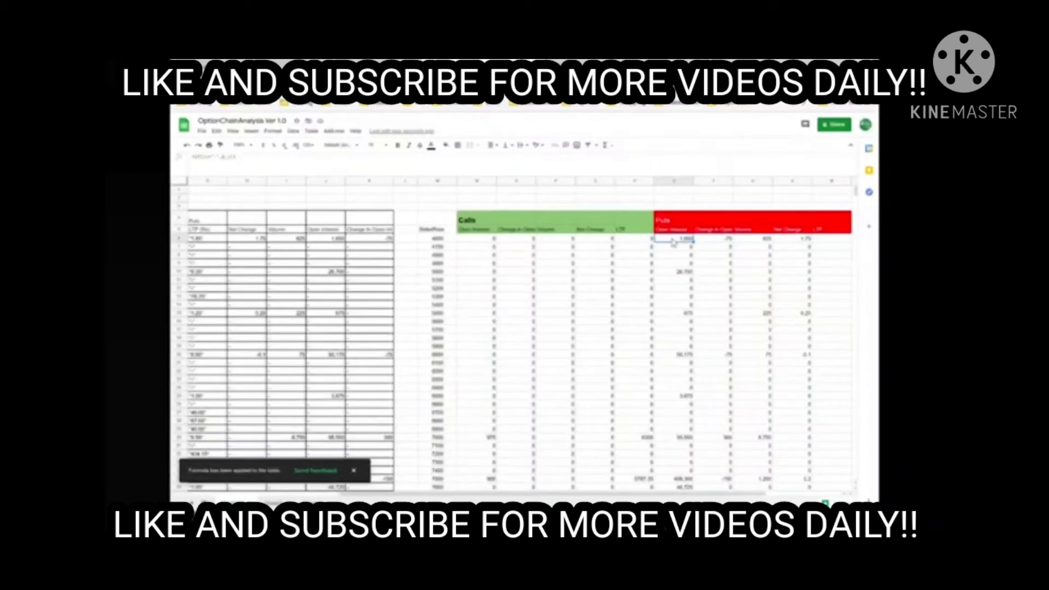
key("Left")
key("Left")
key("Left")
key("Left")
key("Right")
key("Right")
key("Right")
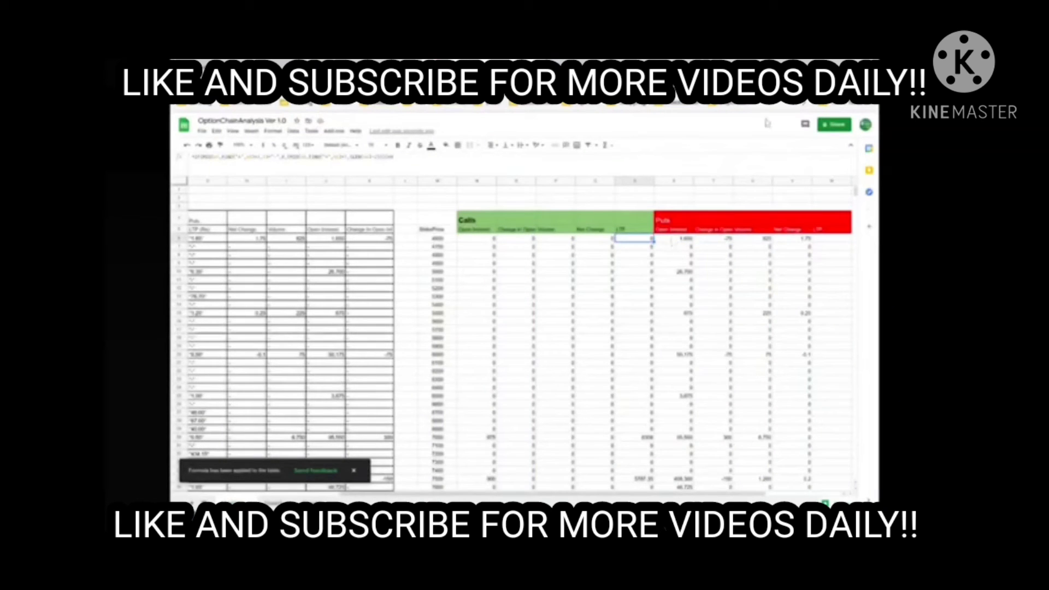
triple_click(404, 157)
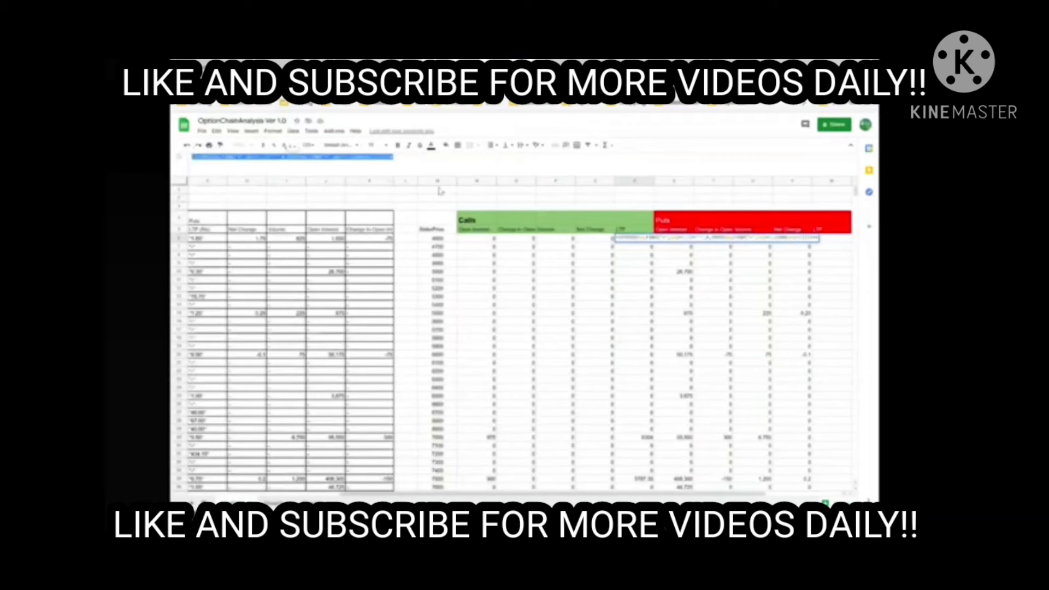
key("Escape")
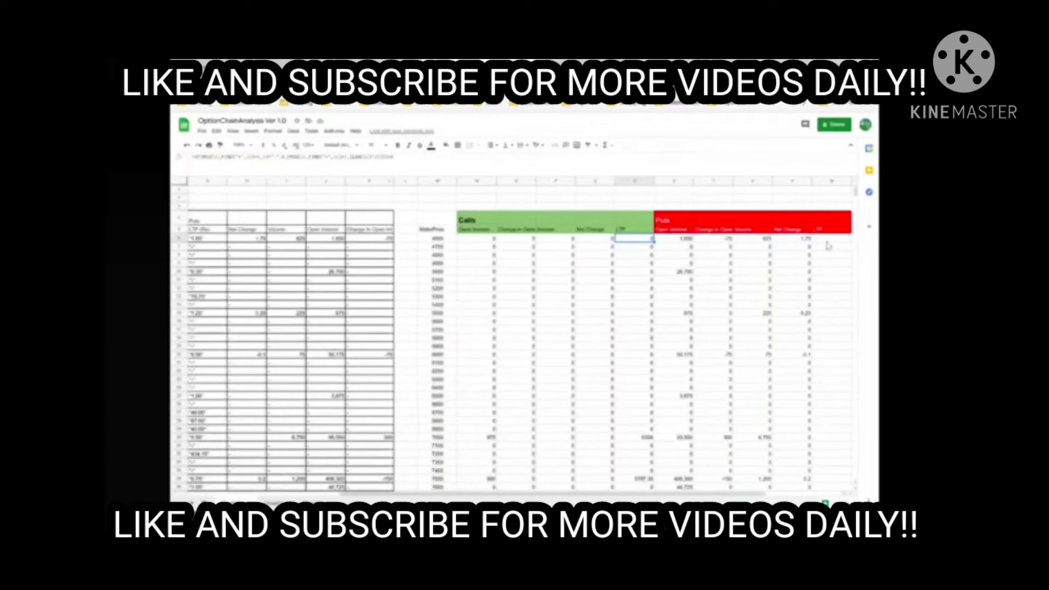
left_click(827, 240)
key("ctrl+v")
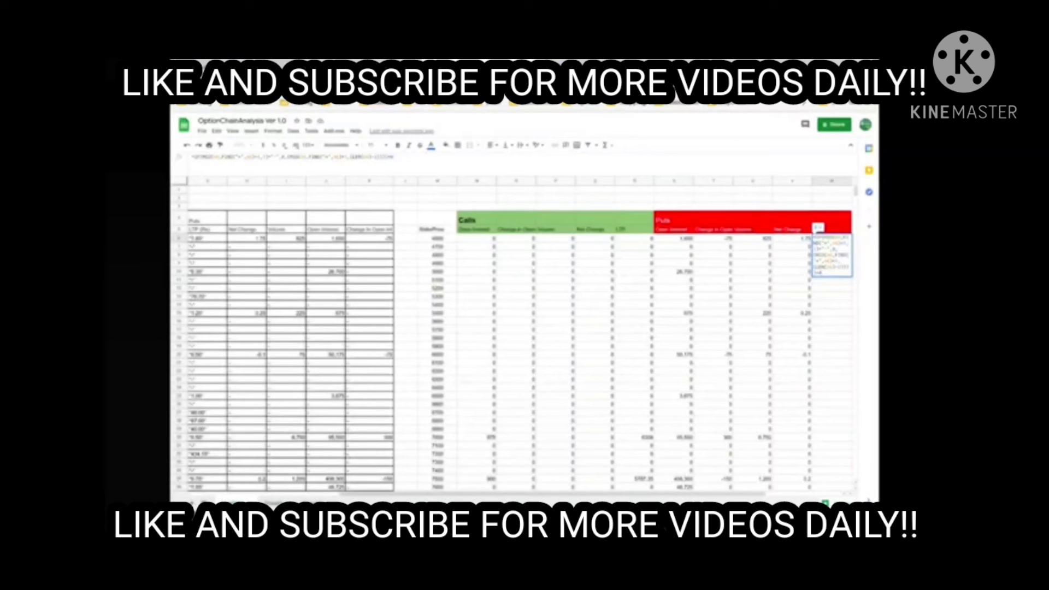
left_click(818, 227)
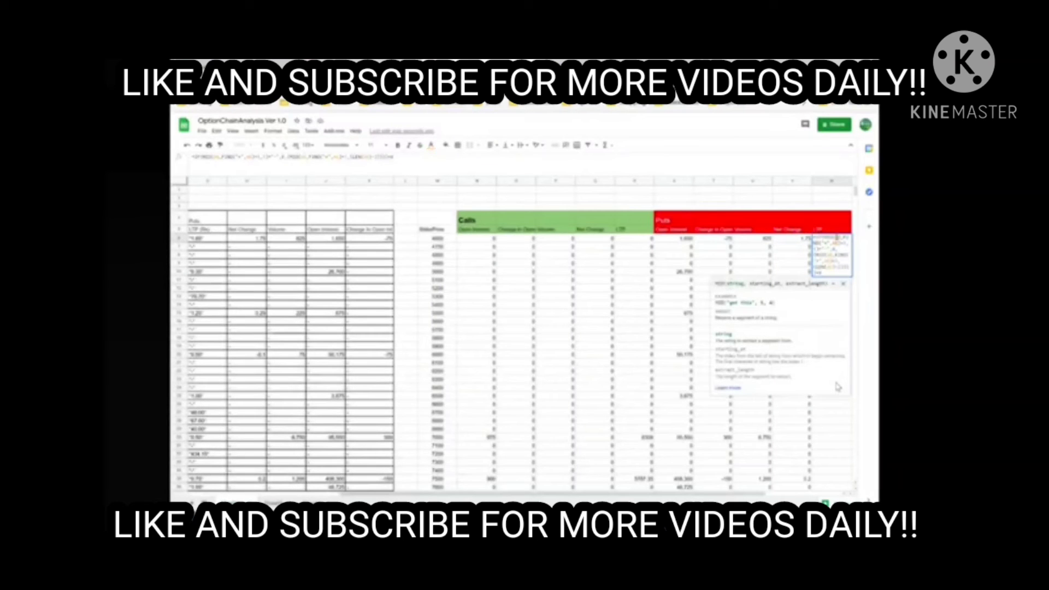
key("Right")
key("Right")
key("Right")
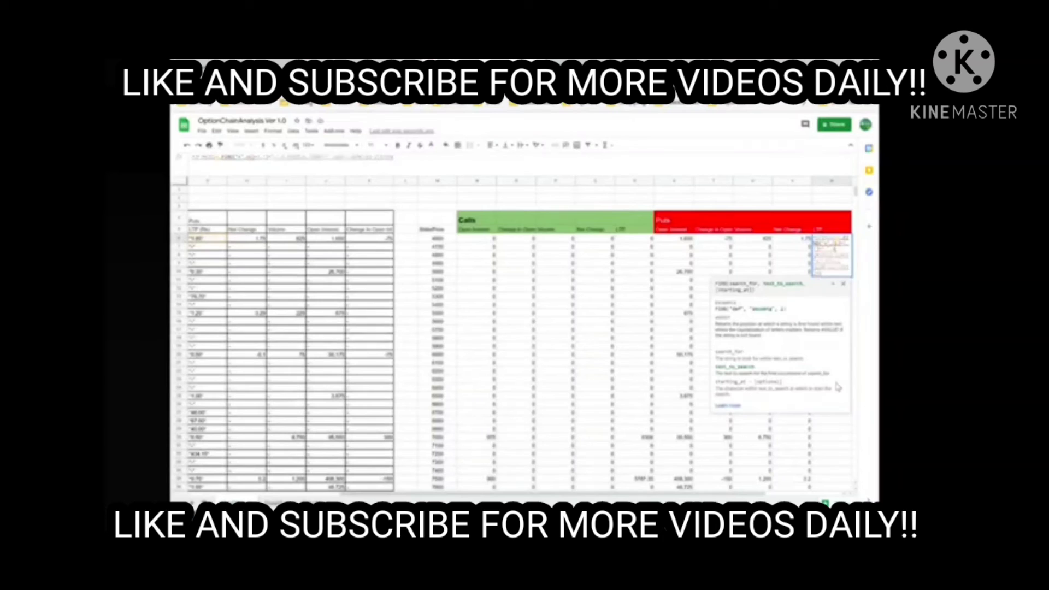
key("Right")
key("Right")
key("Right")
key("Right")
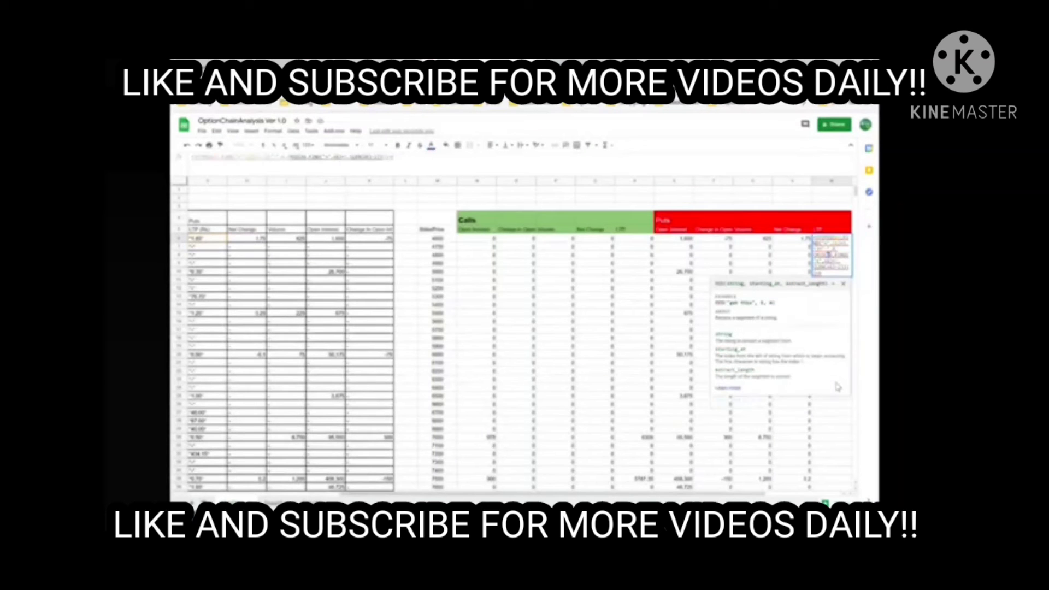
key("Right")
key("Right")
key("Right")
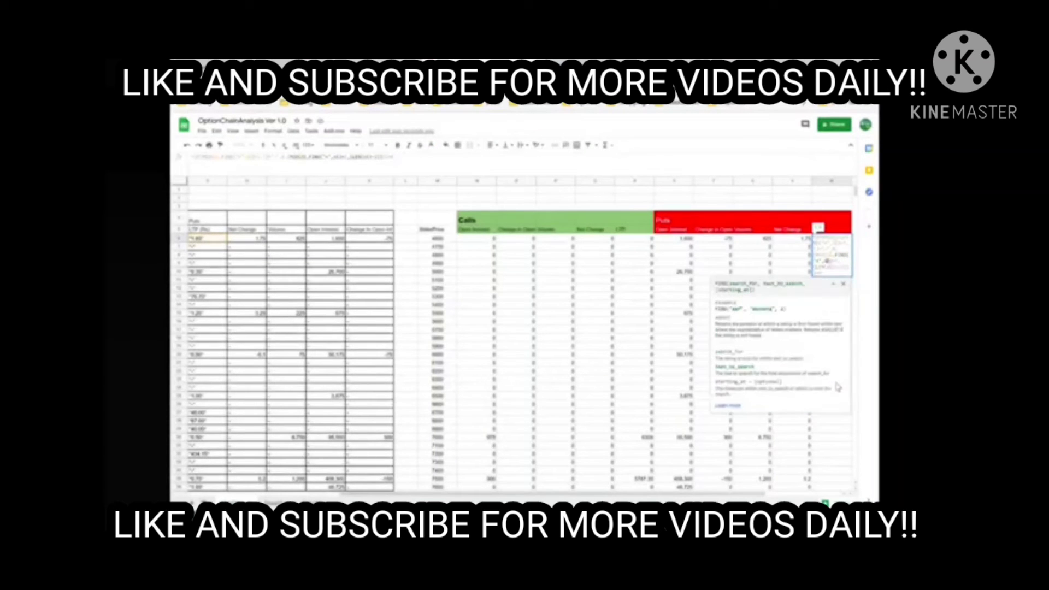
key("Right")
key("Right")
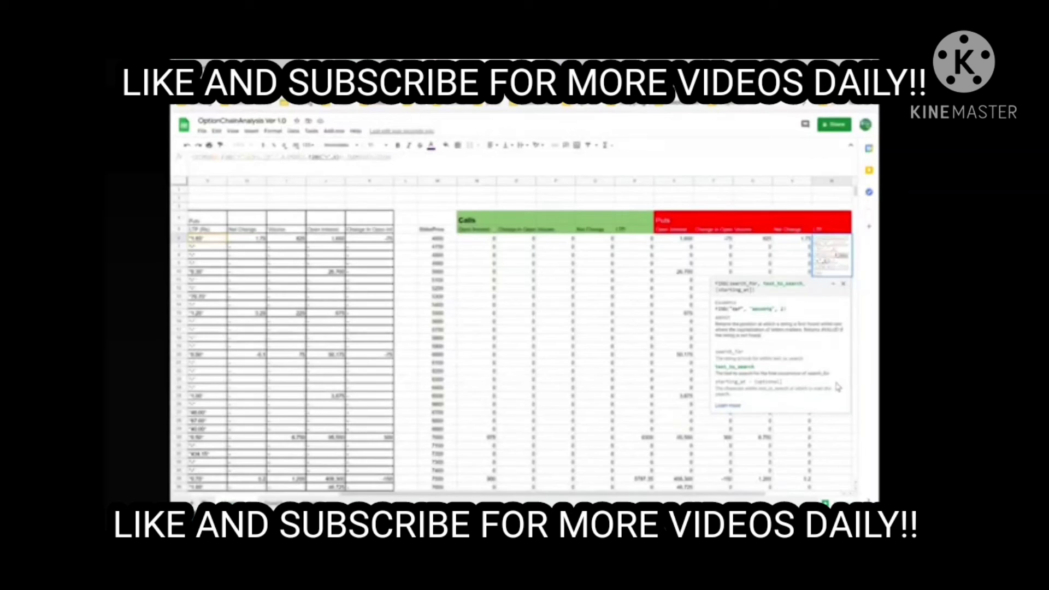
key("Right")
key("Right")
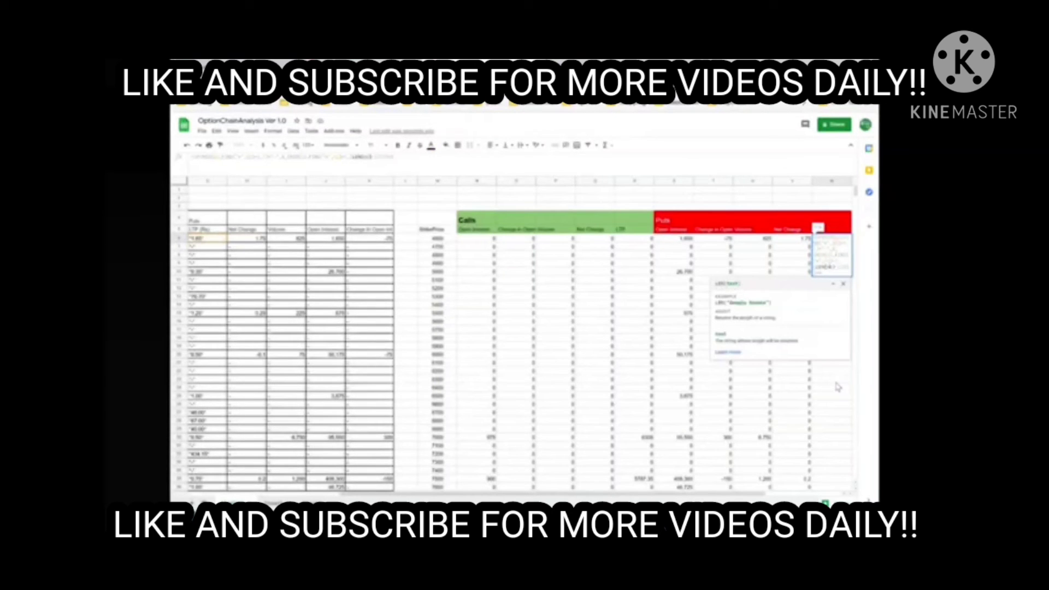
key("Right")
key("Right")
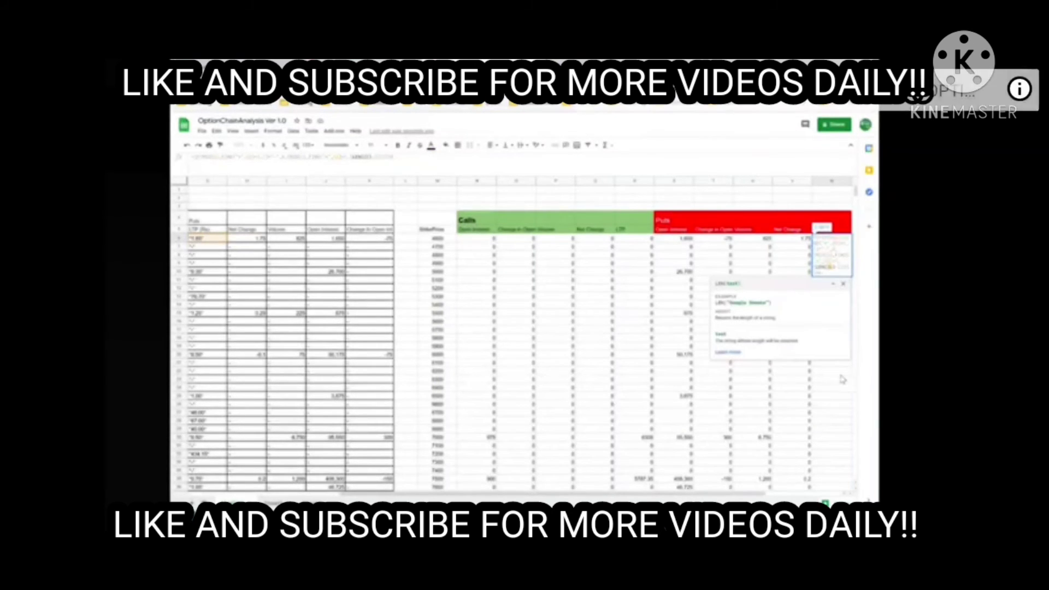
key("Return")
scroll(632, 387, "down", 5)
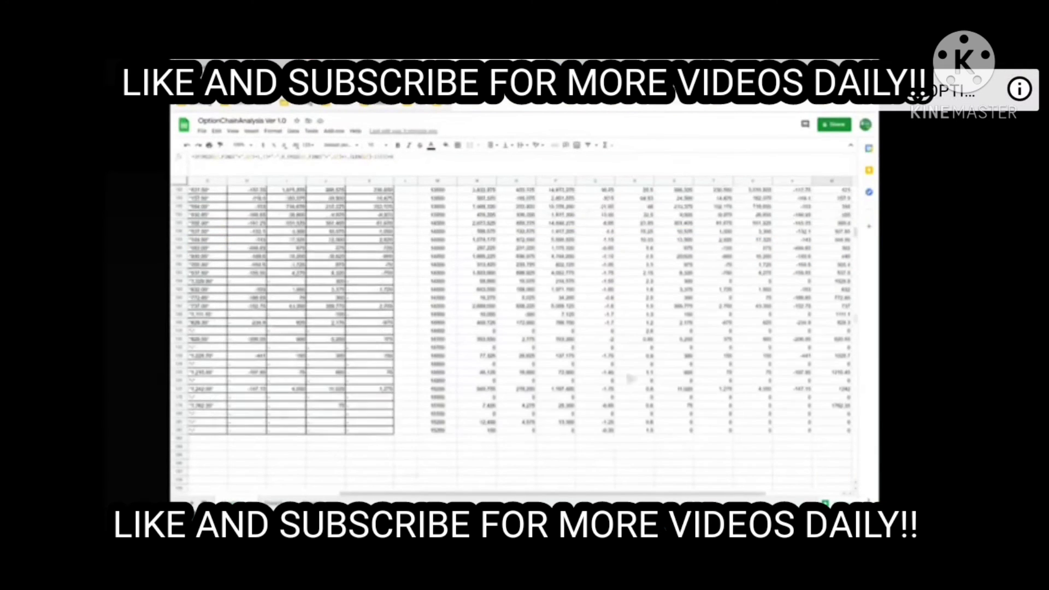
scroll(633, 386, "down", 5)
scroll(632, 387, "down", 5)
scroll(633, 387, "up", 5)
scroll(632, 387, "up", 5)
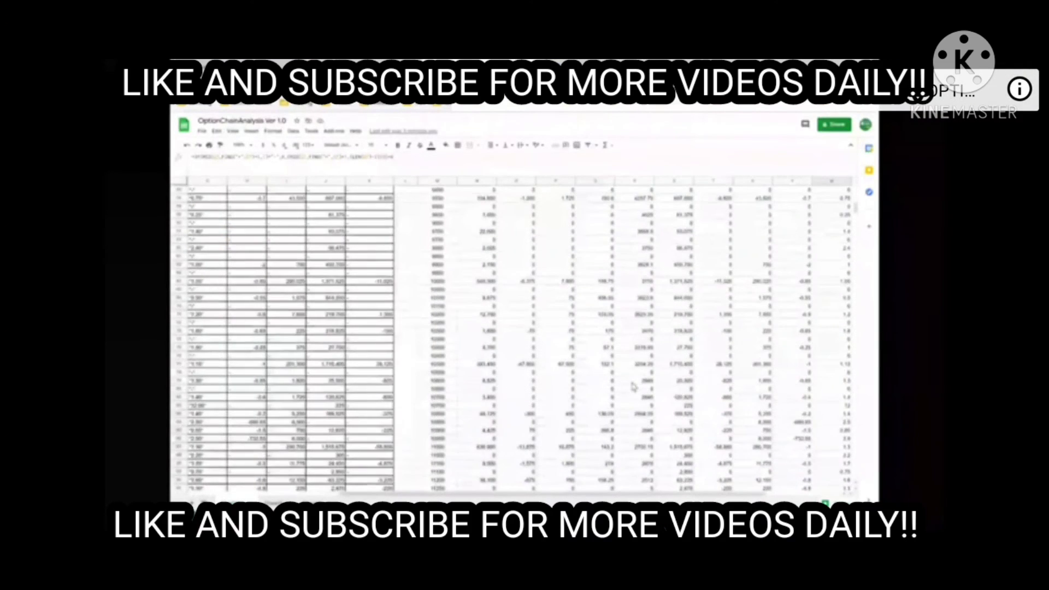
scroll(632, 387, "up", 5)
scroll(633, 386, "up", 5)
scroll(632, 386, "up", 5)
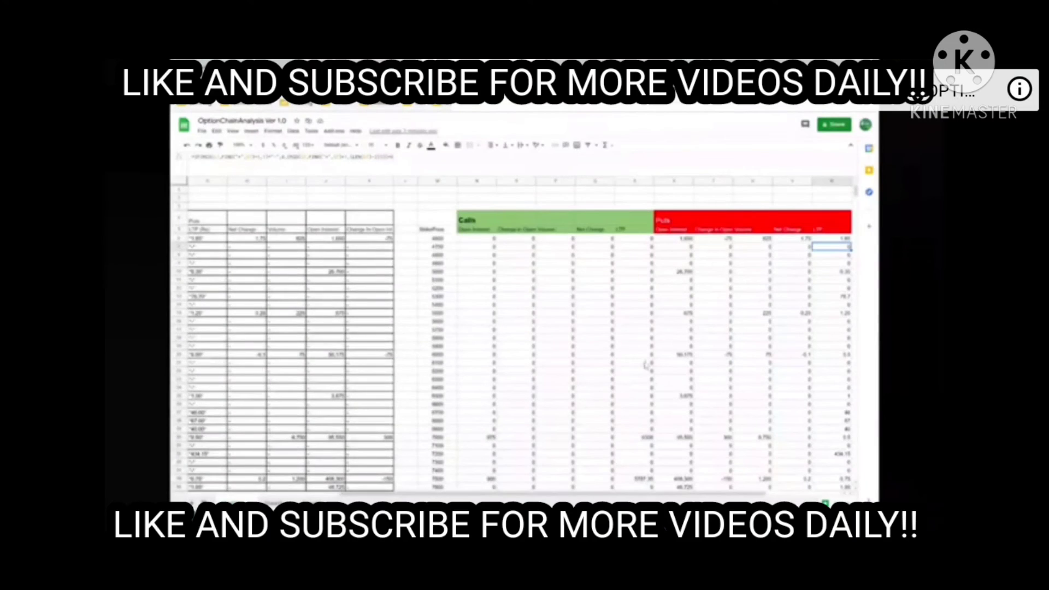
left_click(658, 221)
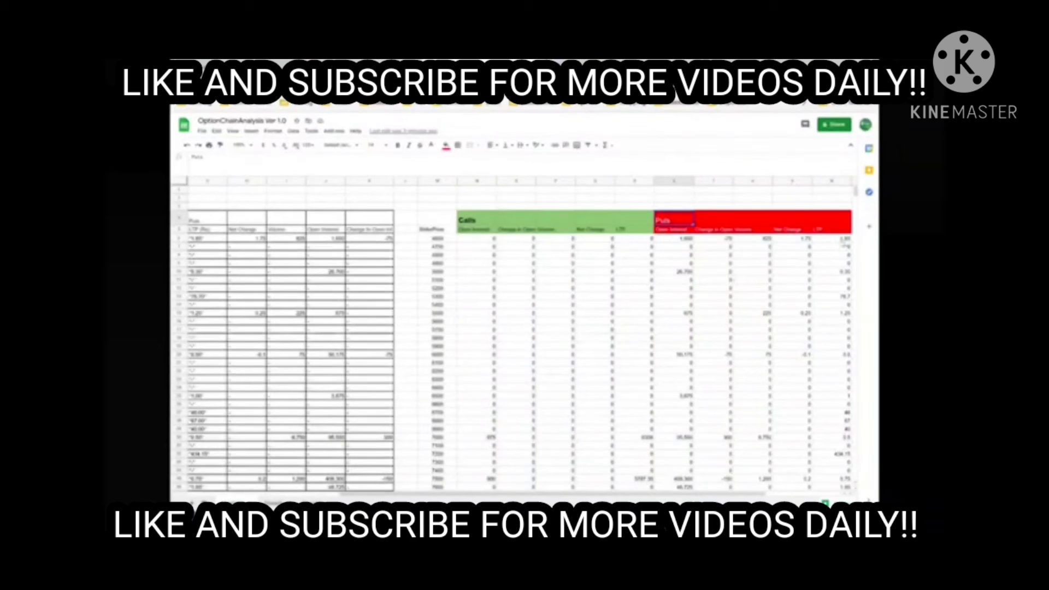
left_click(841, 239)
key("Down")
key("Down")
key("Down")
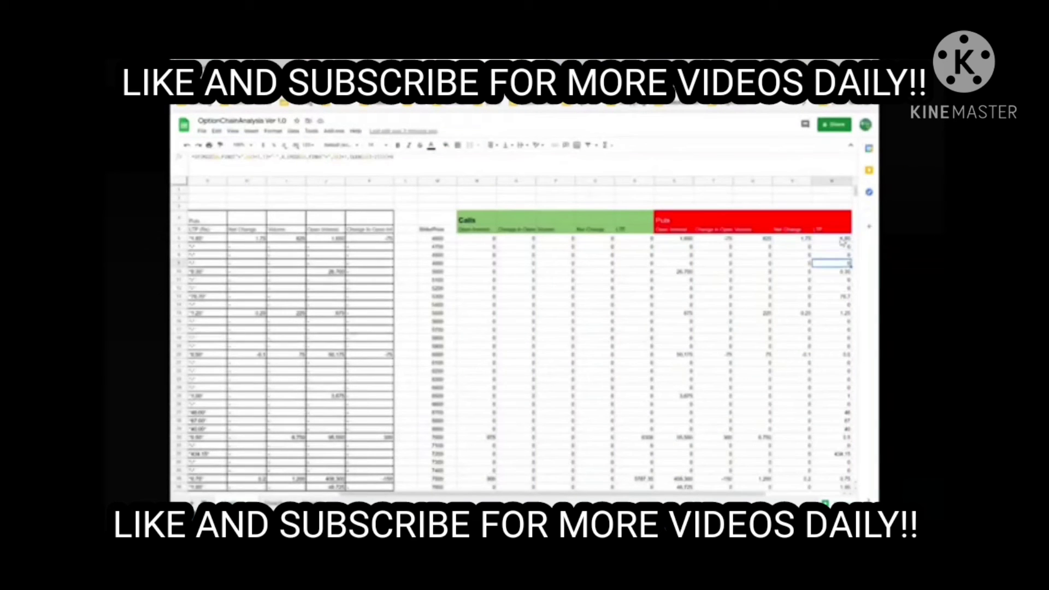
key("Down")
key("Down")
key("Up")
key("Up")
key("Up")
key("Up")
key("Up")
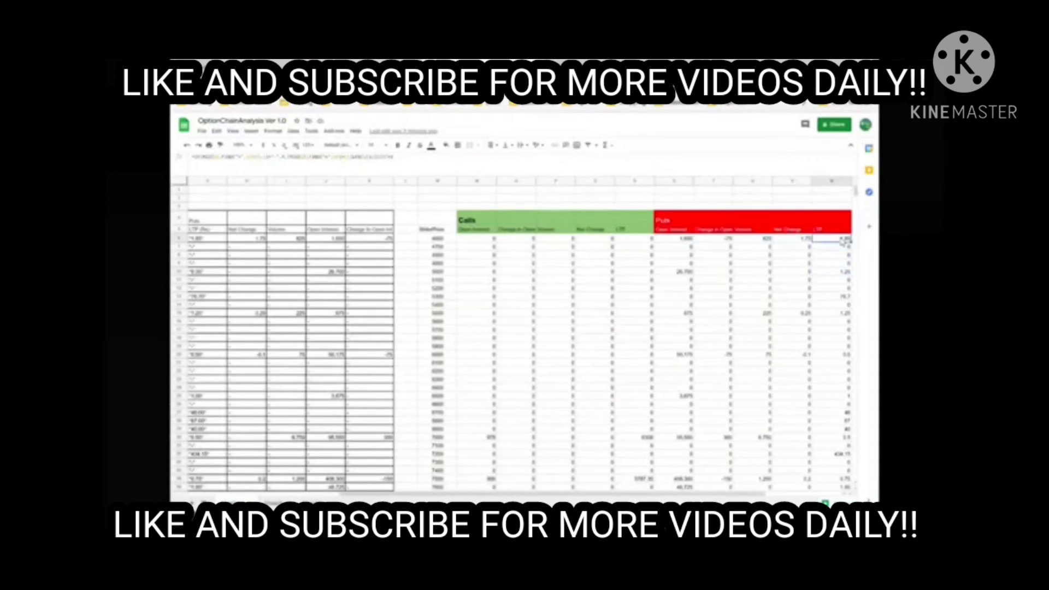
key("Left")
key("Left")
key("Left")
key("Left")
key("Left")
key("Left")
key("Right")
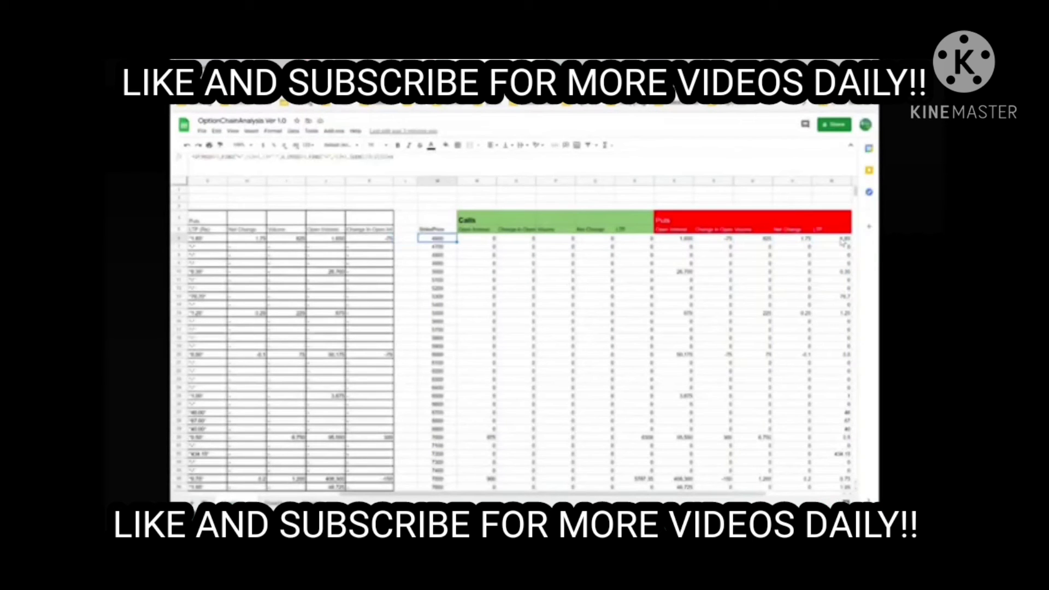
key("Right")
key("Right")
key("Right")
key("Right")
key("Right")
key("Right")
key("Right")
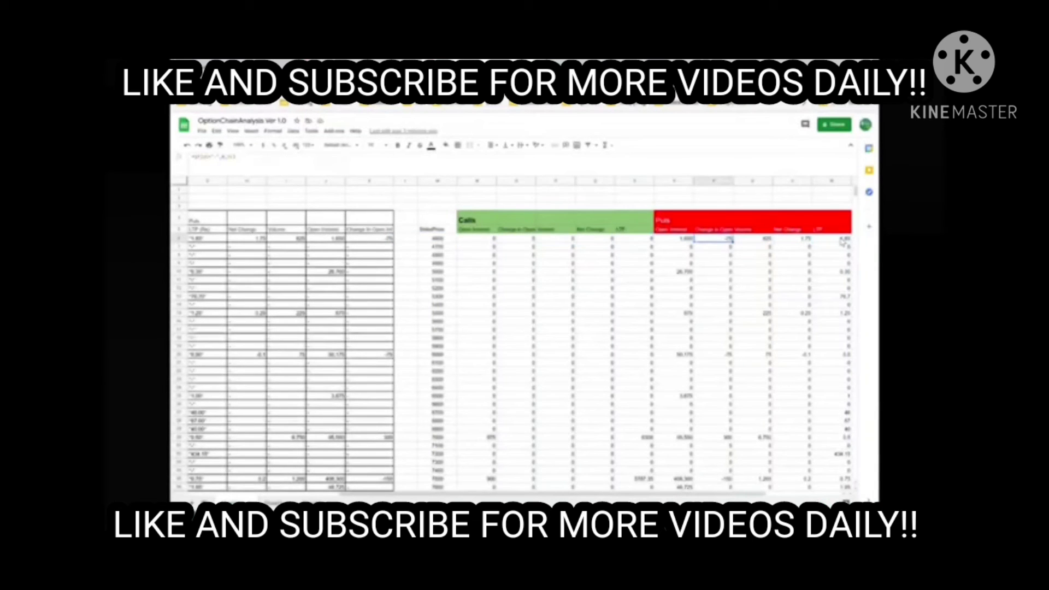
key("Left")
key("Left")
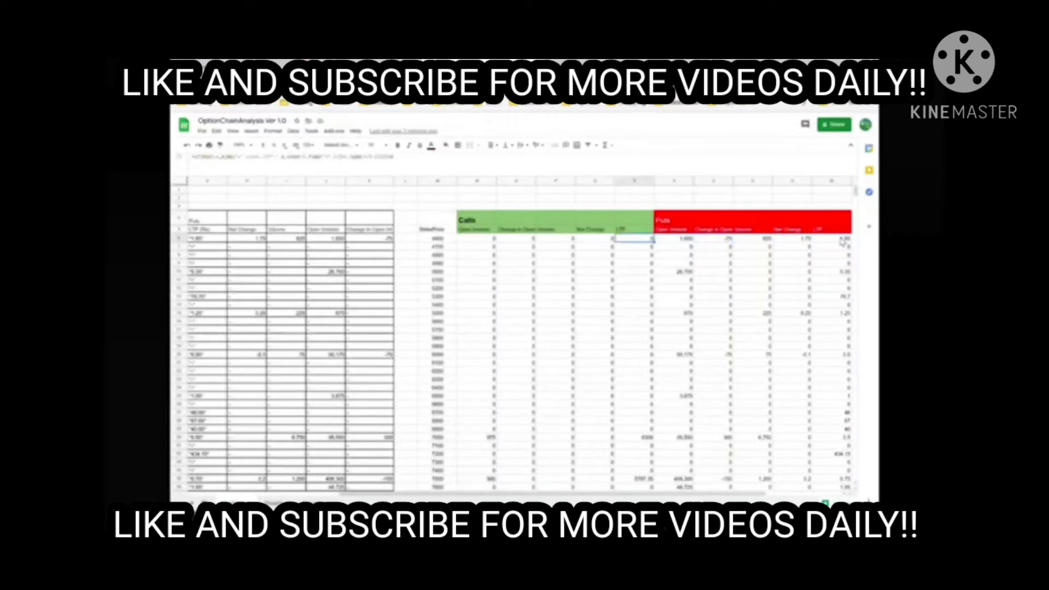
key("Left")
key("Left")
key("Left")
key("Left")
key("Right")
key("Right")
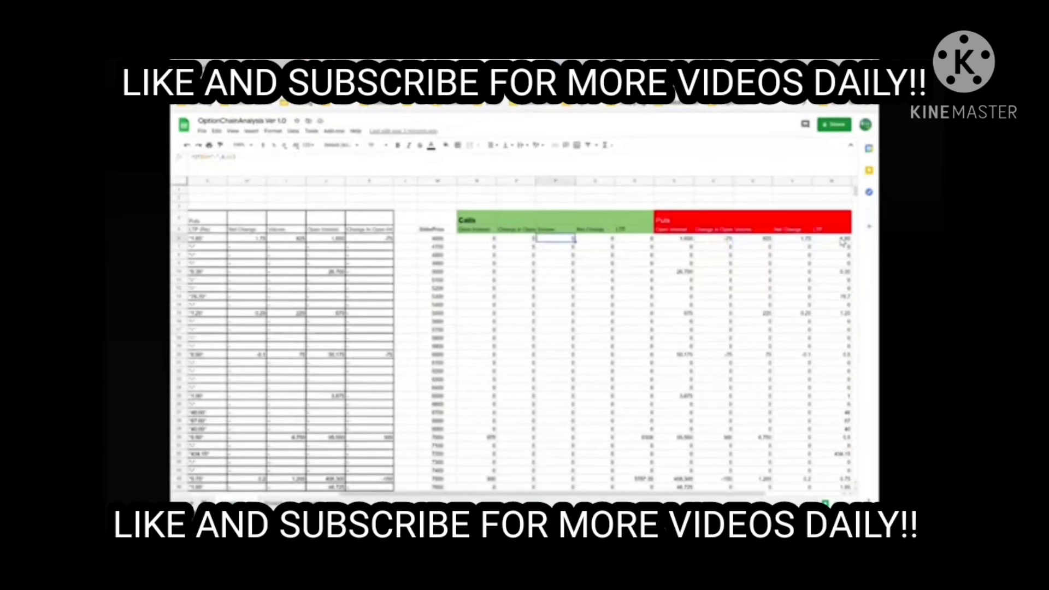
key("Right")
key("Right")
key("Right")
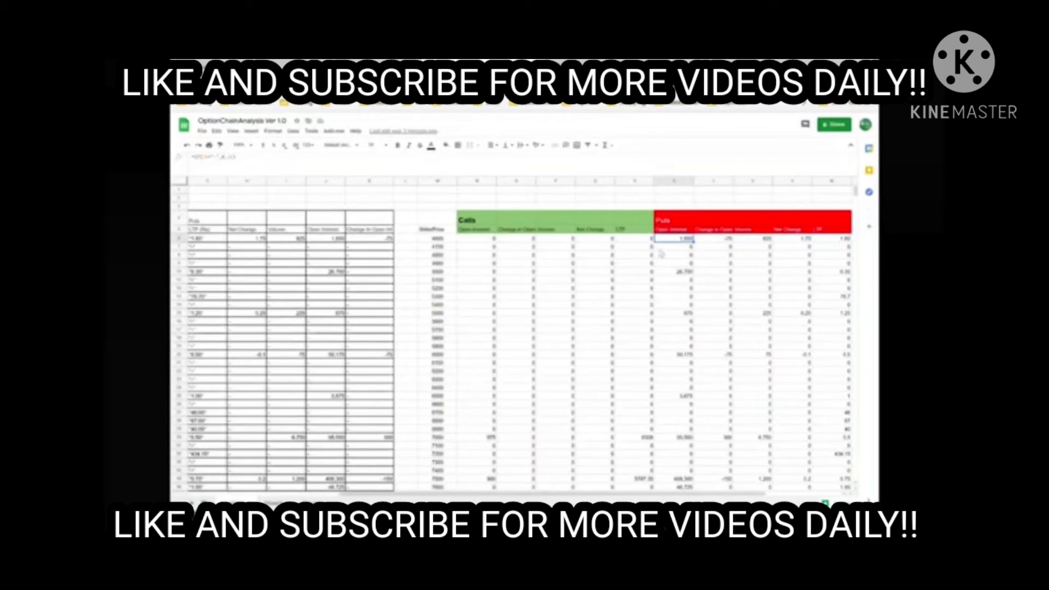
left_click(369, 247)
key("Left")
key("Left")
key("Left")
key("Left")
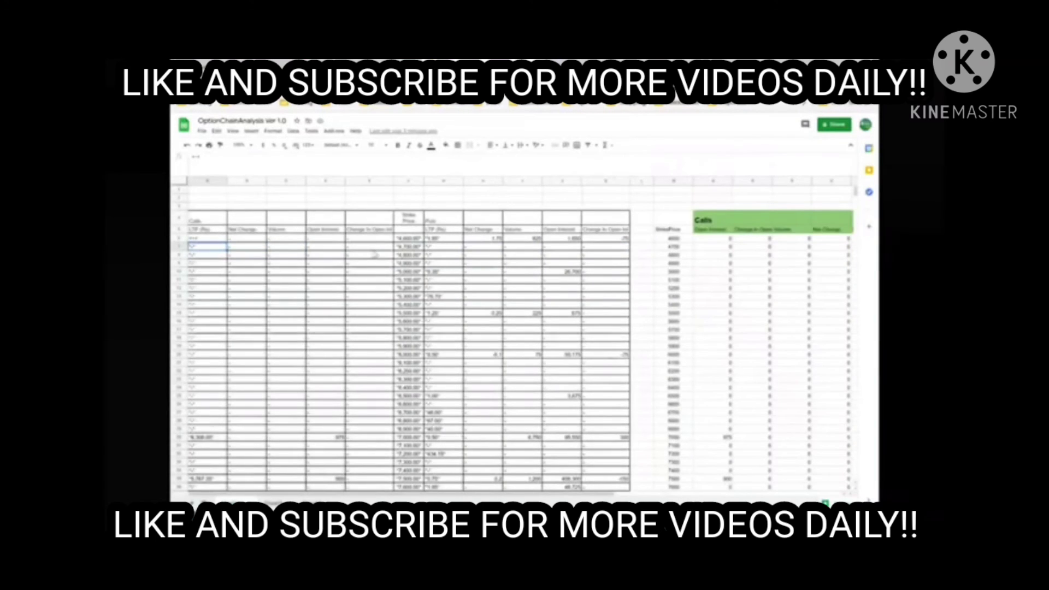
key("Right")
key("Right")
key("Right")
key("Right")
key("Right")
key("Right")
key("Right")
key("Right")
key("Right")
key("Right")
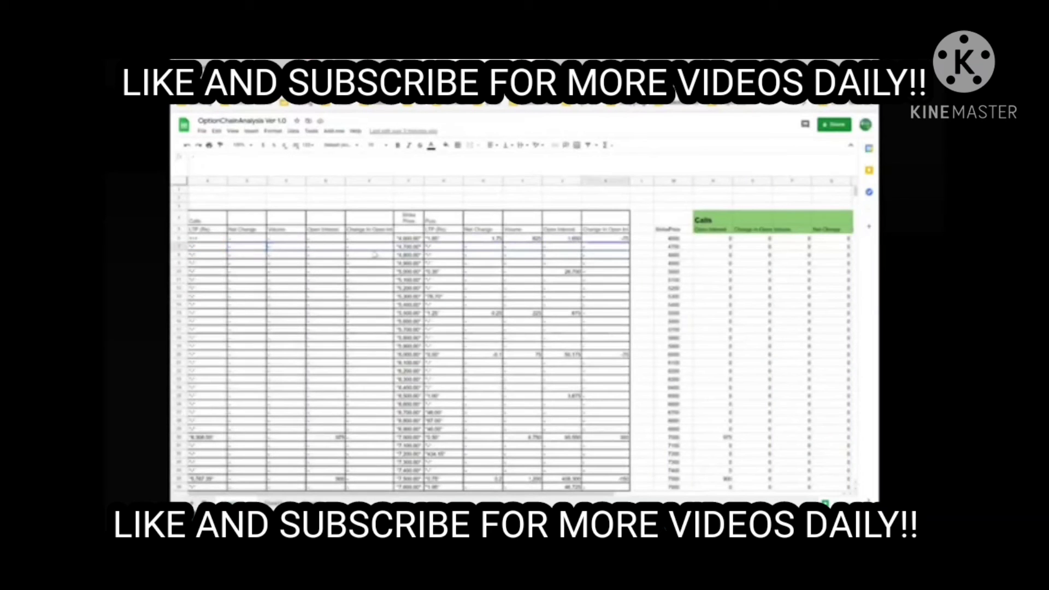
key("Right")
key("Left")
key("Left")
key("Left")
key("Left")
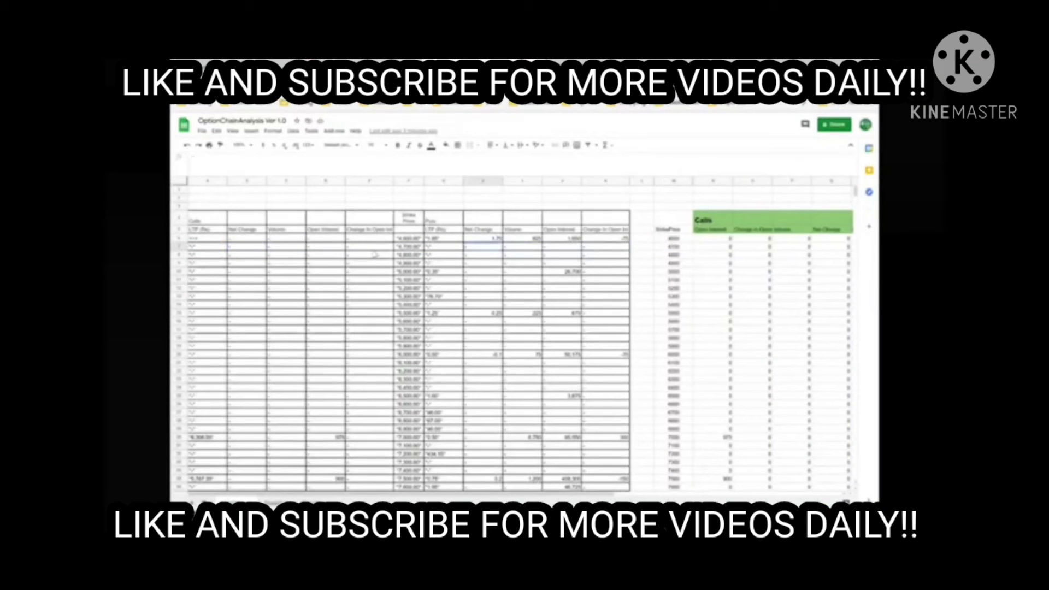
key("Left")
key("Left")
key("Right")
key("Right")
key("Right")
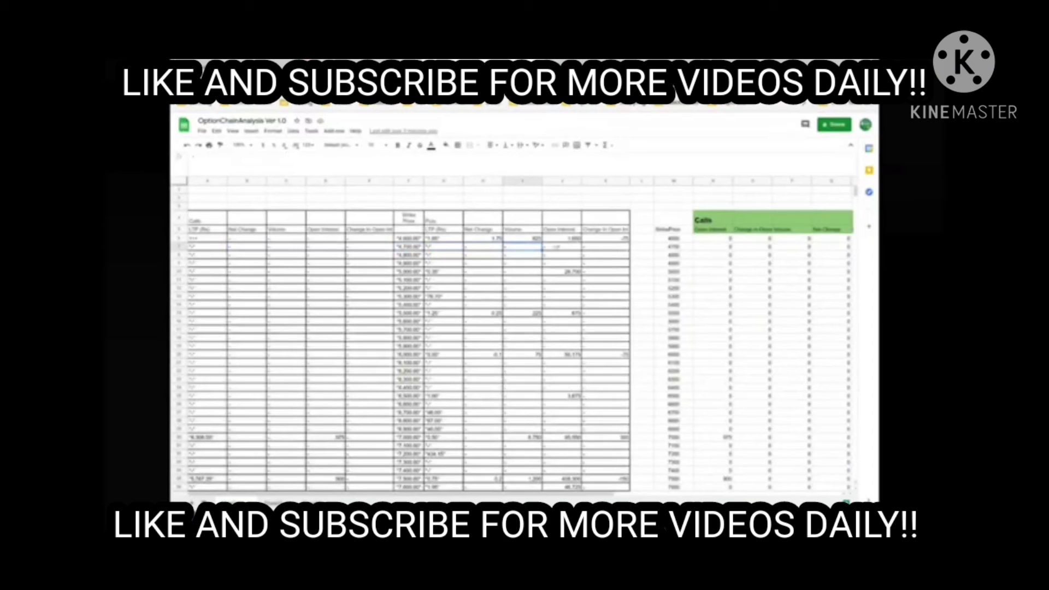
Step: Select the StrikePrice column from 4600 down to the last strike row, then return to the top
left_click(684, 225)
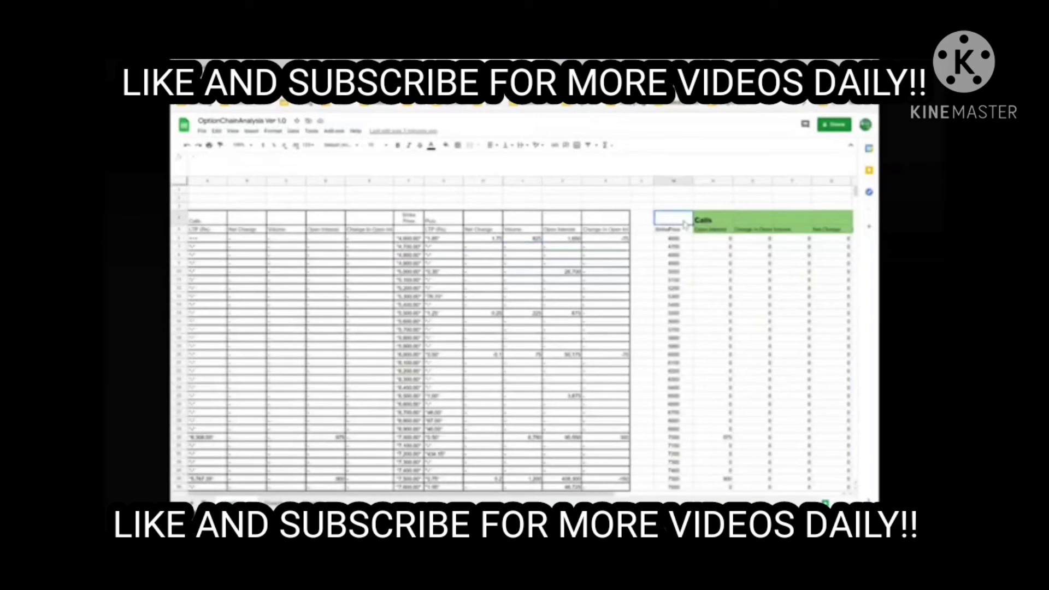
key("Right")
key("Right")
key("Right")
key("Right")
key("Right")
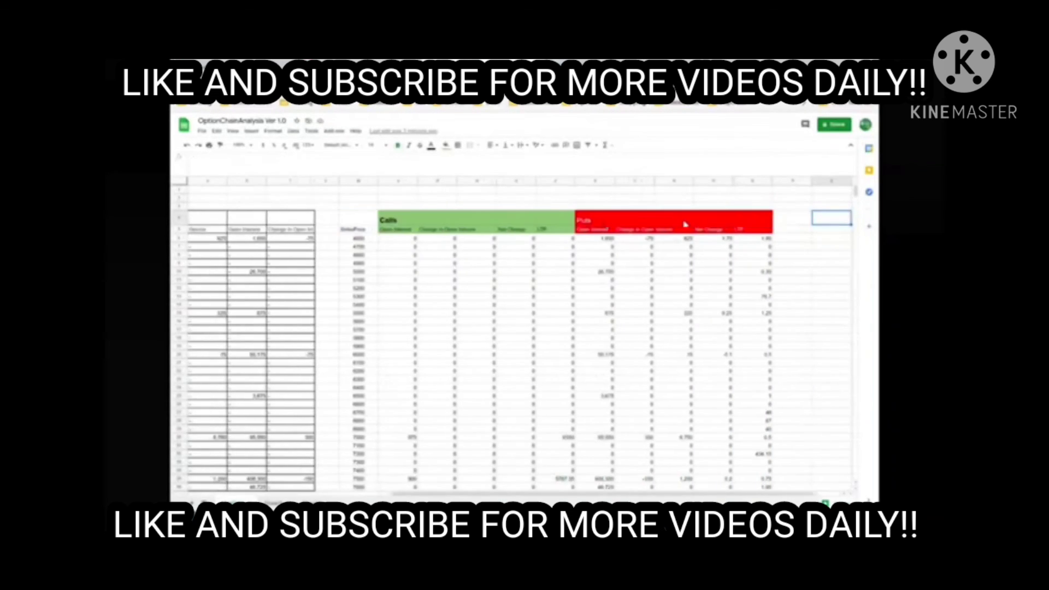
key("Left")
key("Left")
key("Left")
key("Left")
key("Left")
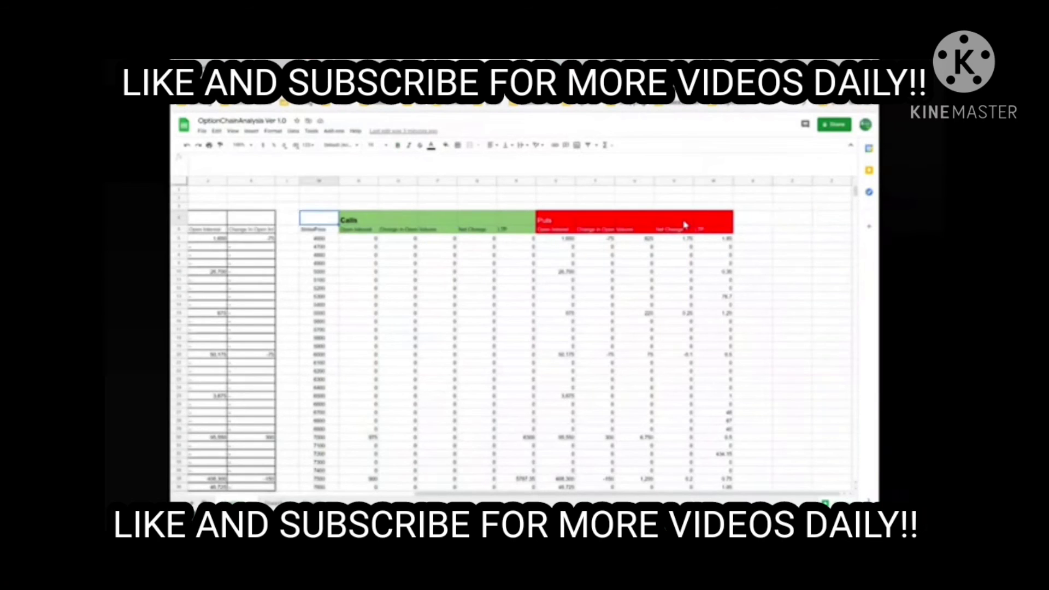
key("shift+Down")
key("shift+Down")
key("shift+Down")
key("shift+Down")
key("shift+Down")
key("shift+Down")
key("shift+Down")
key("shift+Down")
key("shift+Down")
key("shift+Down")
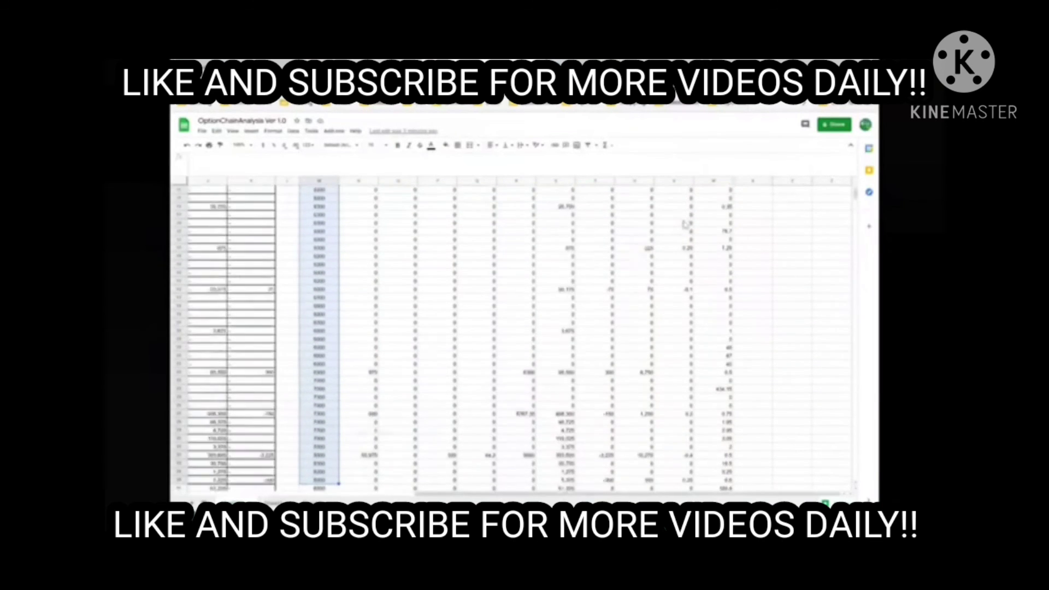
key("shift+Down")
key("shift+Down")
key("shift+Down")
key("shift+Down")
key("shift+Down")
key("shift+Down")
key("shift+Down")
key("shift+Down")
key("shift+Down")
key("shift+Down")
key("shift+Down")
key("shift+Down")
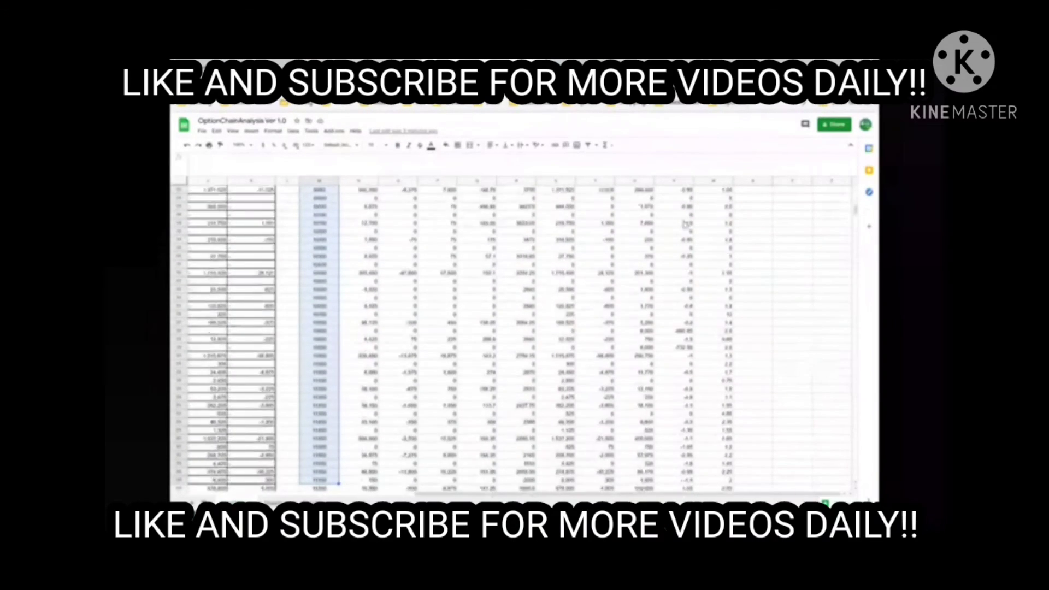
key("shift+Down")
key("shift+Down")
key("shift+Down")
key("shift+Down")
key("shift+Down")
key("shift+Down")
key("shift+Down")
key("shift+Down")
key("shift+Down")
key("shift+Down")
key("shift+Down")
key("shift+Down")
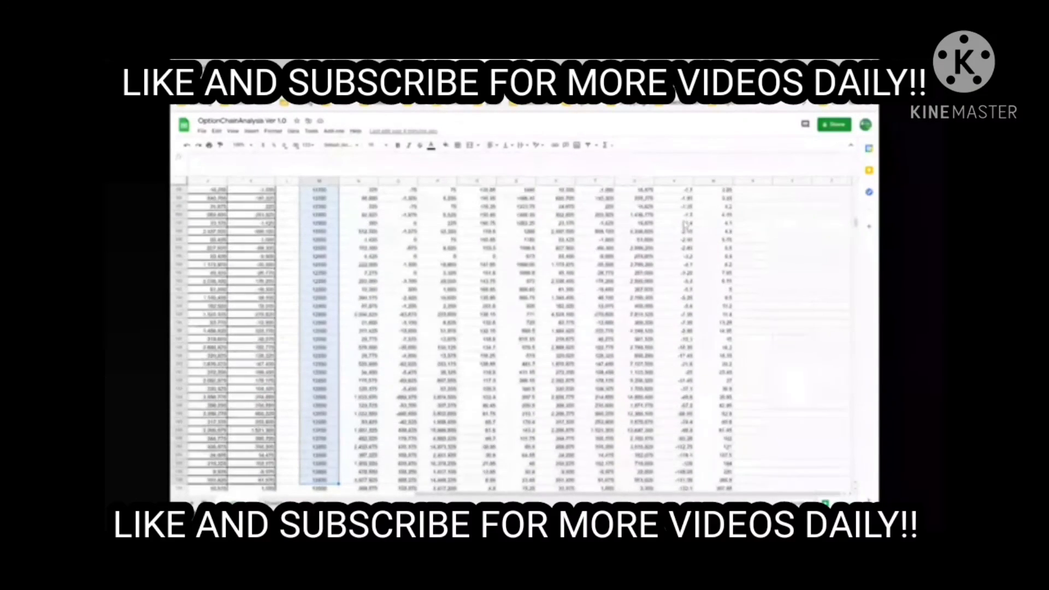
key("shift+Down")
key("shift+Down")
key("shift+Down")
key("shift+Down")
key("shift+Down")
key("shift+Down")
key("shift+Down")
key("shift+Down")
key("shift+Down")
key("shift+Up")
key("shift+Up")
key("shift+Up")
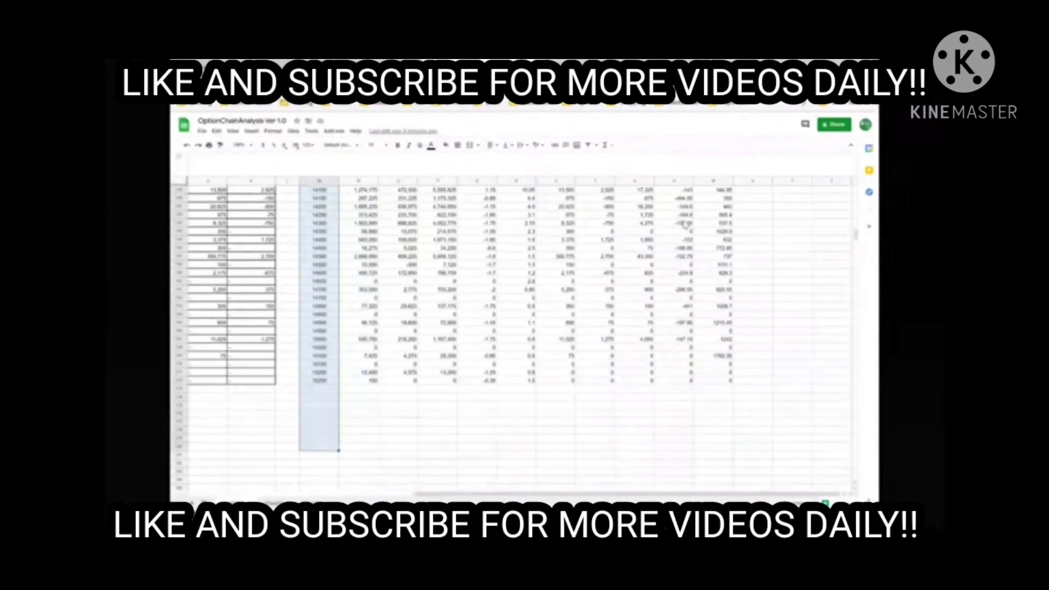
key("shift+Up")
key("shift+Up")
key("shift+Up")
key("shift+Down")
key("shift+Down")
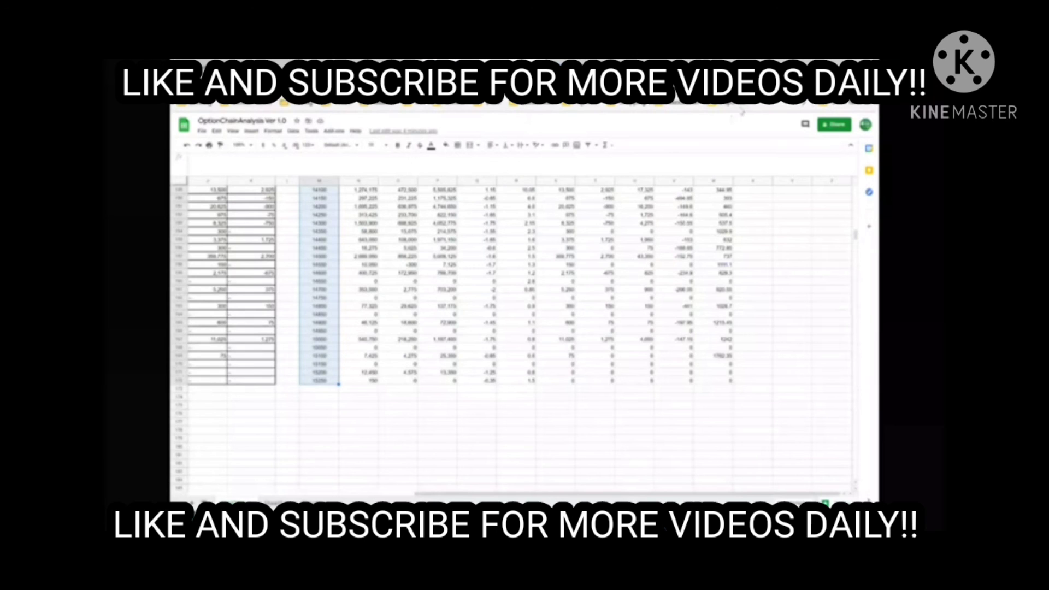
scroll(498, 270, "up", 3)
scroll(498, 270, "up", 3)
scroll(498, 270, "up", 3)
scroll(498, 271, "up", 3)
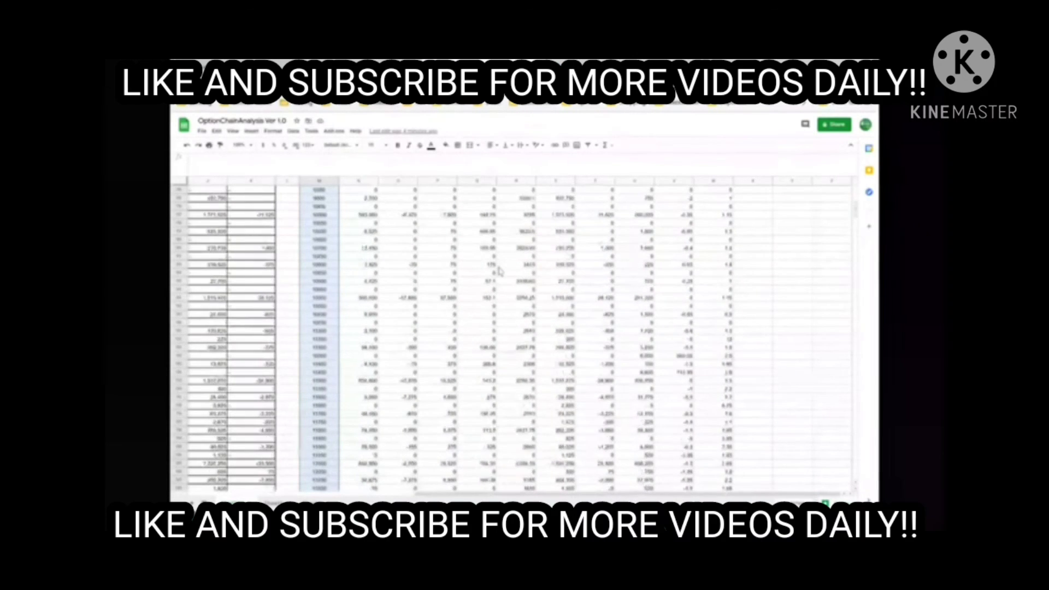
scroll(498, 271, "up", 5)
scroll(508, 278, "up", 5)
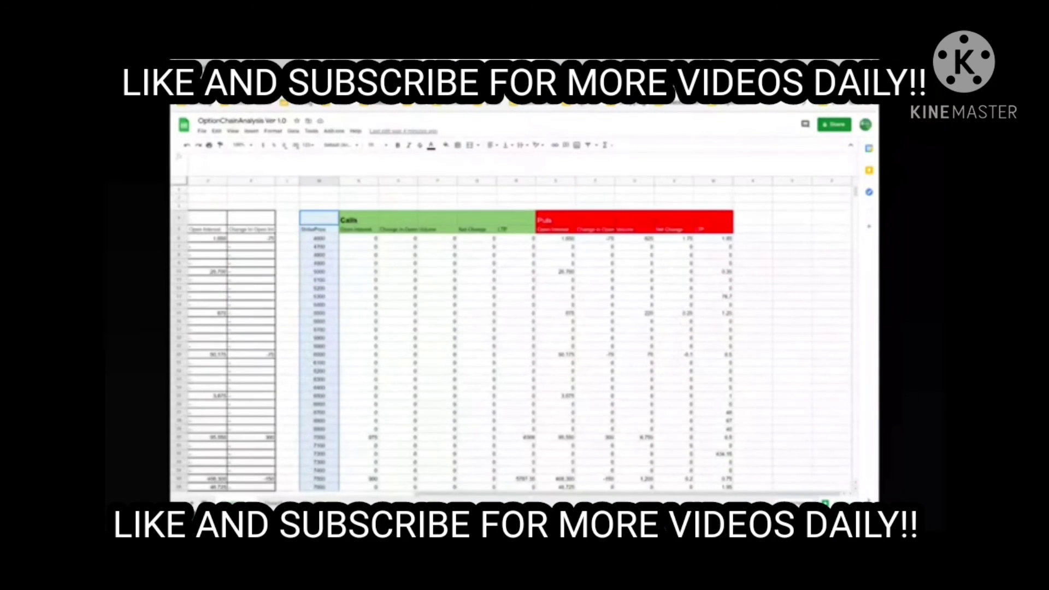
Step: Give the strike price column a bright blue fill with white text
left_click(447, 146)
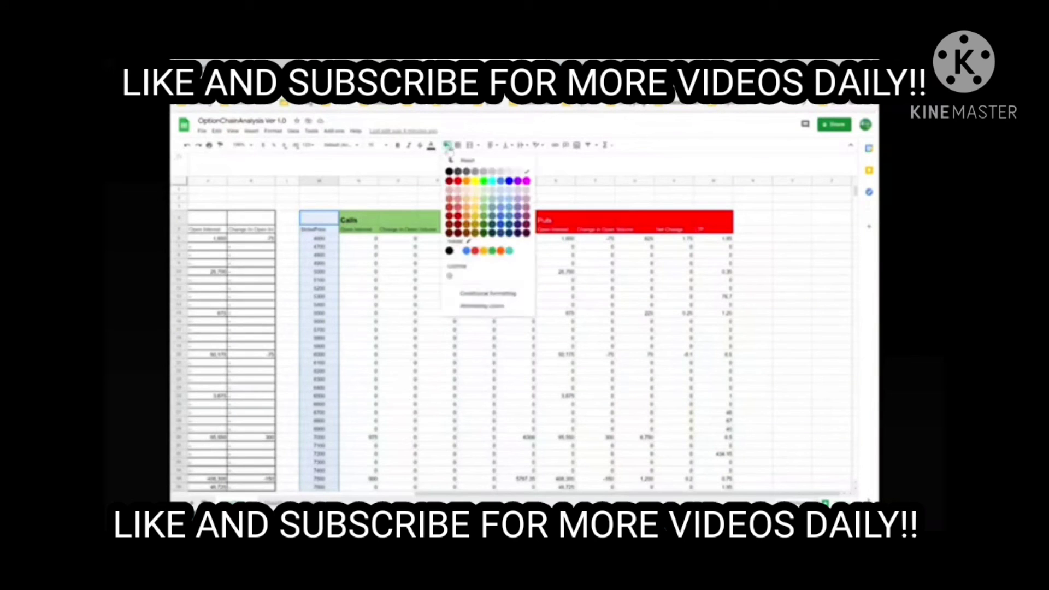
left_click(509, 180)
left_click(435, 151)
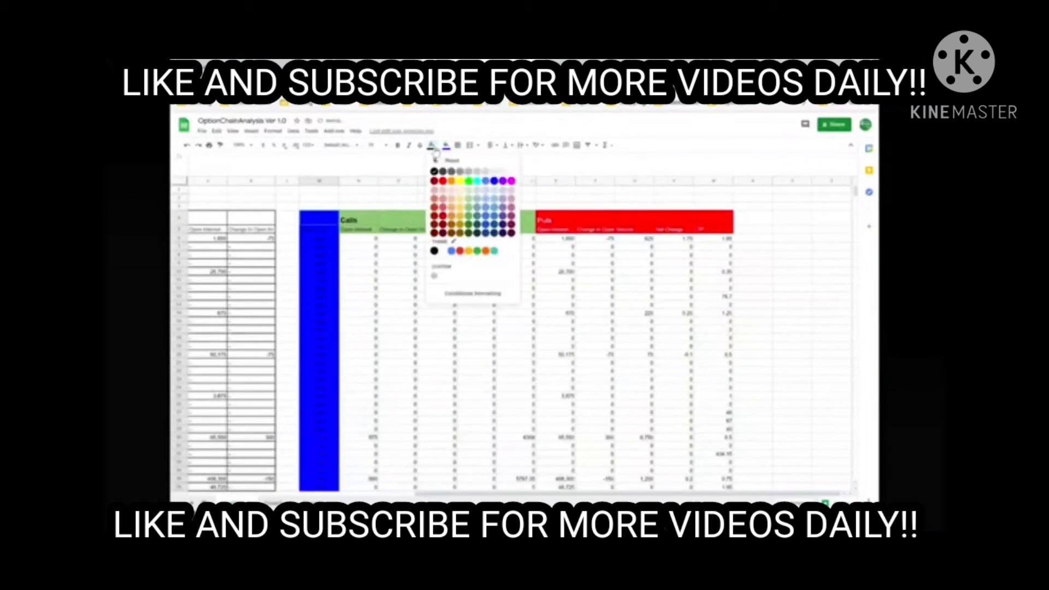
left_click(516, 172)
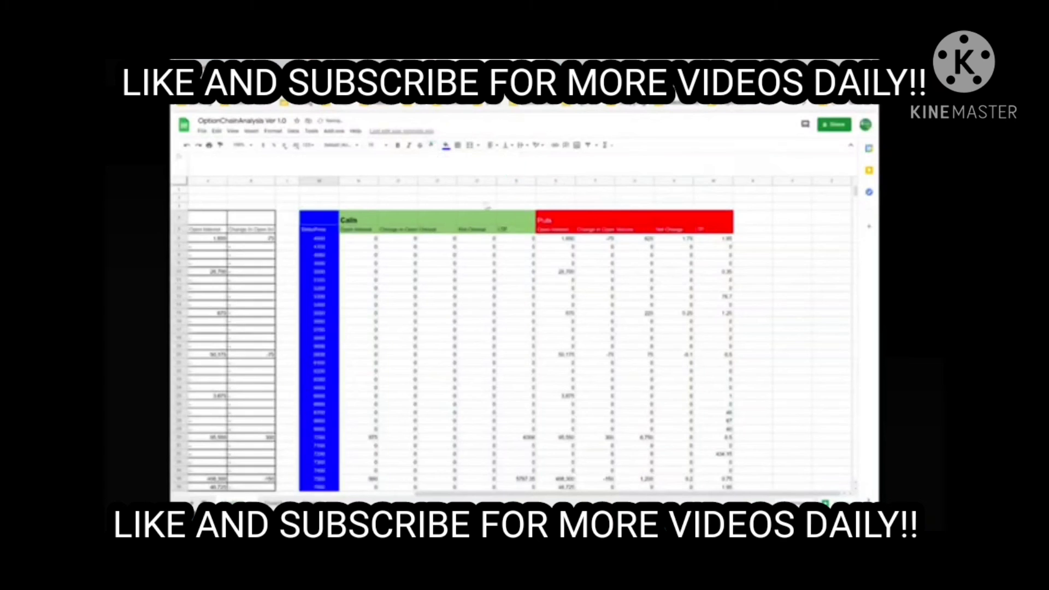
Step: Select the Calls and Puts data down to the last row and apply all borders
left_click(353, 241)
left_click(328, 221)
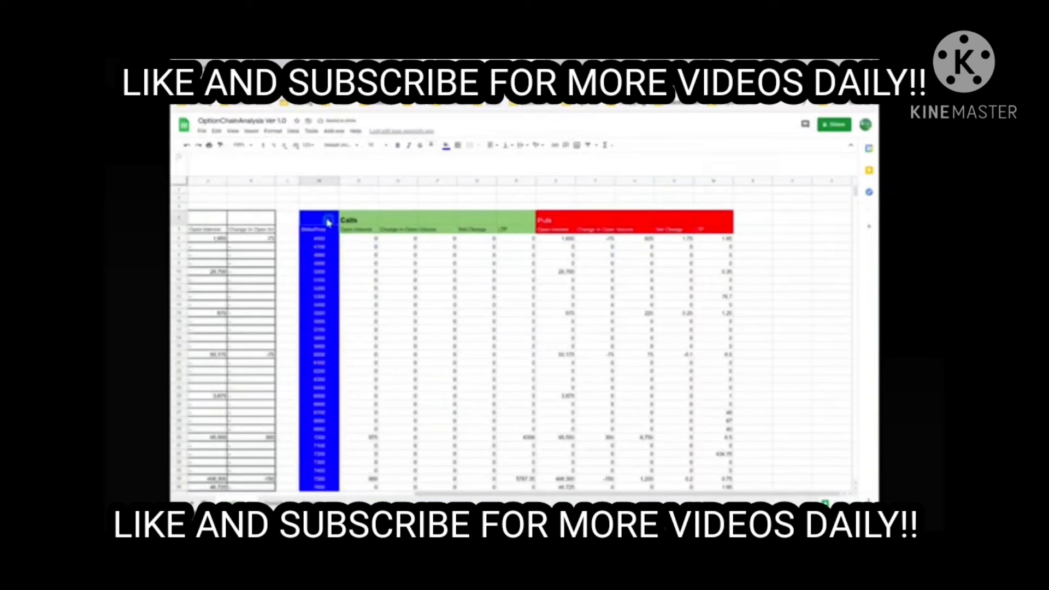
key("shift+Right")
key("shift+Right")
key("shift+Right")
left_click_drag(341, 236, 732, 283)
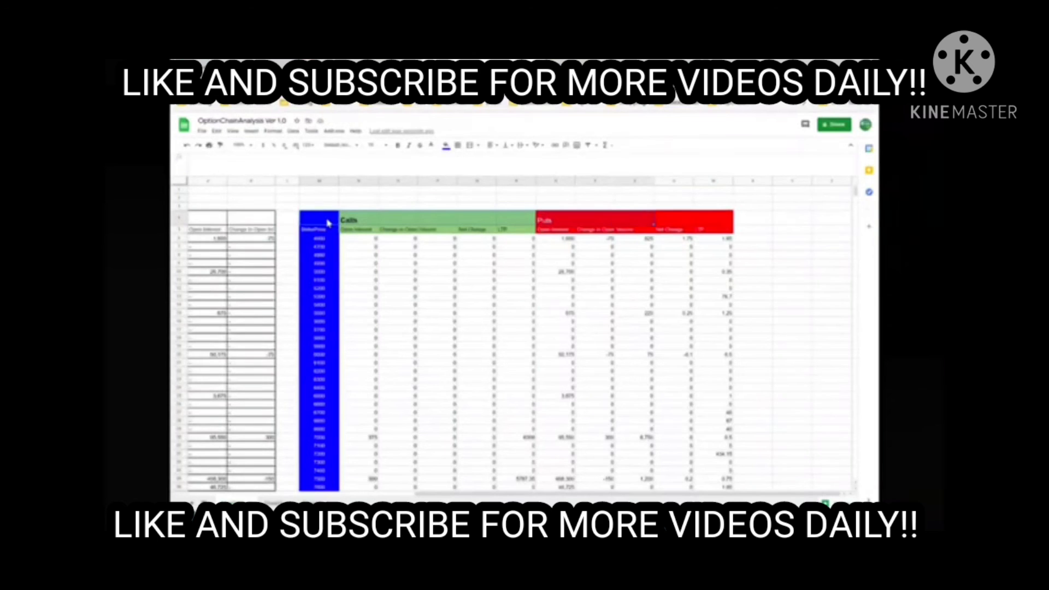
key("ctrl+shift+Down")
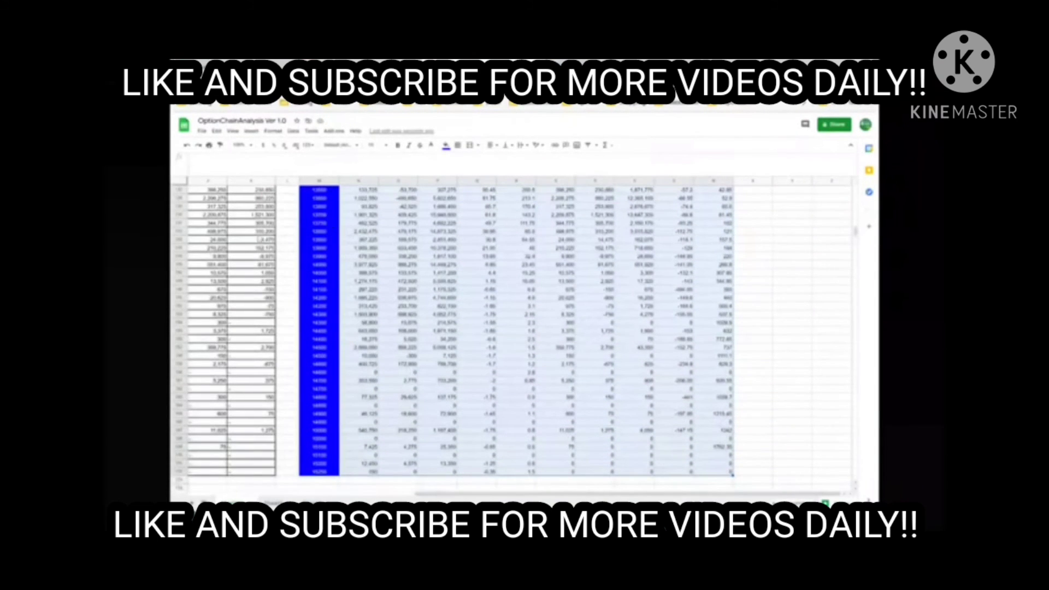
left_click(457, 145)
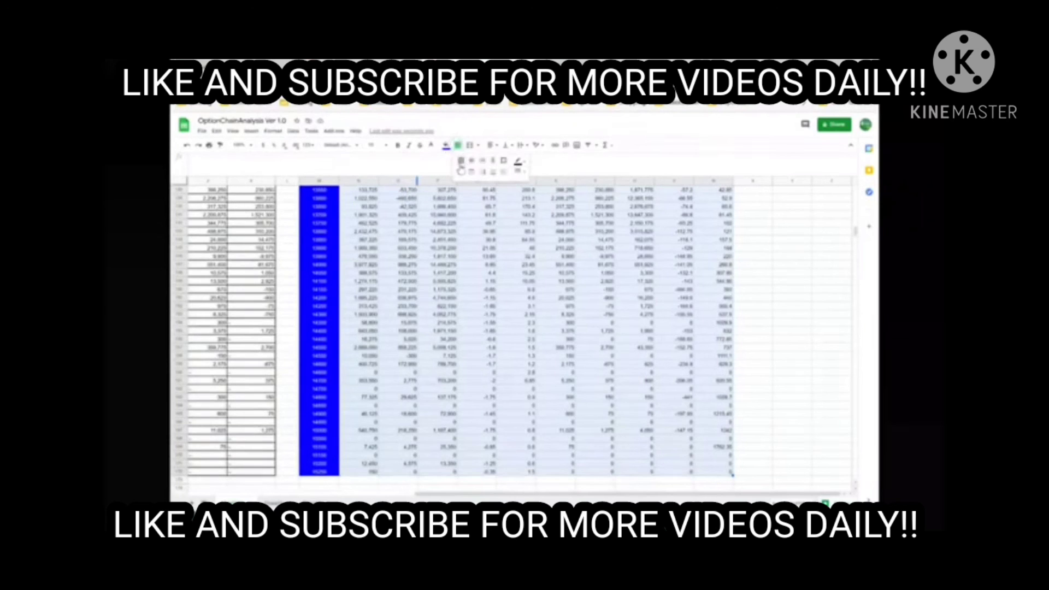
left_click(461, 167)
scroll(467, 367, "up", 10)
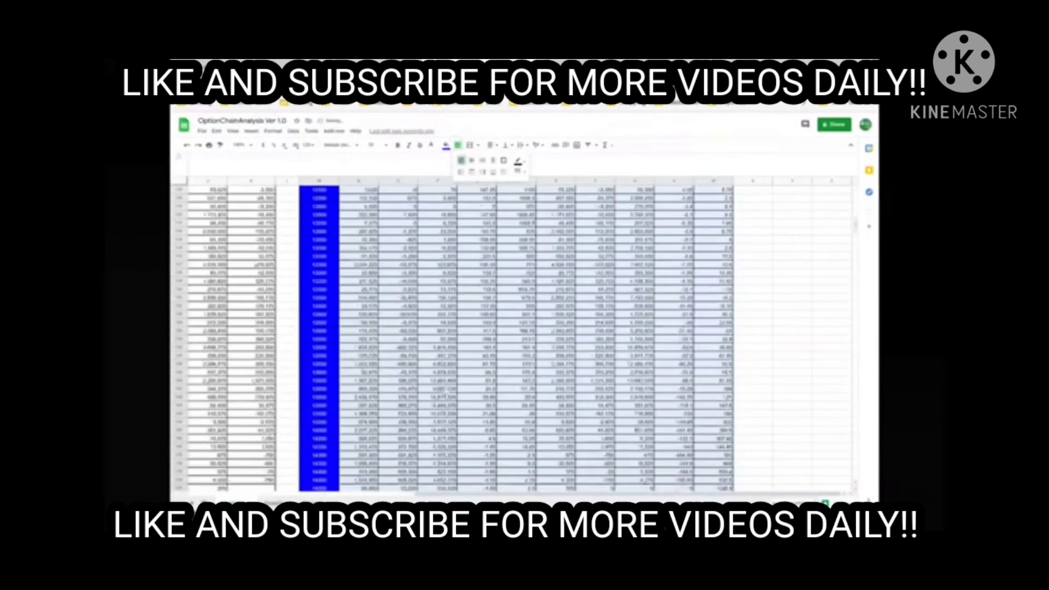
scroll(467, 367, "up", 5)
scroll(467, 367, "up", 5)
scroll(467, 367, "up", 5)
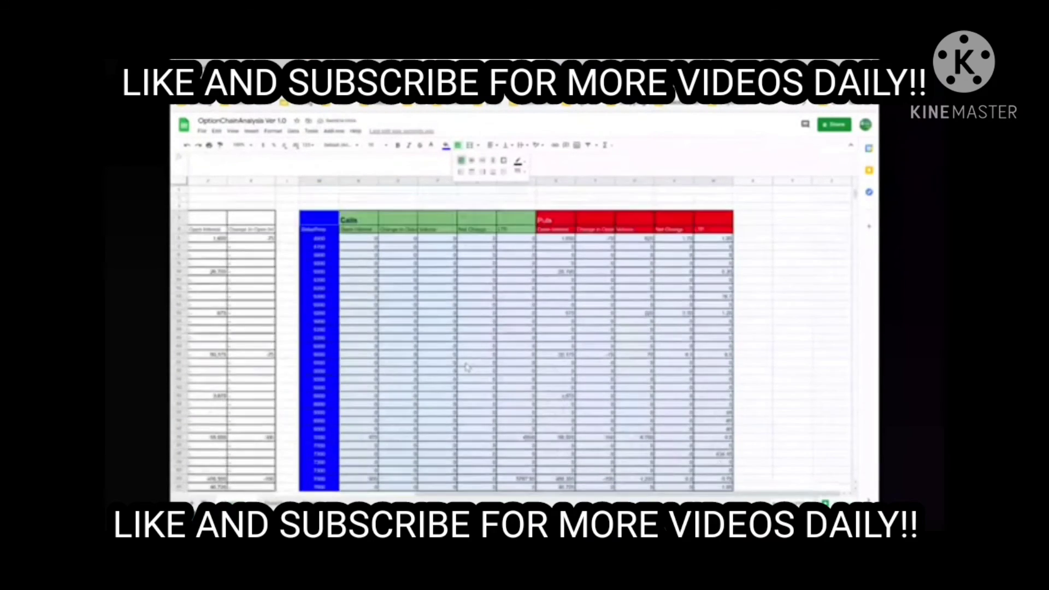
left_click(366, 242)
Step: Format the Calls columns down to the last data row as two-decimal Number
key("shift+Right")
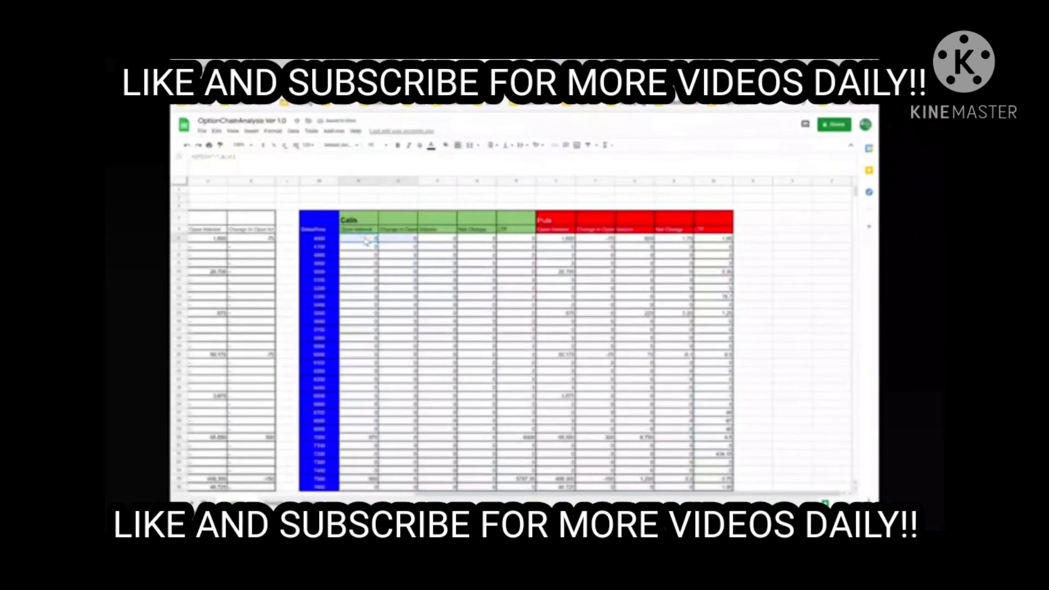
key("shift+Right")
key("shift+Right")
key("shift+Right")
key("shift+Right")
key("shift+Right")
key("shift+Right")
key("shift+Right")
key("shift+Right")
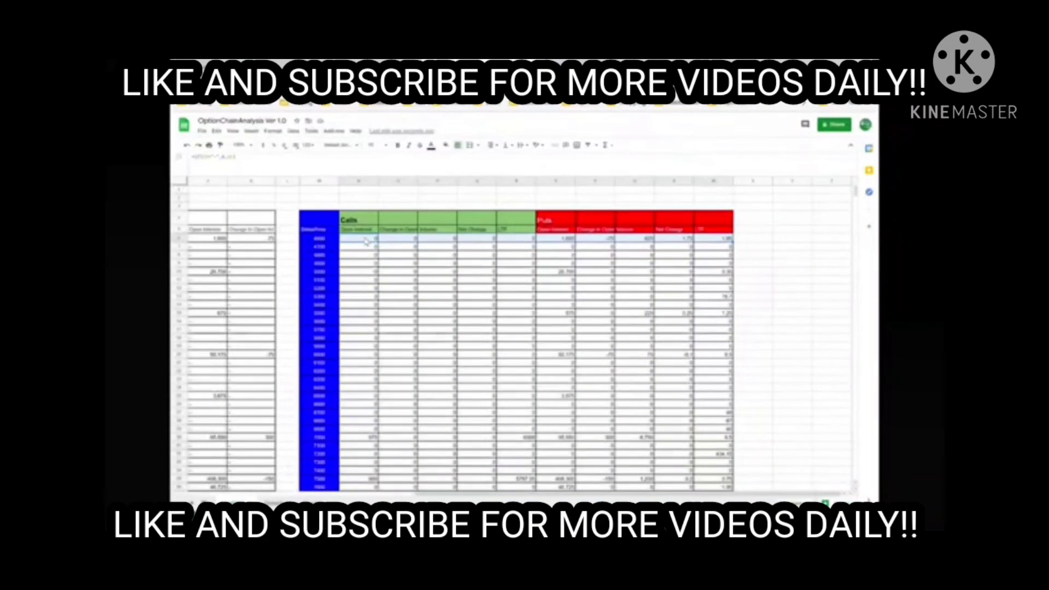
key("ctrl+shift+Down")
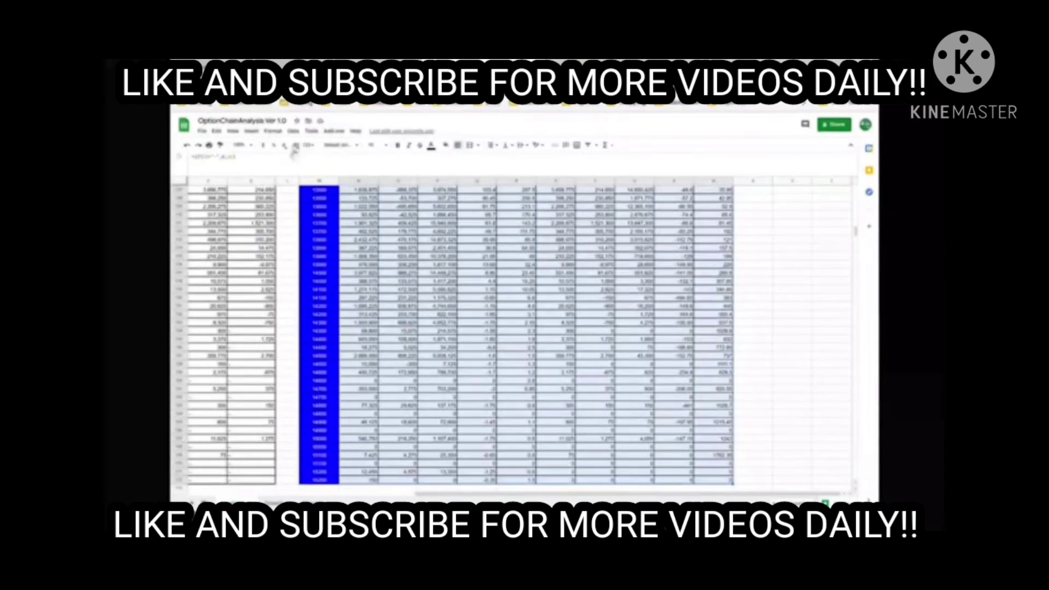
left_click(308, 145)
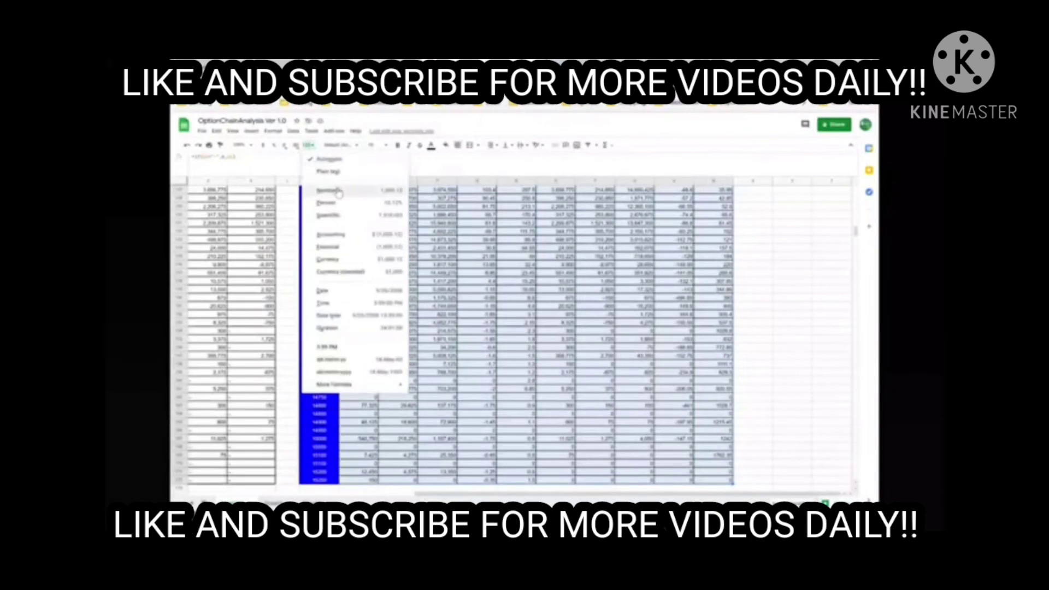
left_click(402, 191)
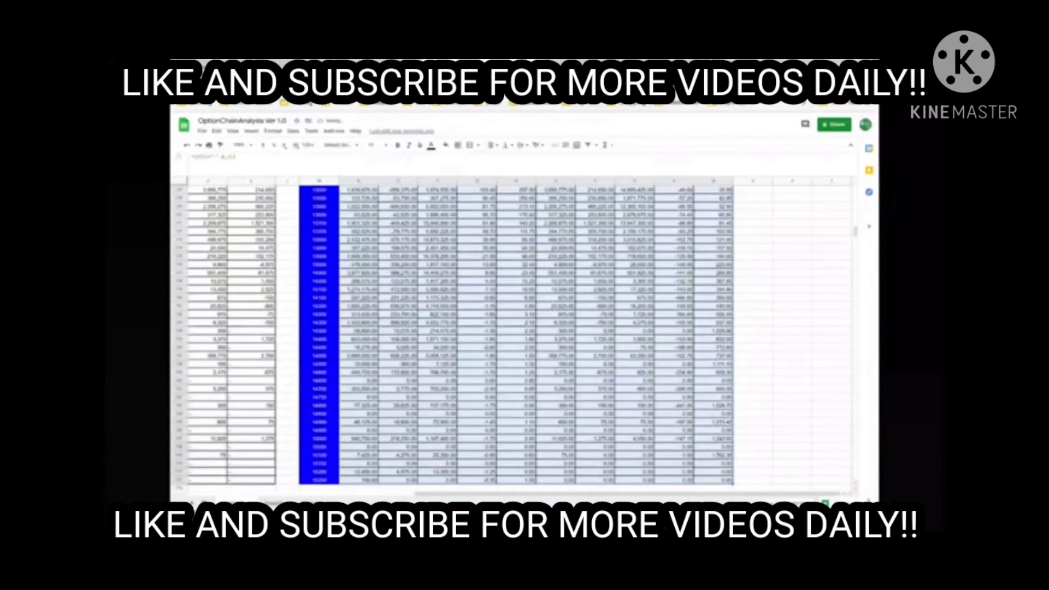
Step: Apply the same two-decimal Number format to the top rows, then deselect
scroll(432, 293, "up", 5)
scroll(431, 294, "up", 5)
scroll(432, 294, "up", 5)
scroll(431, 294, "up", 5)
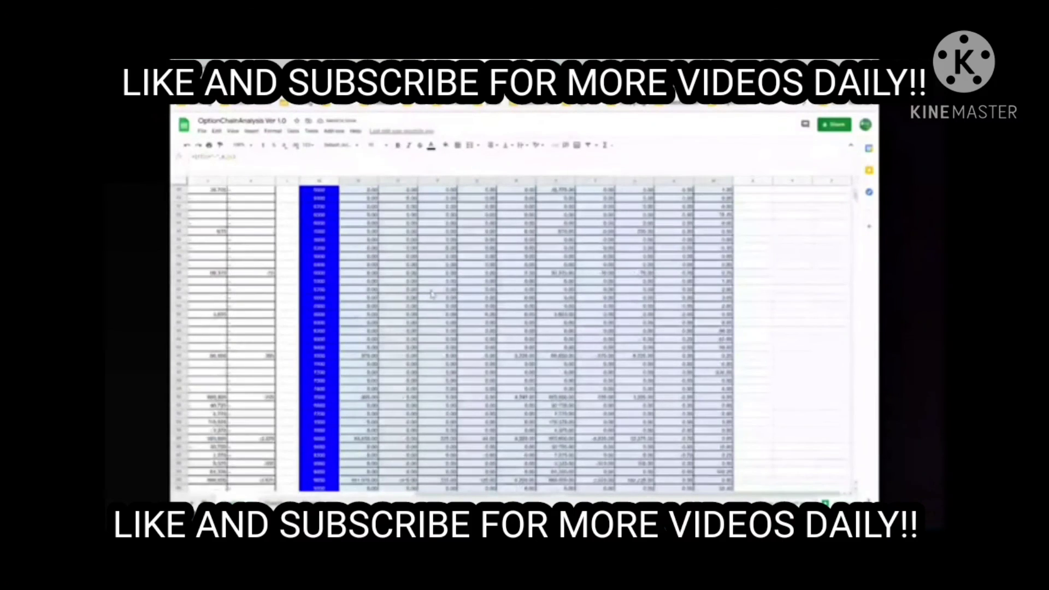
scroll(431, 294, "up", 5)
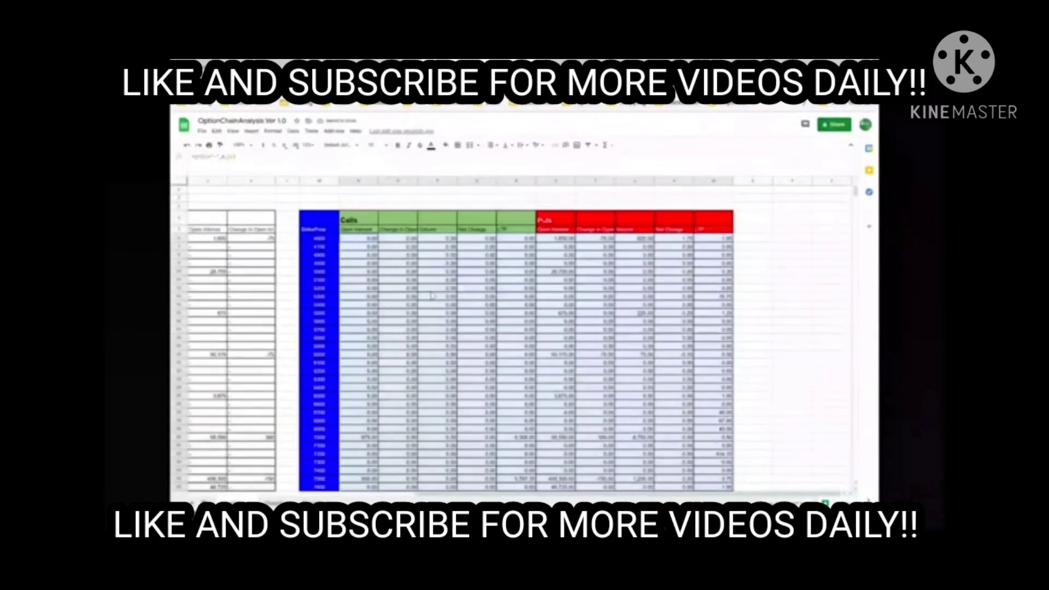
left_click(309, 145)
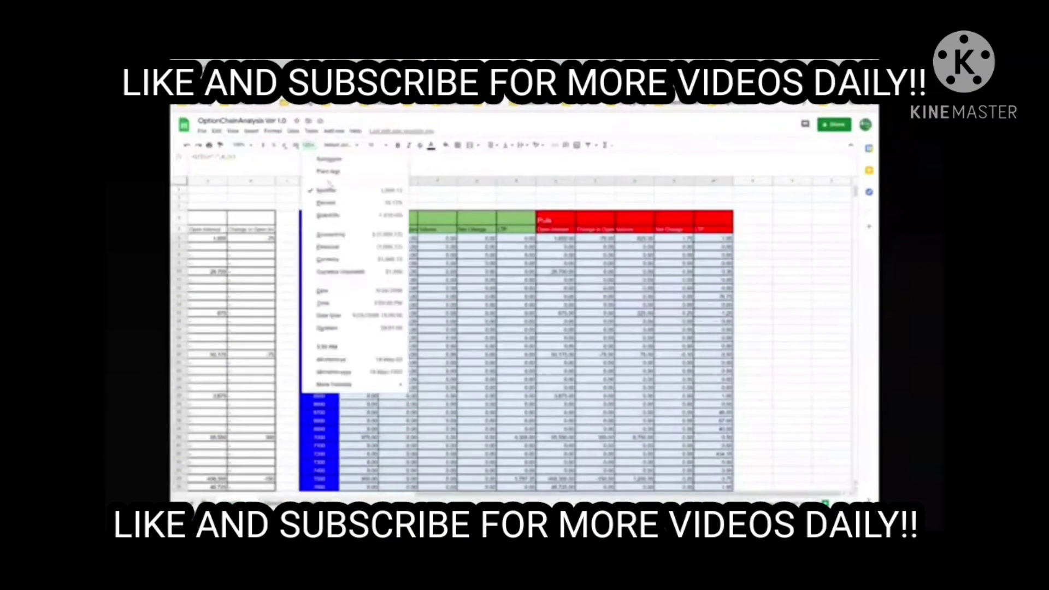
left_click(394, 192)
left_click(385, 269)
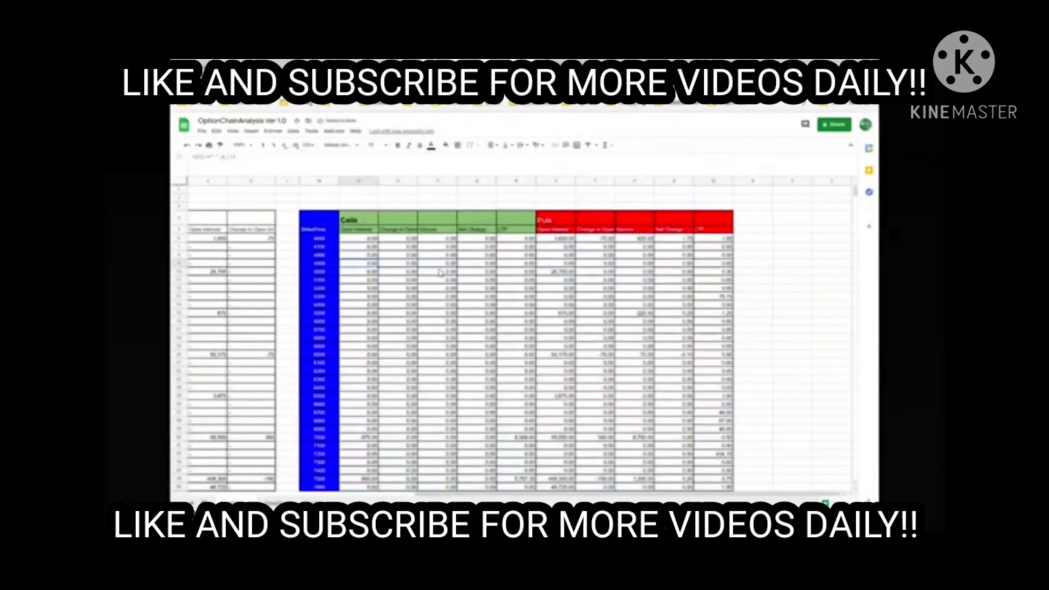
scroll(440, 272, "left", 5)
scroll(439, 272, "left", 4)
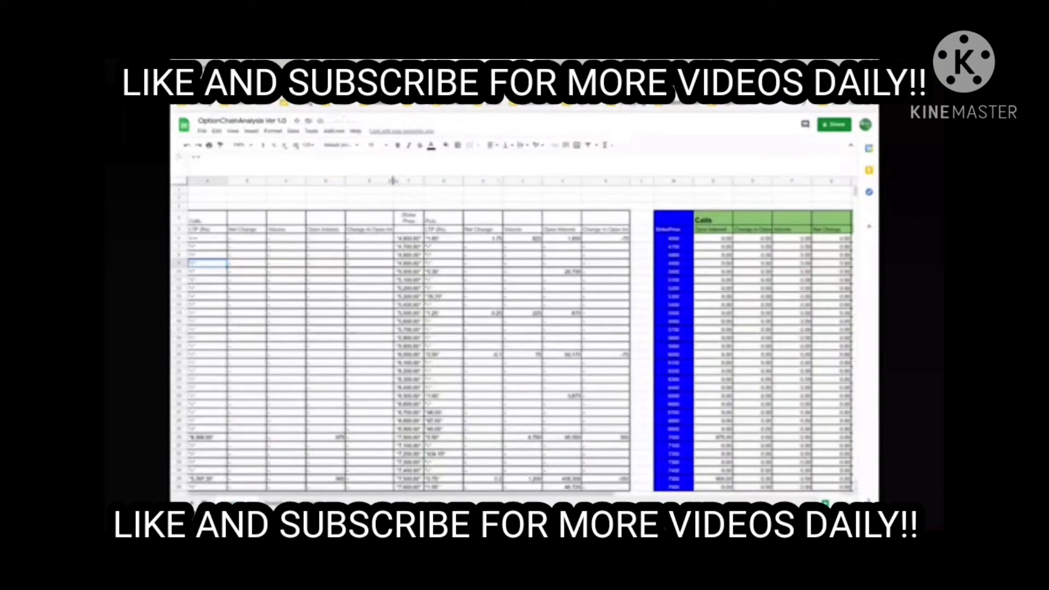
Step: Narrow column K of the imported option-chain table by dragging its header border left
left_click(326, 246)
left_click(643, 246)
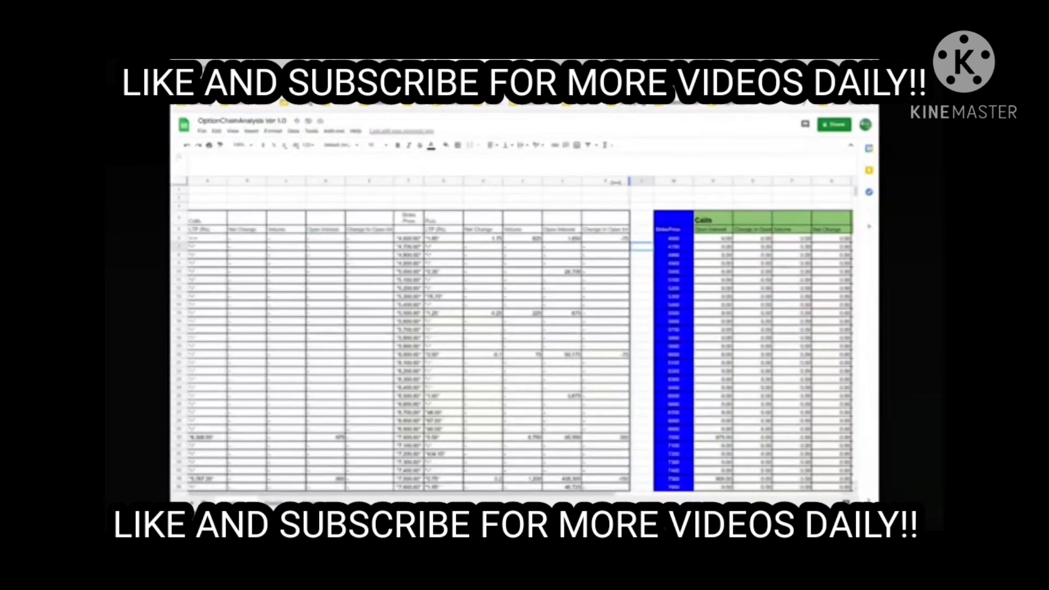
left_click_drag(630, 181, 617, 180)
Step: Check the strike column's formulas and the IMPORTHTML formula in cell A4
key("Right")
key("Right")
key("Right")
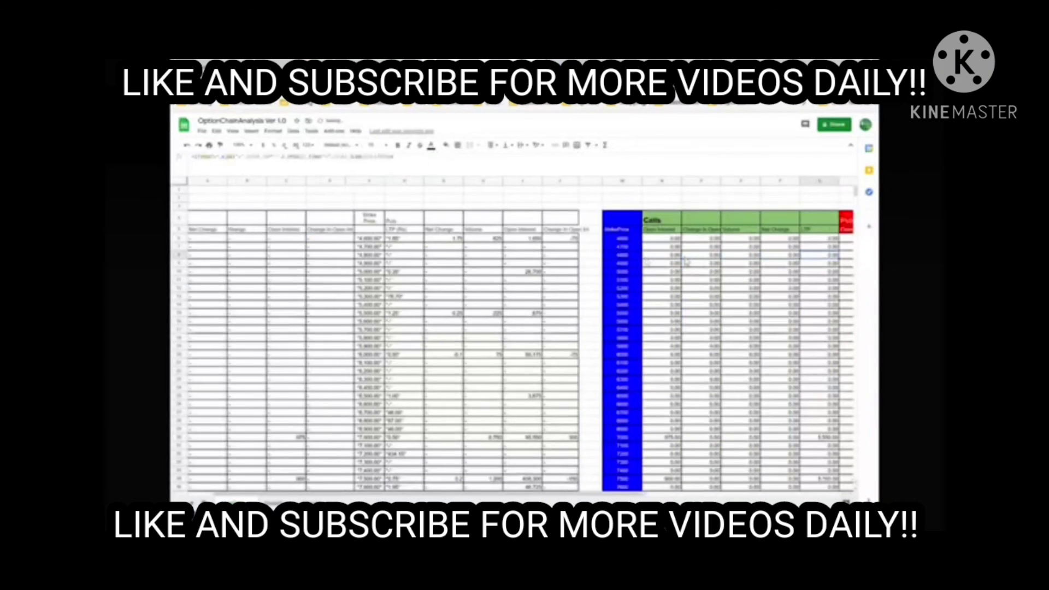
key("Right")
key("Right")
key("Right")
key("Right")
key("Right")
key("Right")
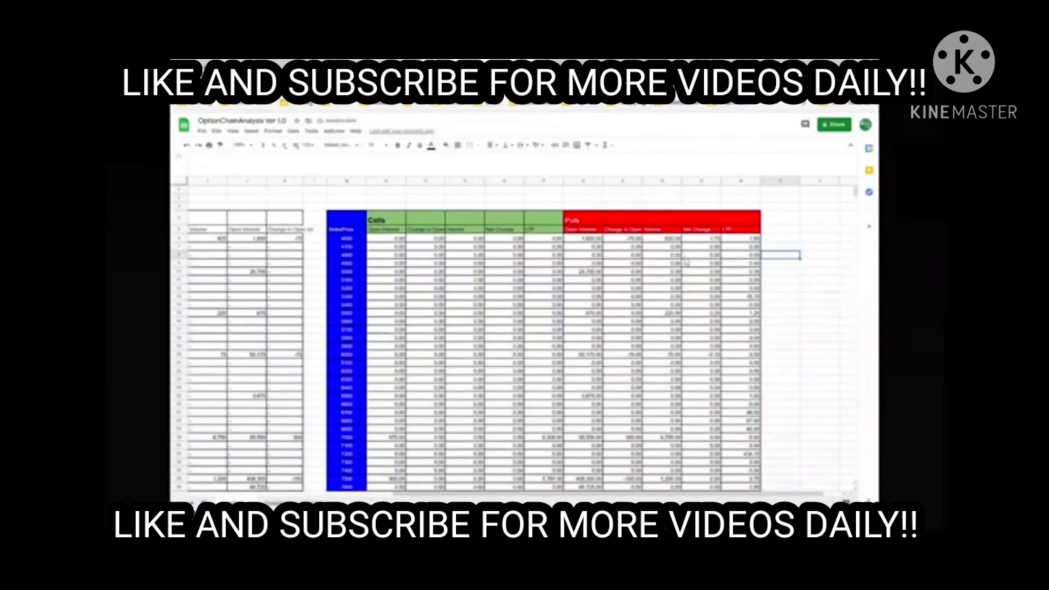
key("Left")
key("Left")
key("Left")
key("Left")
key("Left")
key("Left")
key("Up")
key("Up")
key("Left")
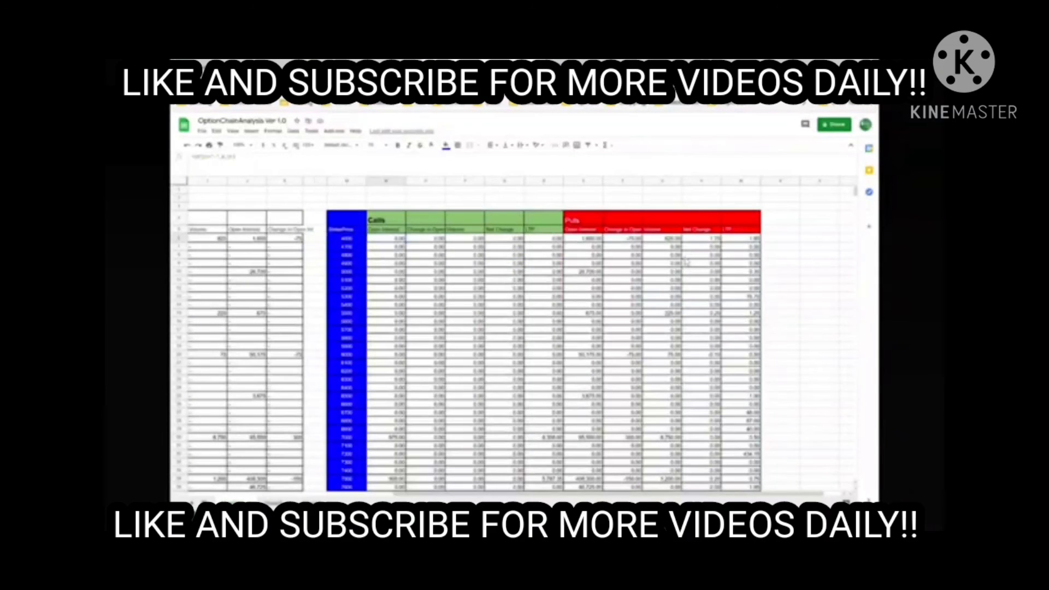
key("Right")
key("Right")
key("Right")
key("Right")
key("Right")
key("Right")
key("Right")
key("Left")
key("Left")
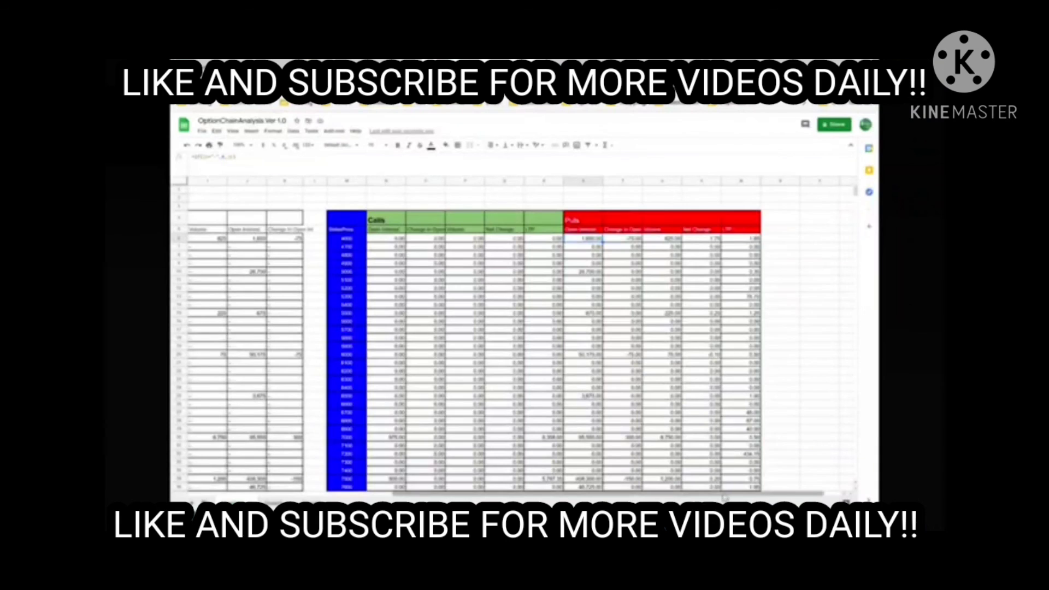
scroll(681, 492, "left", 5)
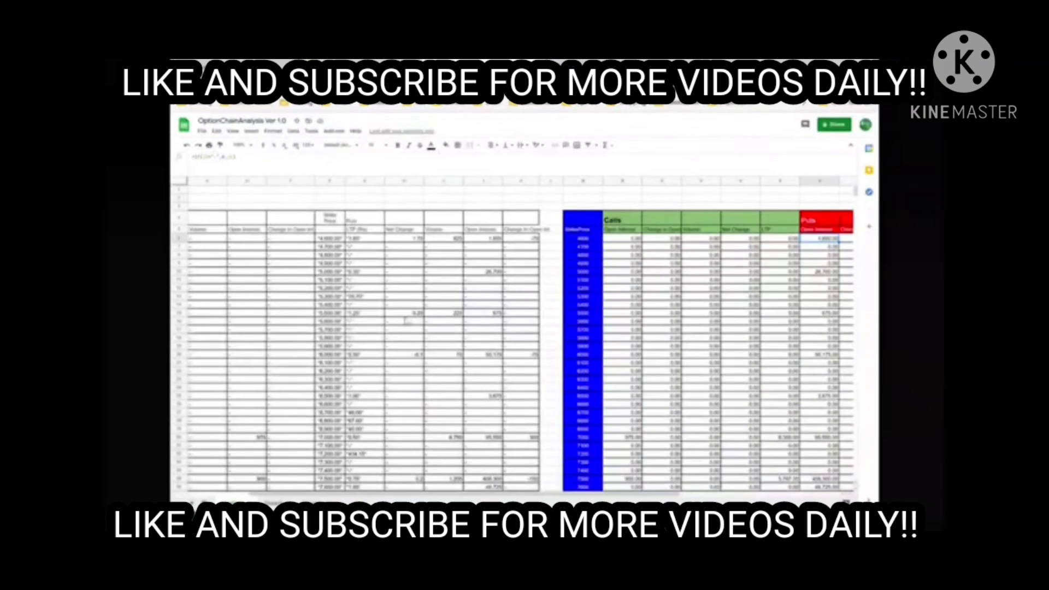
left_click(234, 231)
key("Left")
key("Left")
key("Left")
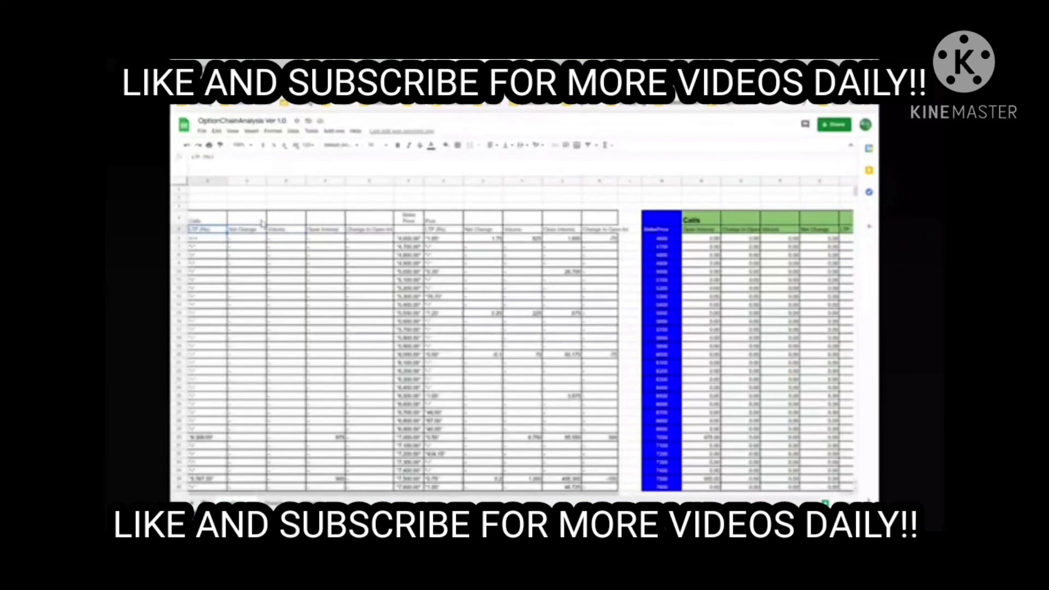
key("Up")
key("Down")
key("Down")
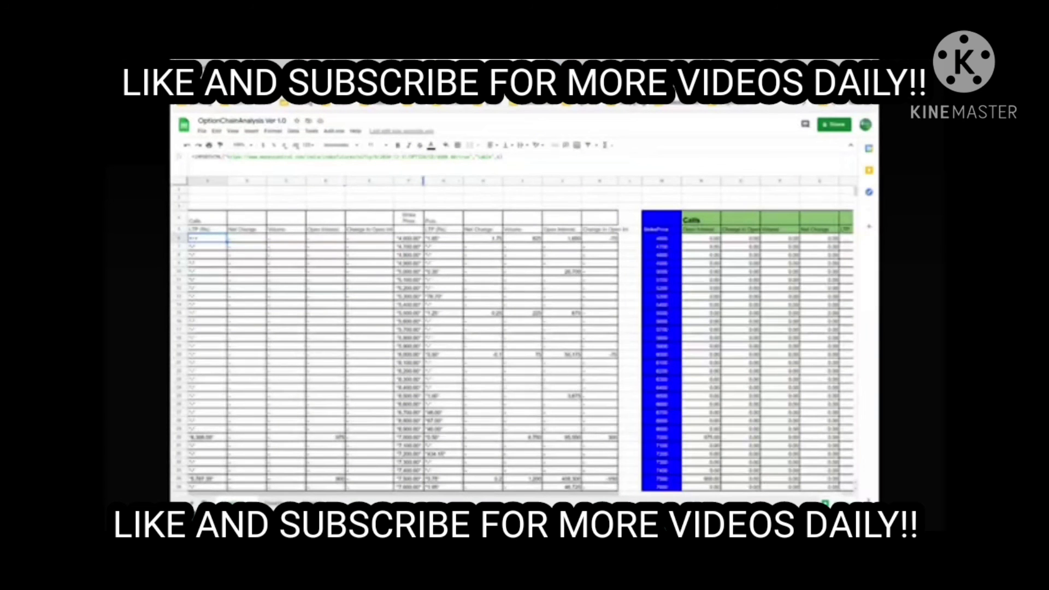
Step: Delete part of the URL in A4's IMPORTHTML formula and re-enter it
left_click_drag(407, 157, 464, 157)
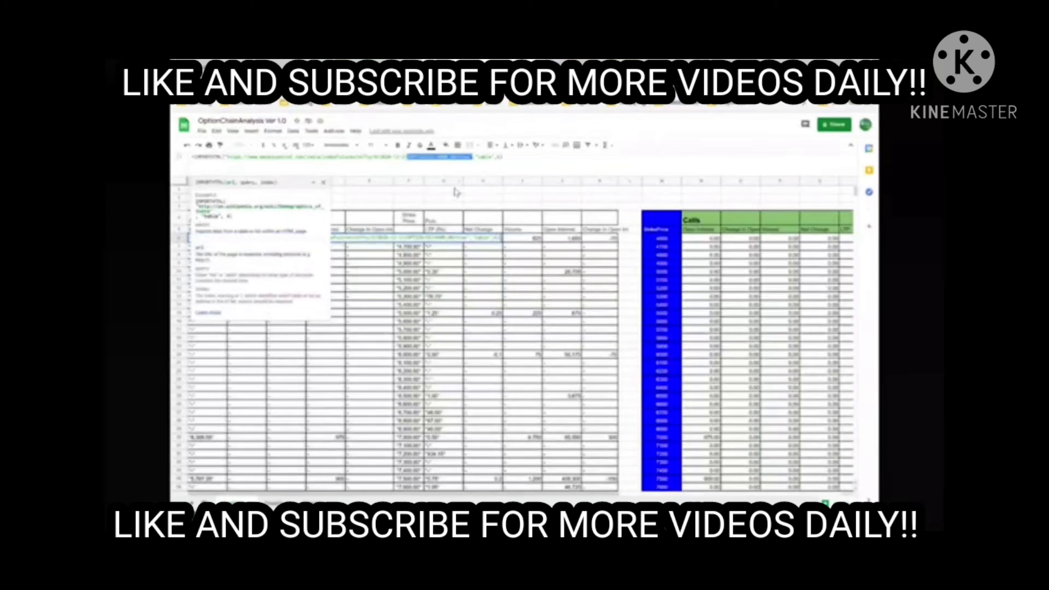
key("BackSpace")
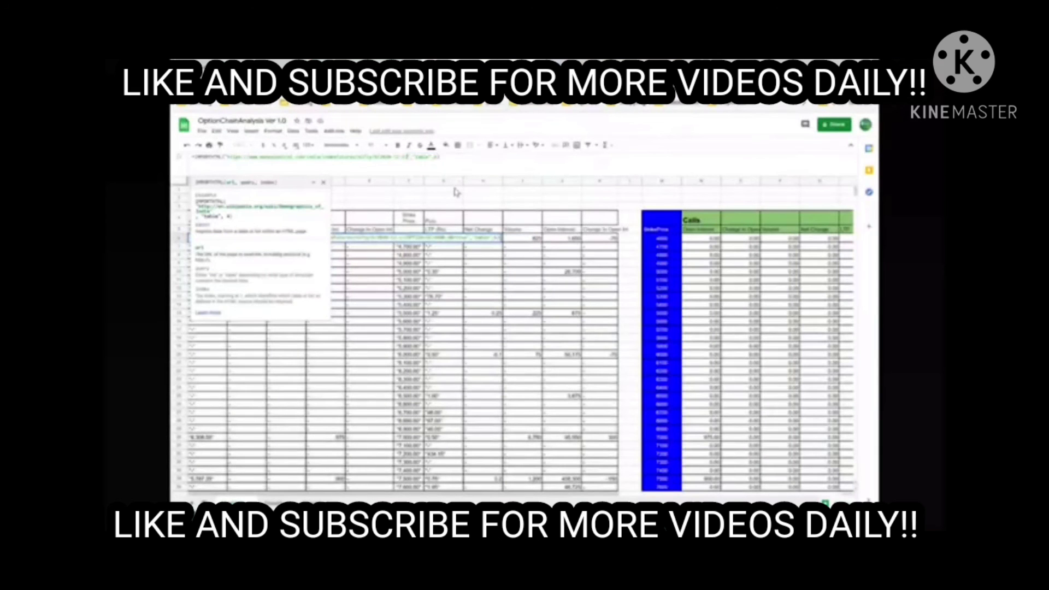
key("Return")
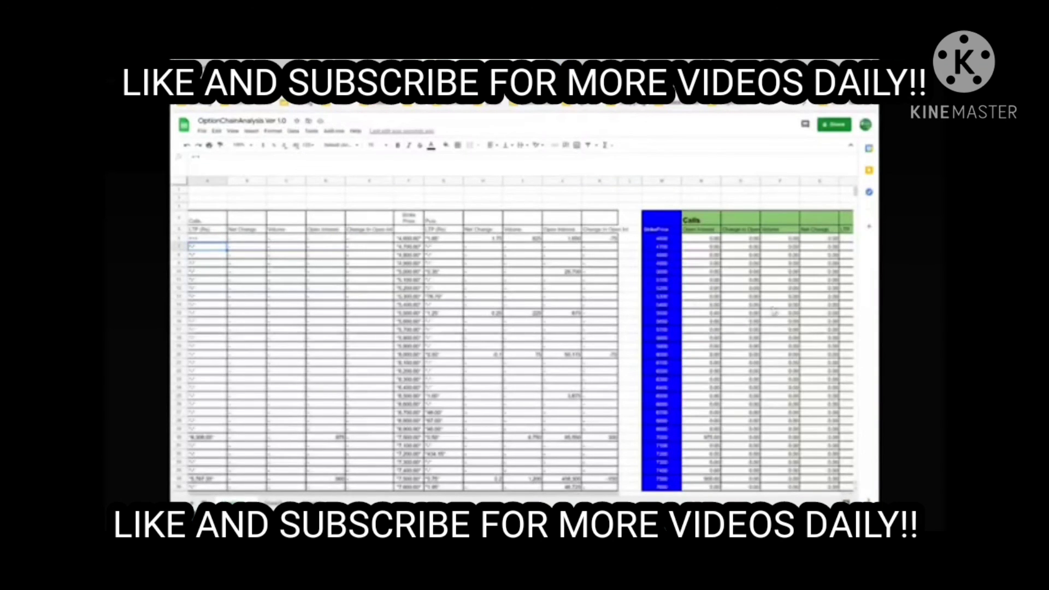
Step: Re-enter A3's edited IMPORTHTML formula so both tables reload with strikes above 10,000
scroll(707, 342, "down", 1)
scroll(553, 324, "down", 3)
scroll(553, 323, "down", 3)
scroll(553, 324, "down", 3)
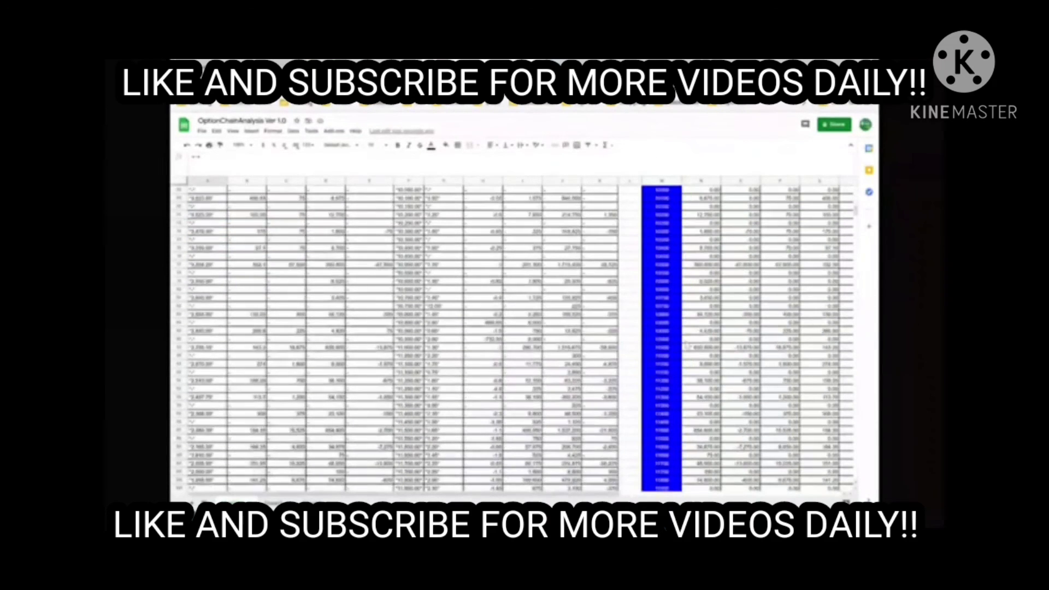
scroll(553, 323, "down", 3)
scroll(380, 302, "up", 15)
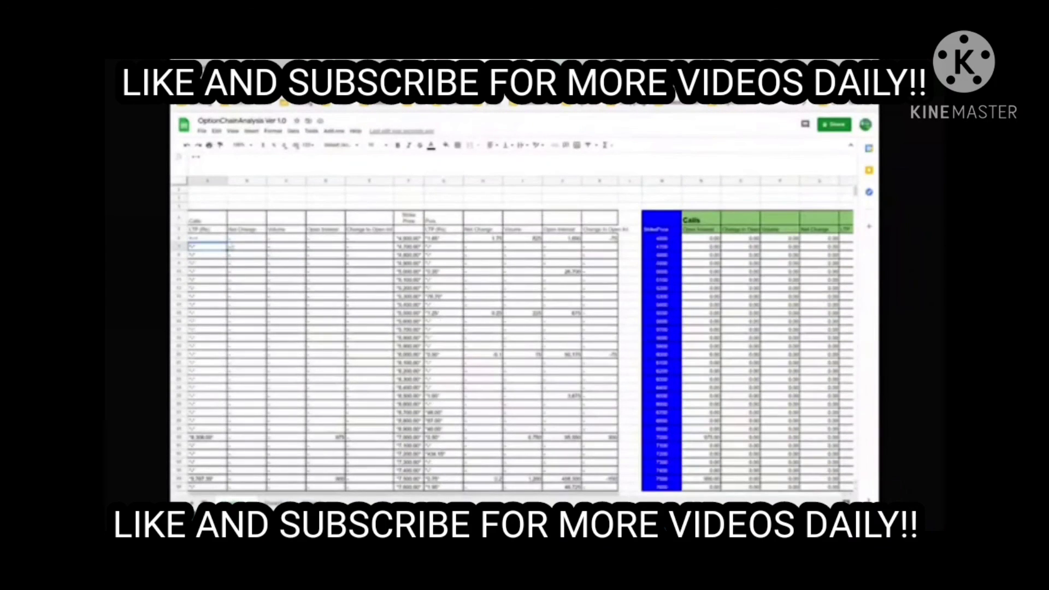
left_click(213, 239)
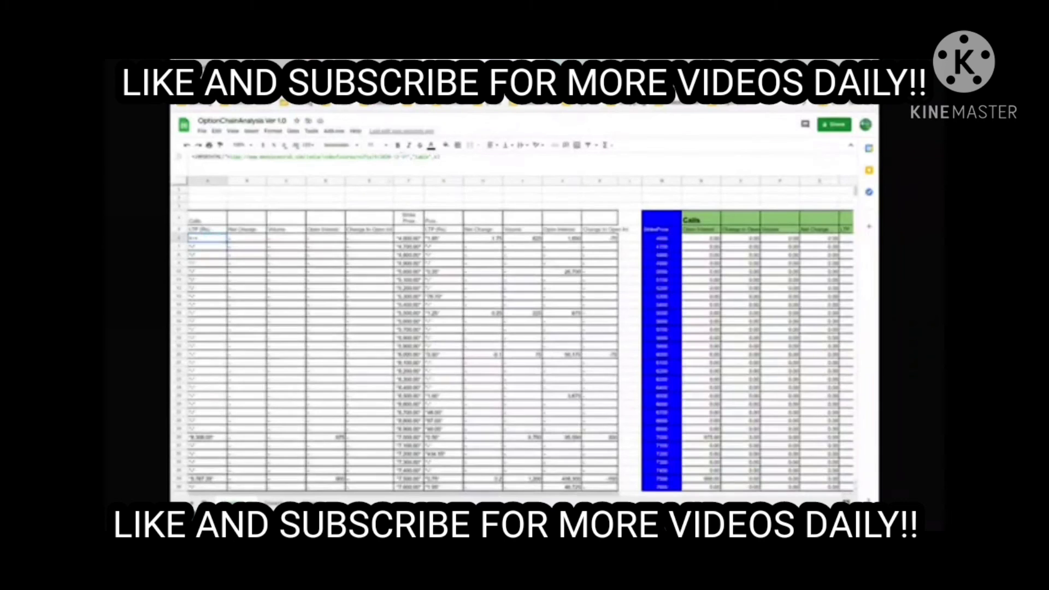
left_click(404, 157)
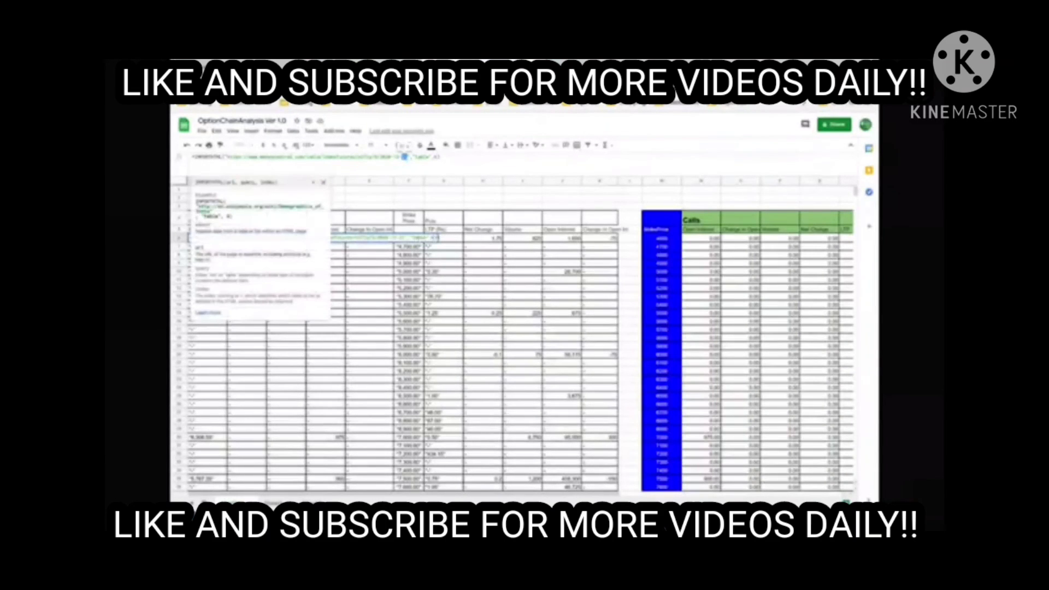
left_click(405, 156)
key("Return")
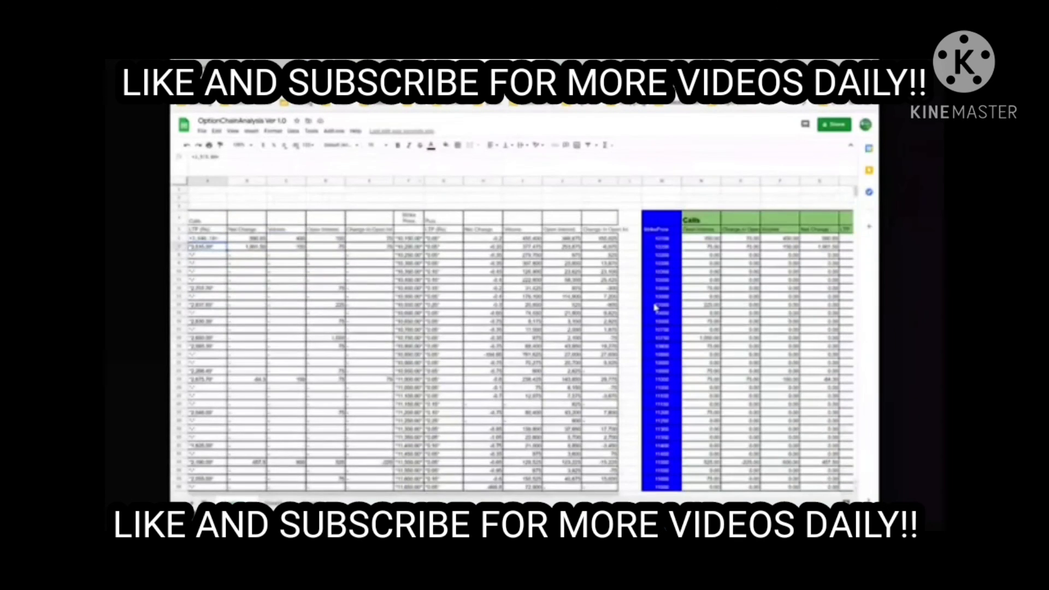
Step: Inspect a #VALUE! strike cell and column A of the last data row
scroll(655, 308, "down", 5)
scroll(655, 308, "down", 5)
scroll(655, 308, "down", 5)
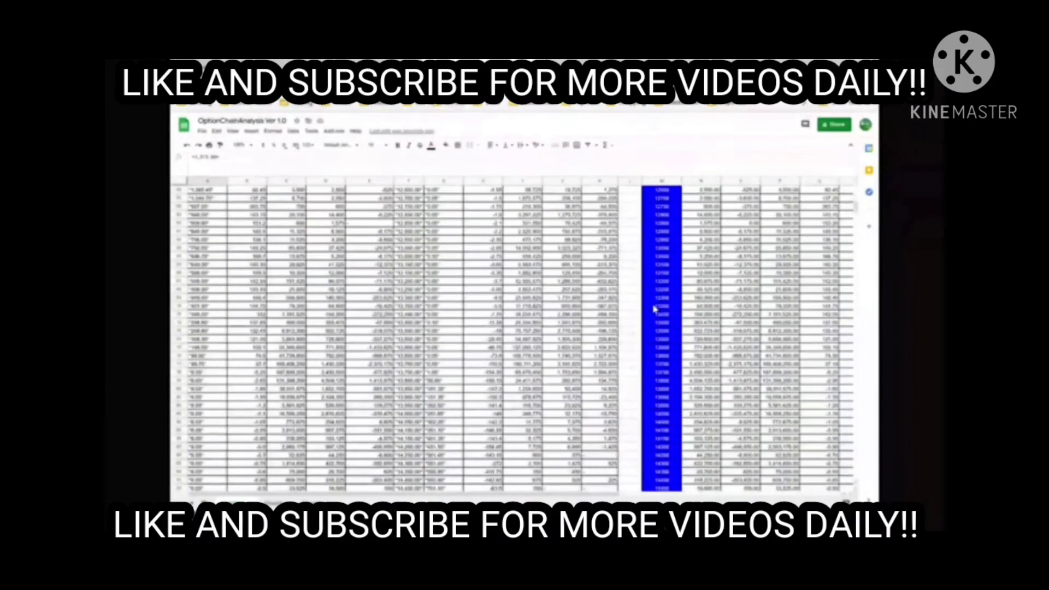
scroll(655, 309, "down", 5)
scroll(655, 309, "down", 10)
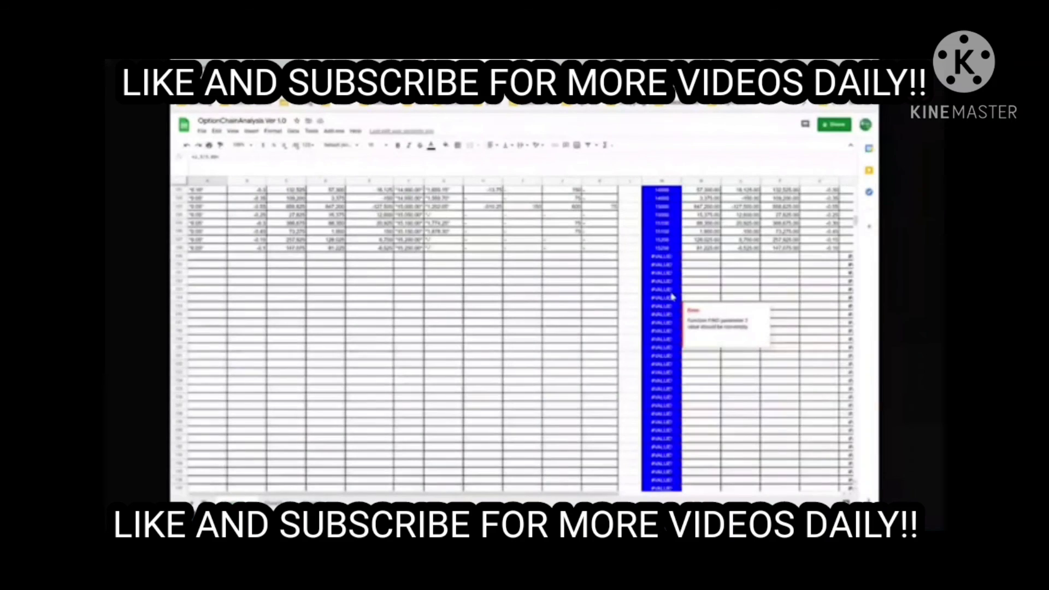
left_click(666, 257)
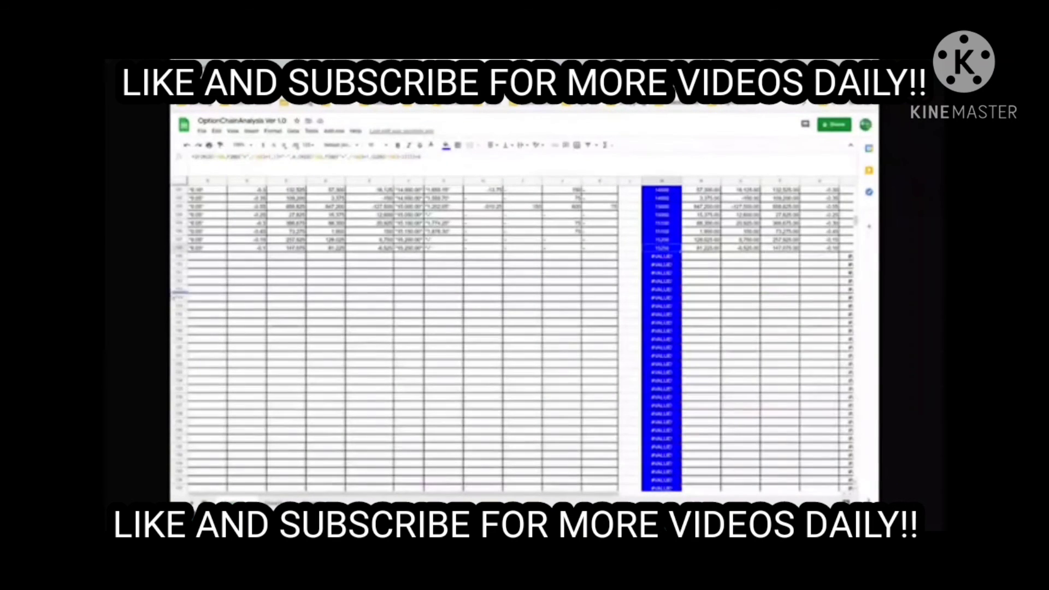
left_click(199, 248)
scroll(284, 284, "up", 2)
scroll(284, 284, "down", 2)
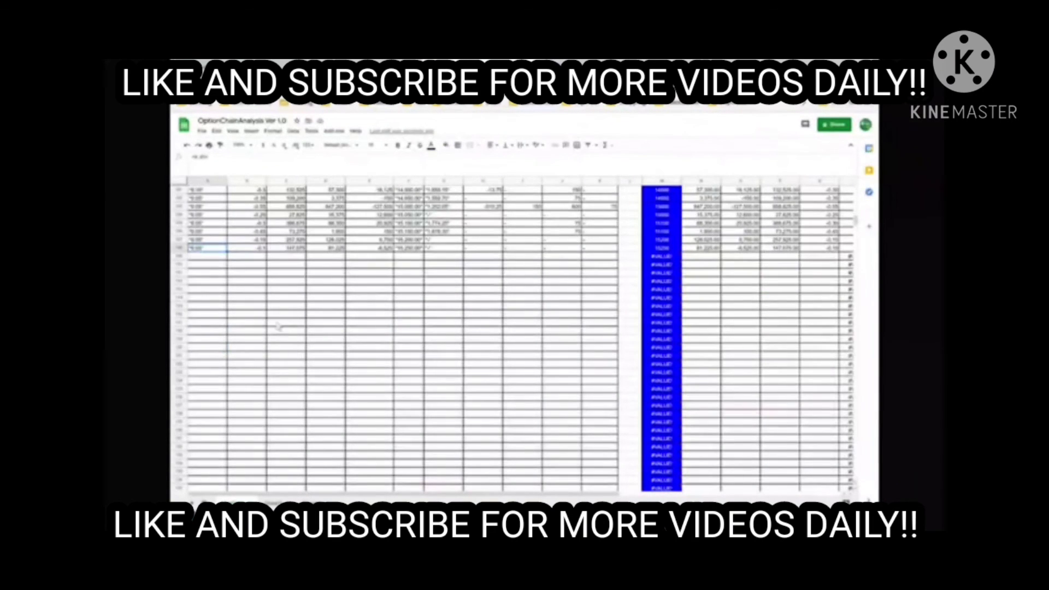
scroll(731, 326, "up", 2)
scroll(730, 326, "up", 2)
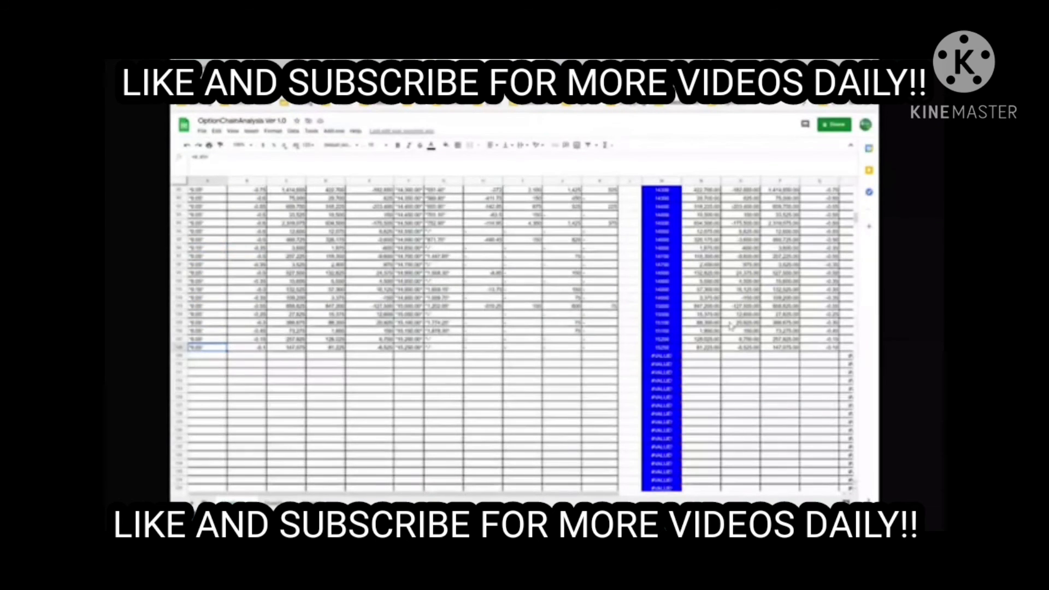
scroll(731, 326, "up", 3)
scroll(730, 326, "up", 2)
scroll(731, 326, "up", 2)
scroll(730, 326, "up", 2)
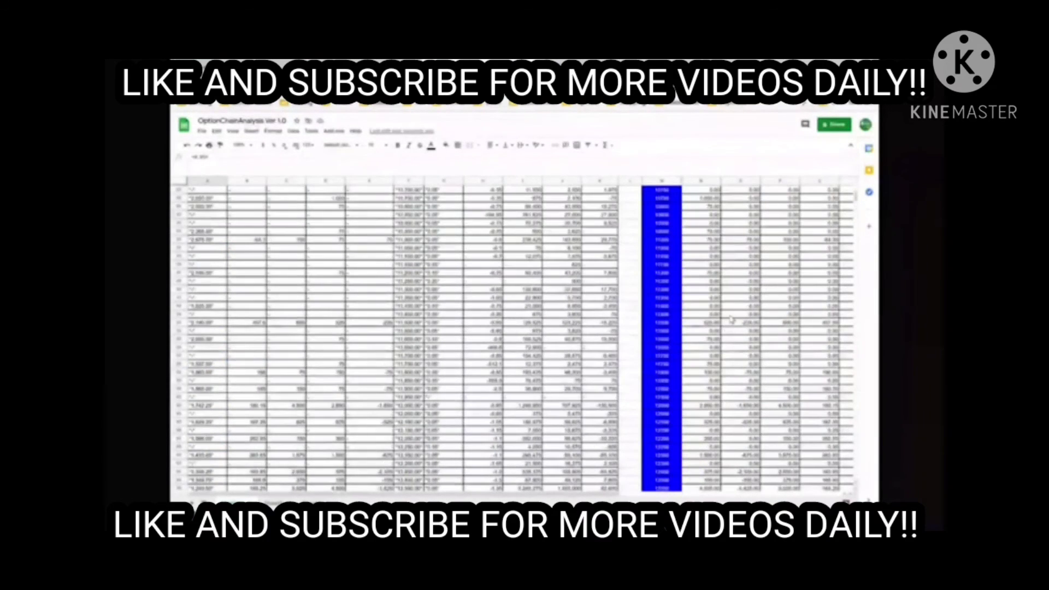
scroll(731, 326, "up", 3)
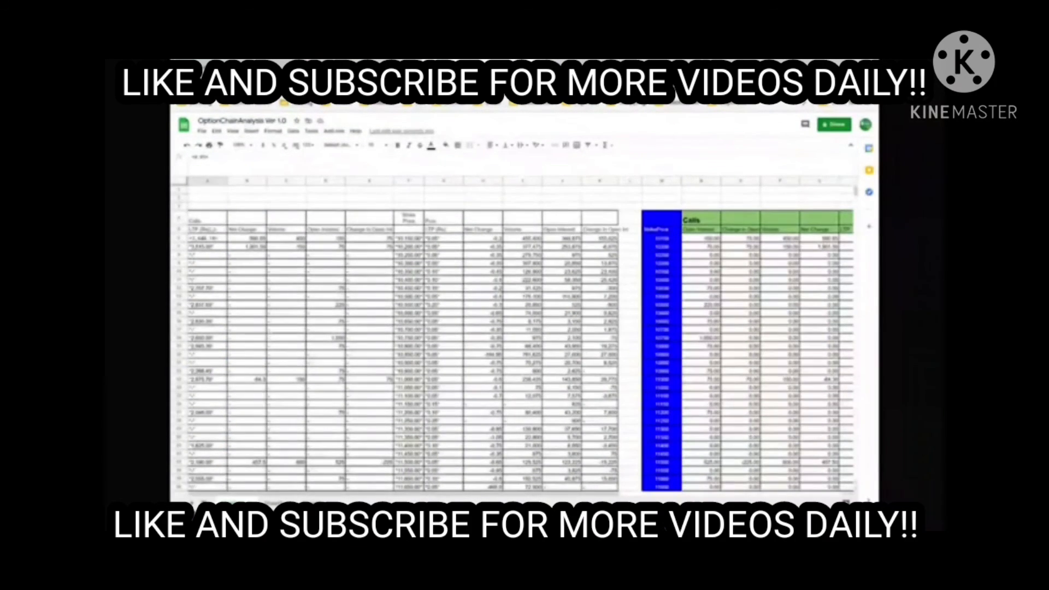
Step: Rerun A7's IMPORTHTML formula so both tables reload with strikes starting from 4,600
left_click(205, 230)
left_click(207, 238)
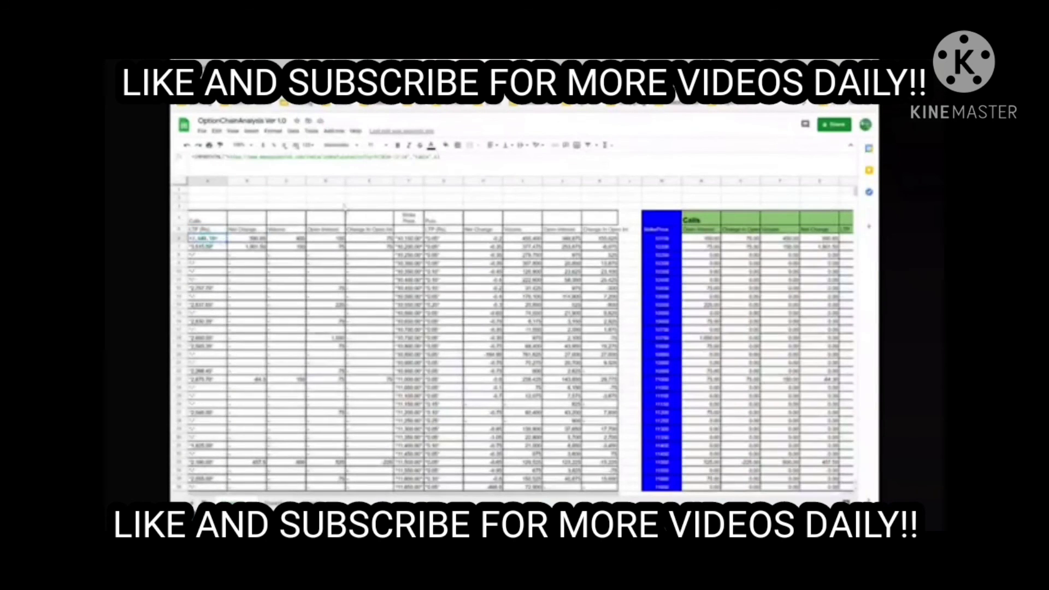
left_click(405, 157)
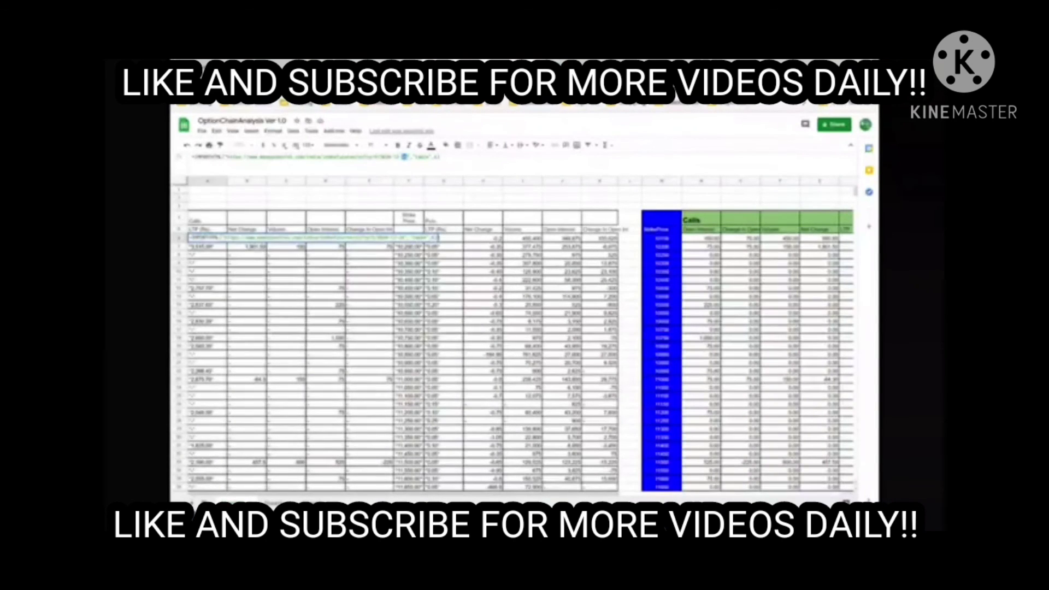
key("Return")
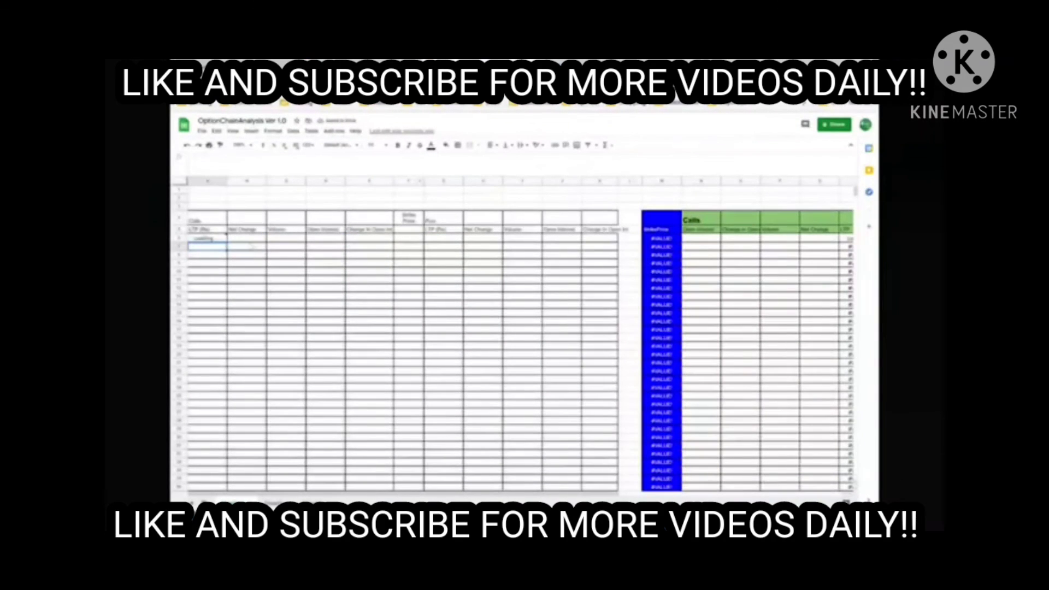
key("Up")
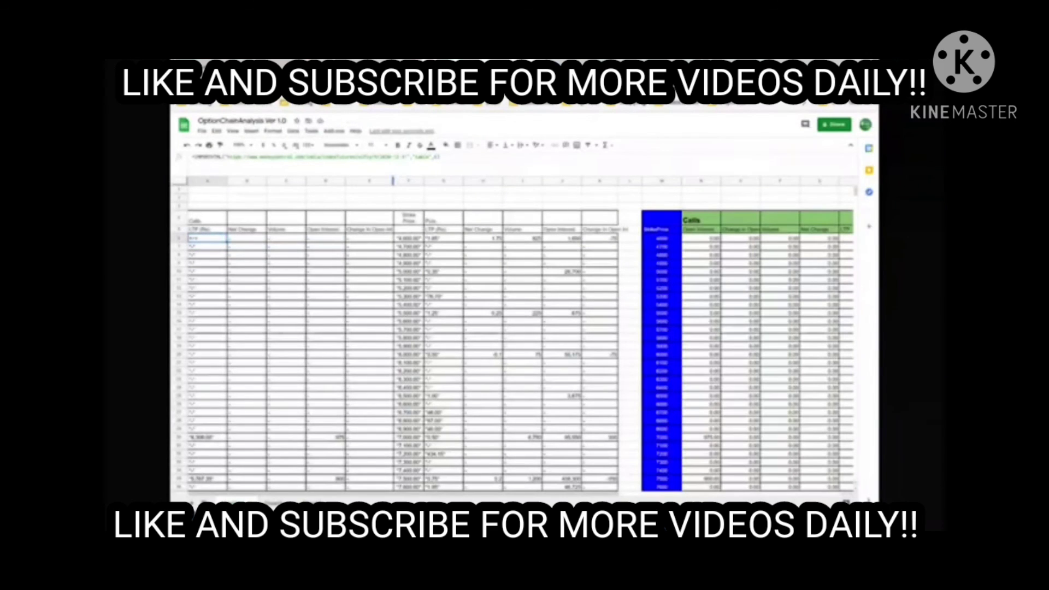
Step: Check the URL in A7's formula, then widen the spacer column beside the Strike Price column
double_click(387, 157)
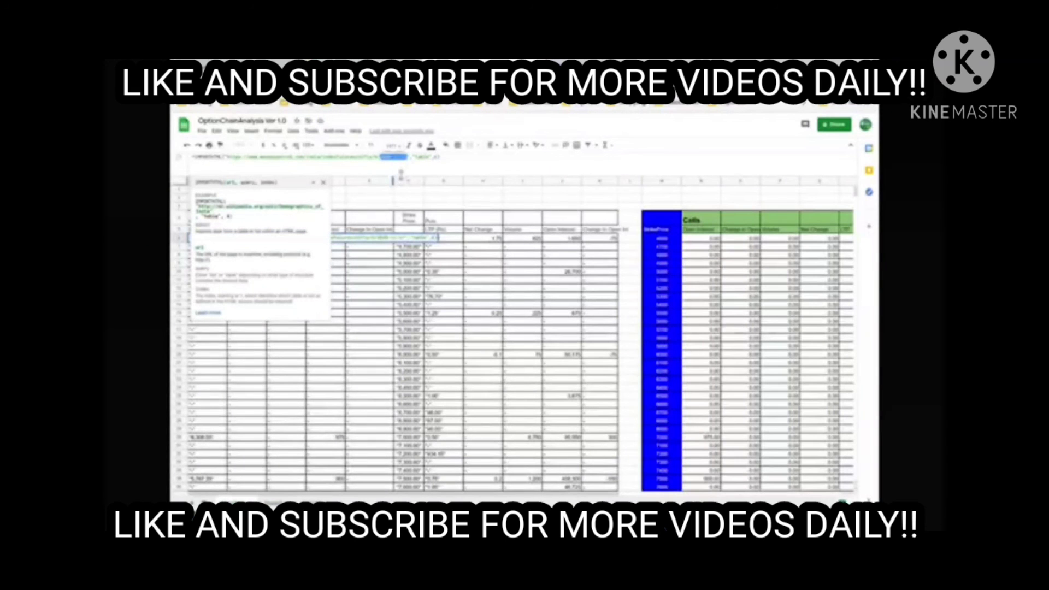
left_click(360, 190)
left_click(207, 240)
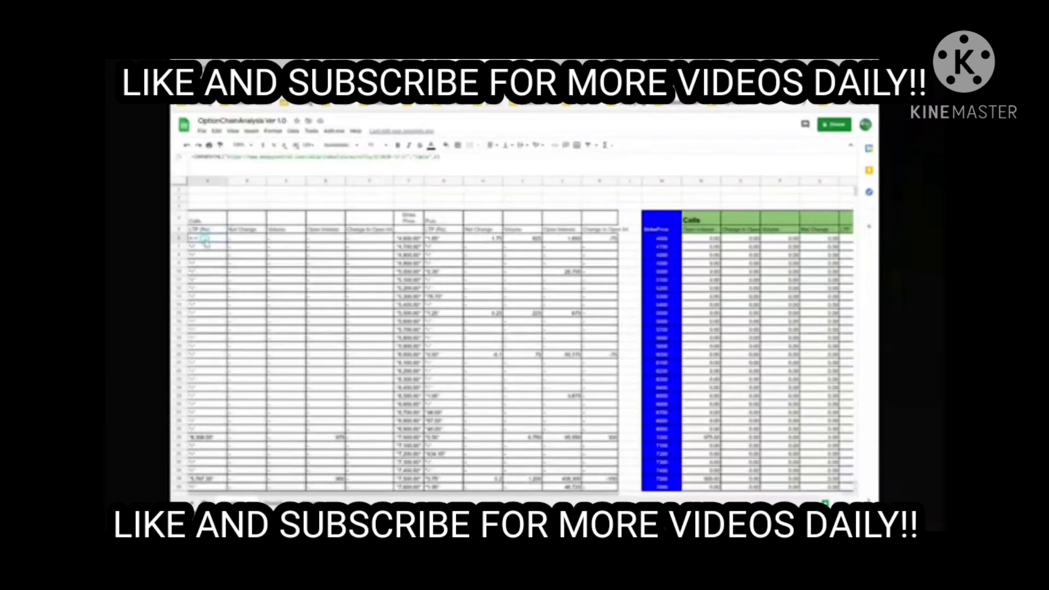
left_click(280, 198)
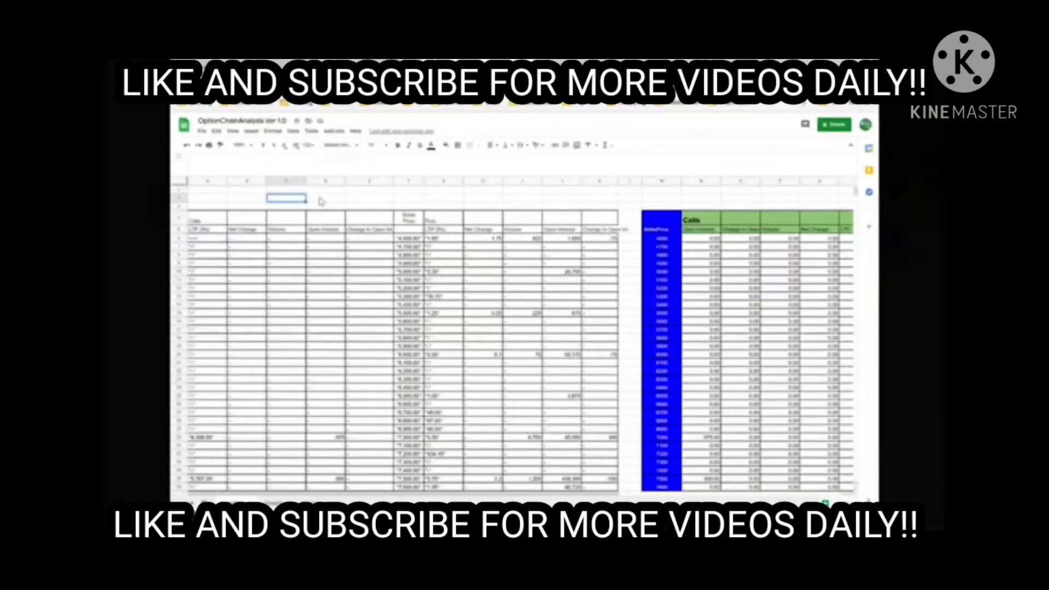
left_click(218, 242)
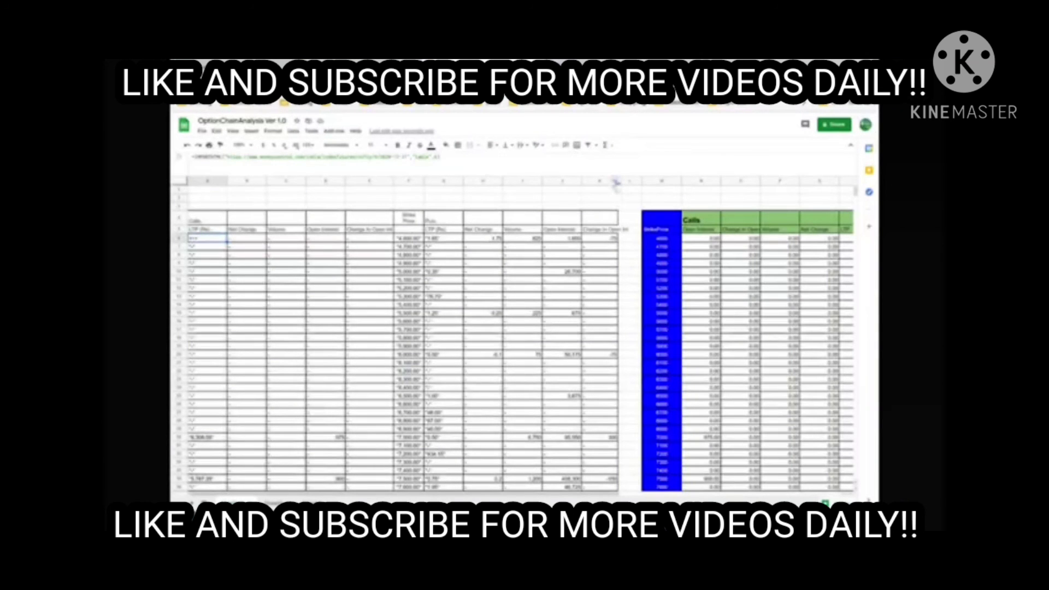
left_click_drag(621, 181, 632, 181)
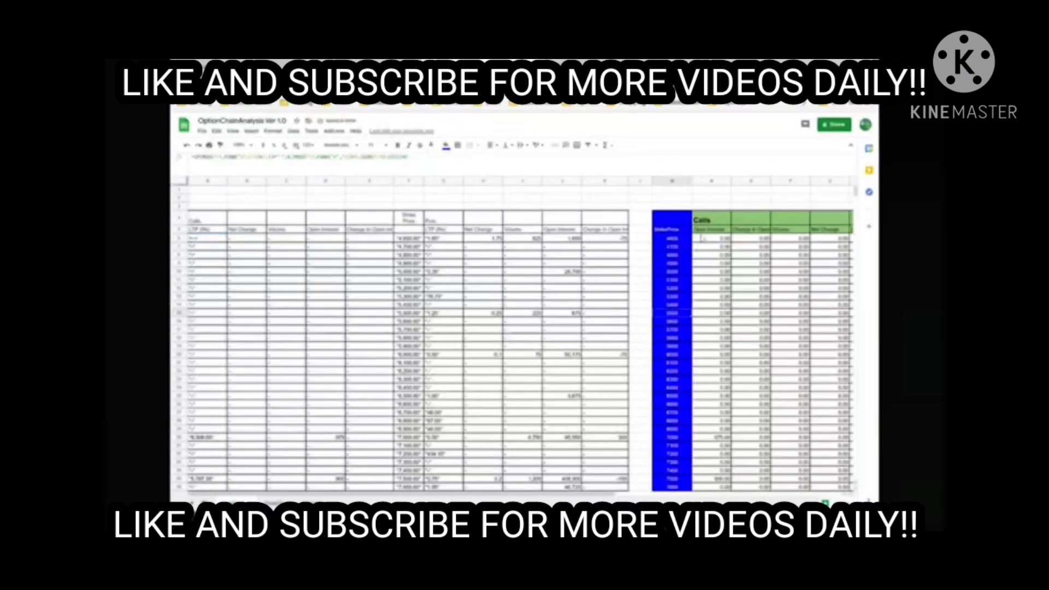
left_click(683, 230)
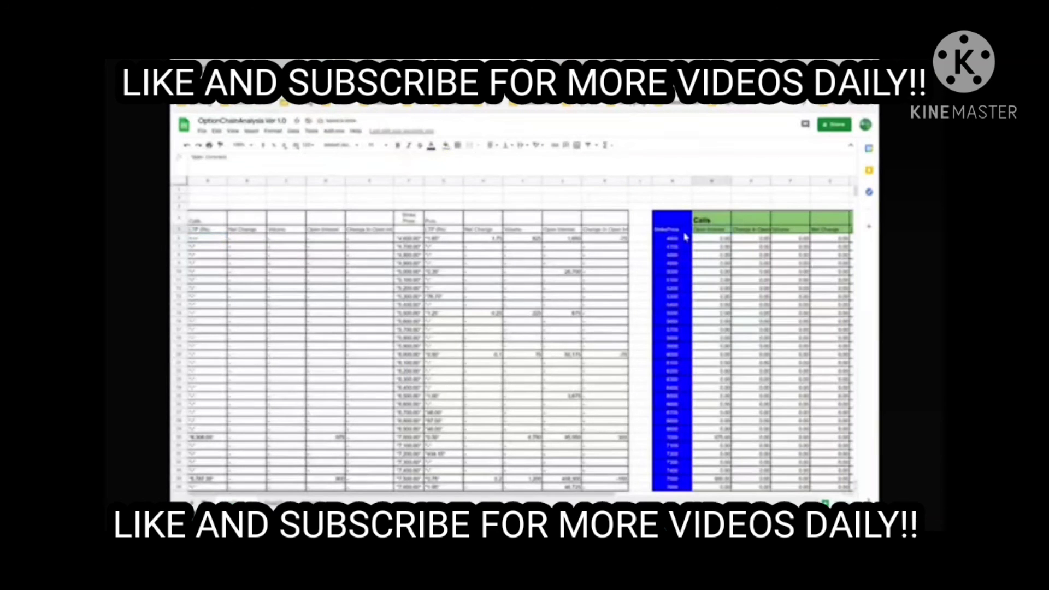
left_click(491, 306)
scroll(491, 306, "down", 3)
scroll(492, 306, "up", 3)
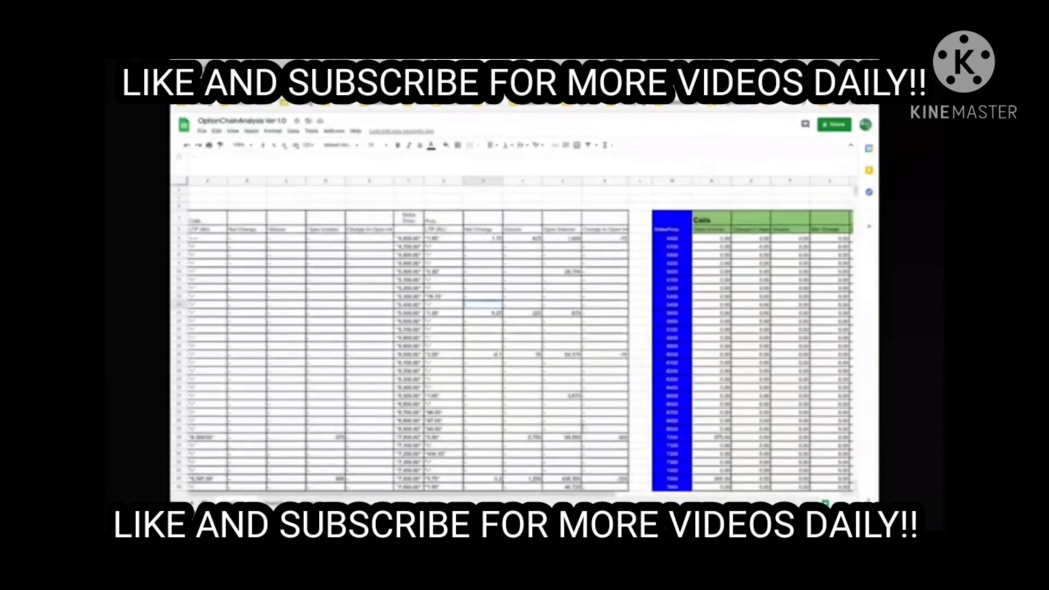
left_click_drag(591, 495, 729, 489)
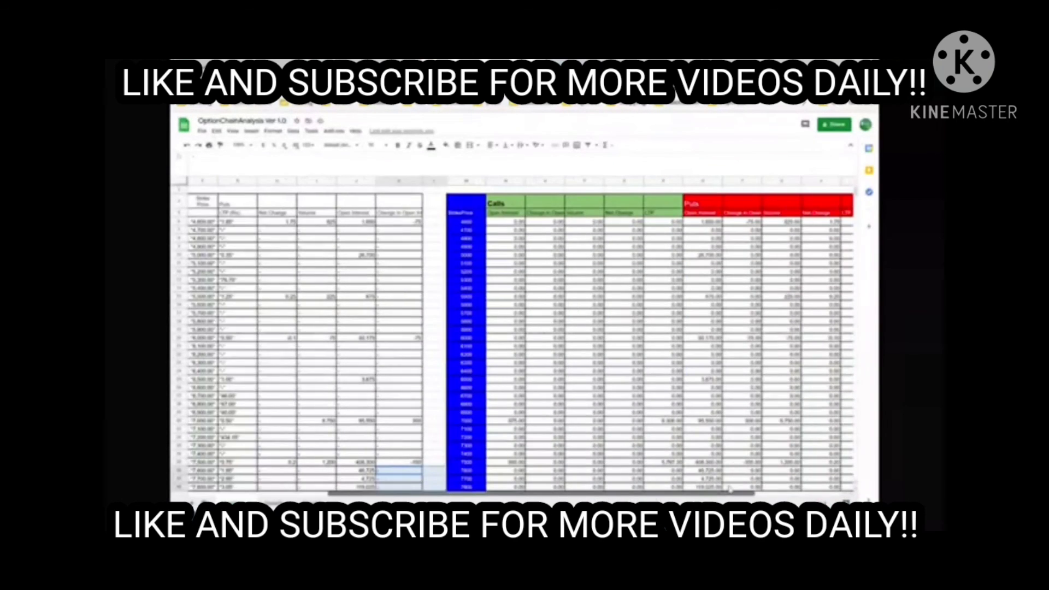
scroll(732, 488, "right", 1)
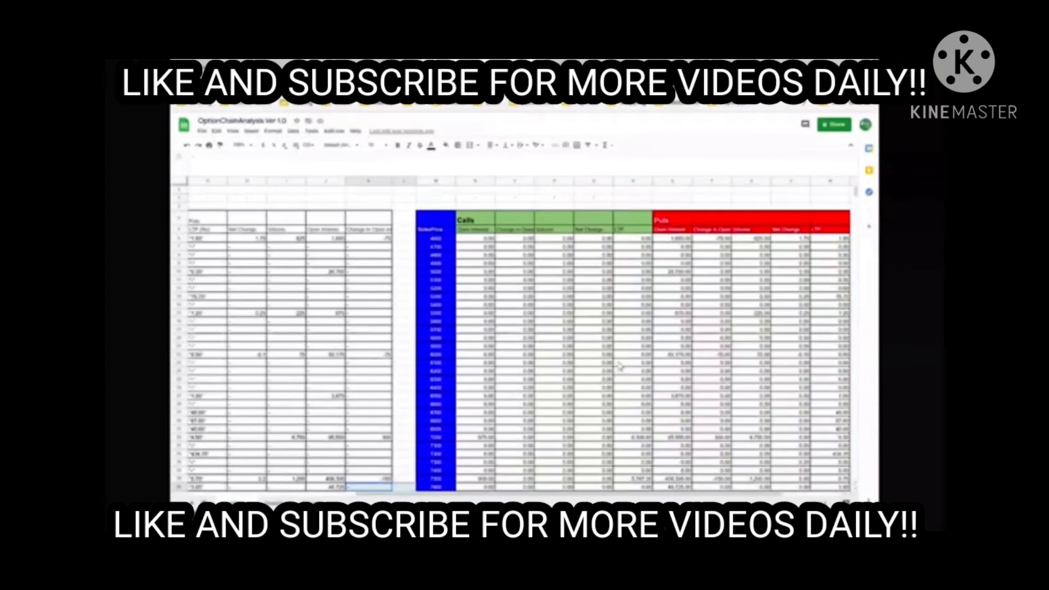
scroll(577, 445, "right", 1)
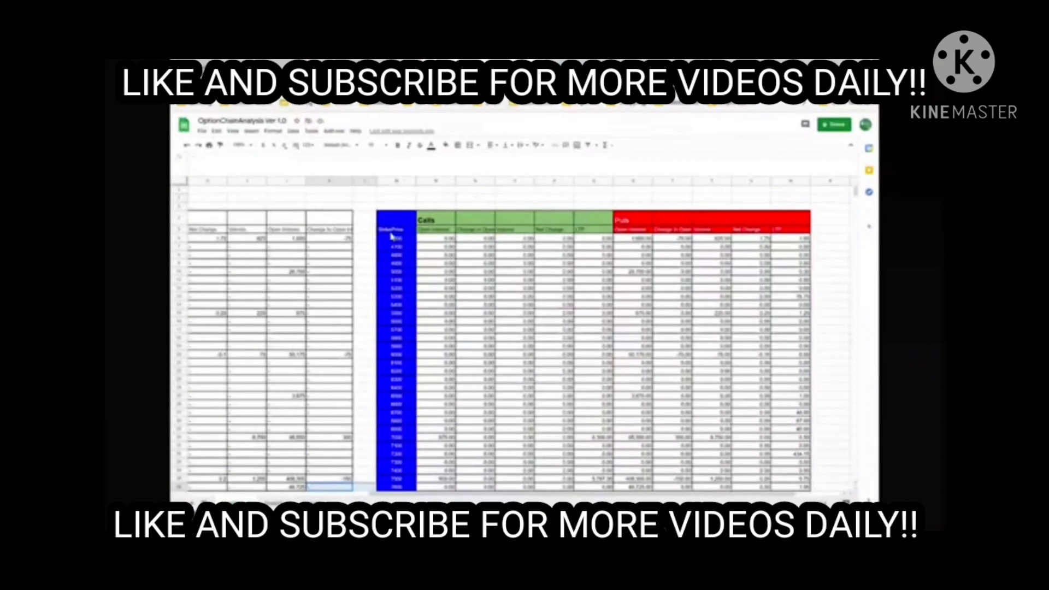
left_click(397, 199)
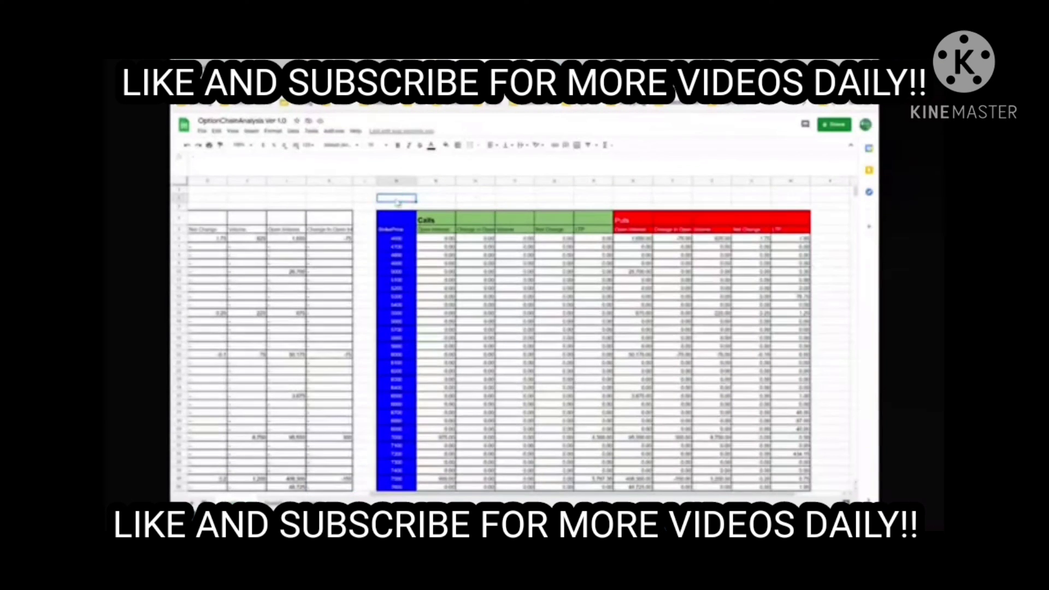
key("Right")
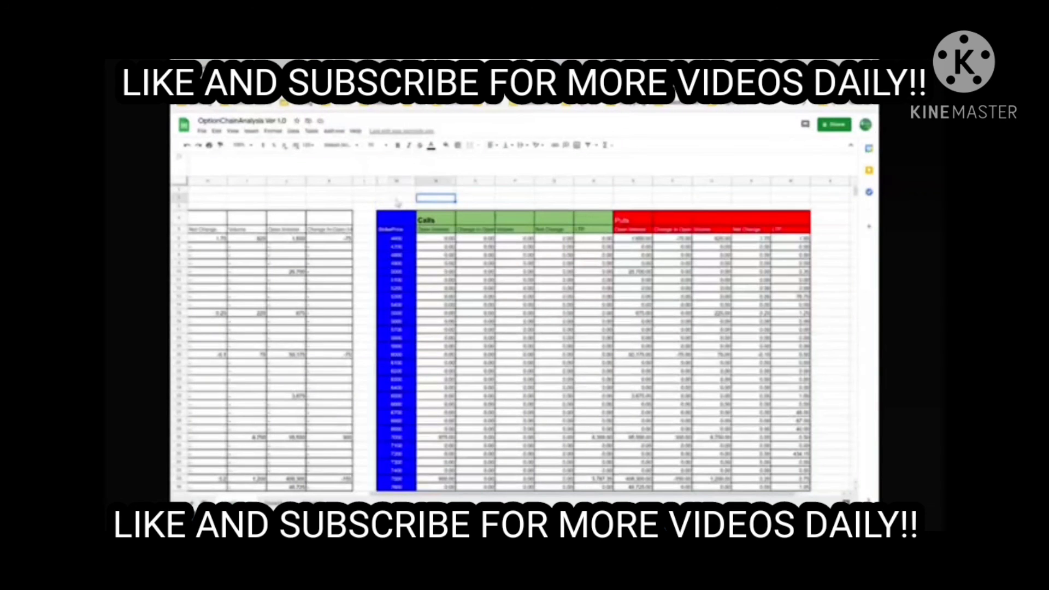
key("Right")
key("Right")
key("Right")
key("Right")
key("Right")
key("Right")
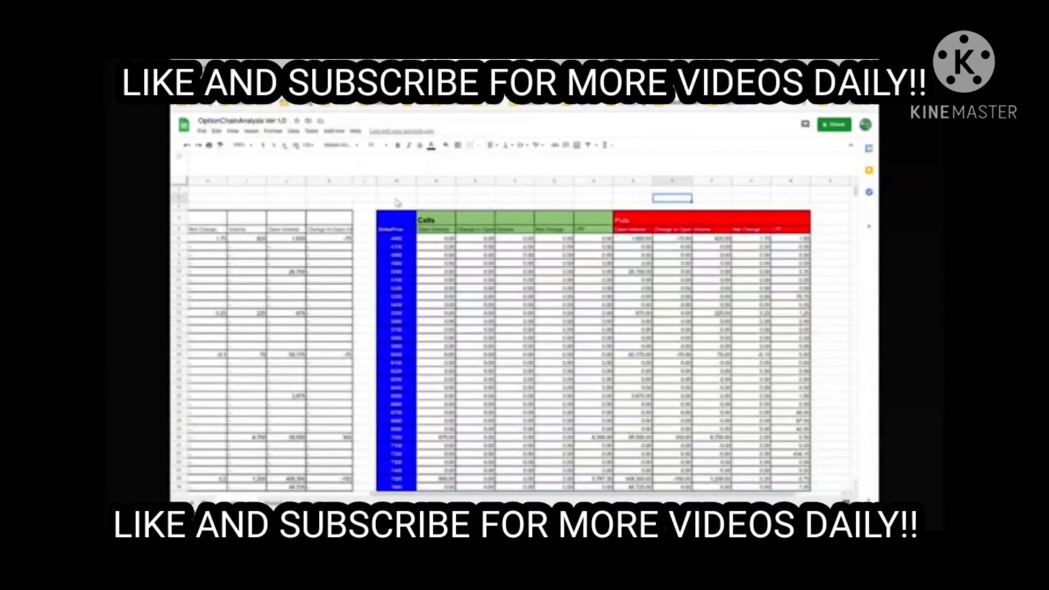
key("Right")
key("Right")
key("Right")
key("Left")
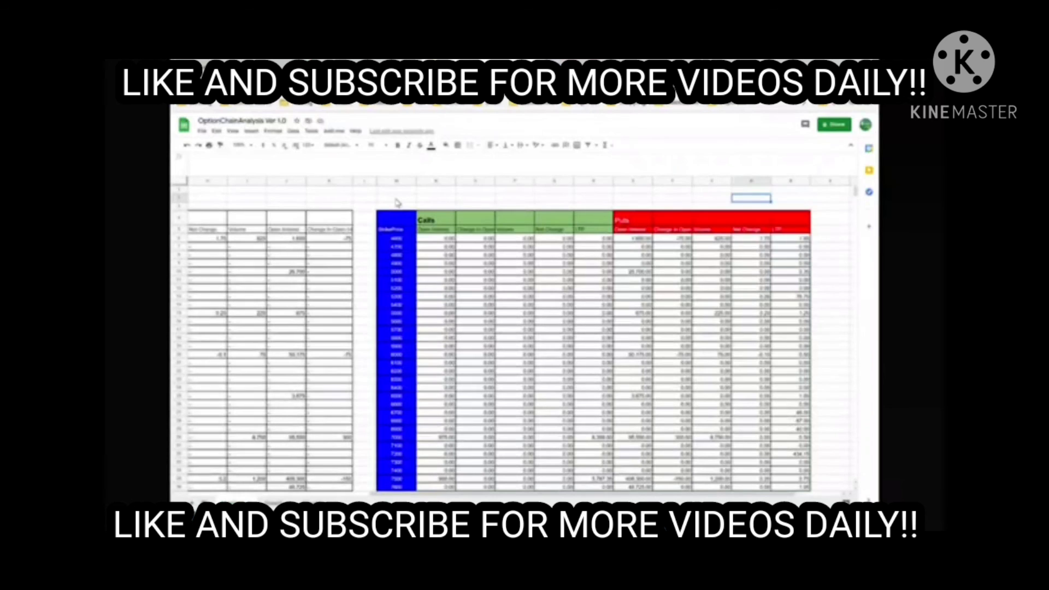
key("Left")
key("Left")
key("Left")
key("Left")
key("Left")
key("Left")
key("Left")
key("Left")
key("Left")
key("Right")
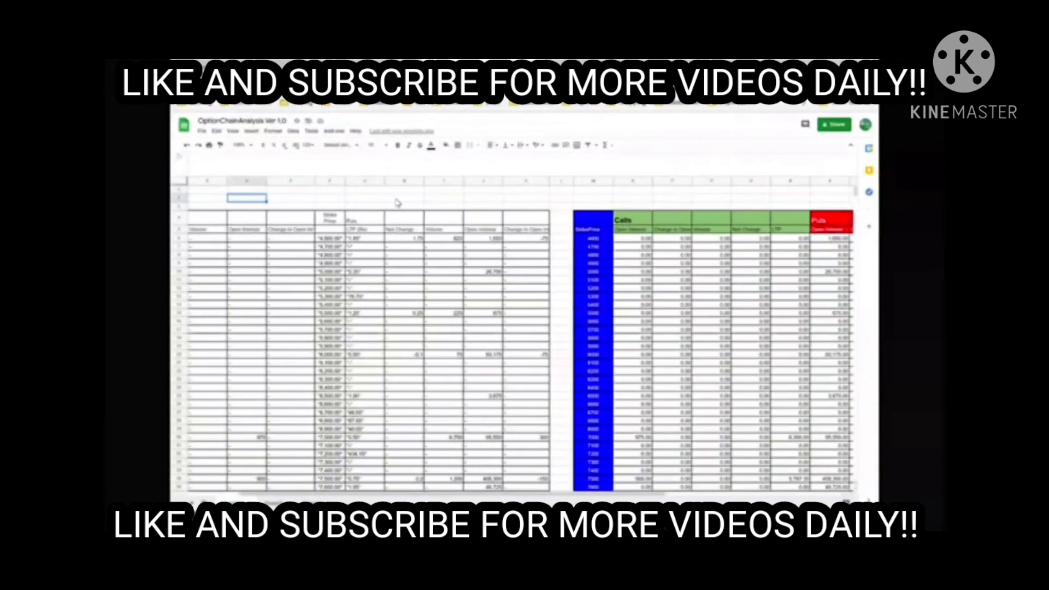
key("Right")
key("Right")
key("Right")
key("Right")
key("Right")
key("Right")
key("Right")
key("Right")
key("Right")
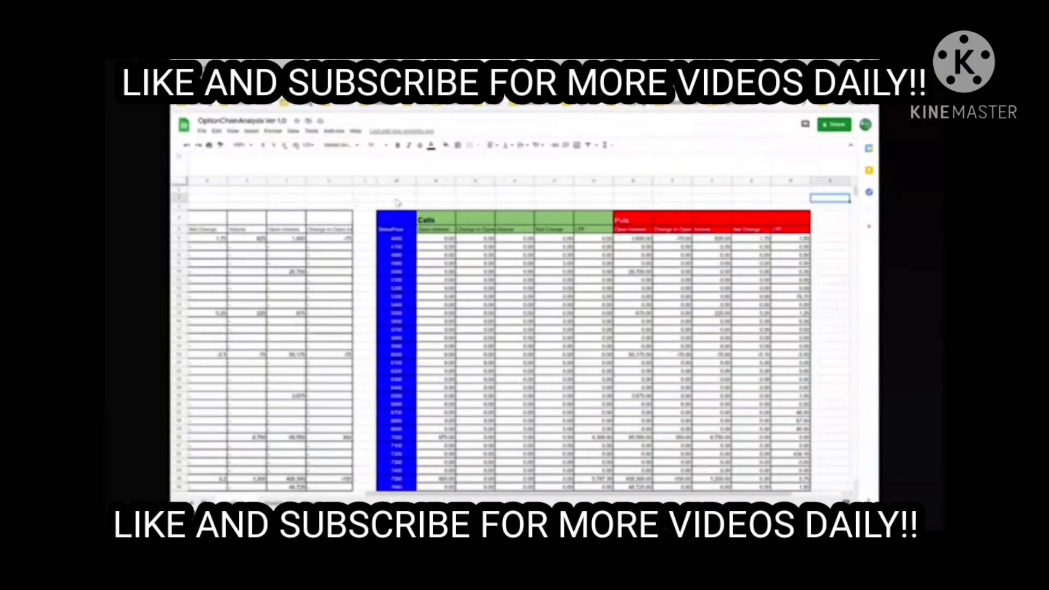